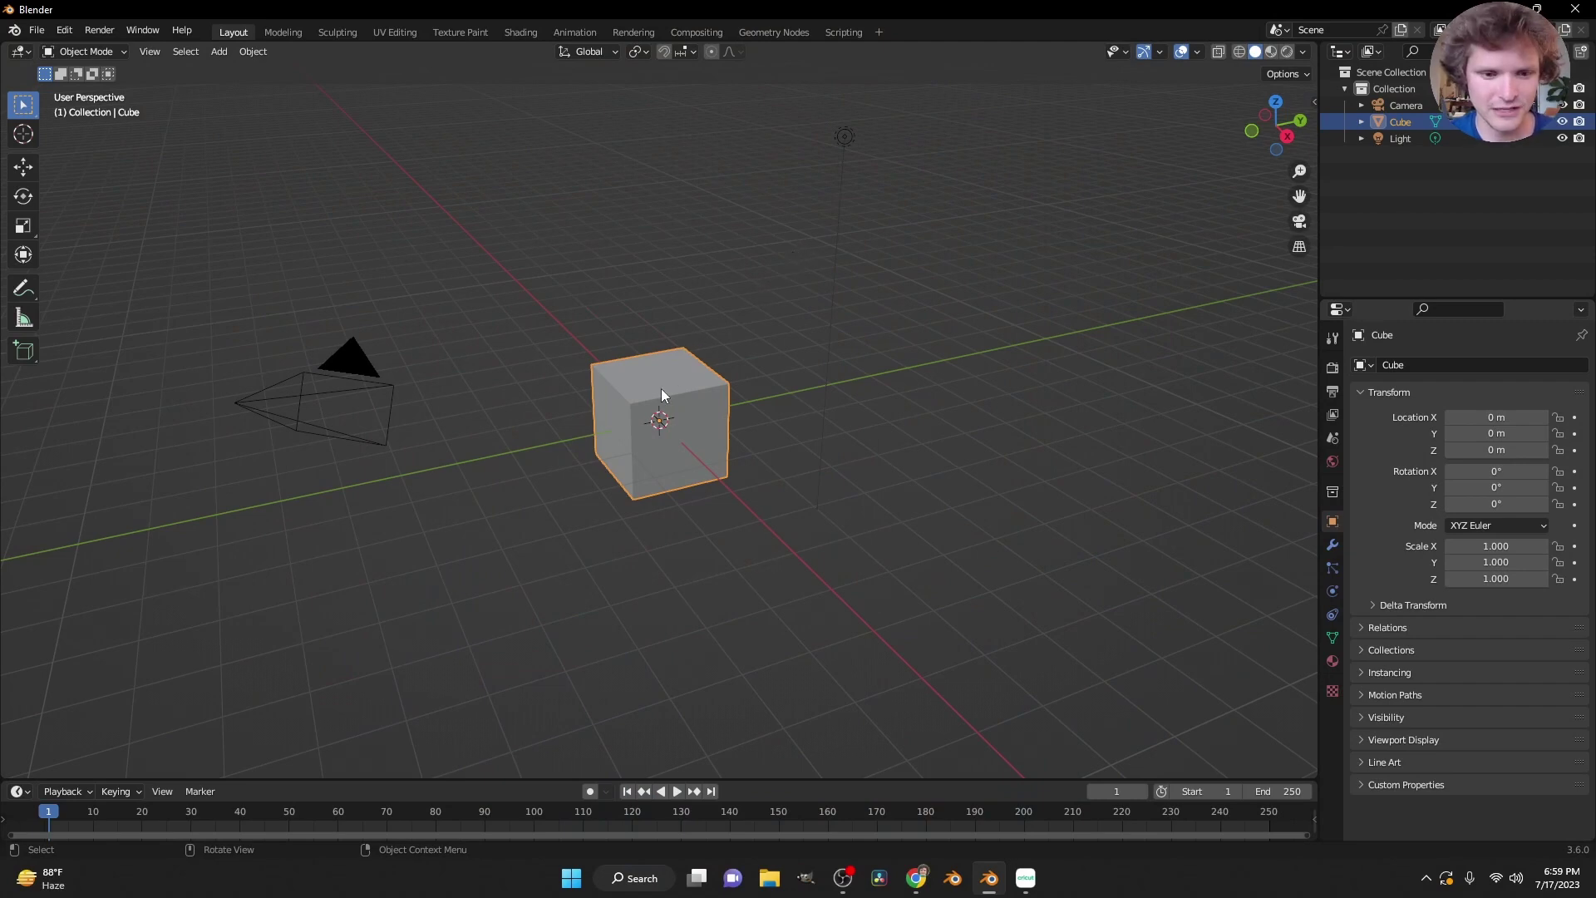
# Bring up the OK? Delete popup, then launch Snipping Tool with a 3-second delay.
pyautogui.press('x')
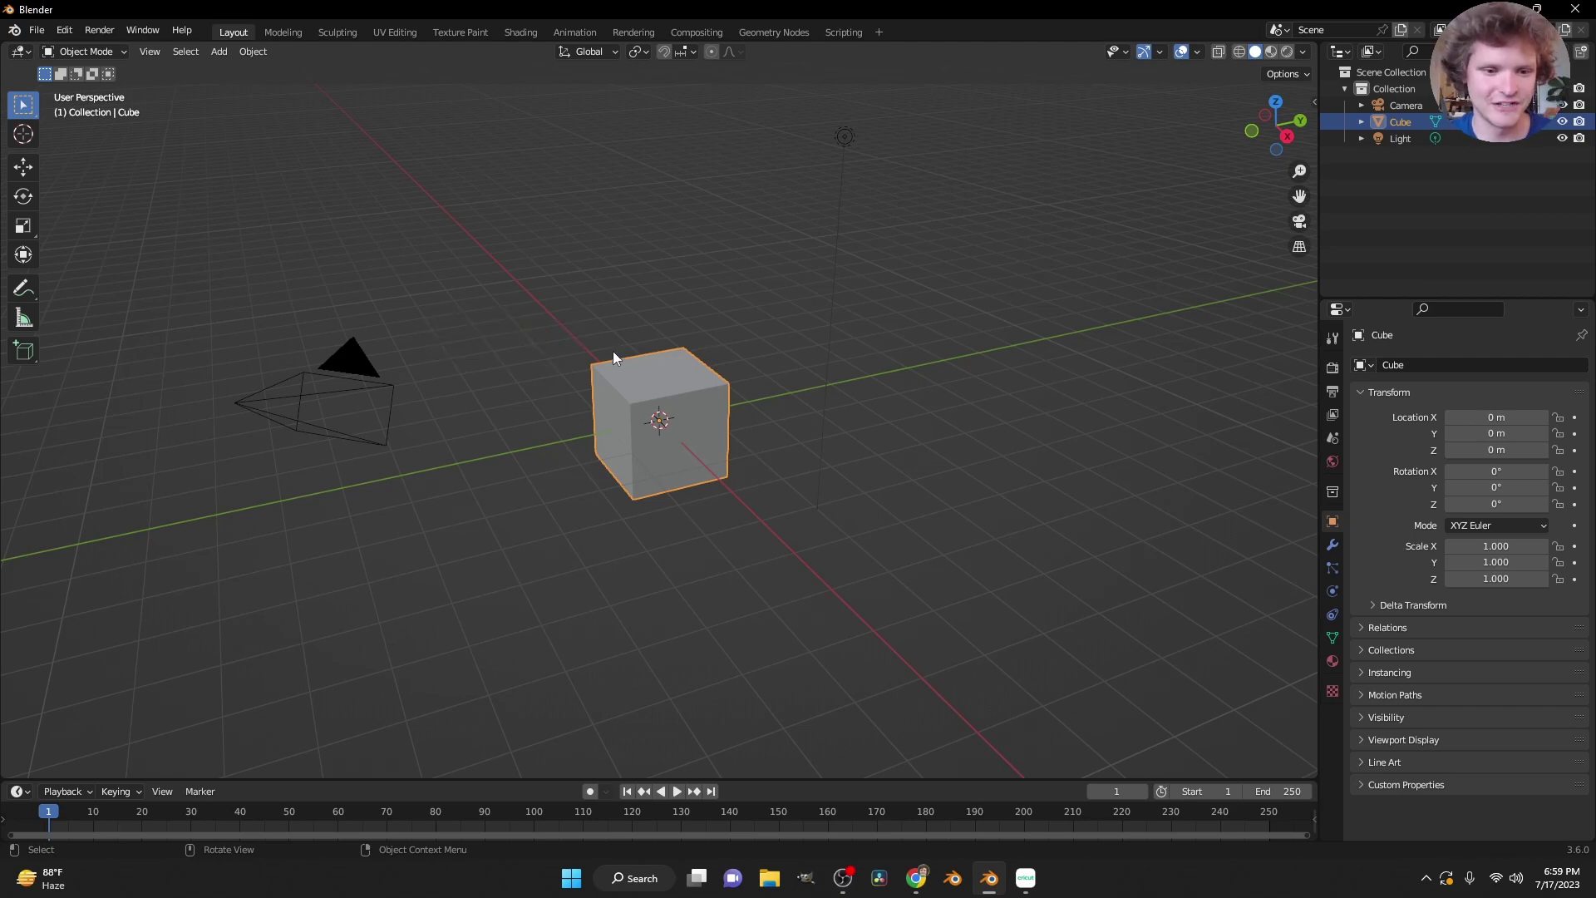
pyautogui.press('x')
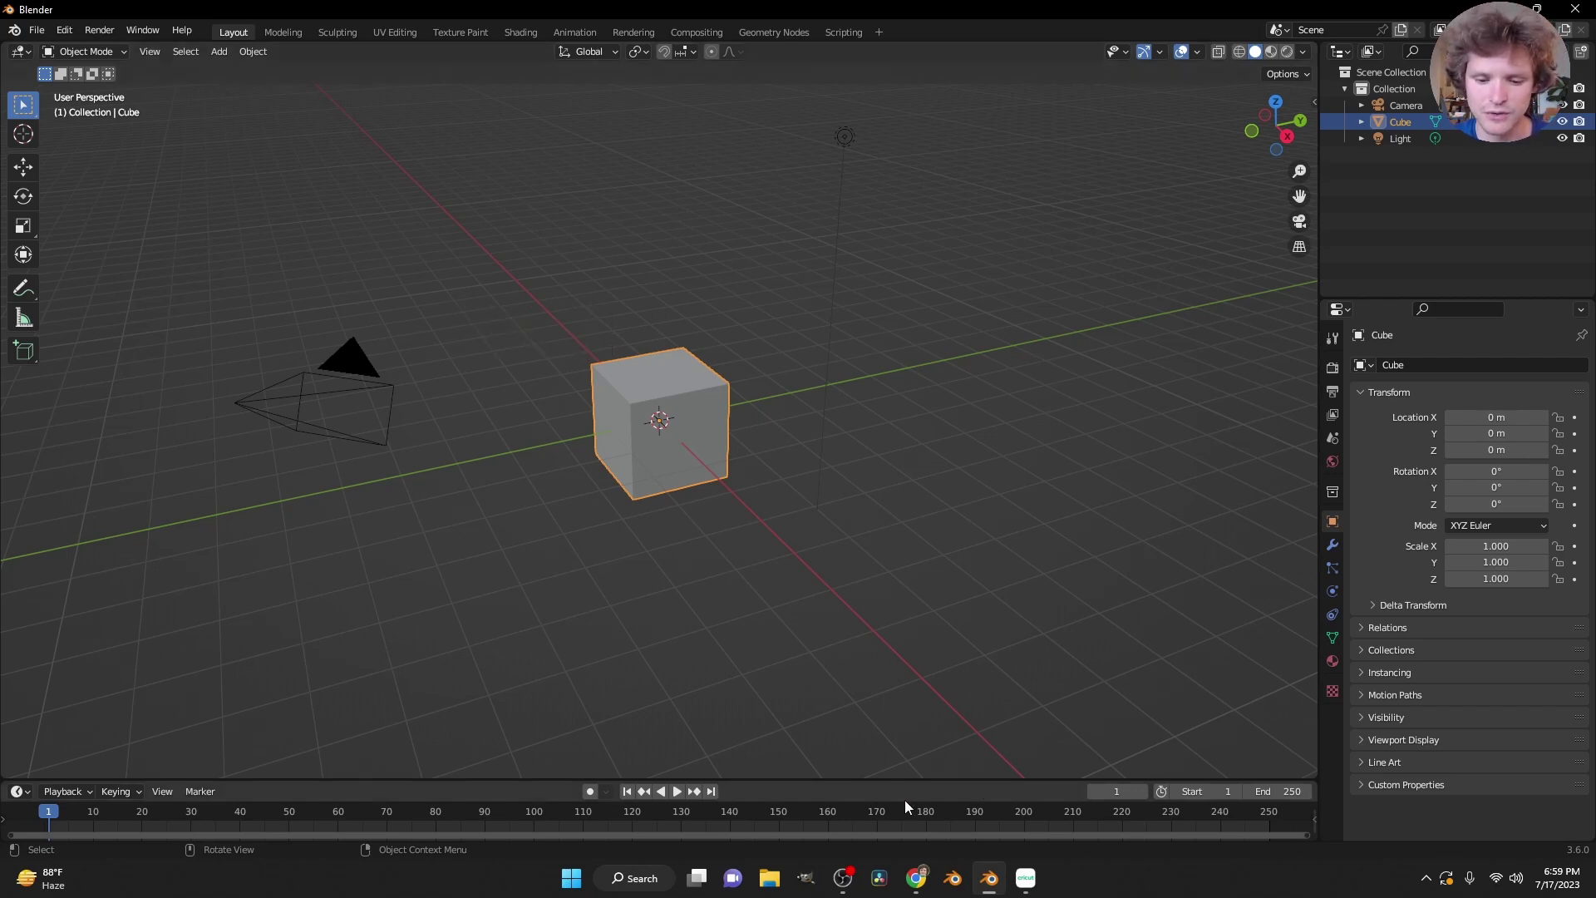
pyautogui.click(575, 881)
pyautogui.write('sn')
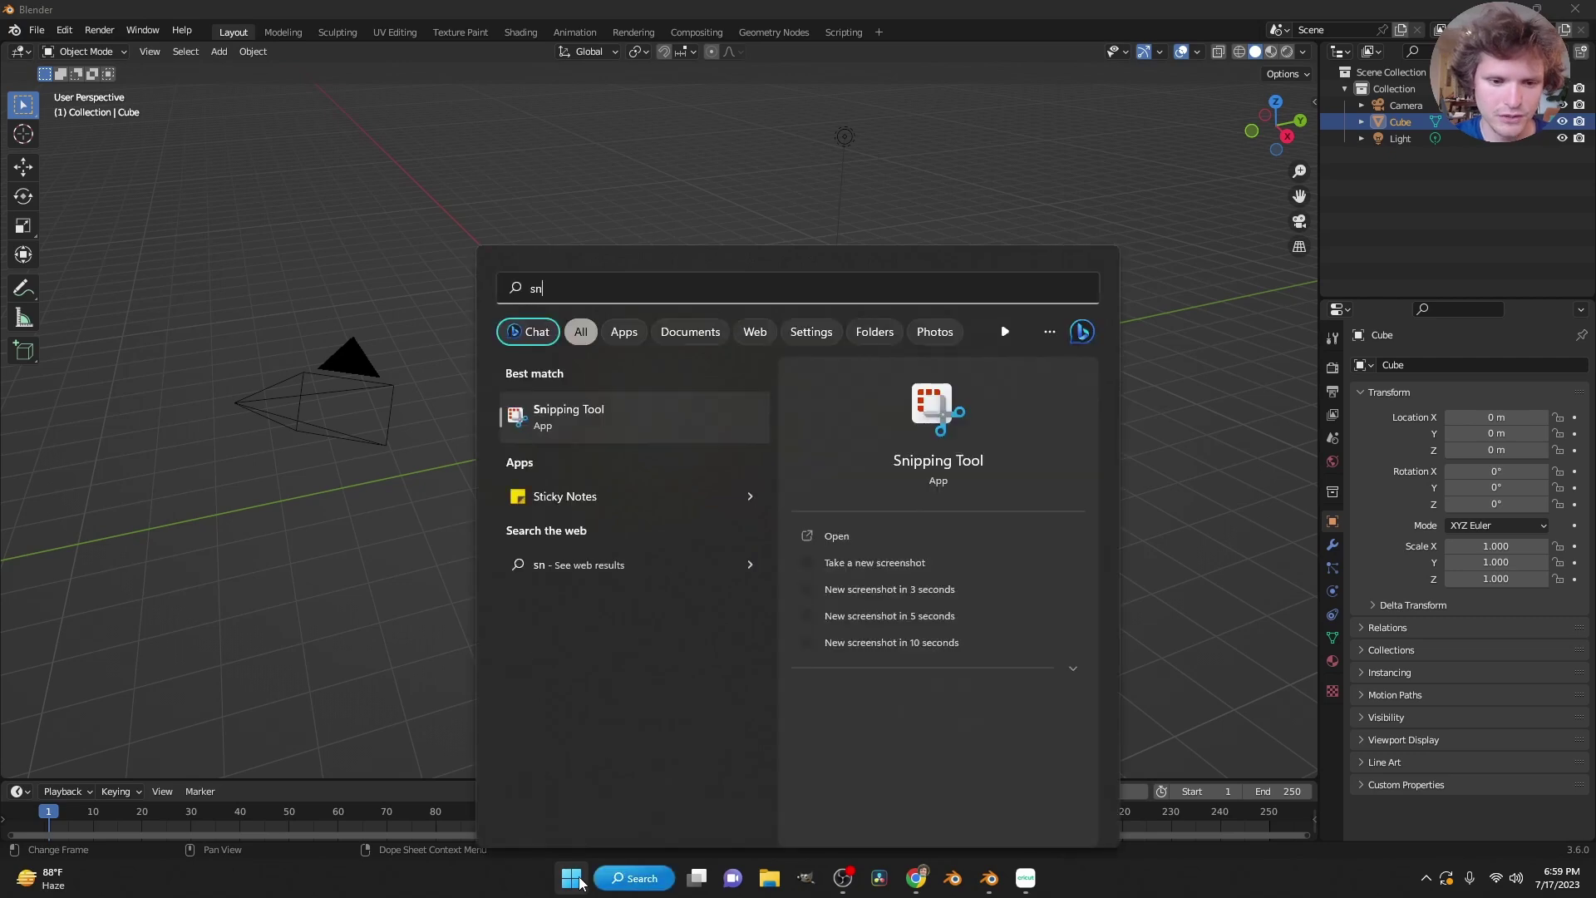
pyautogui.write('ip')
pyautogui.press('Return')
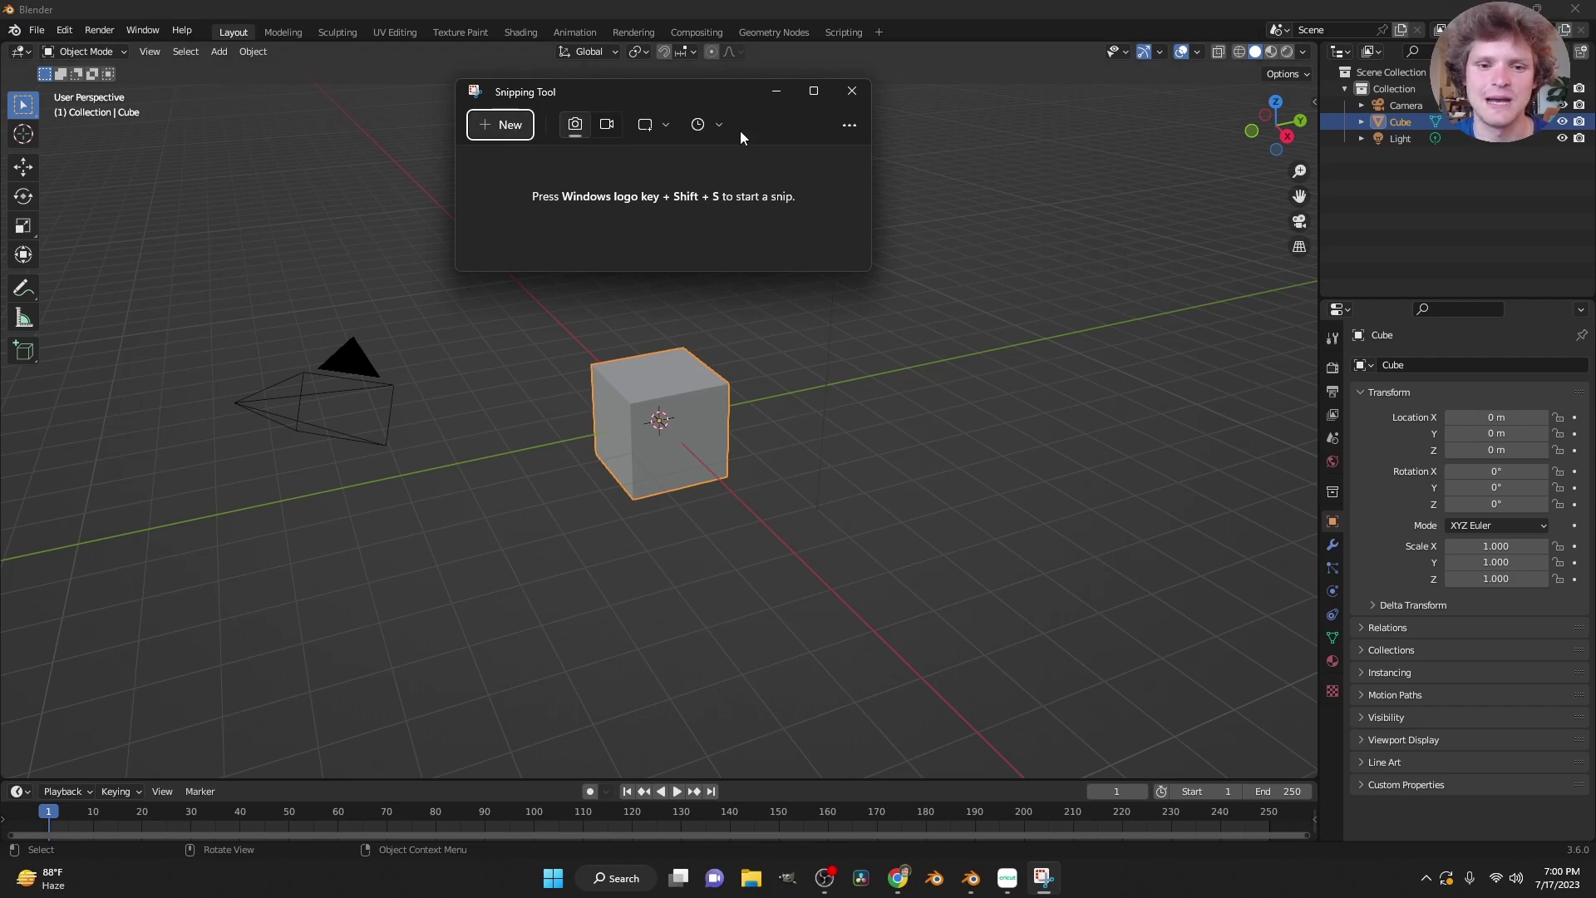
pyautogui.click(719, 125)
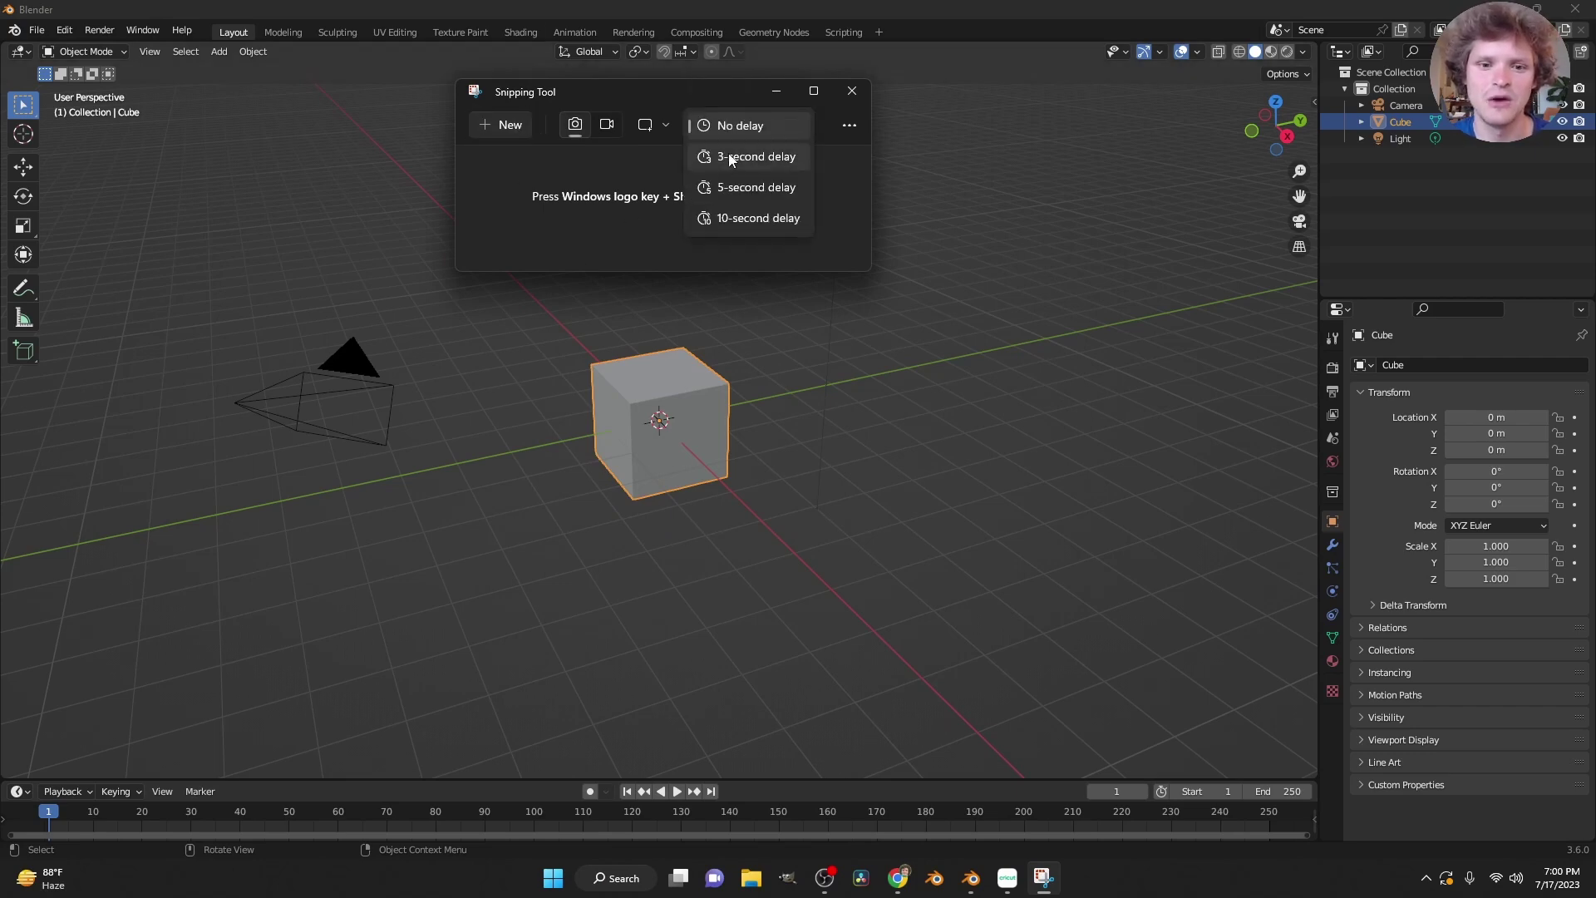
pyautogui.click(728, 156)
# Take a delayed snip of the cube with its OK? Delete popup showing.
pyautogui.click(501, 121)
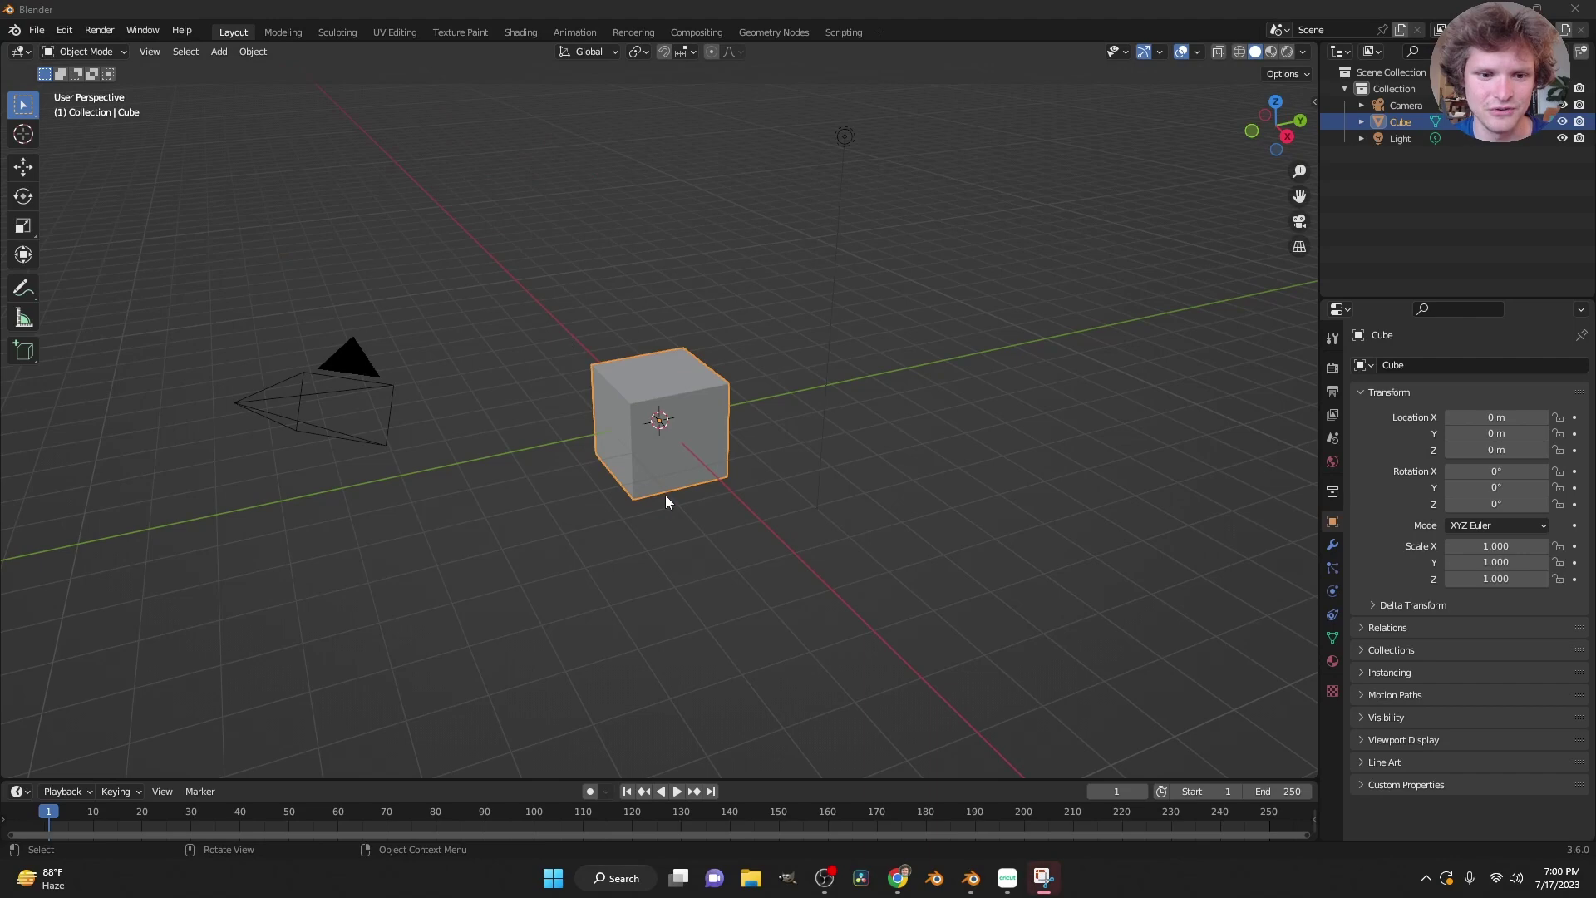
pyautogui.press('x')
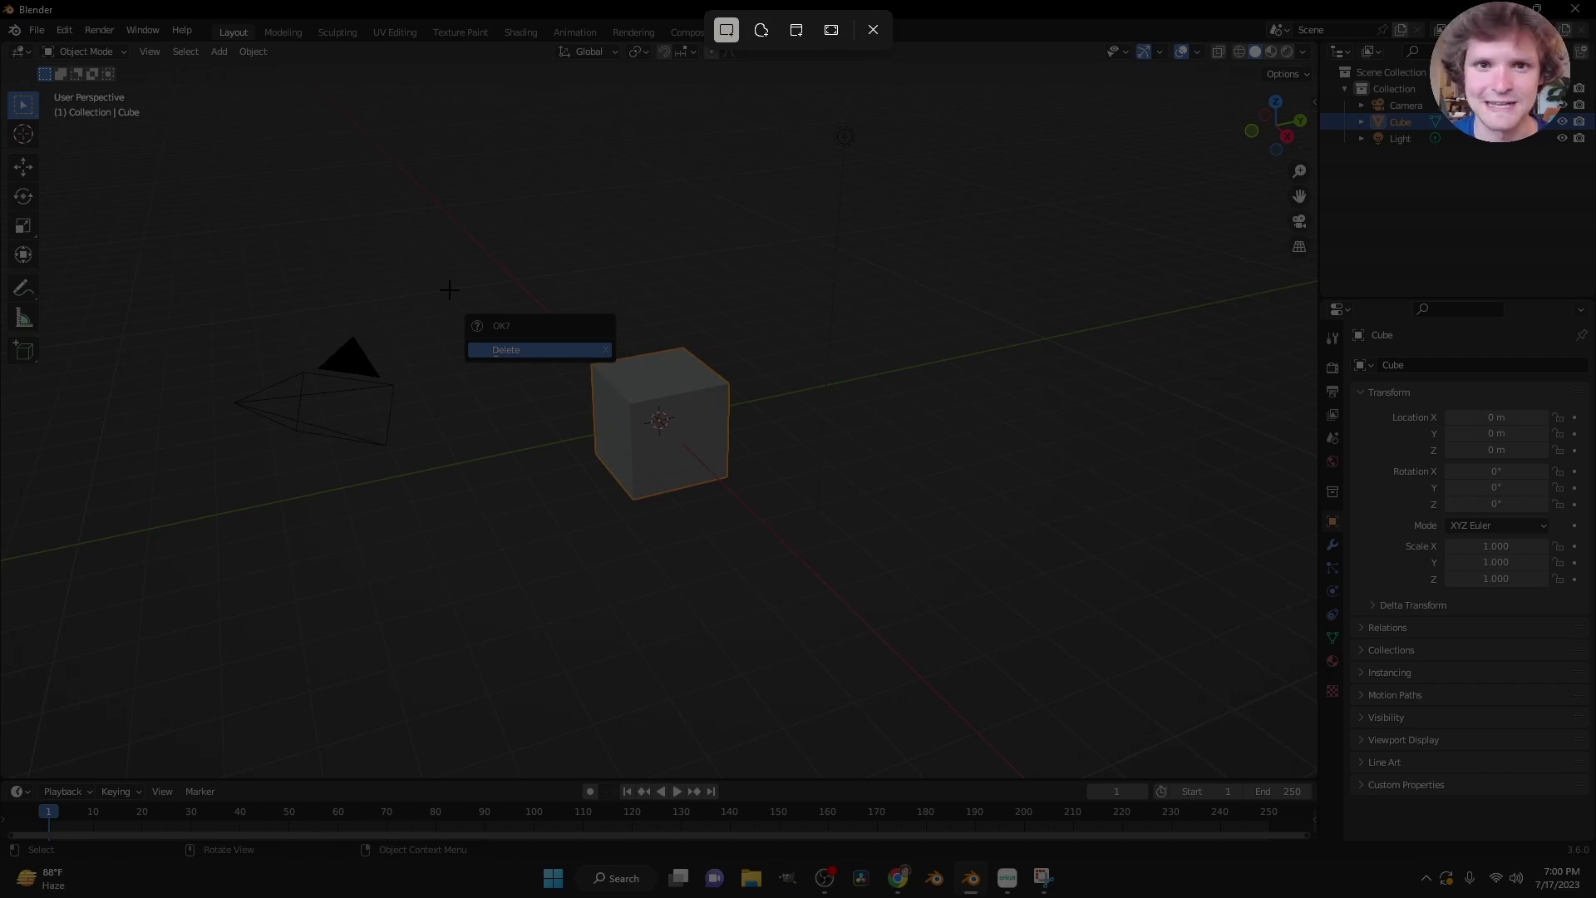
pyautogui.moveTo(448, 292); pyautogui.dragTo(765, 514)
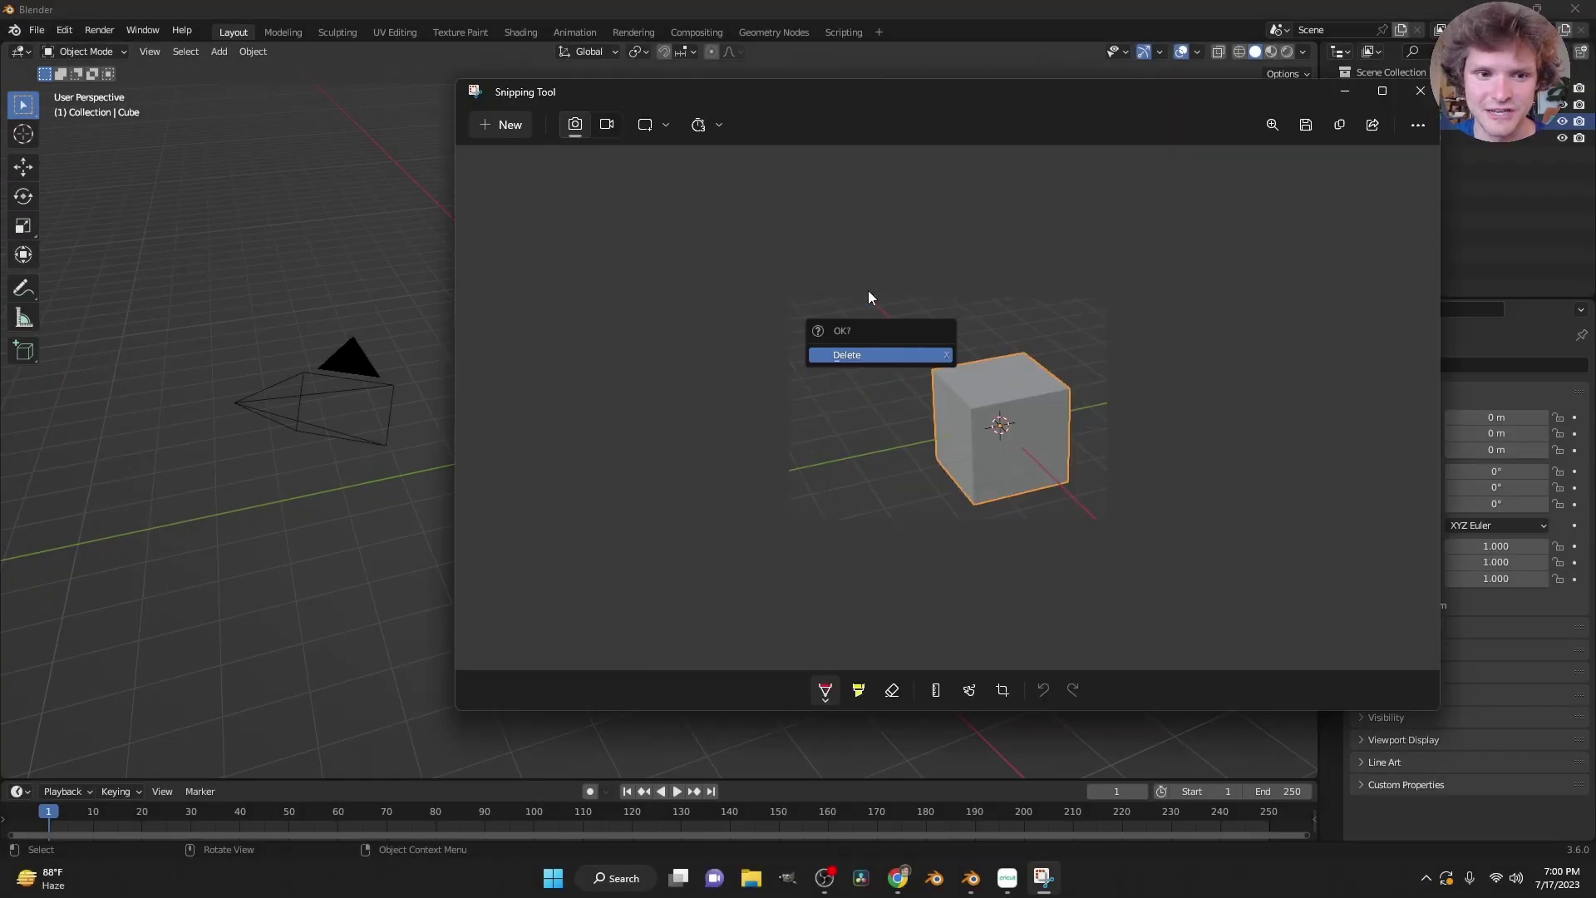
# Save the snip into the Desktop folder.
pyautogui.click(1306, 125)
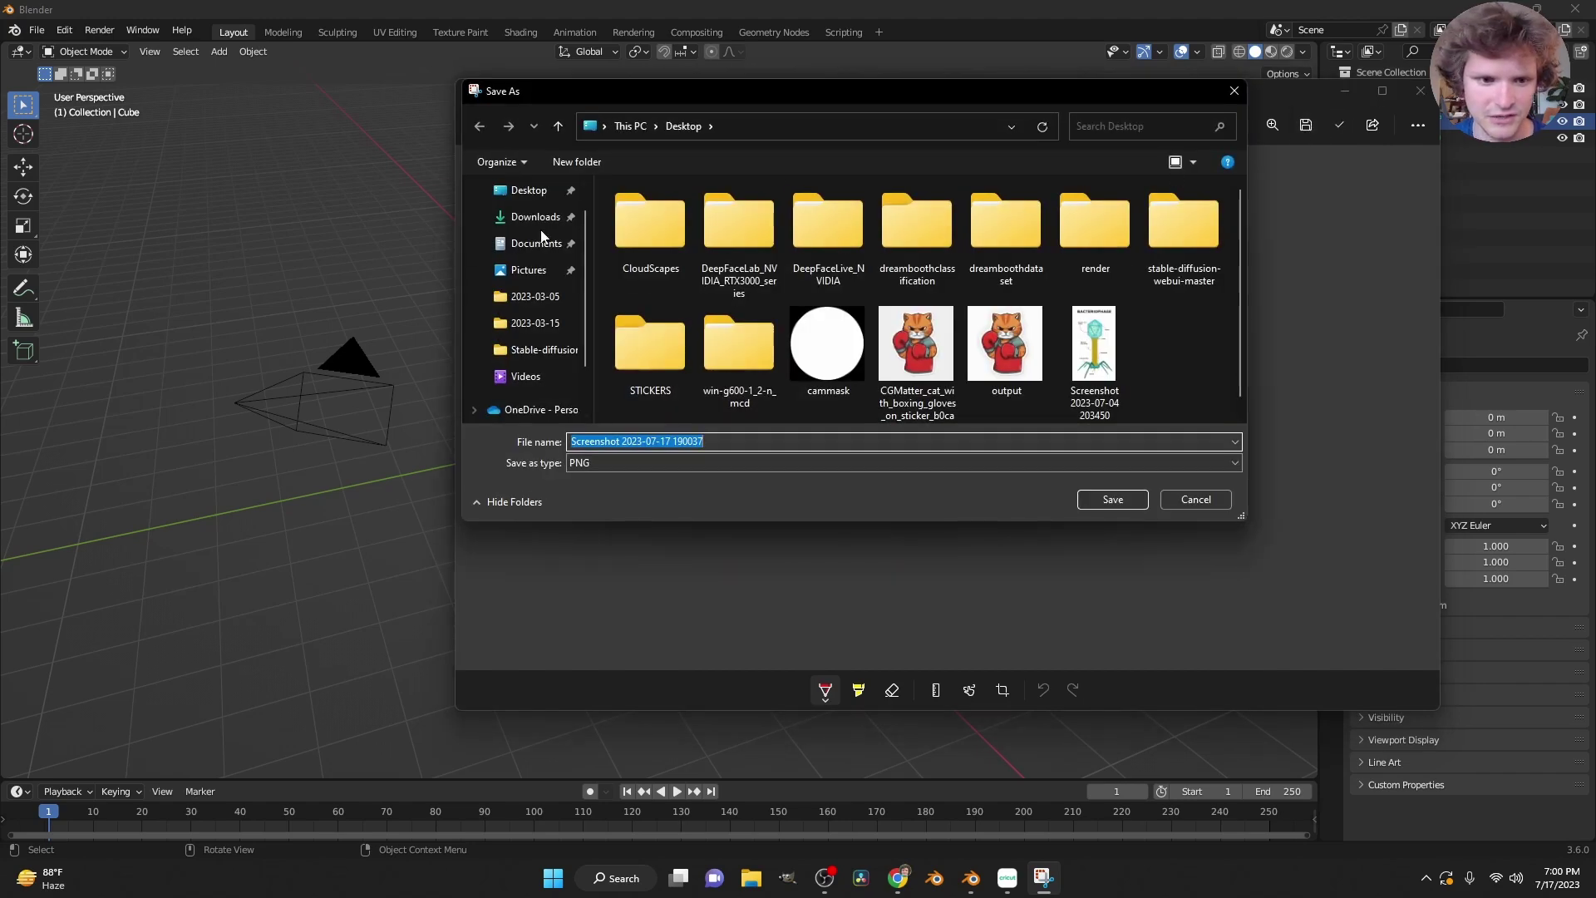
pyautogui.click(528, 190)
pyautogui.press('Escape')
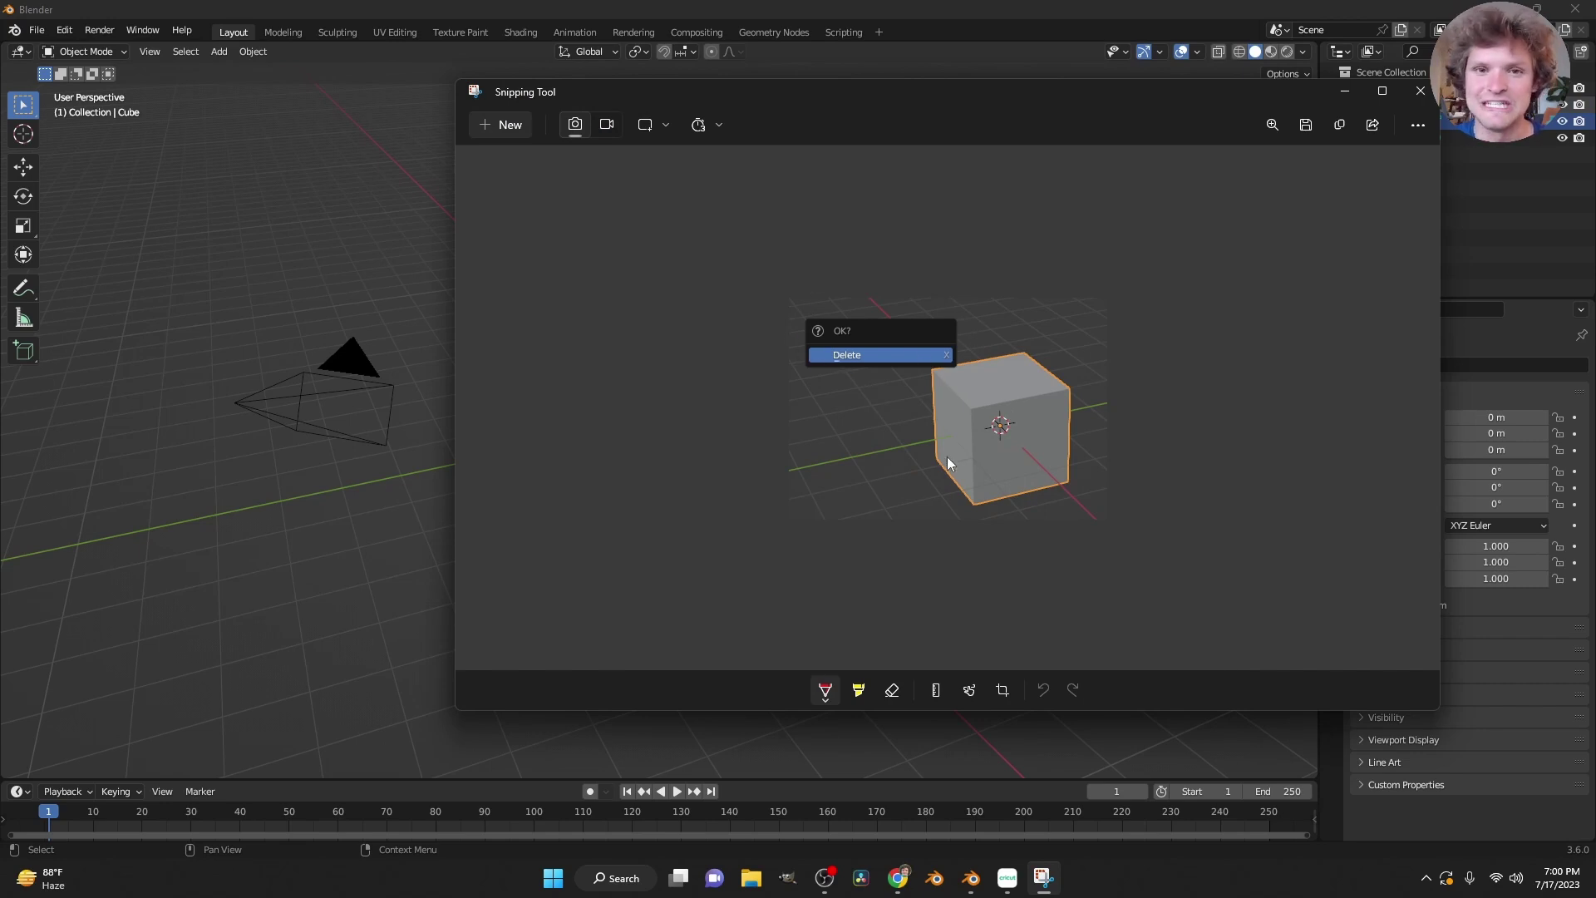
# Close Snipping Tool and drag the snip file from the Desktop folder onto GIMP.
pyautogui.hotkey('alt', 'F4')
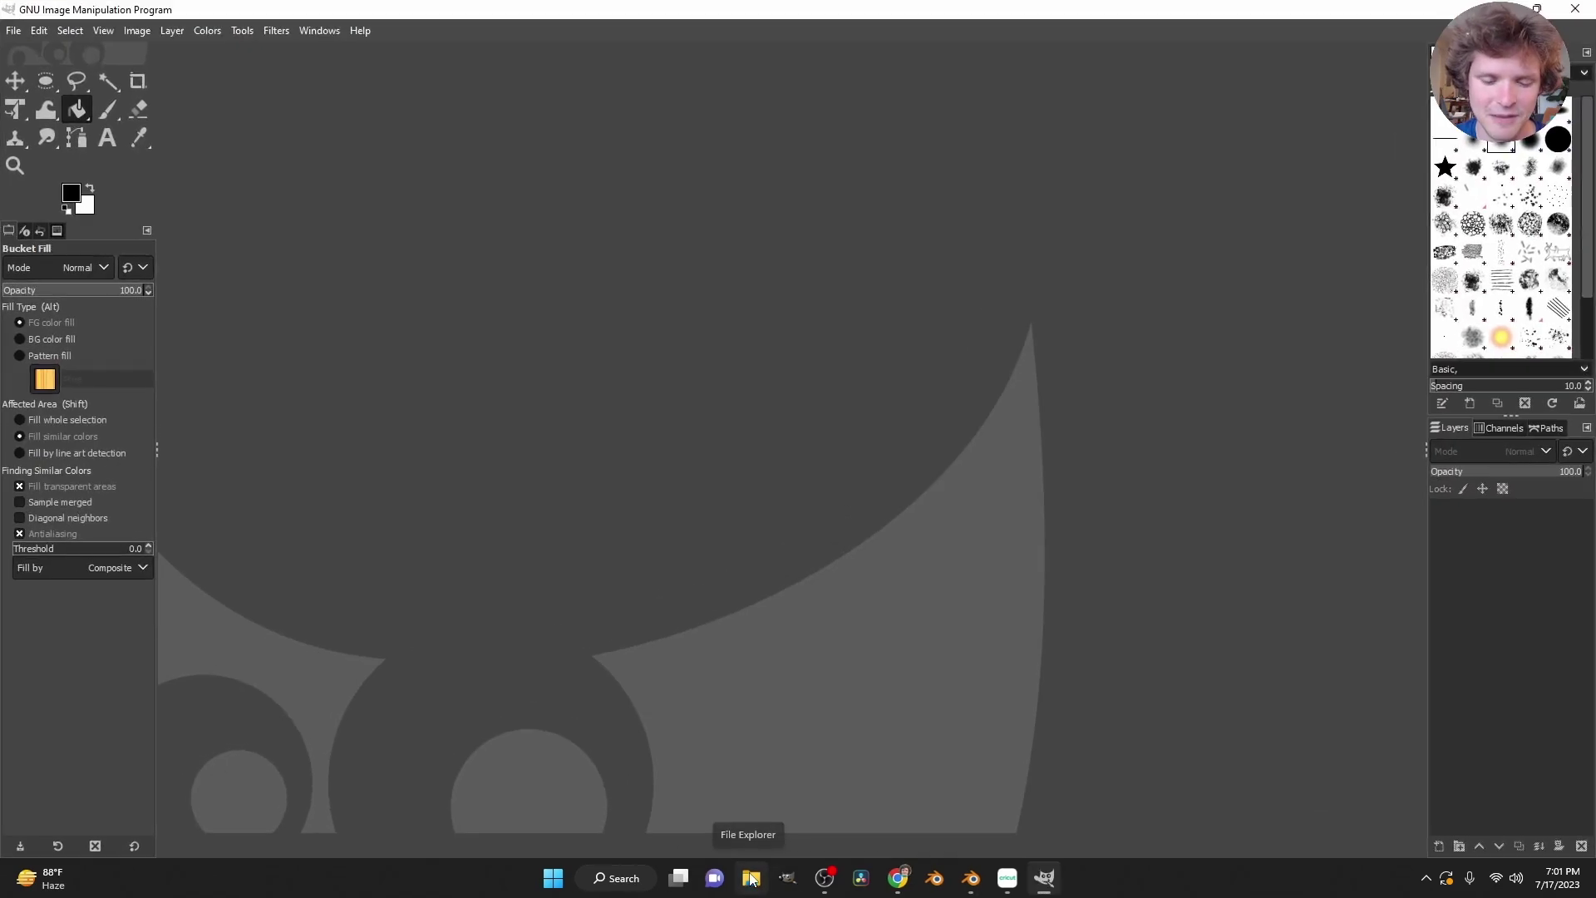
pyautogui.click(751, 878)
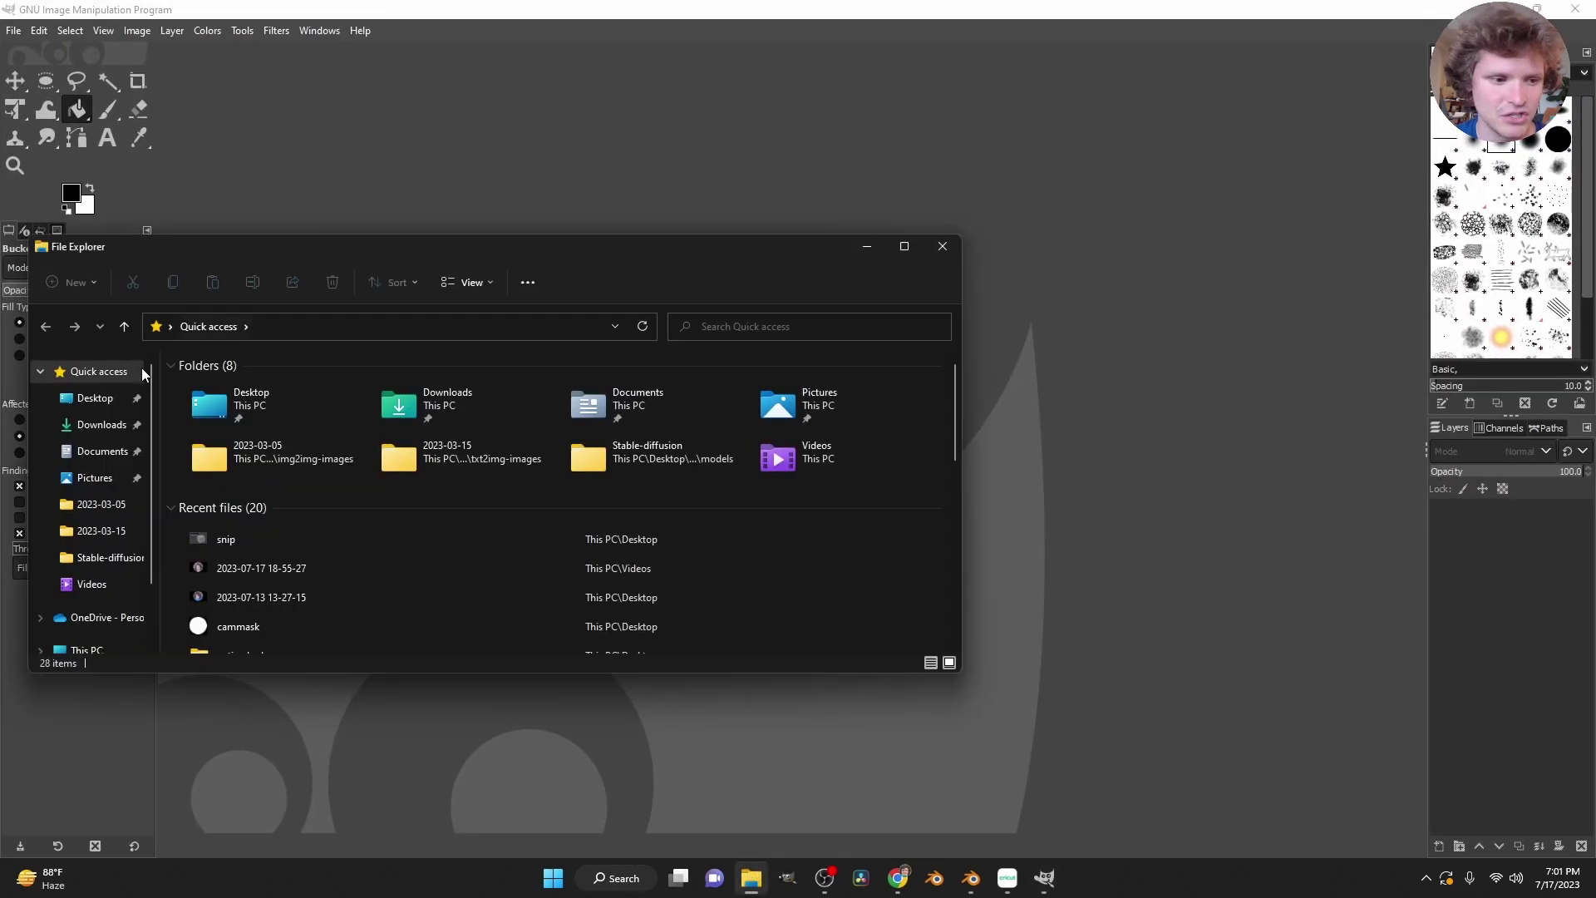
pyautogui.click(94, 397)
pyautogui.scroll(-3, 573, 481)
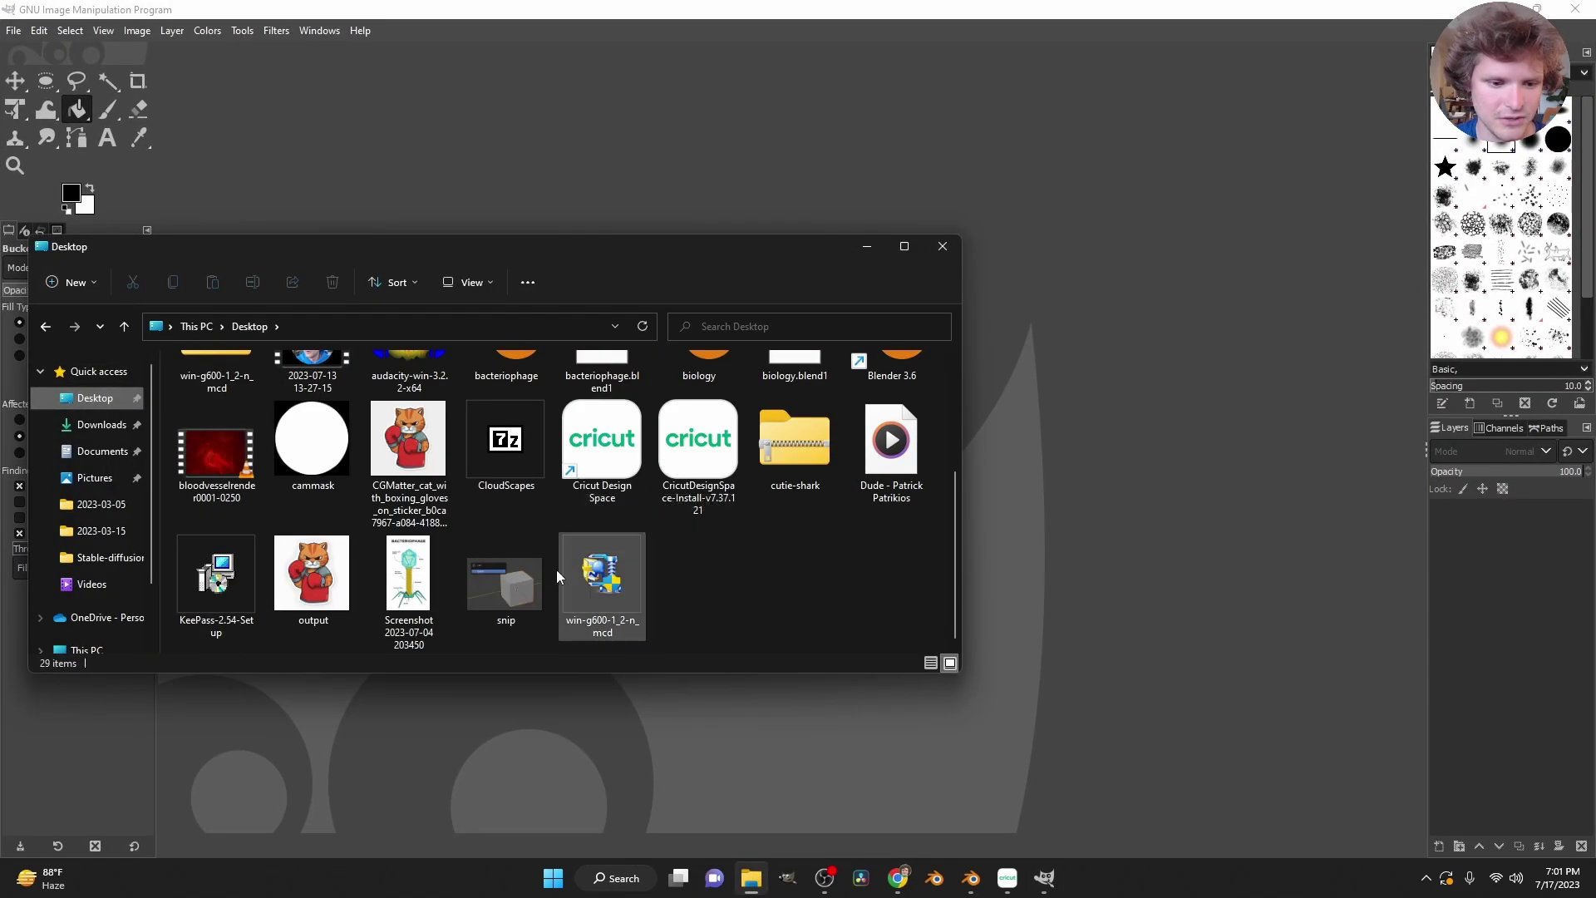
pyautogui.moveTo(536, 574); pyautogui.dragTo(1199, 356)
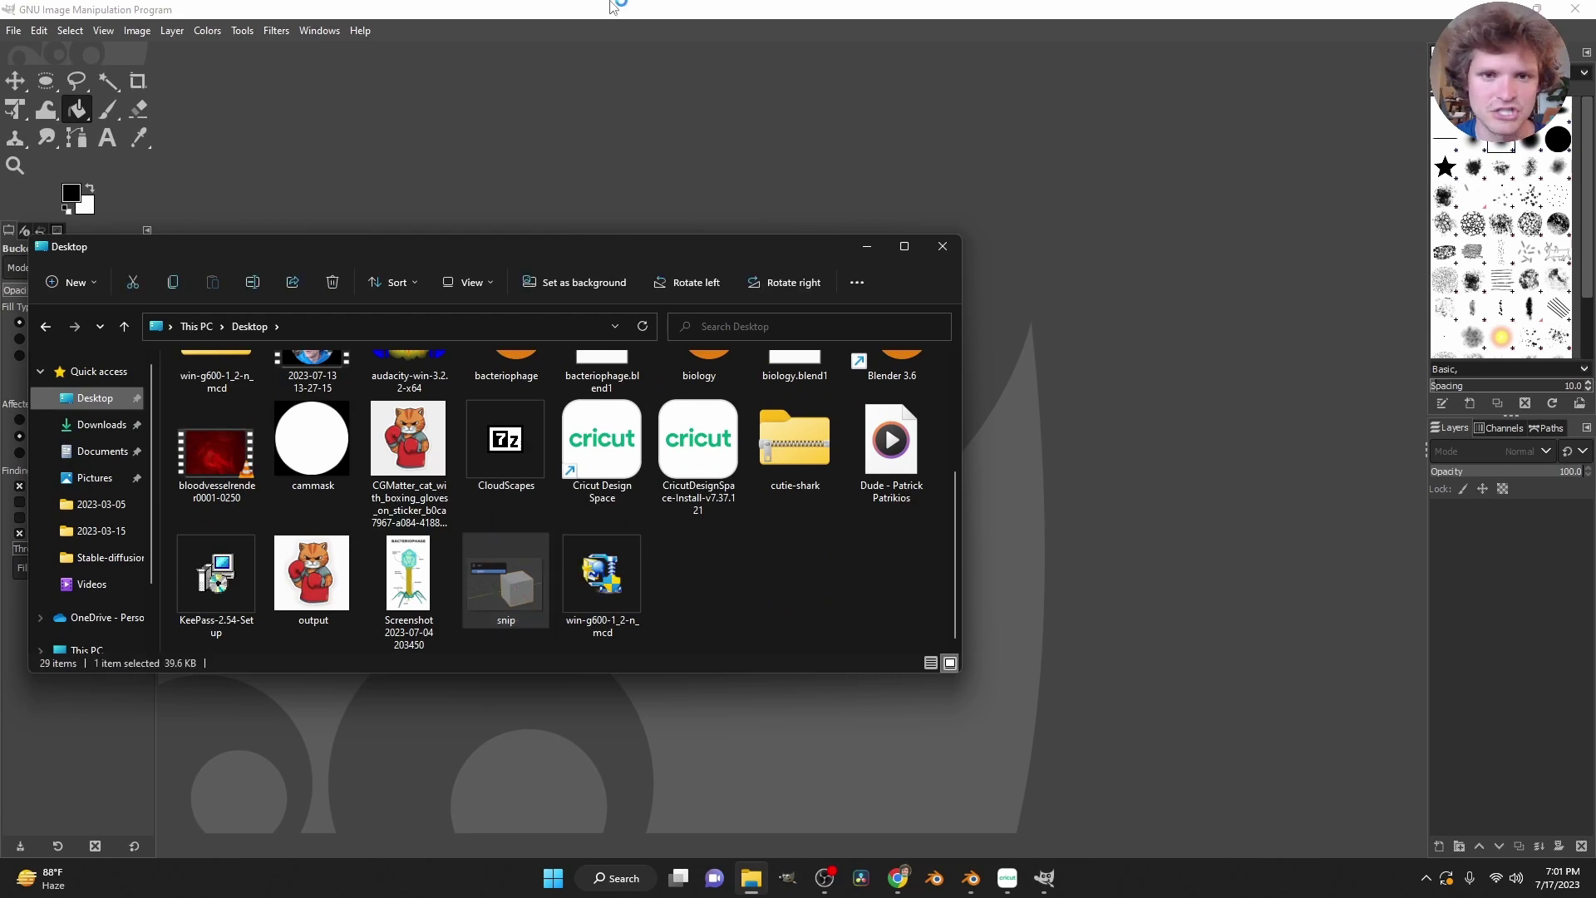
# At 200% zoom, select the OK? Delete dialog with a rounded-corner rectangle.
pyautogui.press('2')
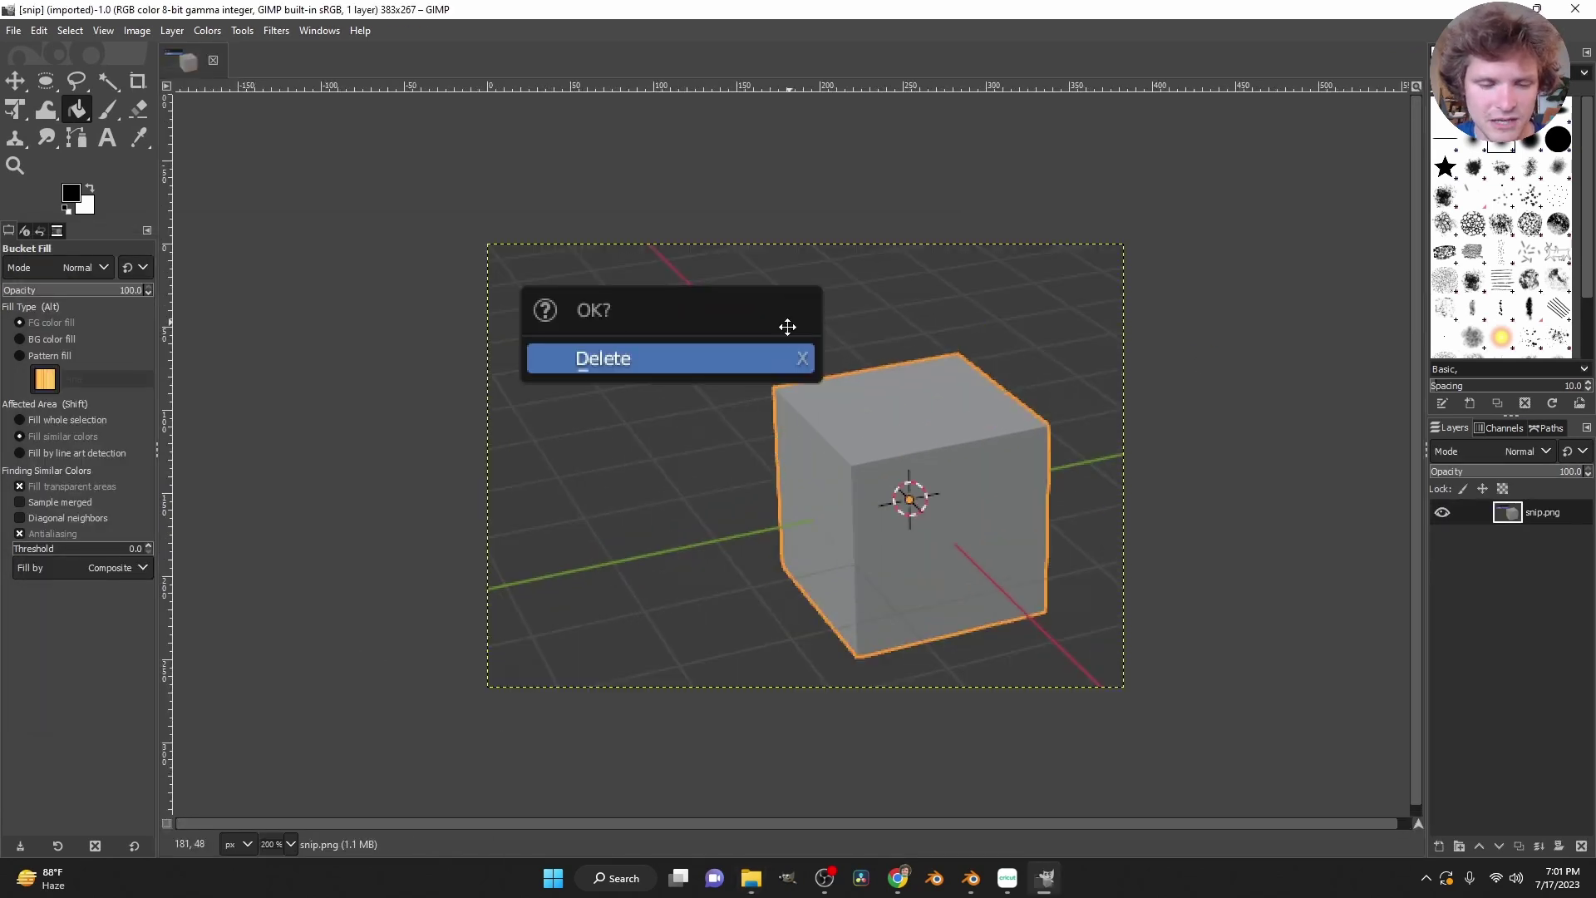
pyautogui.click(46, 80)
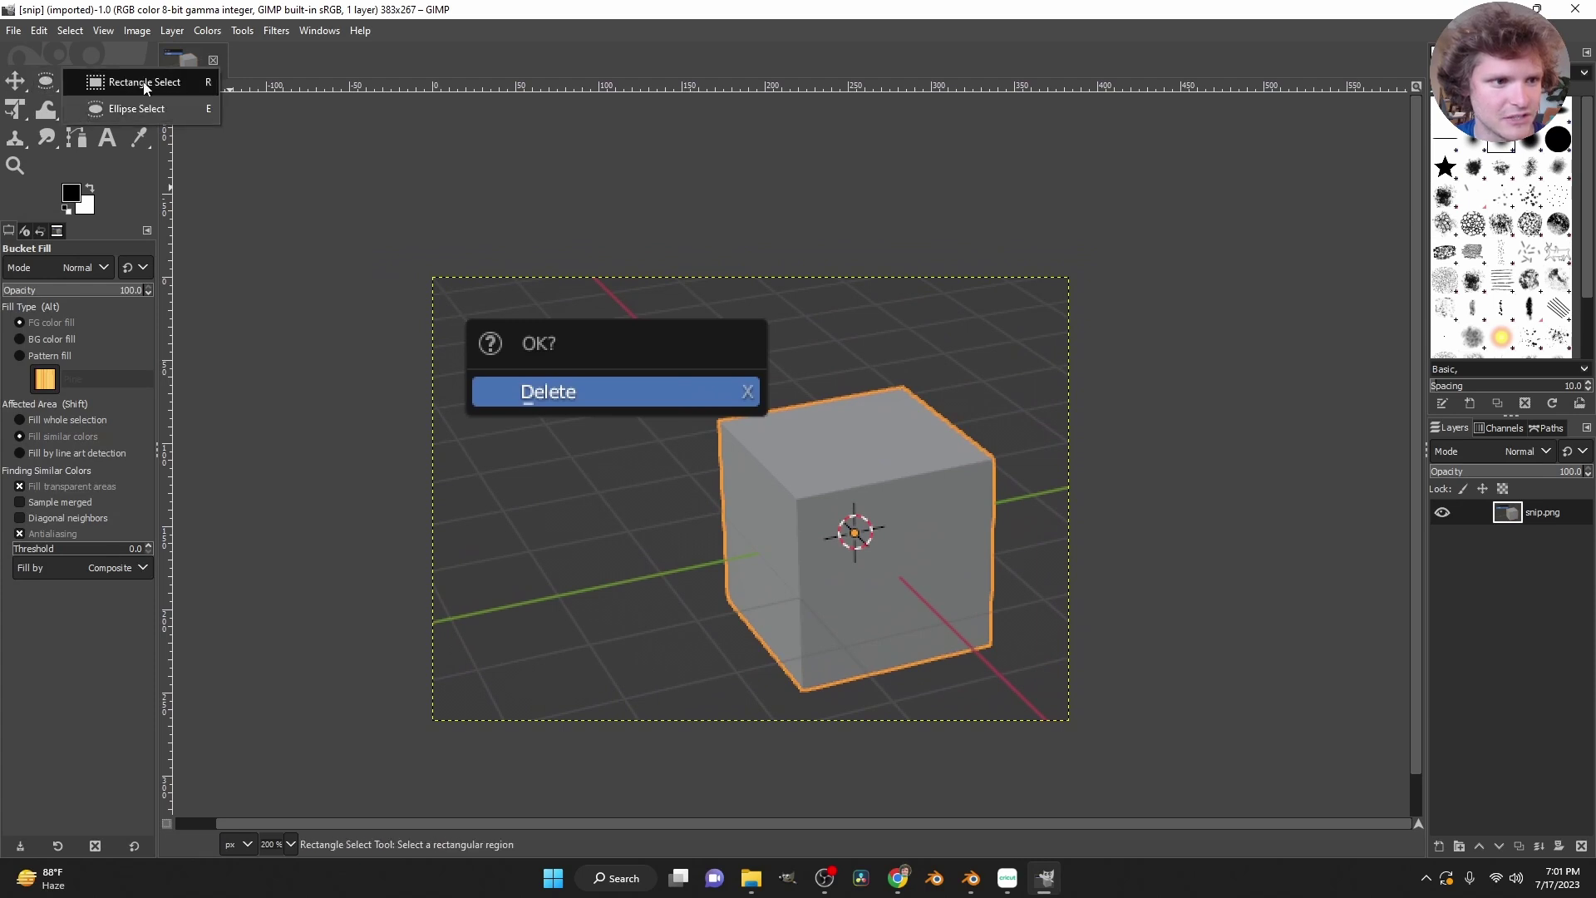
pyautogui.click(145, 82)
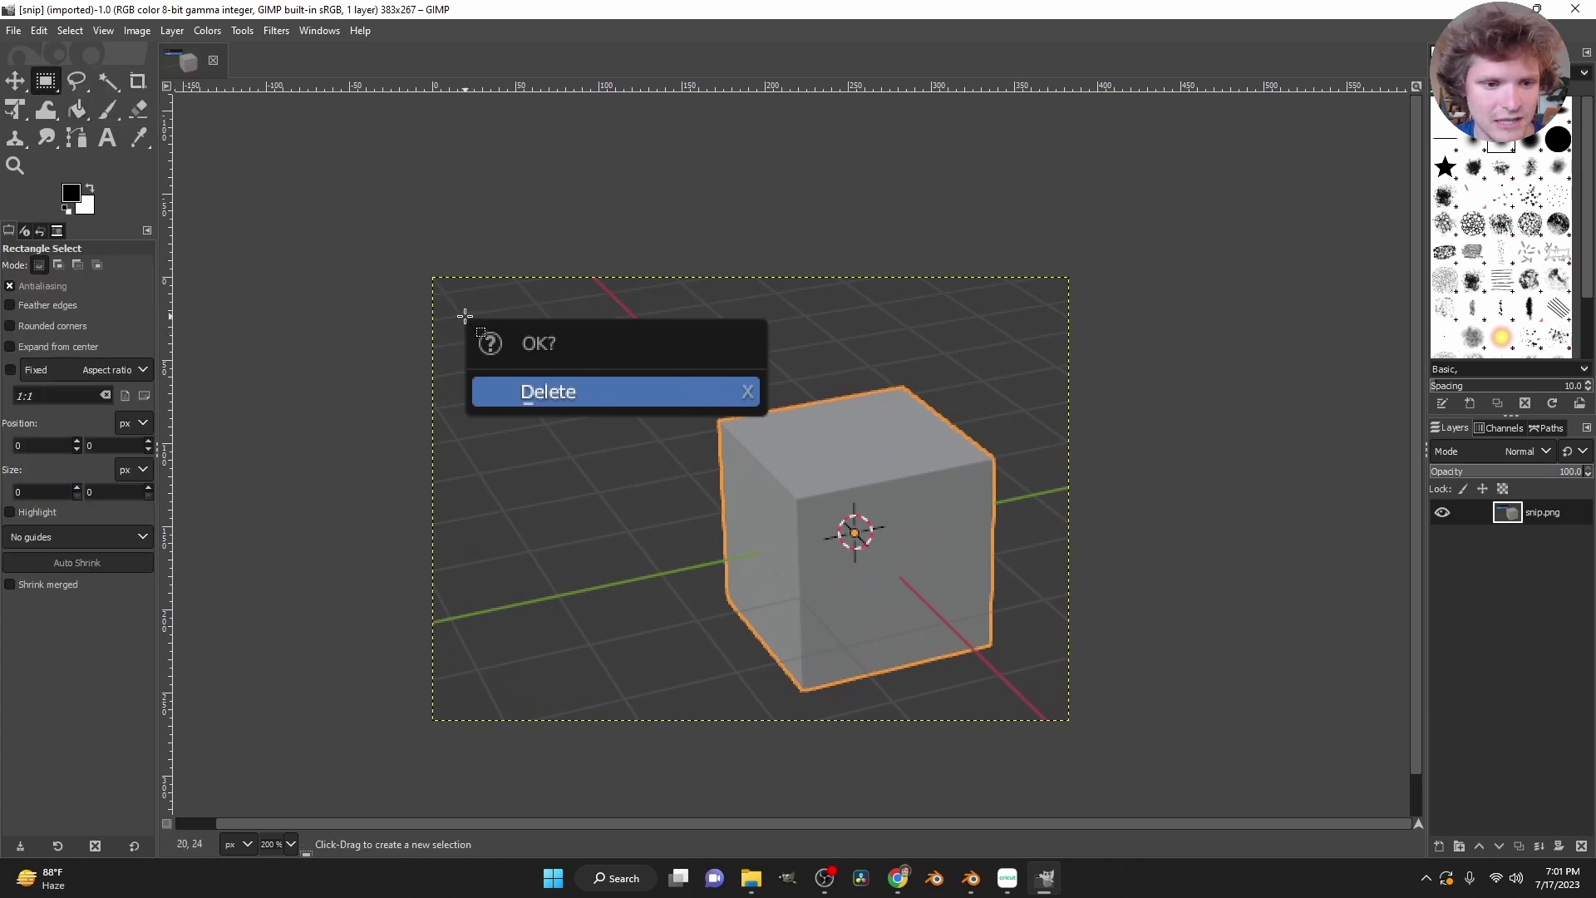
pyautogui.moveTo(465, 316); pyautogui.dragTo(768, 414)
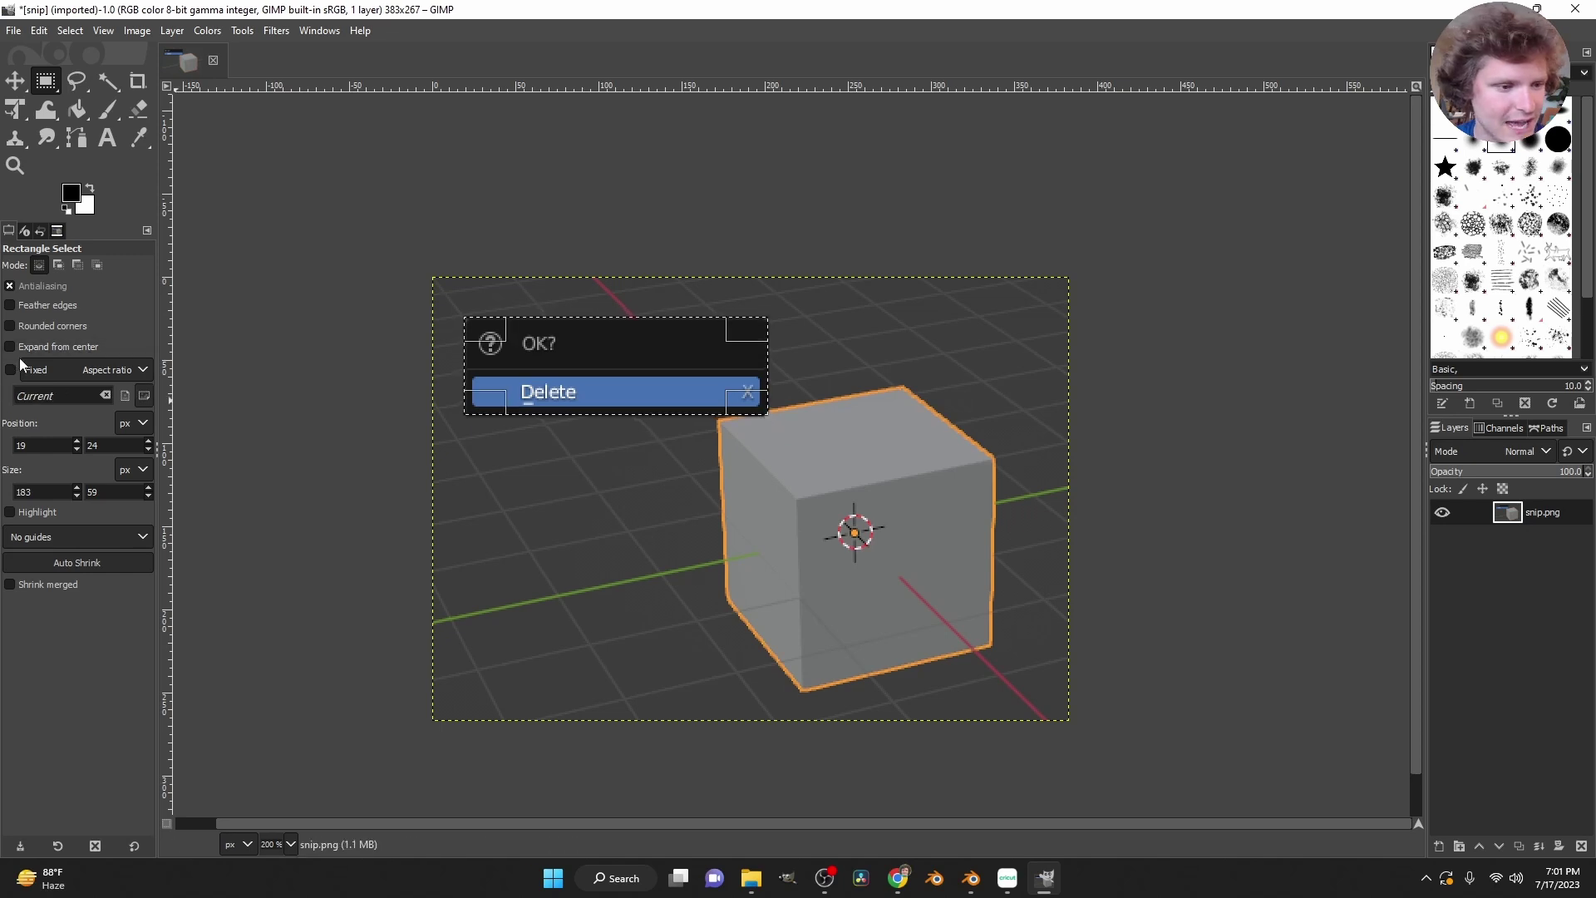
pyautogui.click(33, 326)
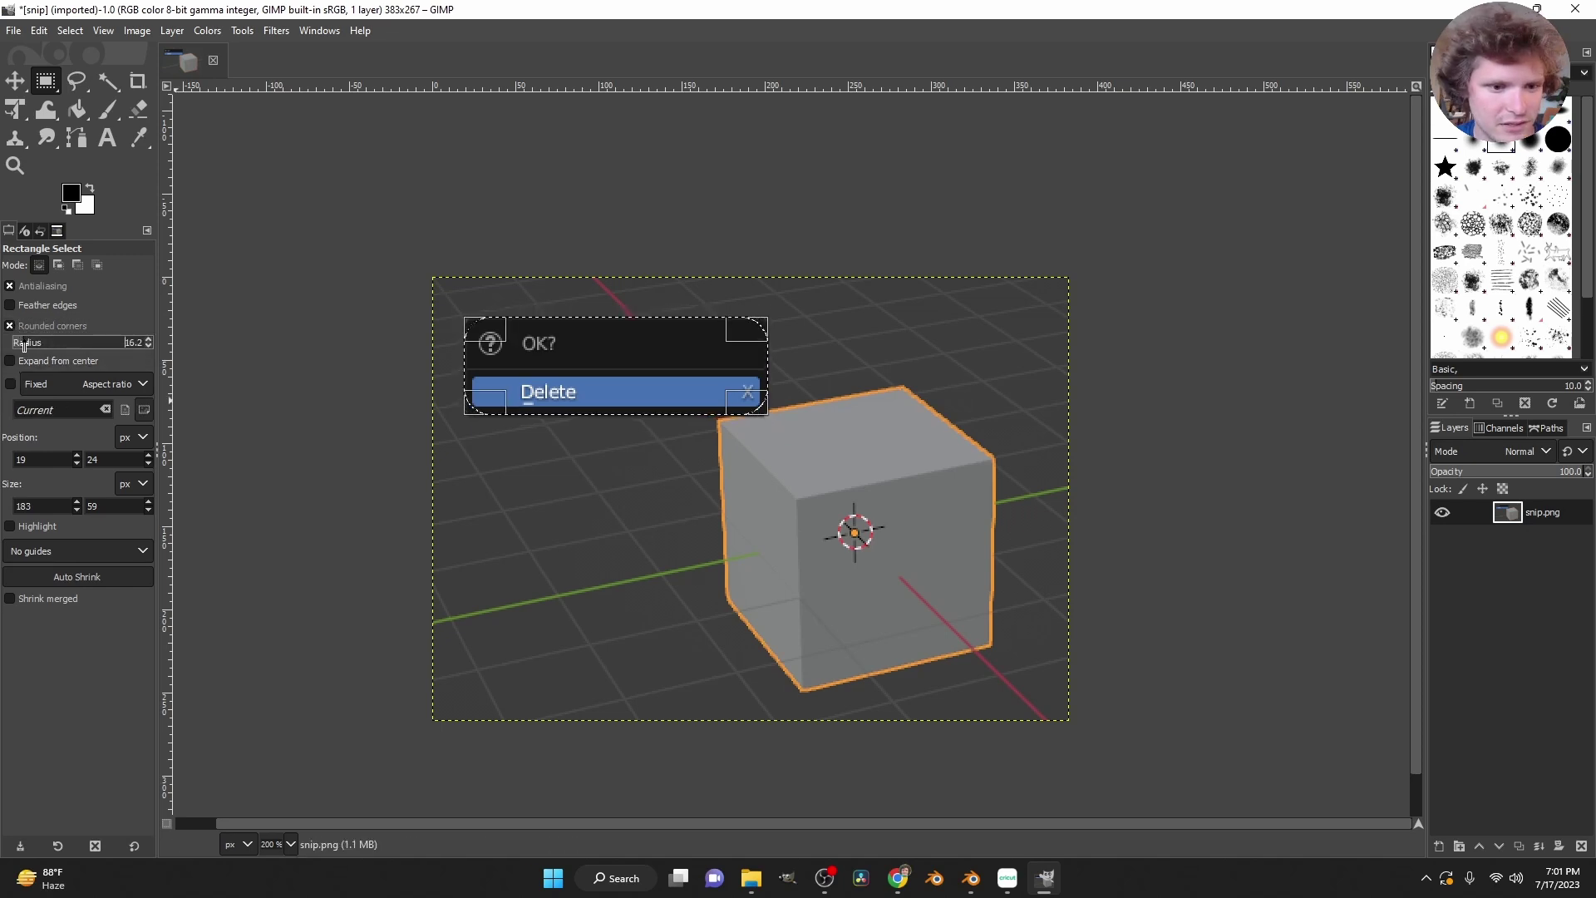
pyautogui.moveTo(20, 343); pyautogui.dragTo(17, 343)
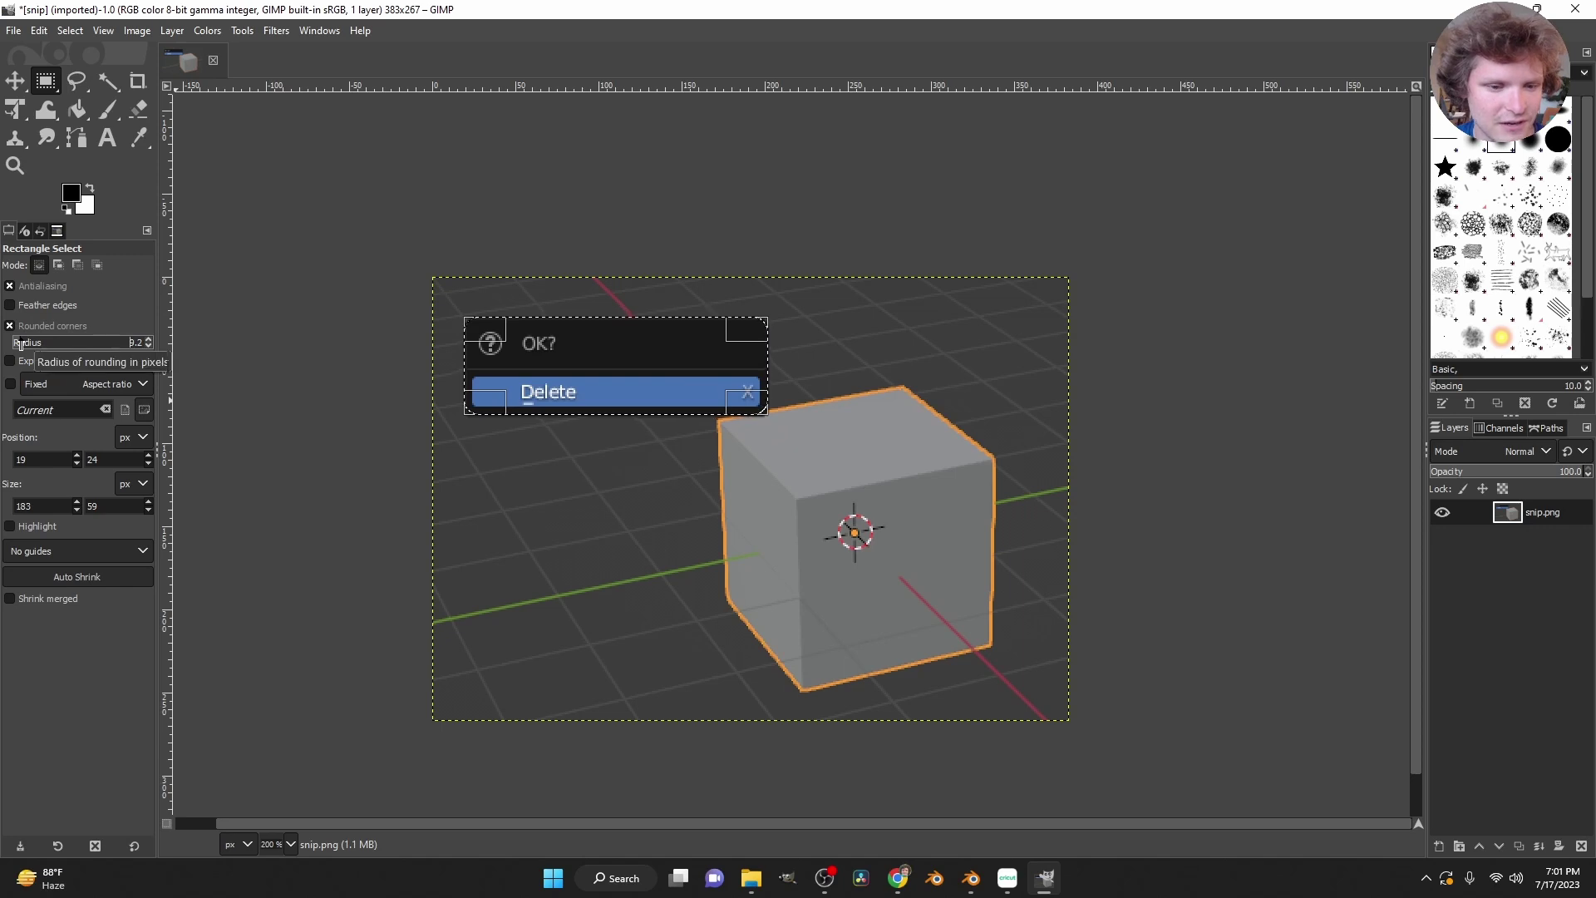
# Add a freehand outline around the cube to the existing selection.
pyautogui.click(76, 80)
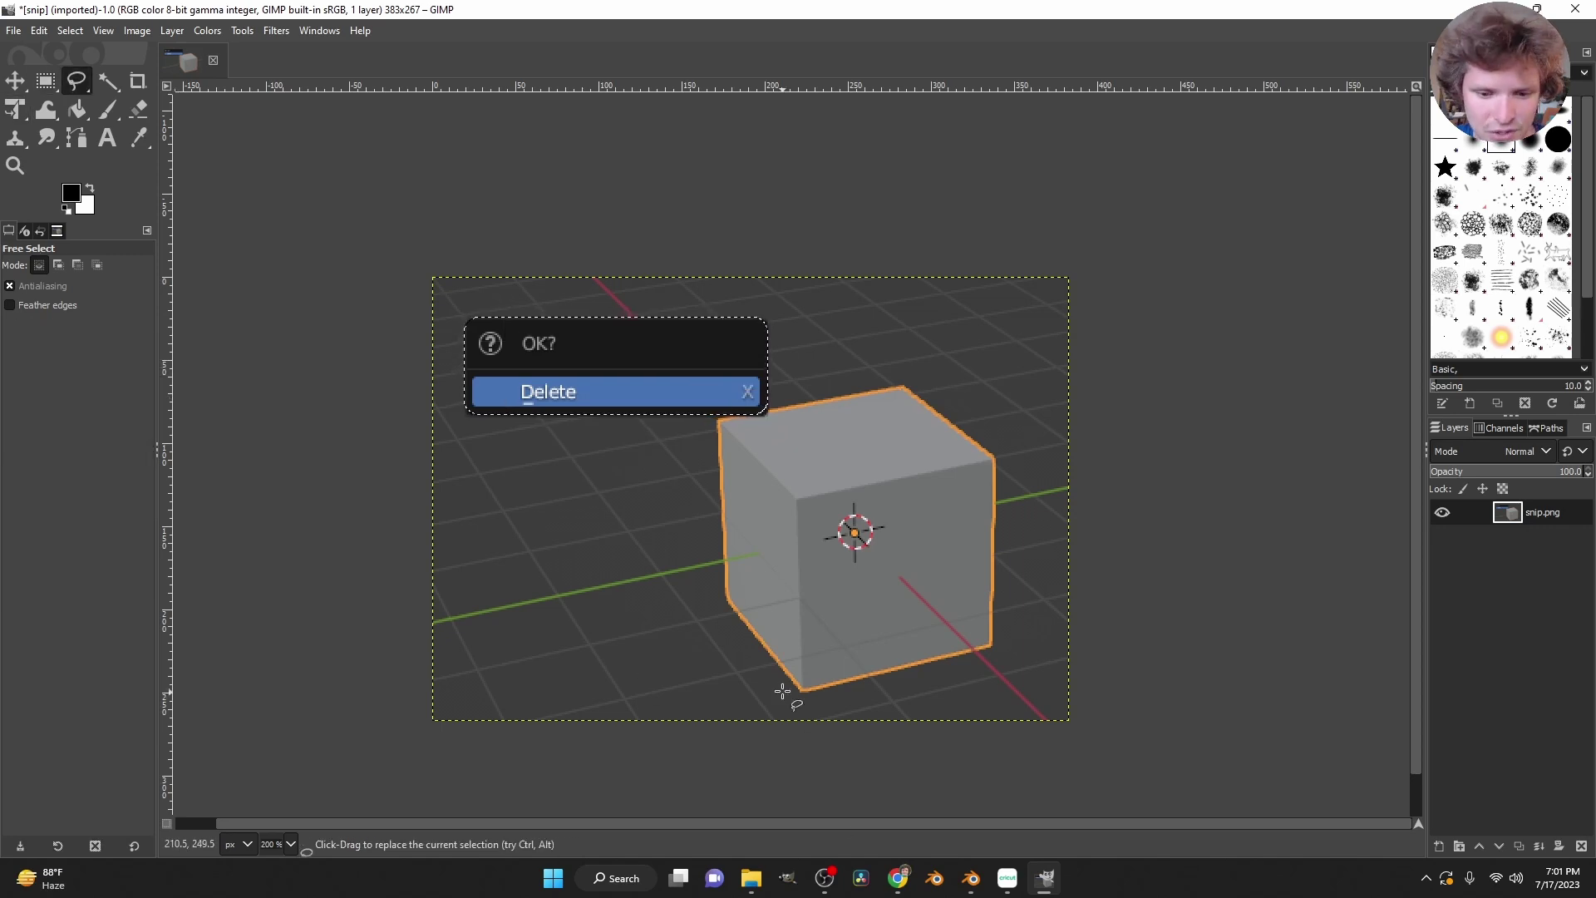
pyautogui.press('super')
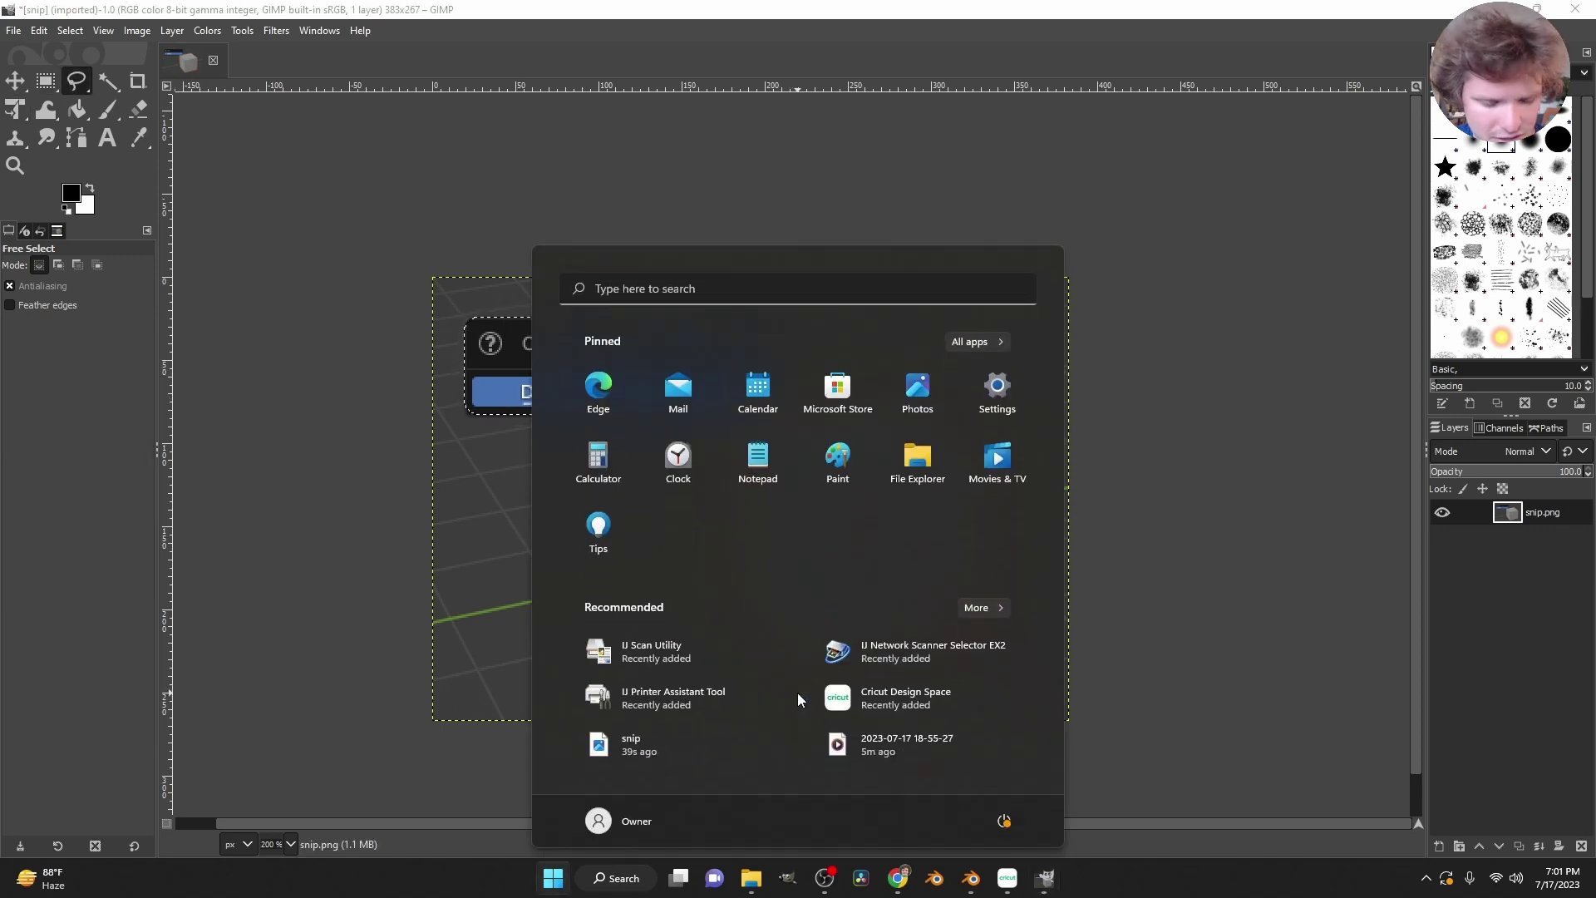
pyautogui.press('super')
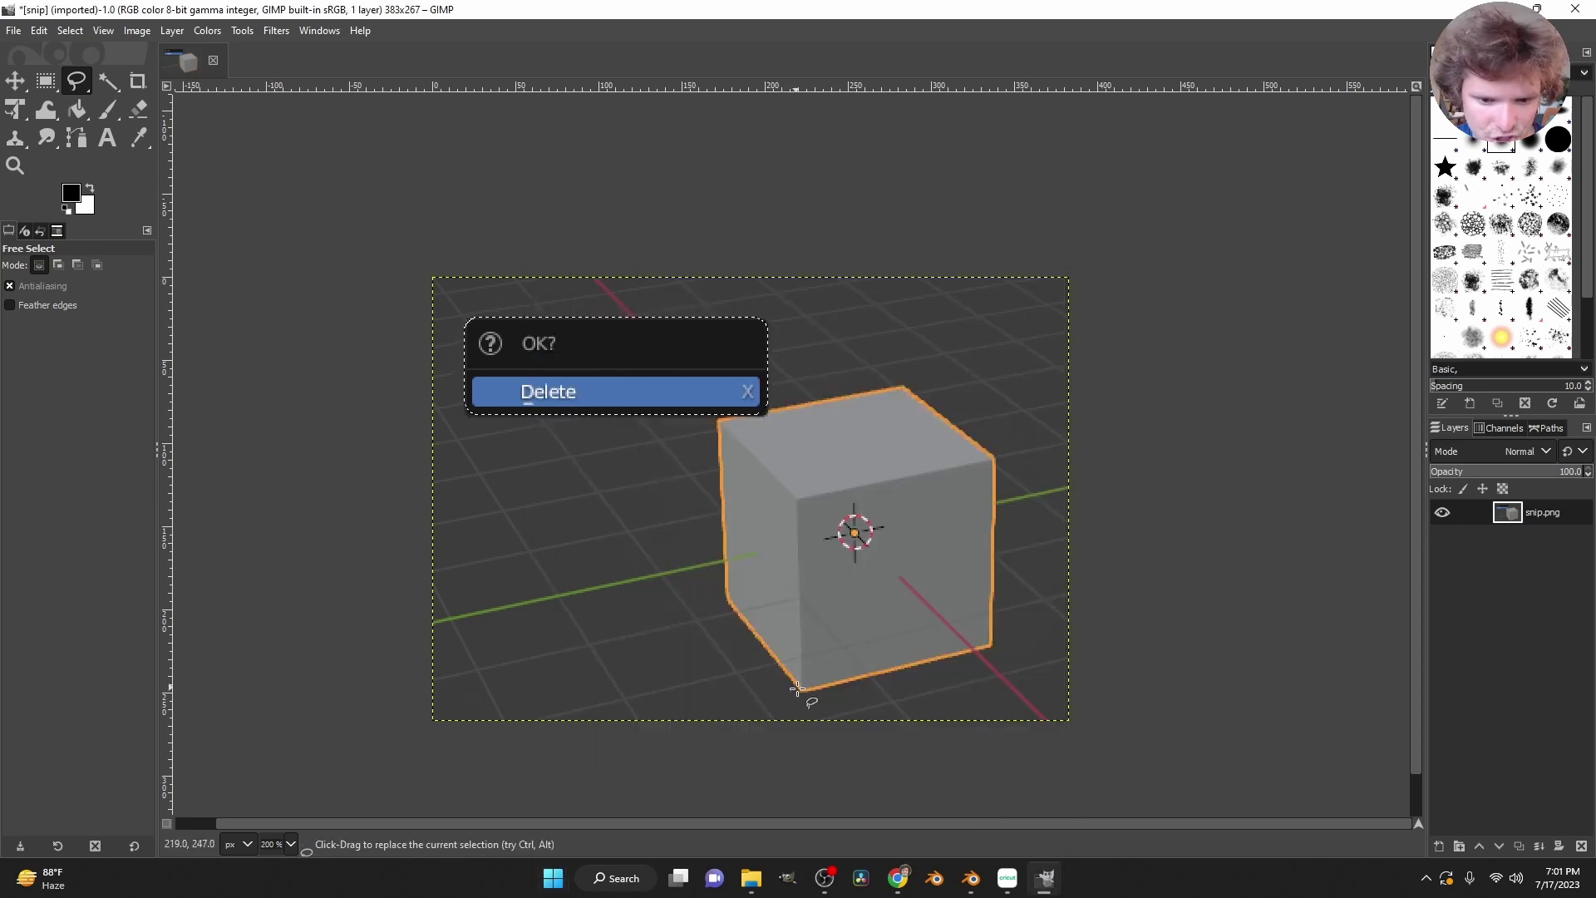
pyautogui.press('shift')
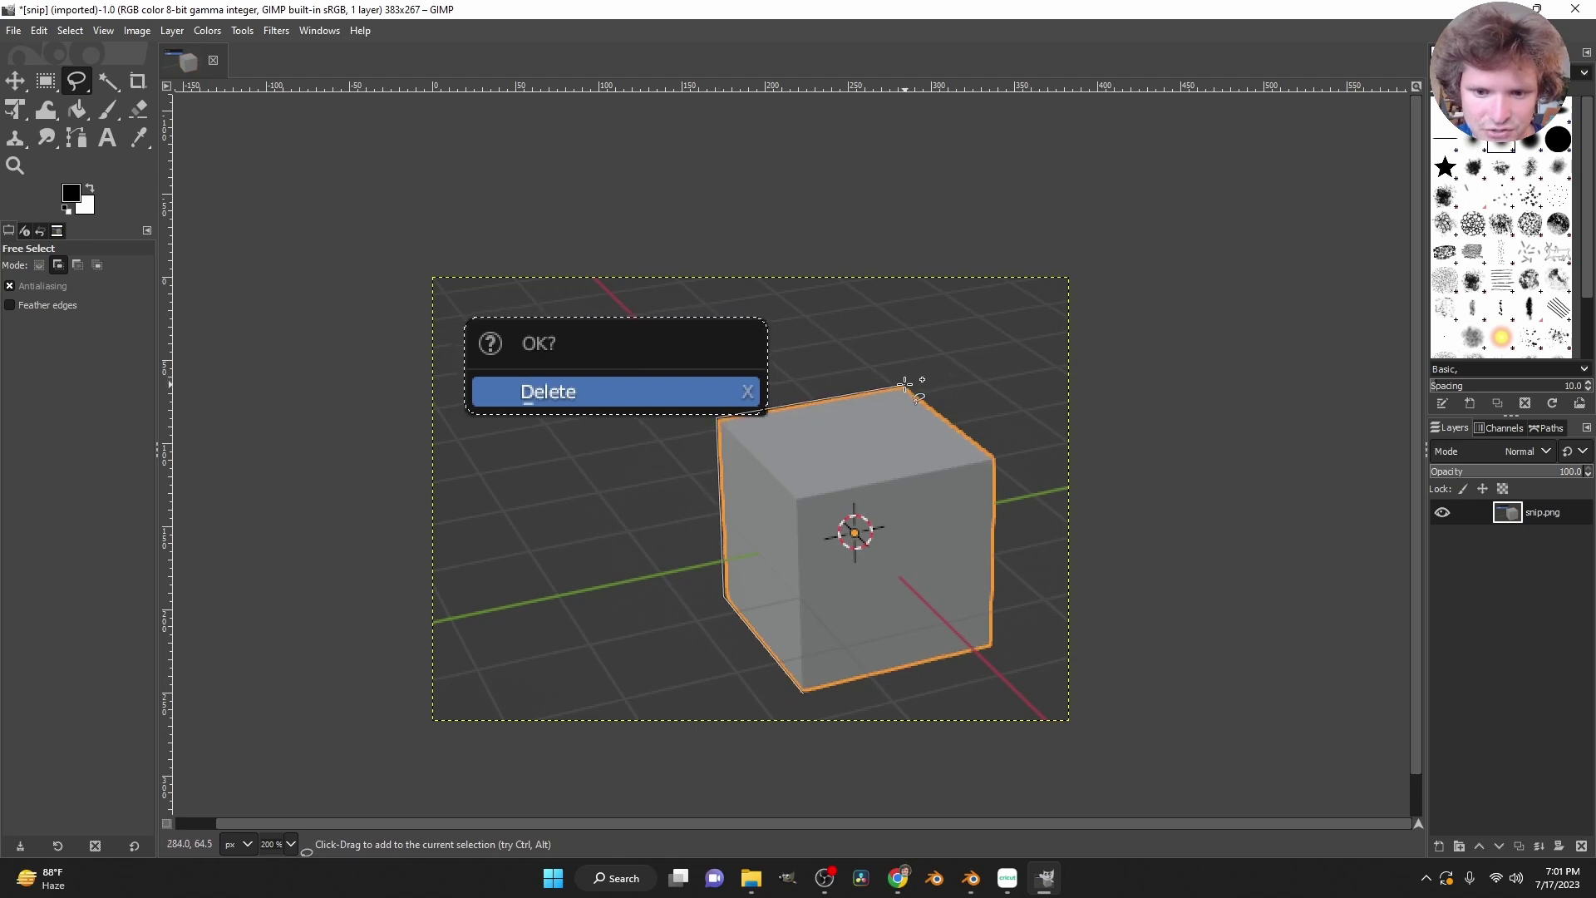
pyautogui.press('Return')
pyautogui.press('r')
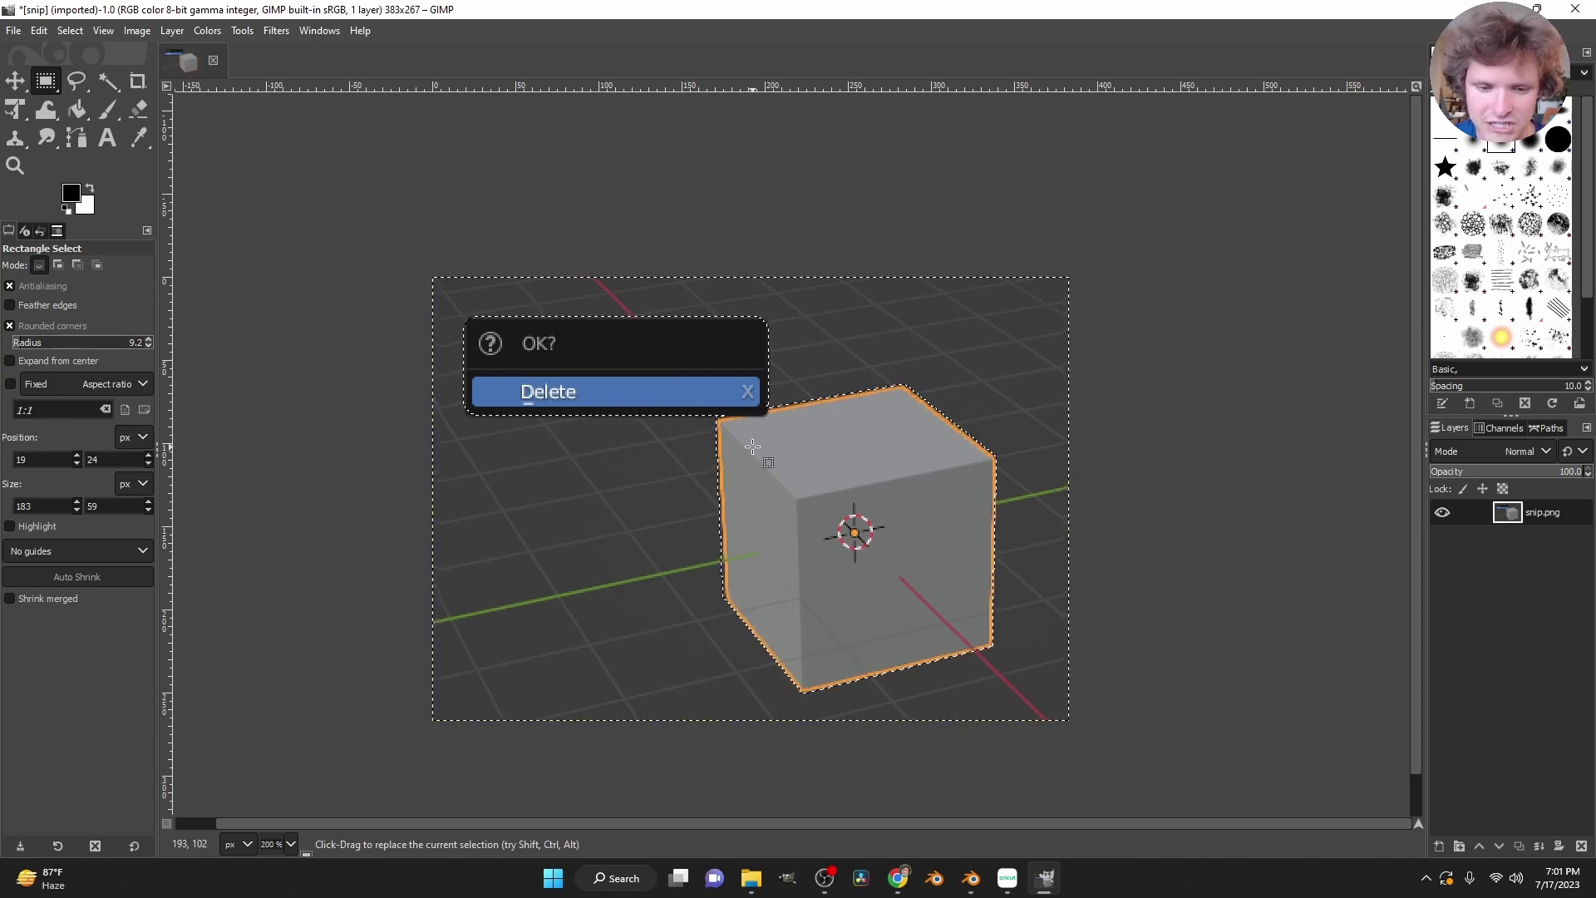
# Try deleting the background, then undo the deletion.
pyautogui.press('Delete')
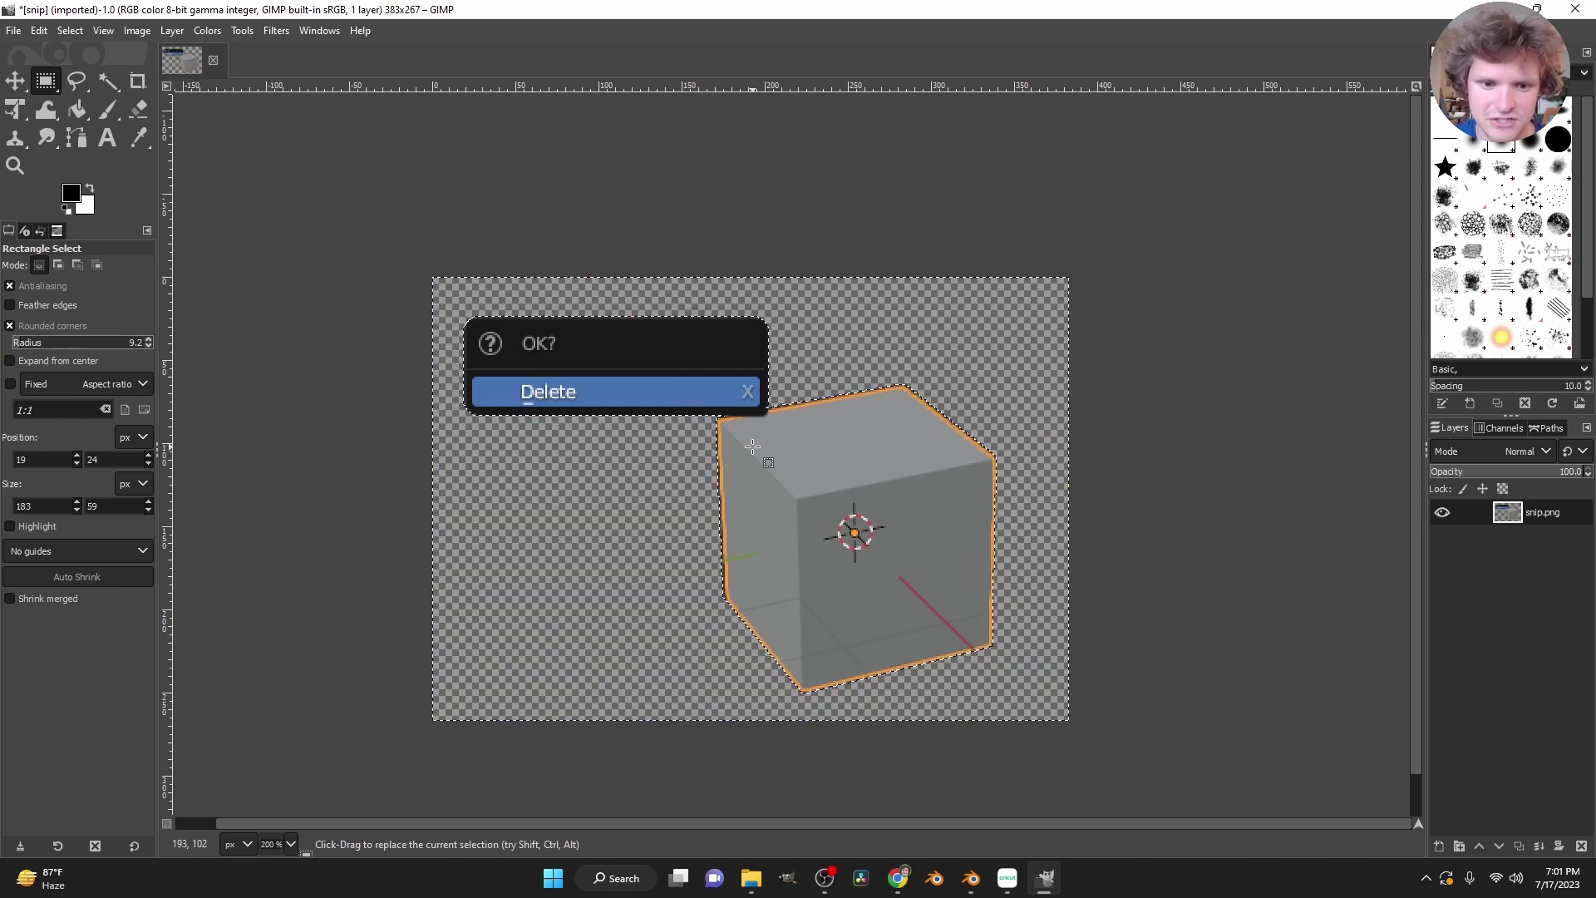
pyautogui.click(326, 259)
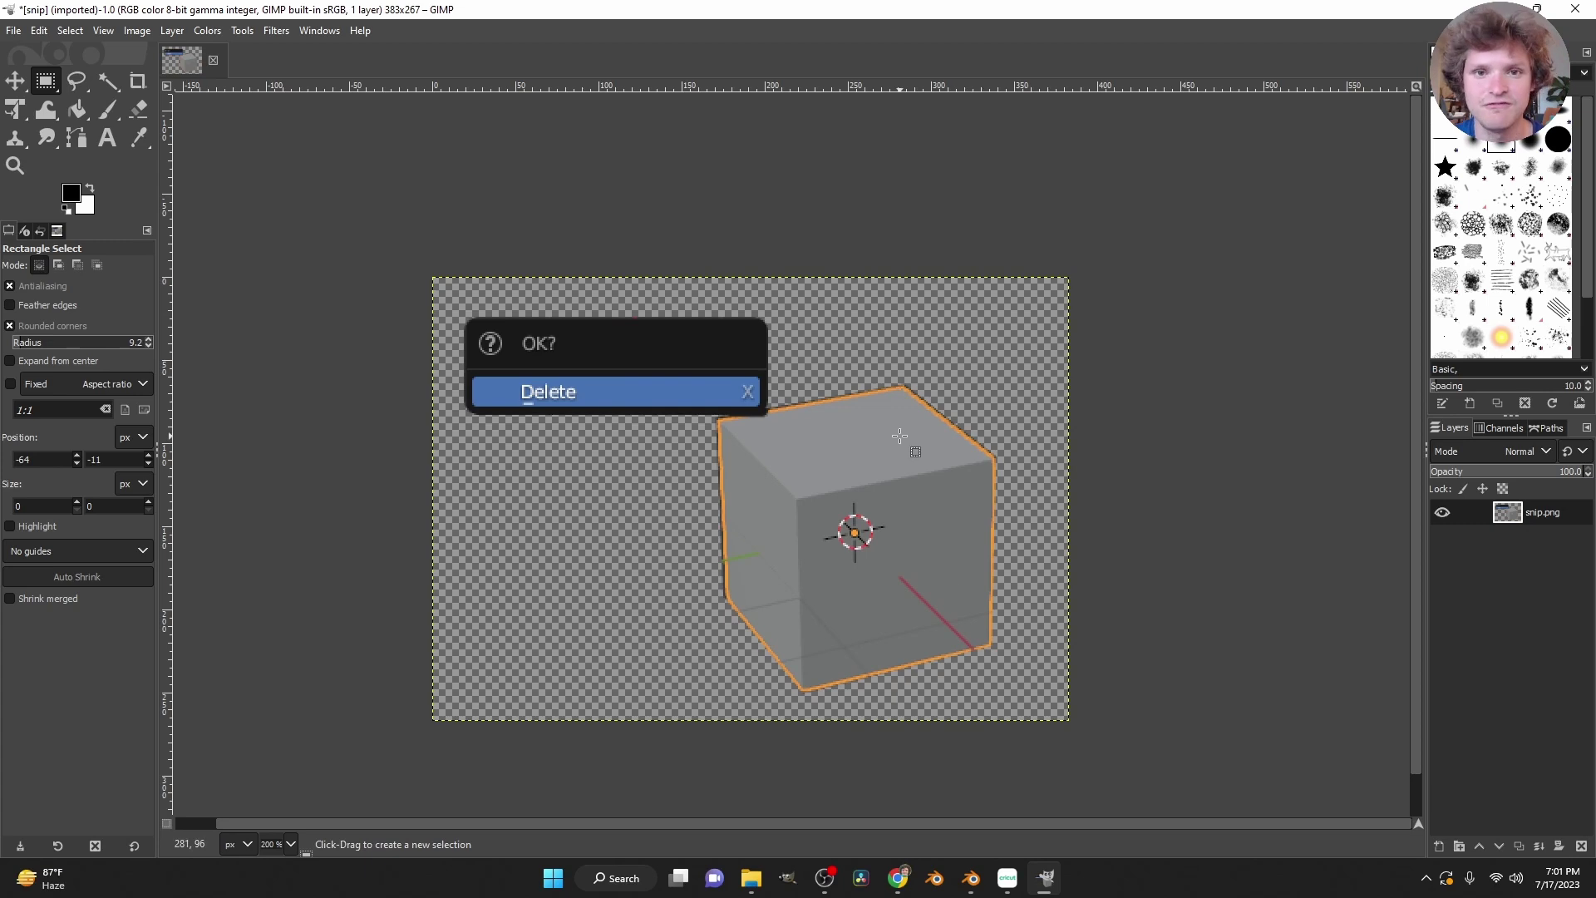
pyautogui.hotkey('ctrl', 'z')
pyautogui.hotkey('ctrl', 'z')
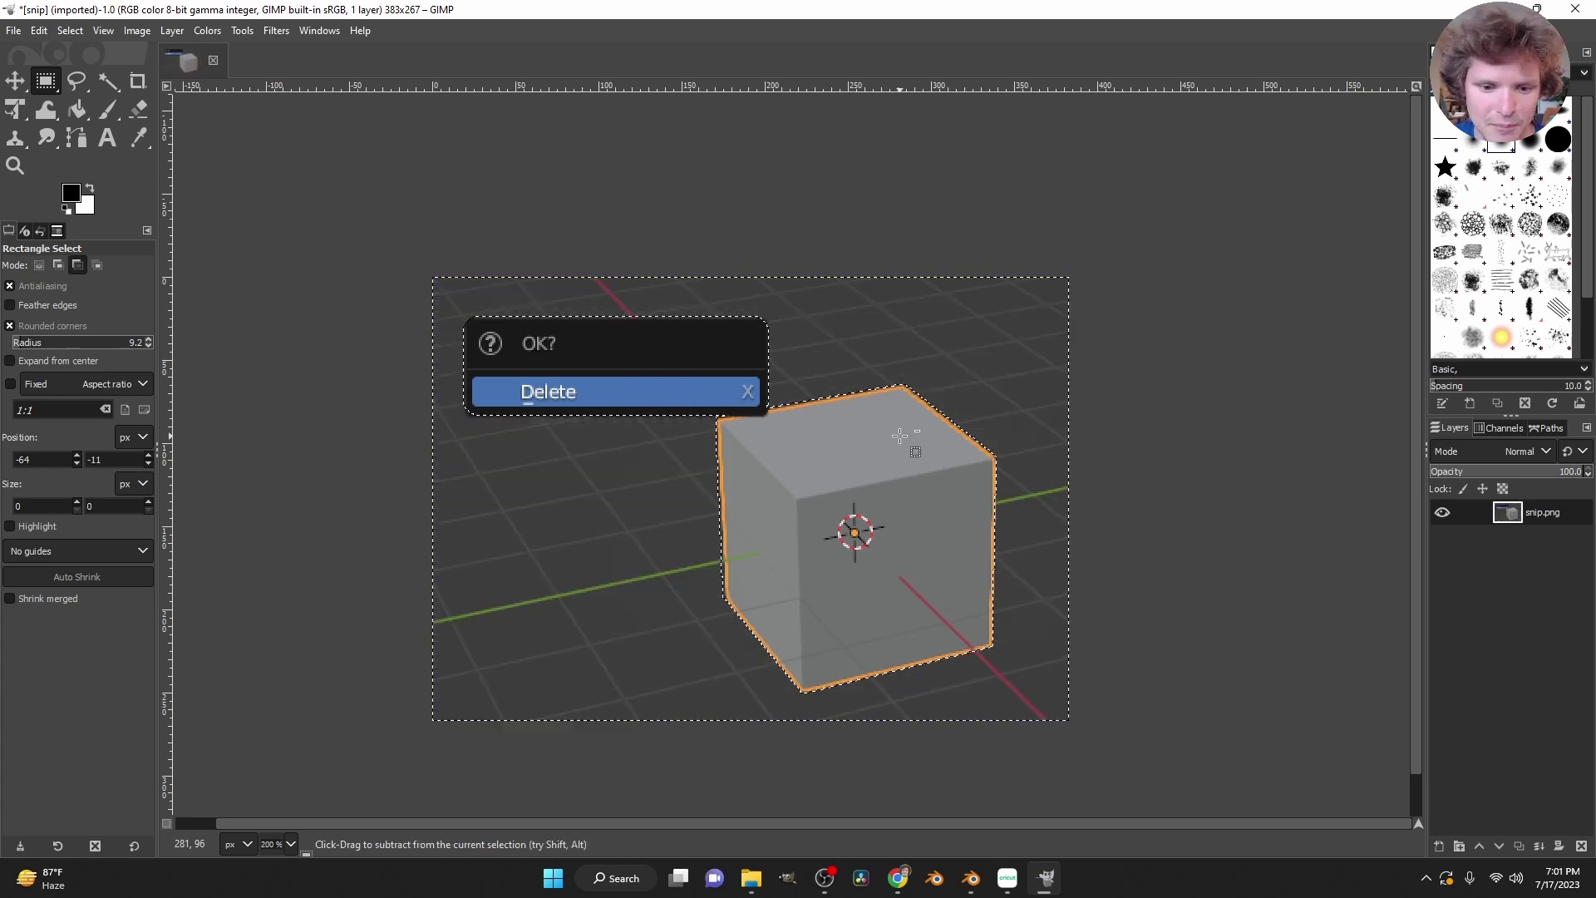
# Shrink the selection by 2 px, then by another 1 px.
pyautogui.click(70, 31)
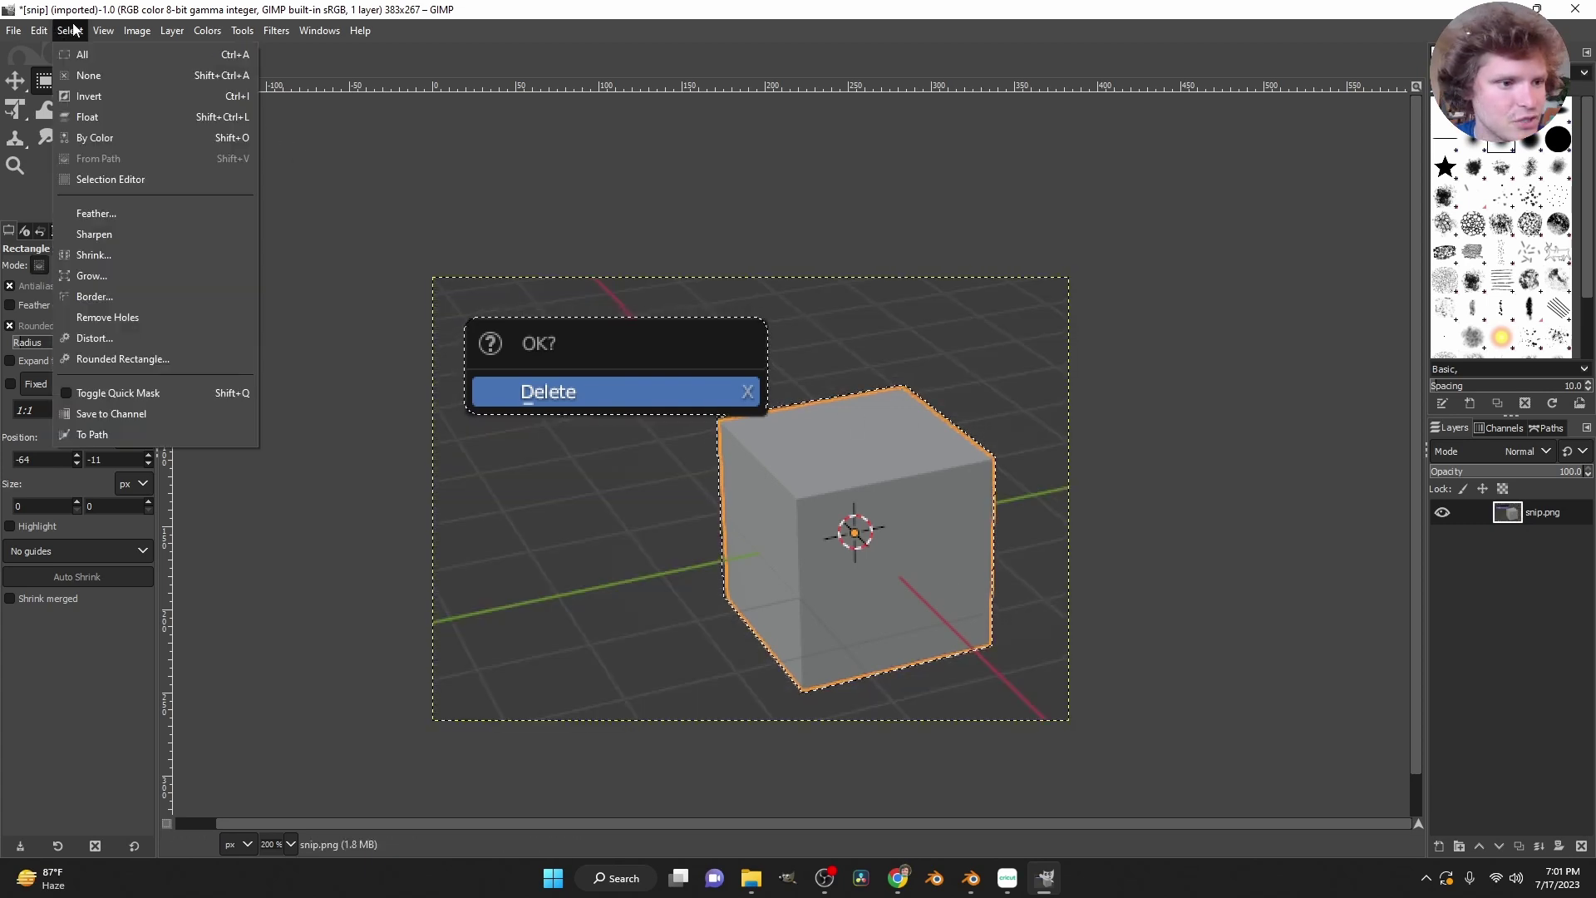
pyautogui.click(93, 255)
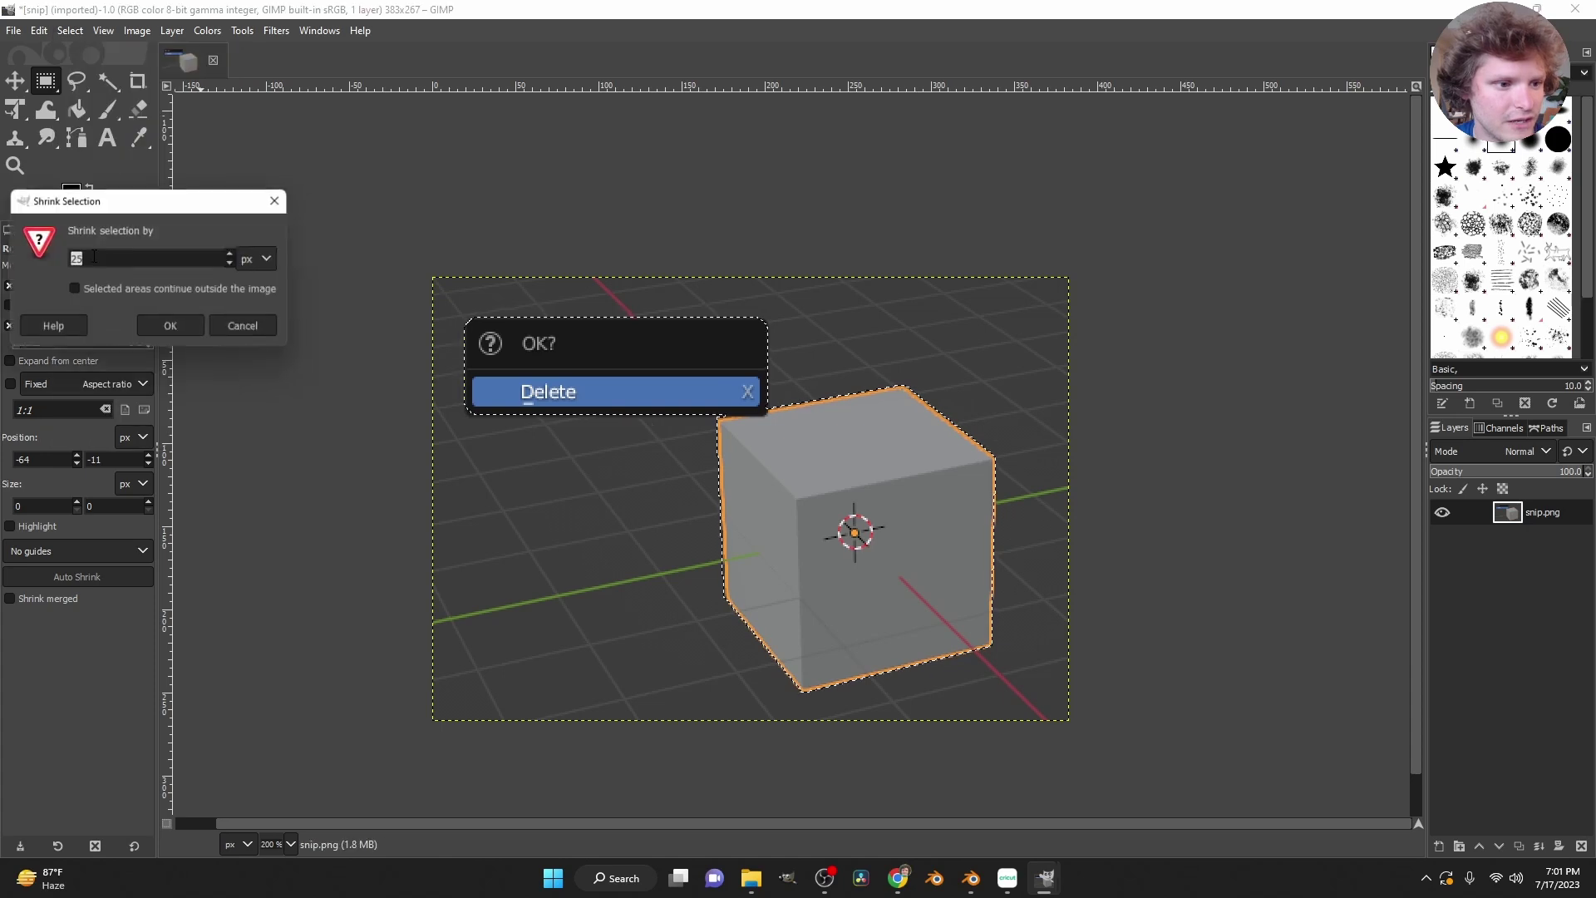
pyautogui.click(169, 329)
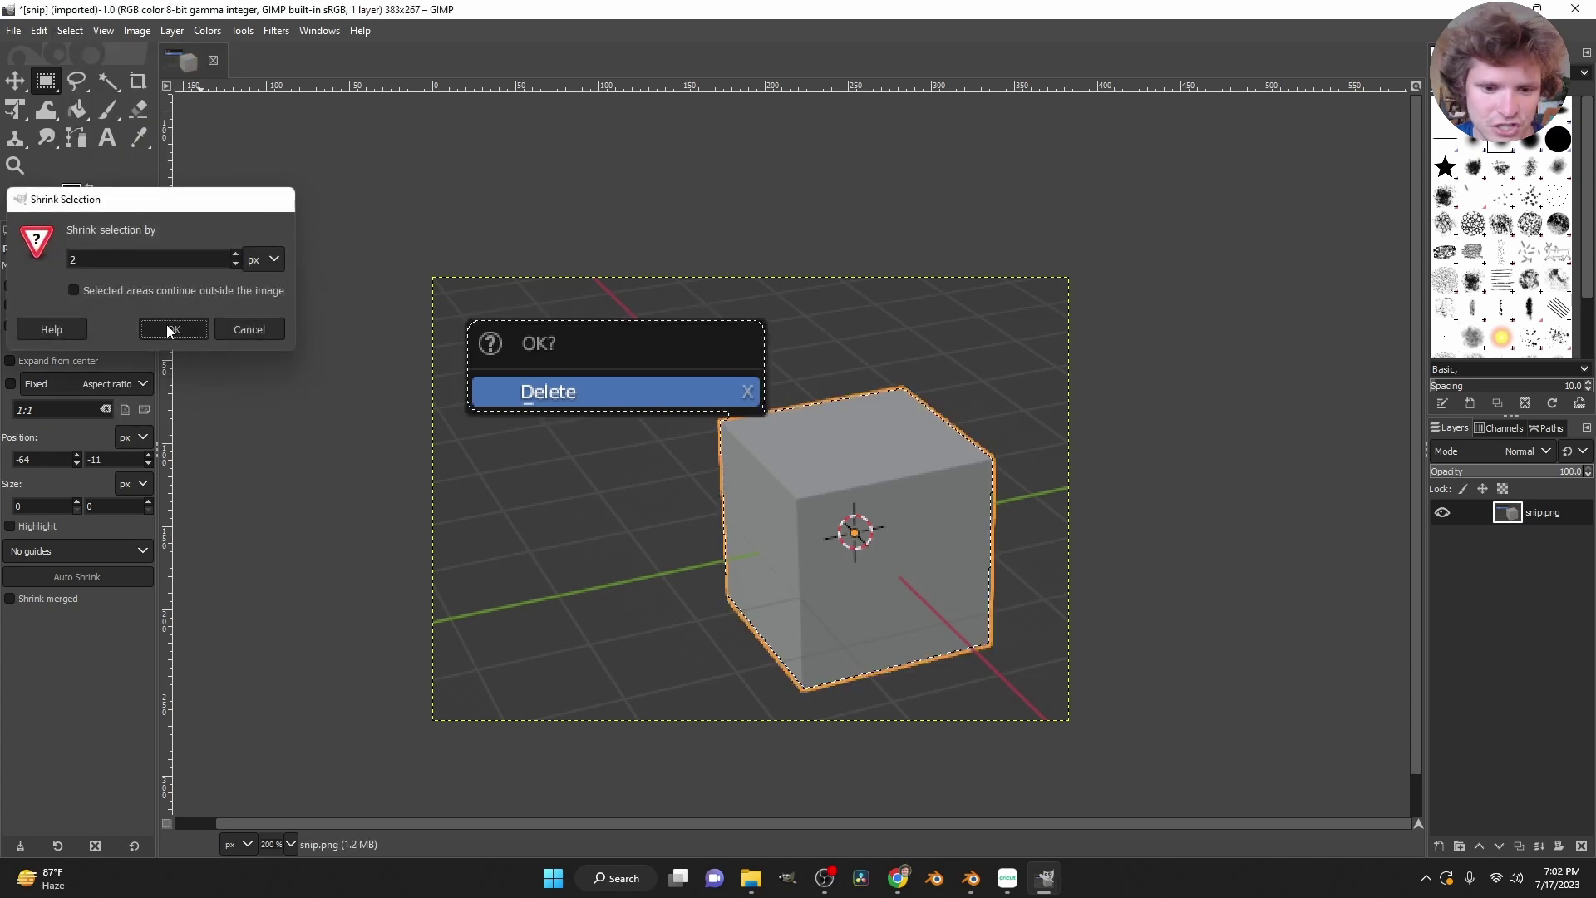
pyautogui.click(62, 31)
pyautogui.click(94, 252)
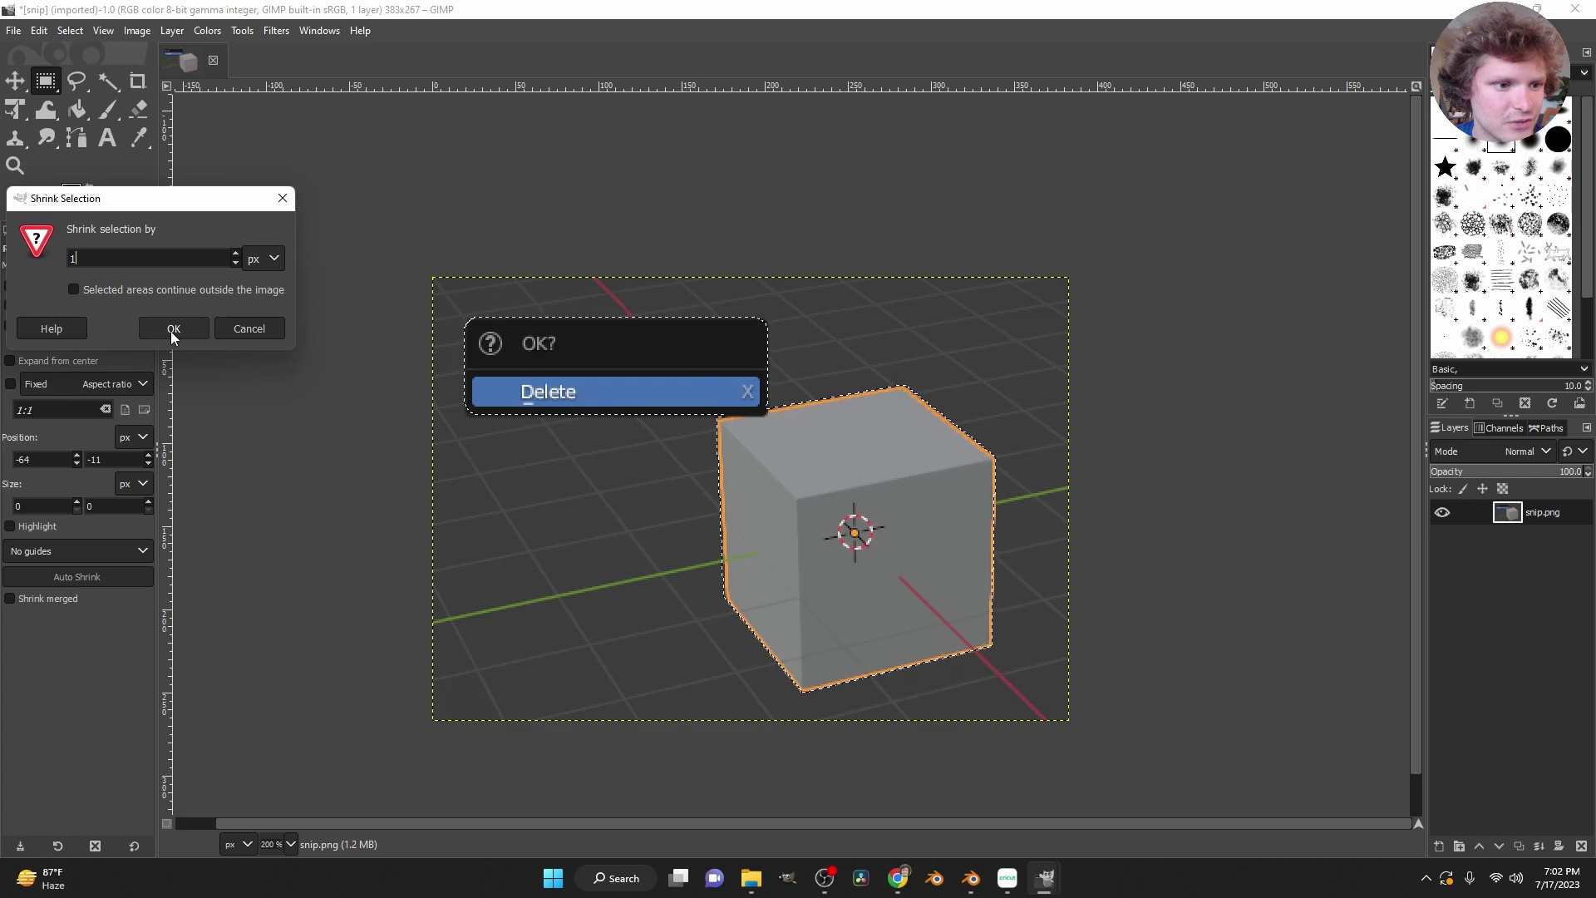
pyautogui.write('1')
pyautogui.click(173, 329)
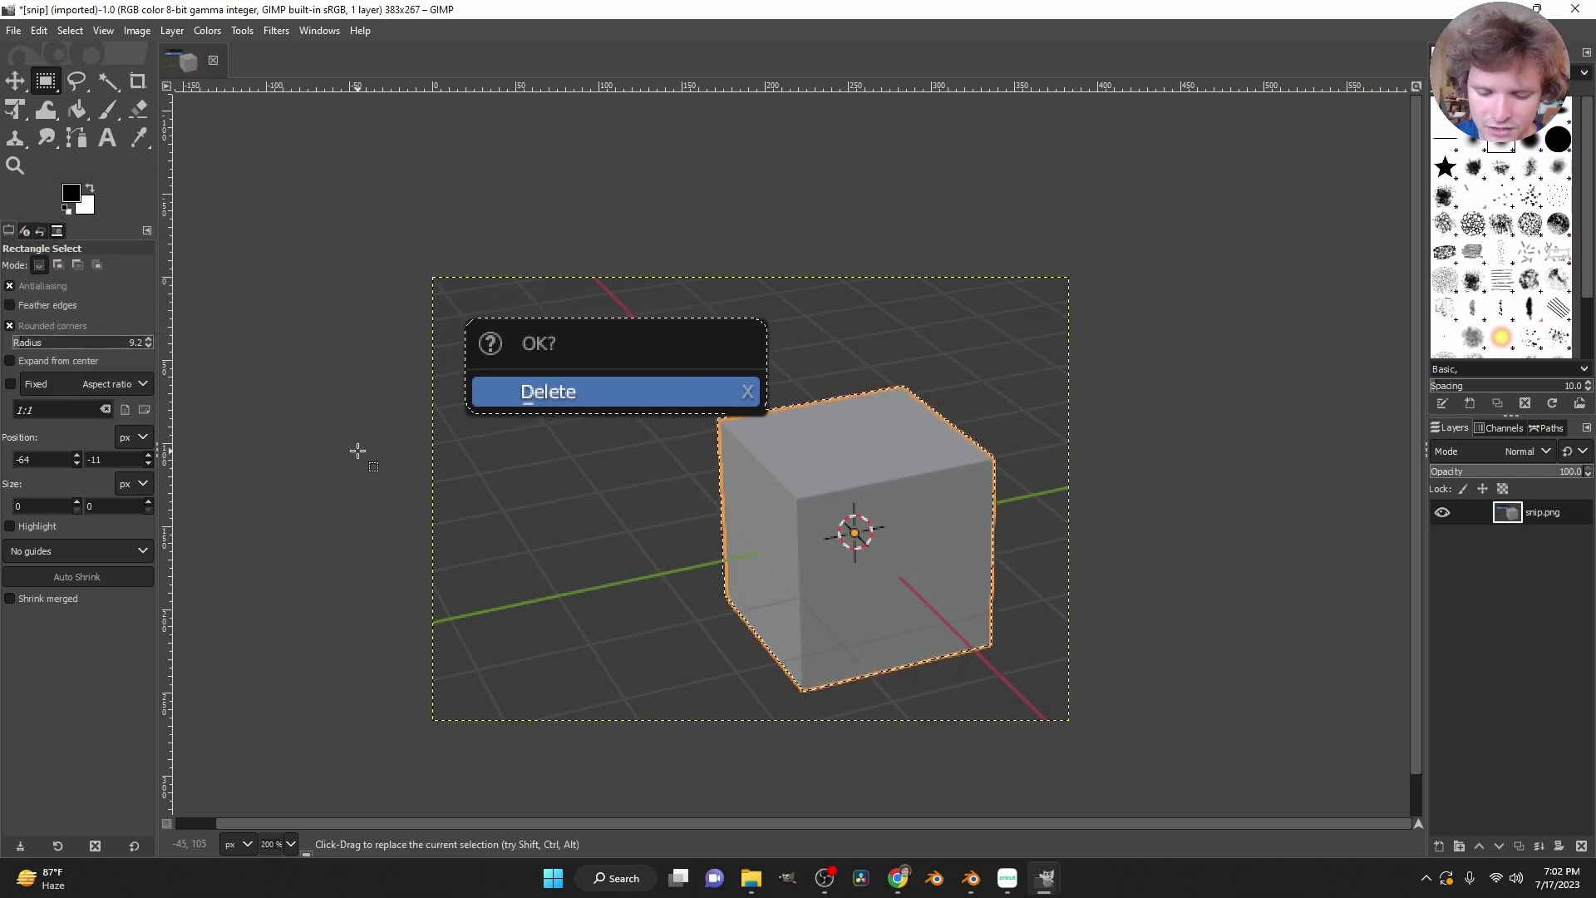
# Delete the background around the cube and dialog, then add a new layer.
pyautogui.press('Delete')
pyautogui.click(230, 285)
pyautogui.press('3')
pyautogui.hotkey('shift', 'ctrl', 'n')
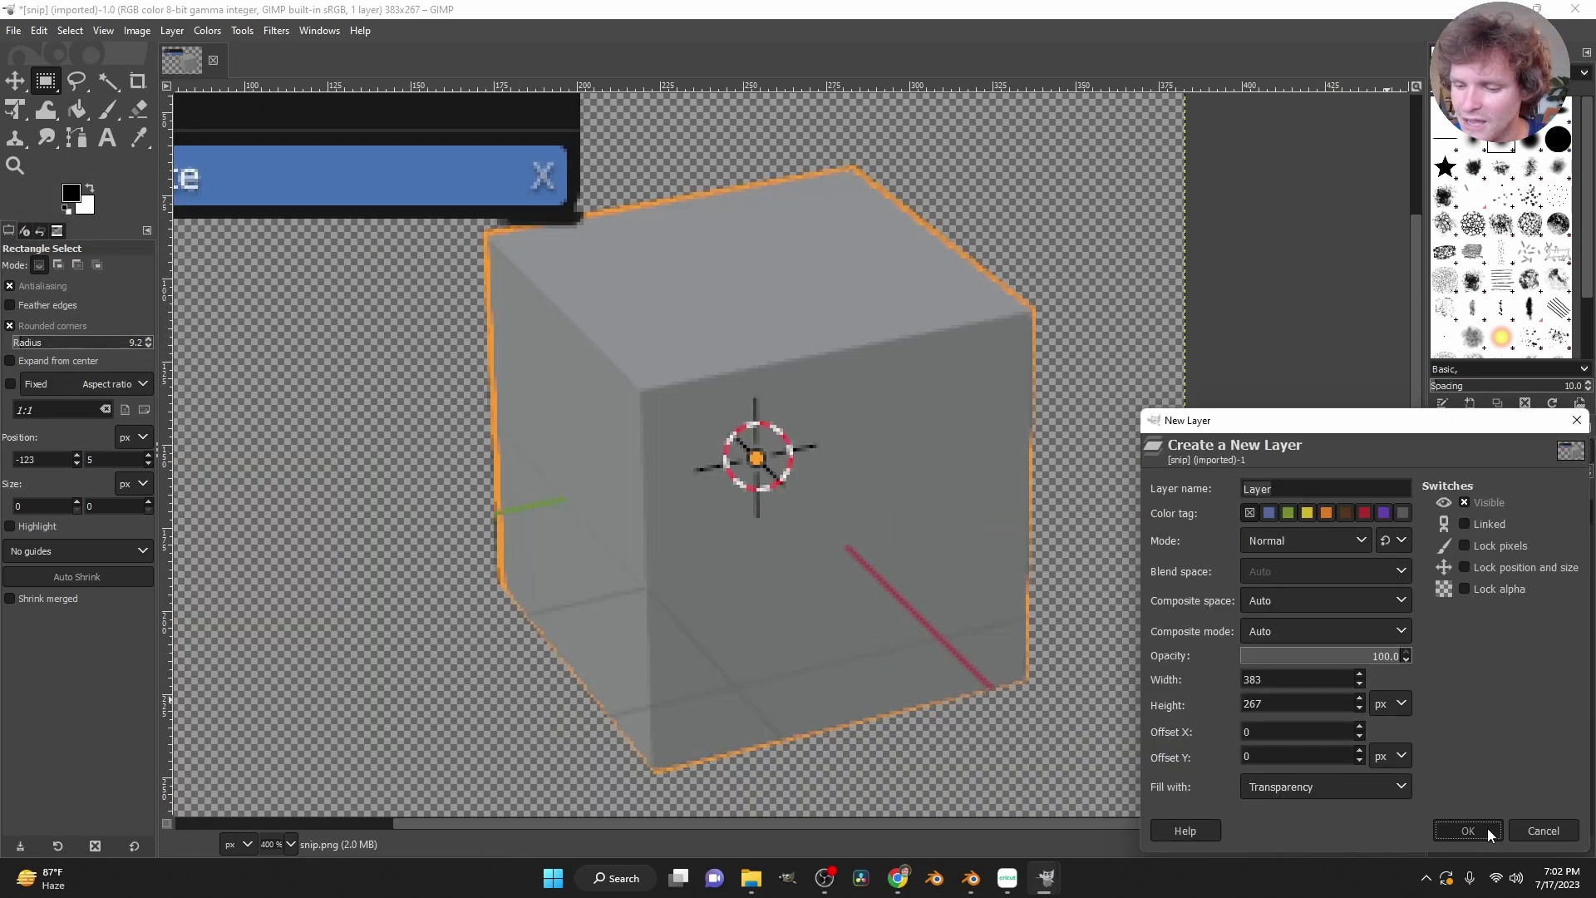
# On a new transparent layer, paint sampled grey over the 3D cursor and red axis line.
pyautogui.click(1468, 831)
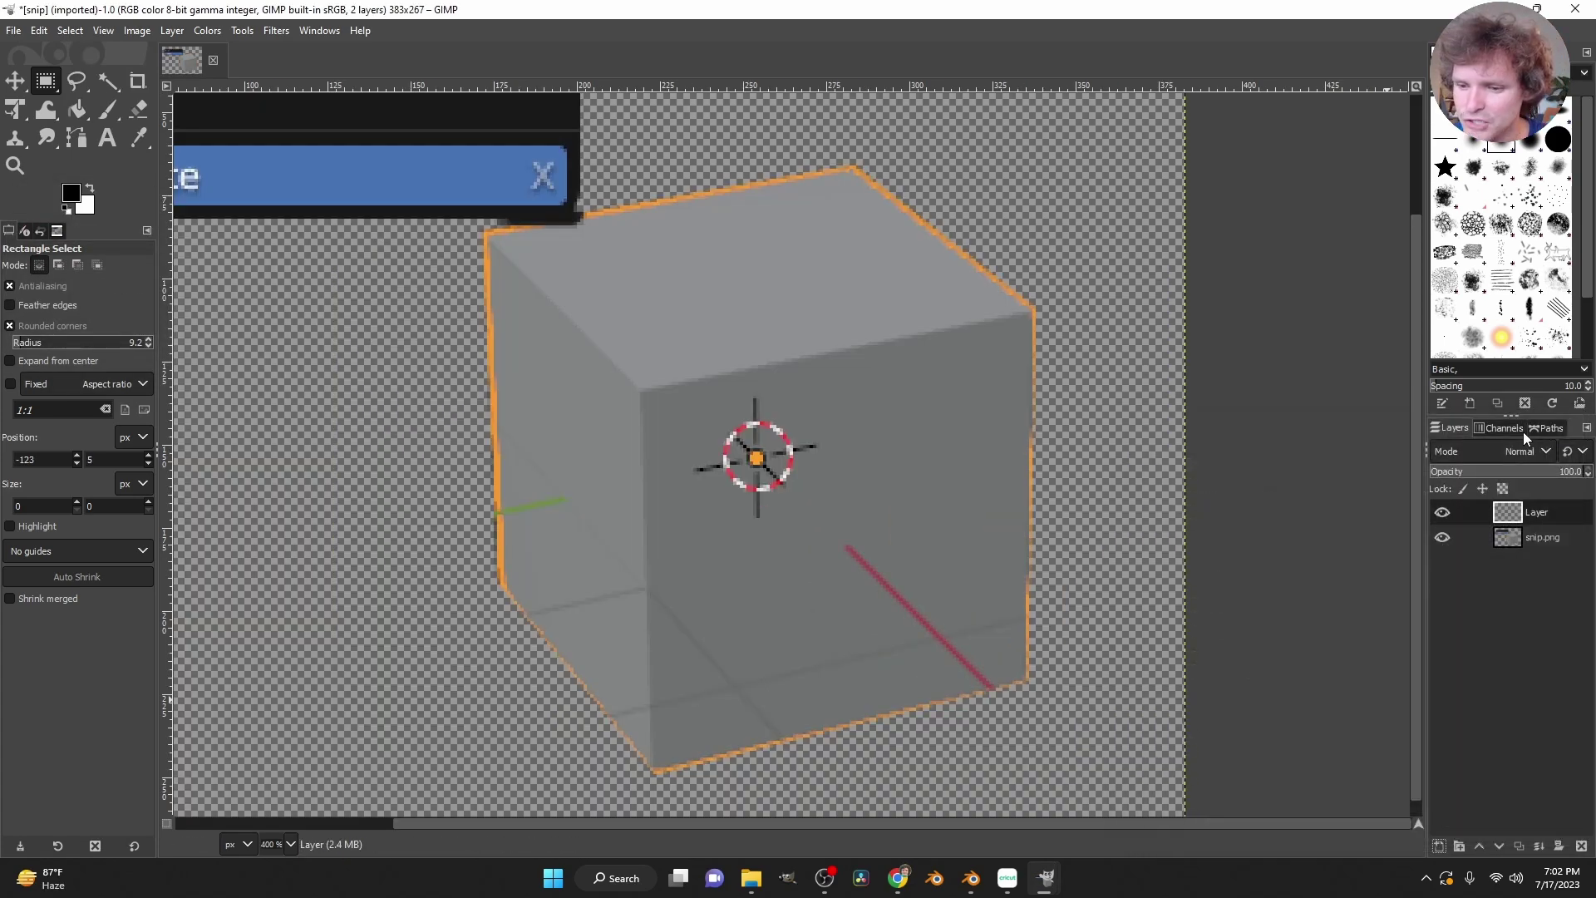
pyautogui.click(138, 137)
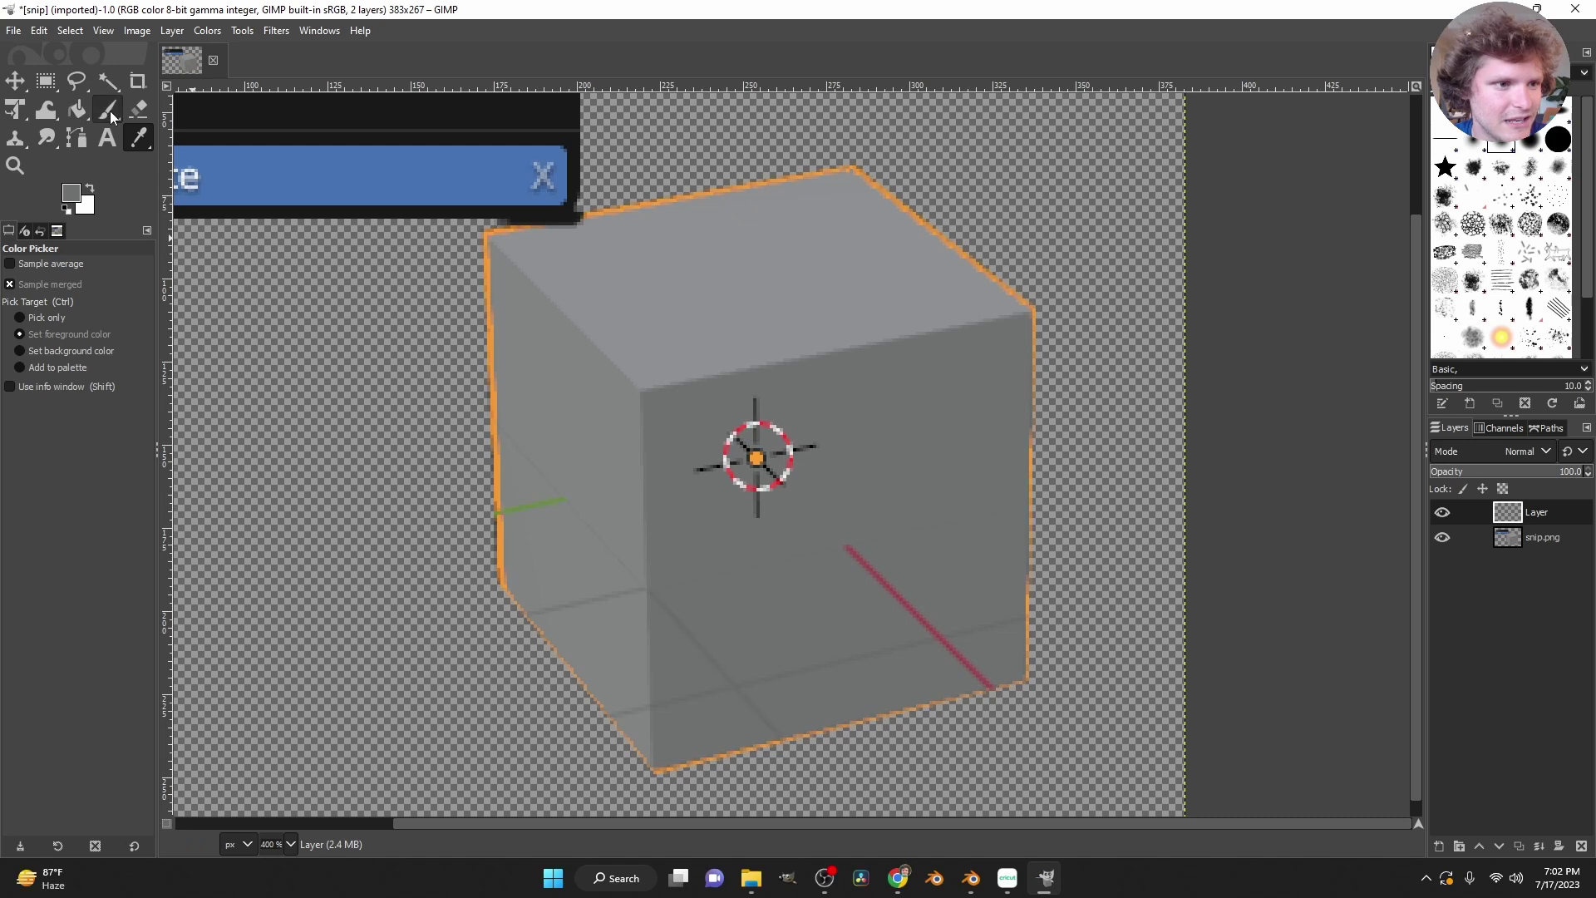
pyautogui.press('p')
pyautogui.moveTo(751, 481); pyautogui.dragTo(735, 499)
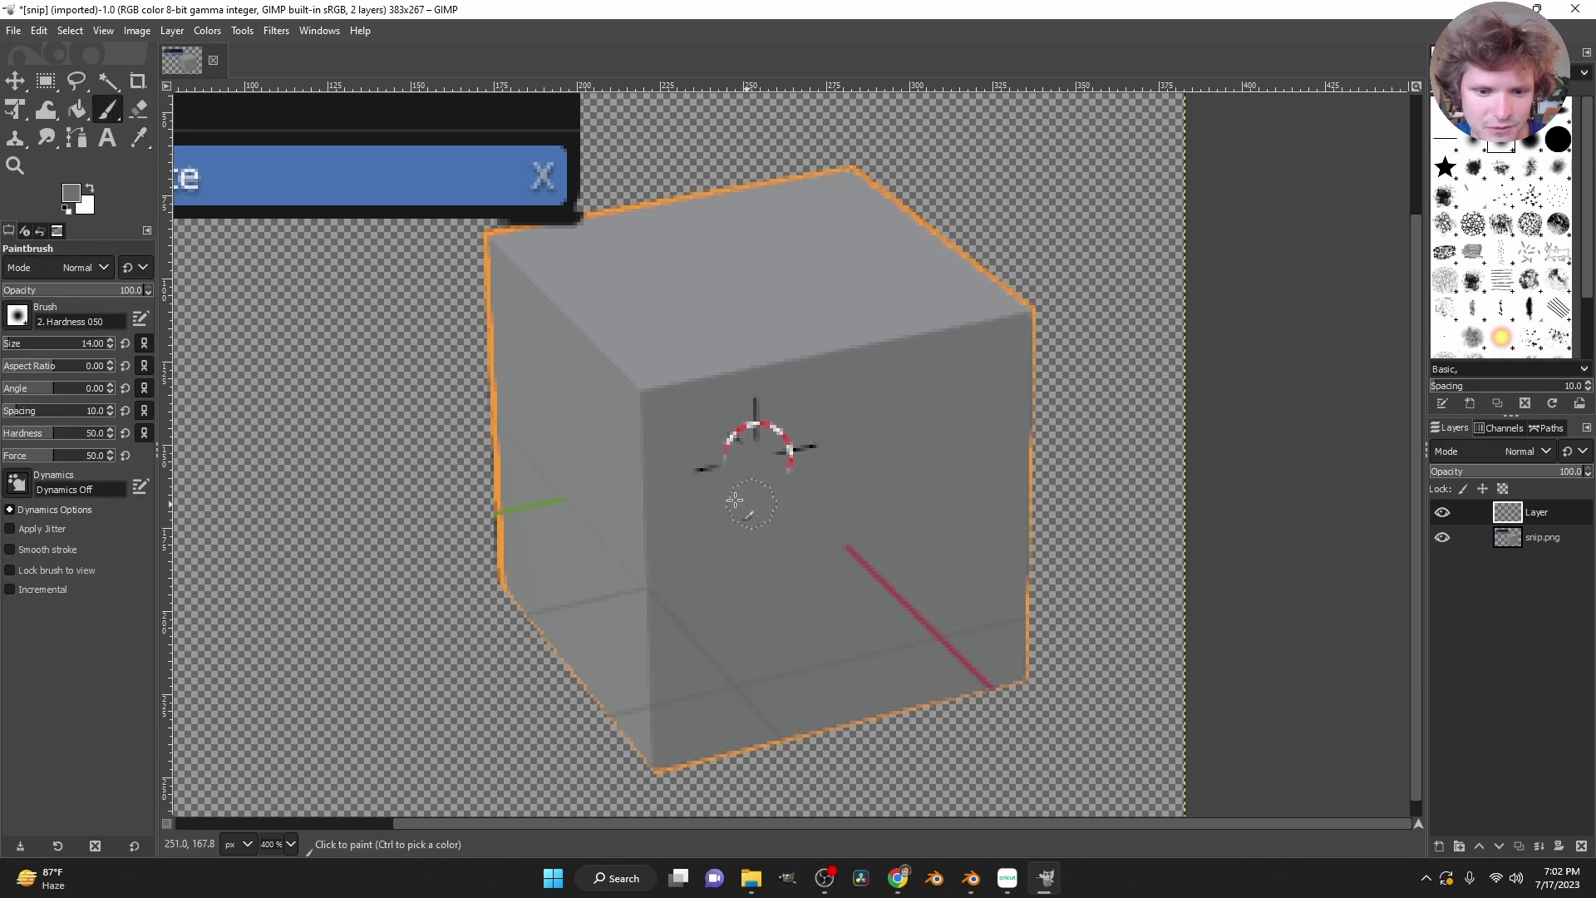
pyautogui.moveTo(807, 445)
pyautogui.mouseDown()
pyautogui.moveTo(759, 442)
pyautogui.moveTo(813, 437)
pyautogui.moveTo(730, 482)
pyautogui.moveTo(766, 394)
pyautogui.mouseUp()
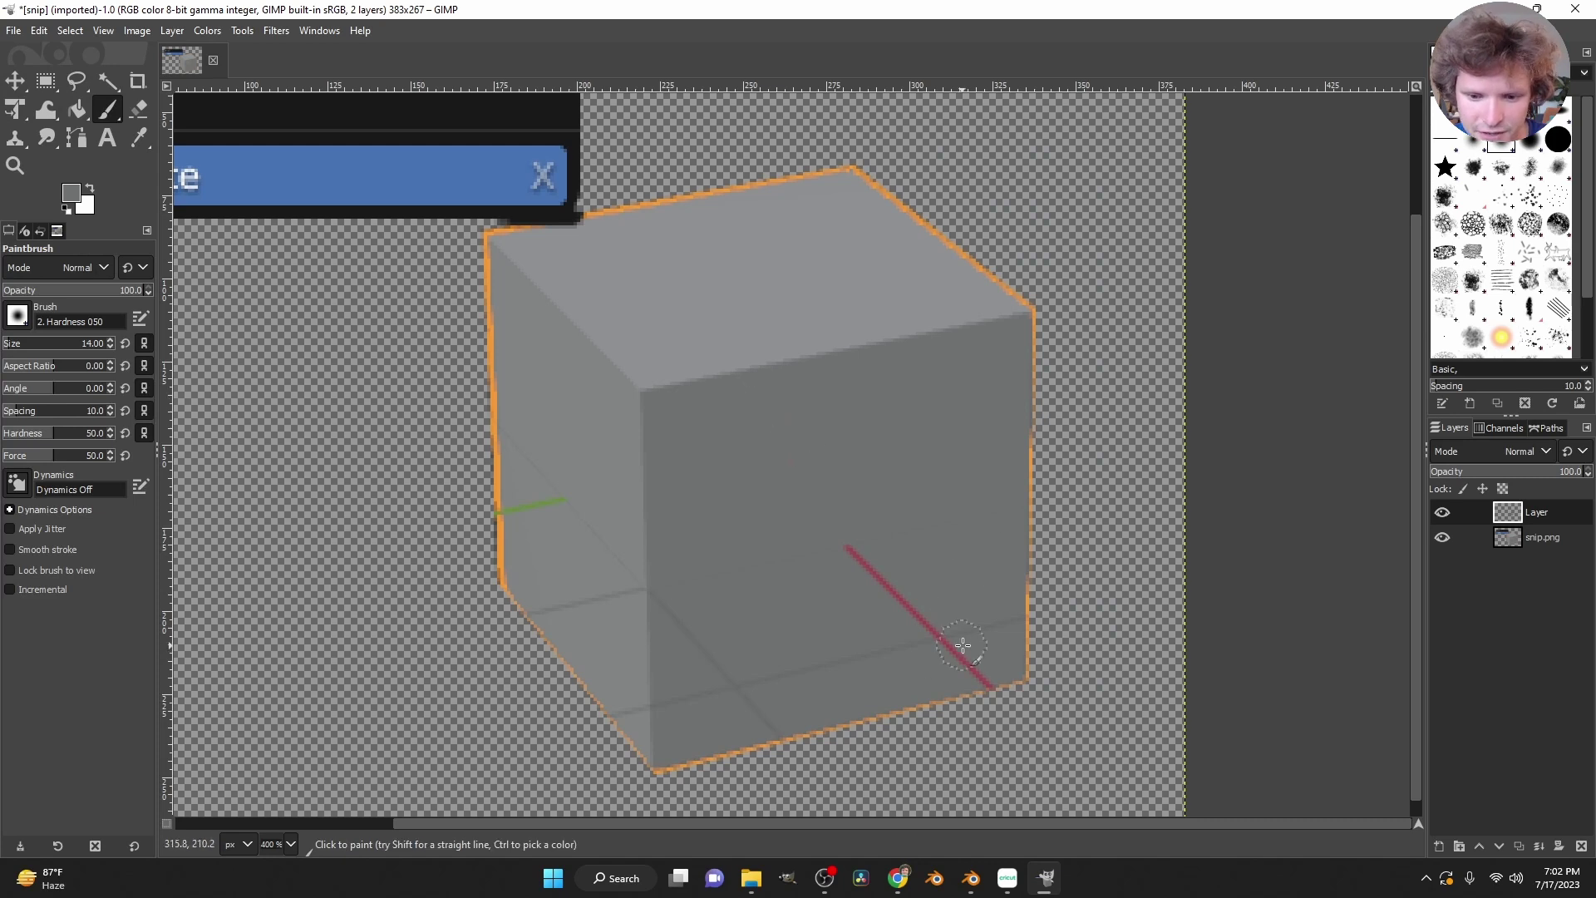
pyautogui.moveTo(965, 653)
pyautogui.mouseDown()
pyautogui.moveTo(884, 612)
pyautogui.moveTo(830, 560)
pyautogui.mouseUp()
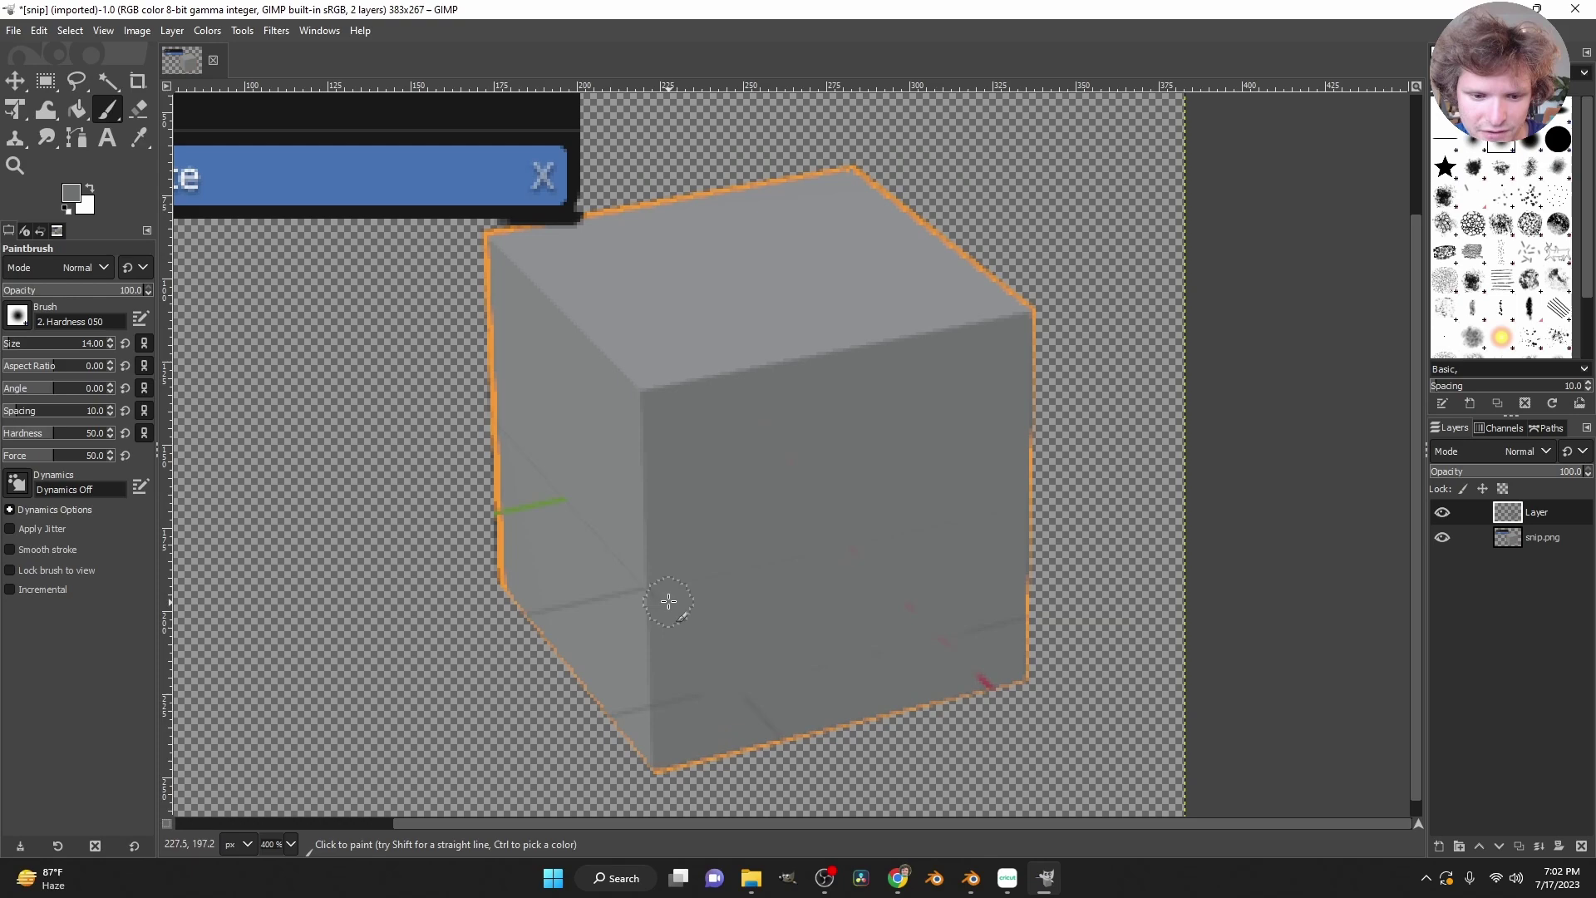
# Bring up the paint layer's context menu in the Layers panel.
pyautogui.scroll(3, 735, 715)
pyautogui.scroll(-3, 677, 534)
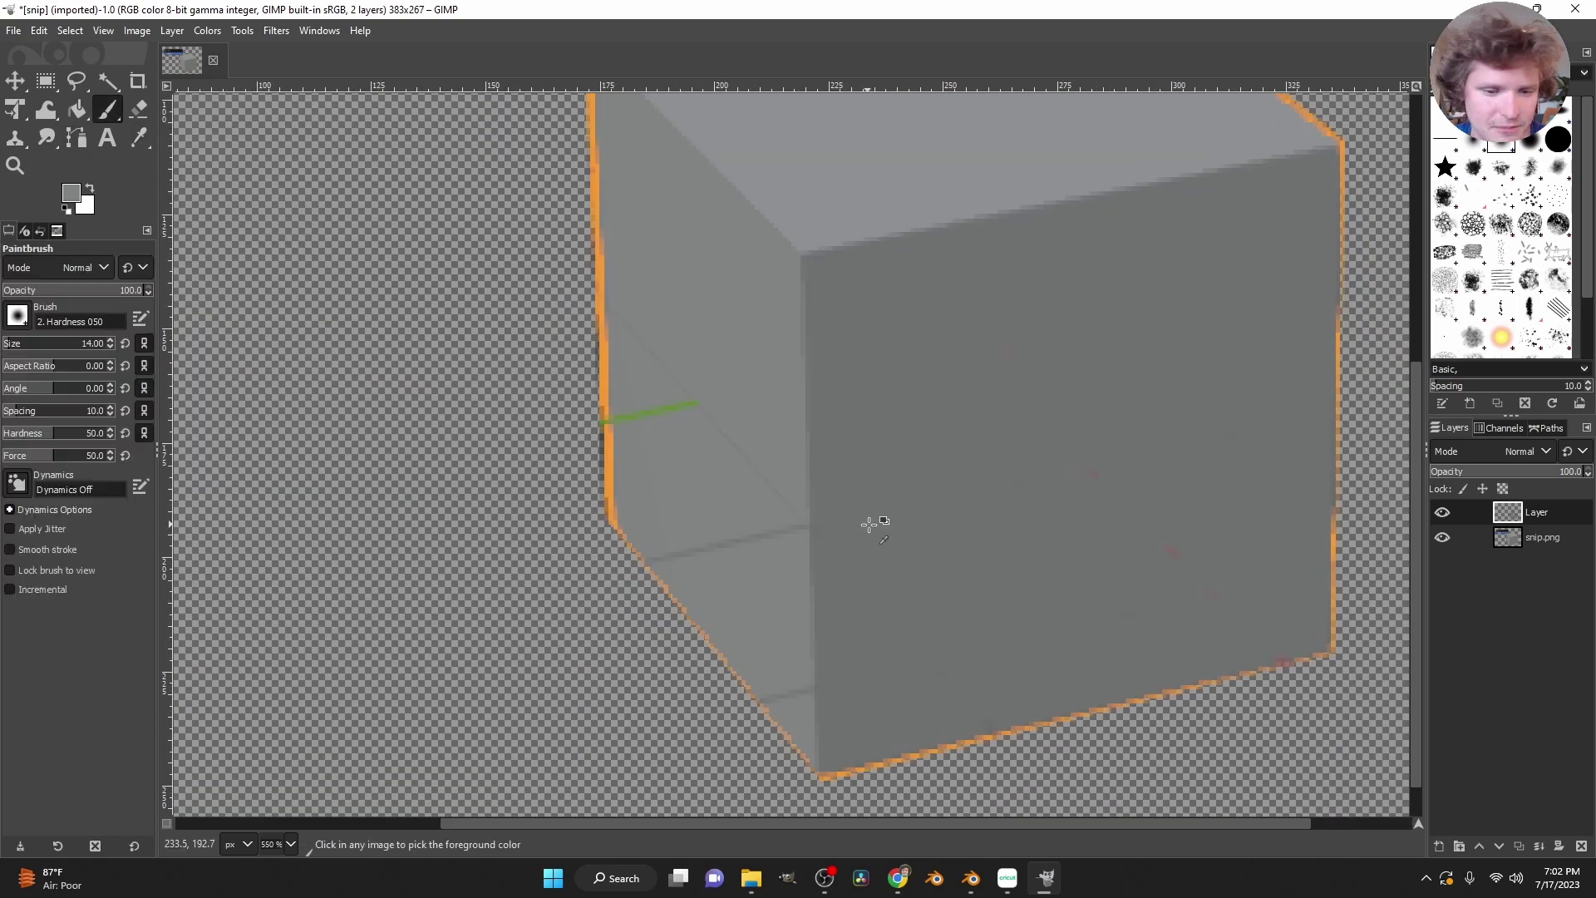
pyautogui.scroll(3, 869, 527)
pyautogui.scroll(-4, 851, 513)
pyautogui.scroll(4, 716, 474)
pyautogui.press('r')
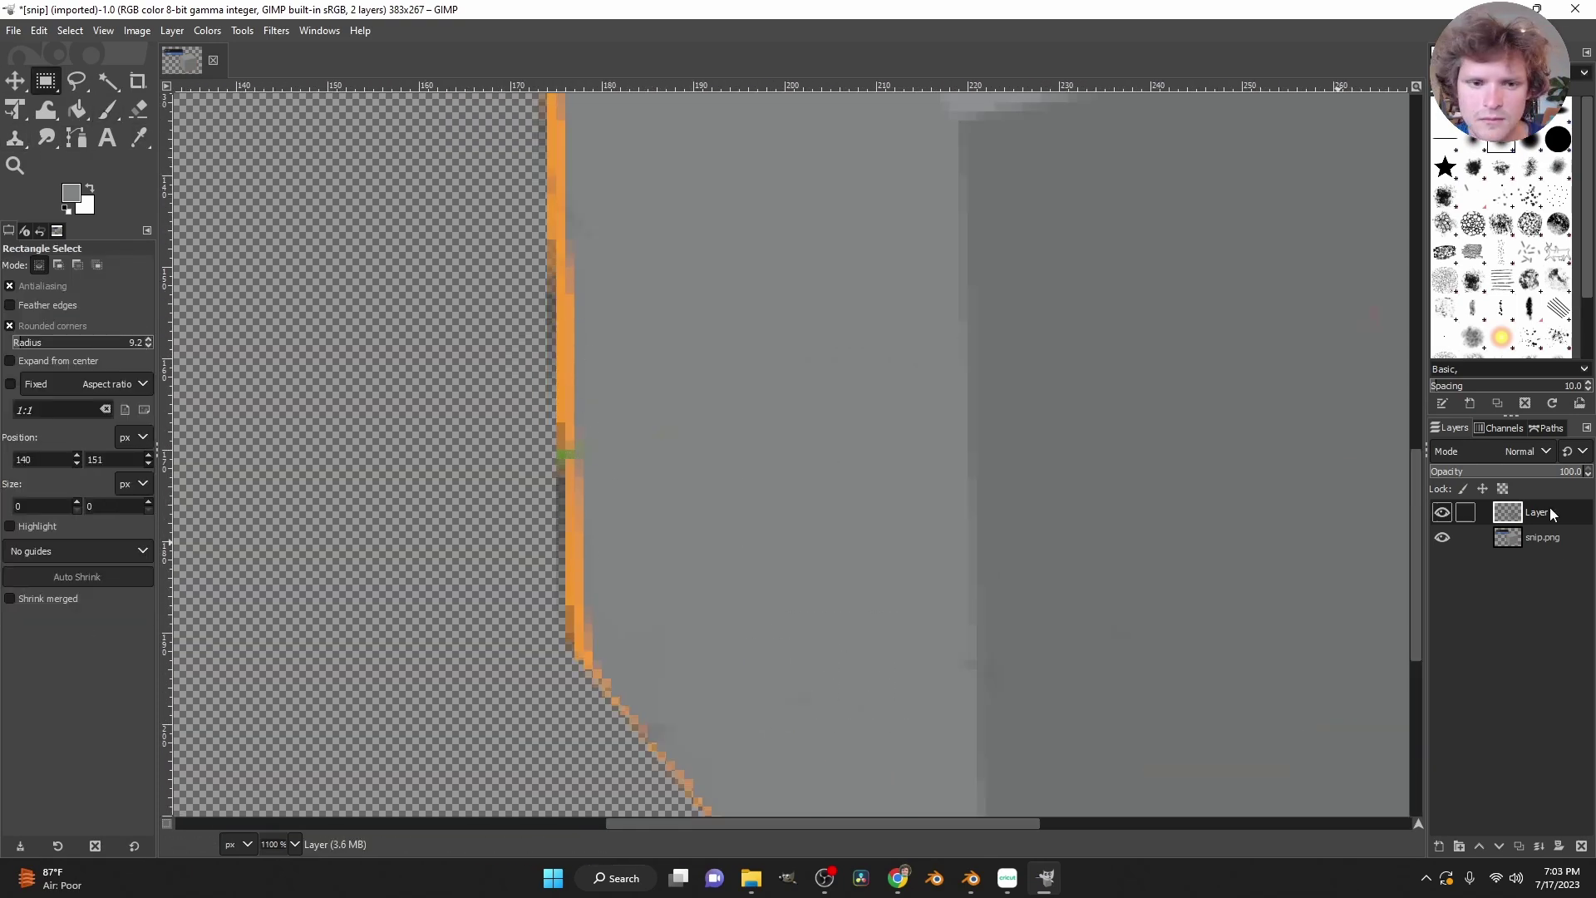
pyautogui.scroll(-2, 652, 465)
pyautogui.scroll(2, 651, 465)
pyautogui.scroll(2, 651, 465)
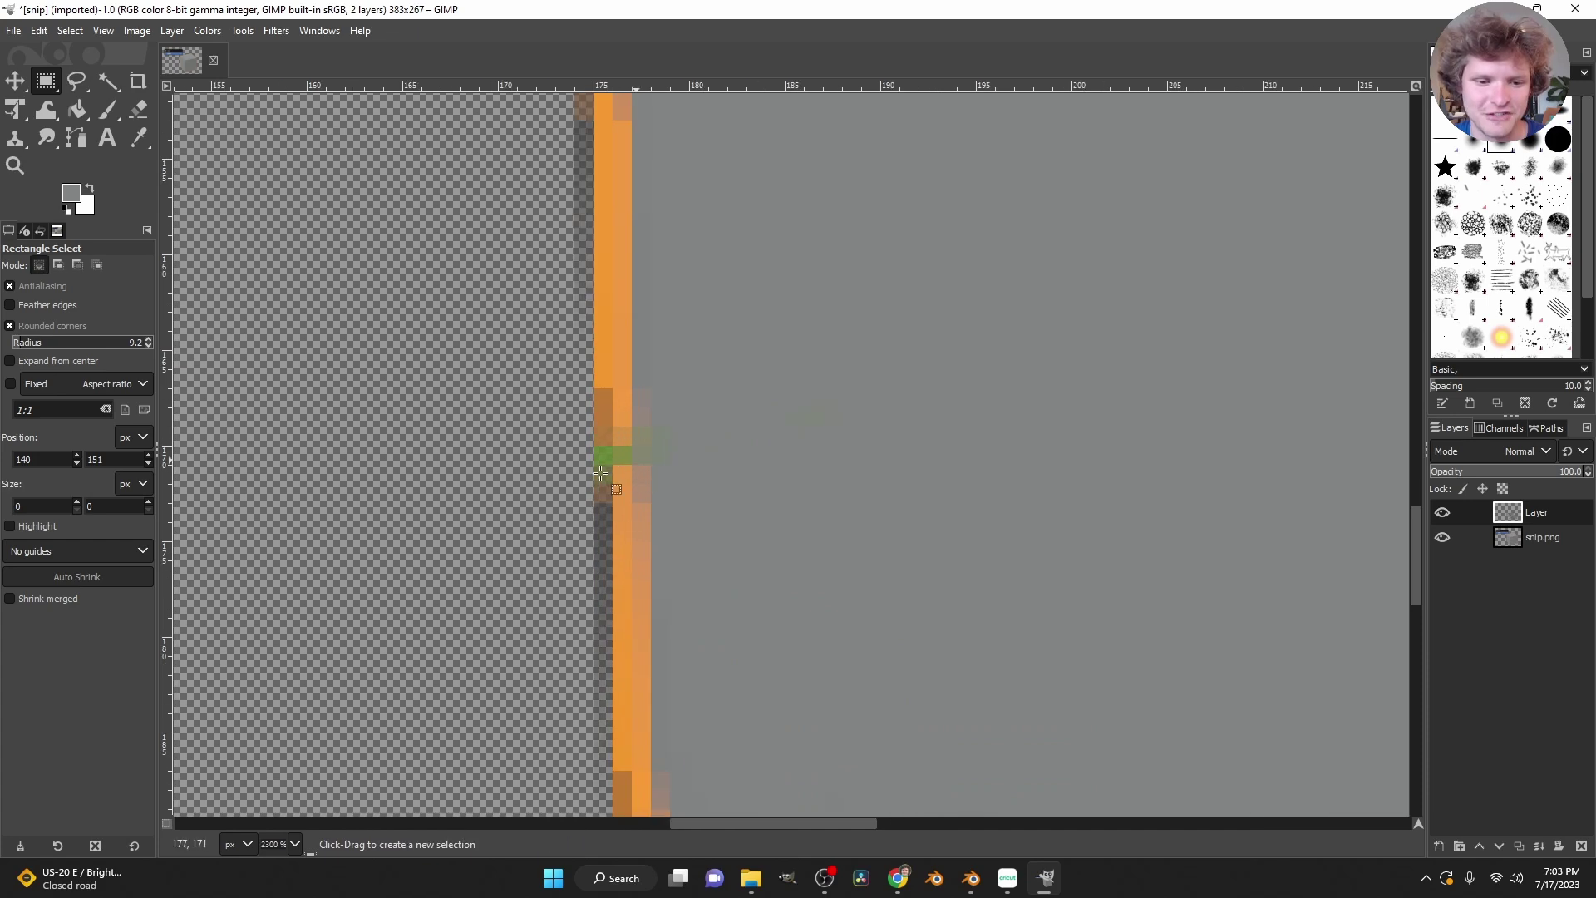
pyautogui.rightClick(1549, 517)
# Merge the paint layer down, then clone orange over the green mark on the cube's left edge.
pyautogui.click(1458, 214)
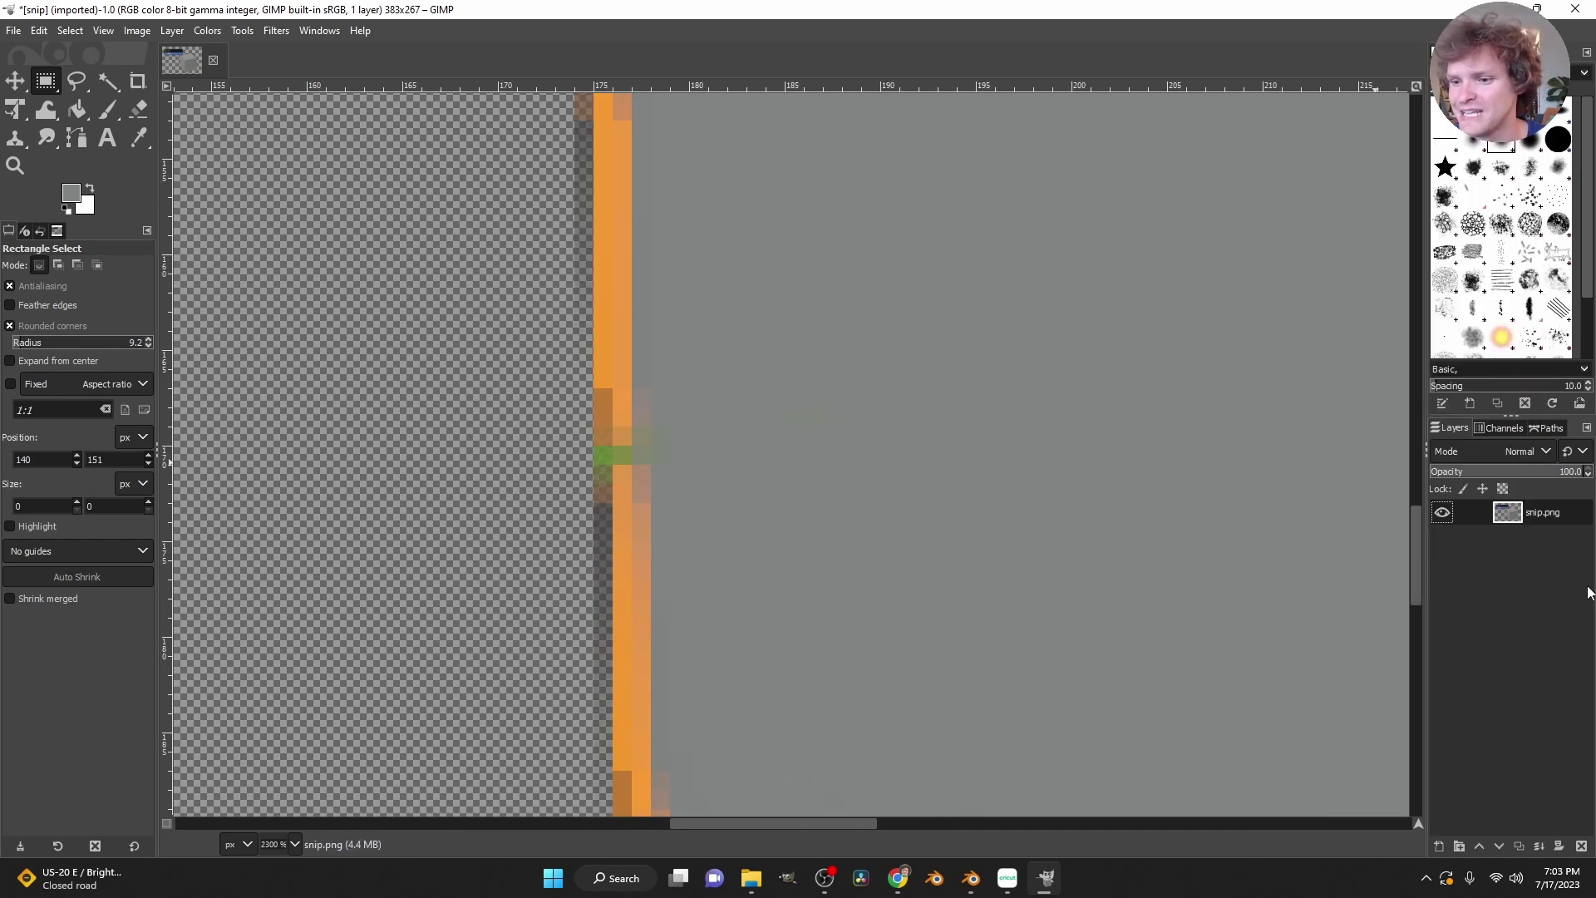
pyautogui.click(9, 141)
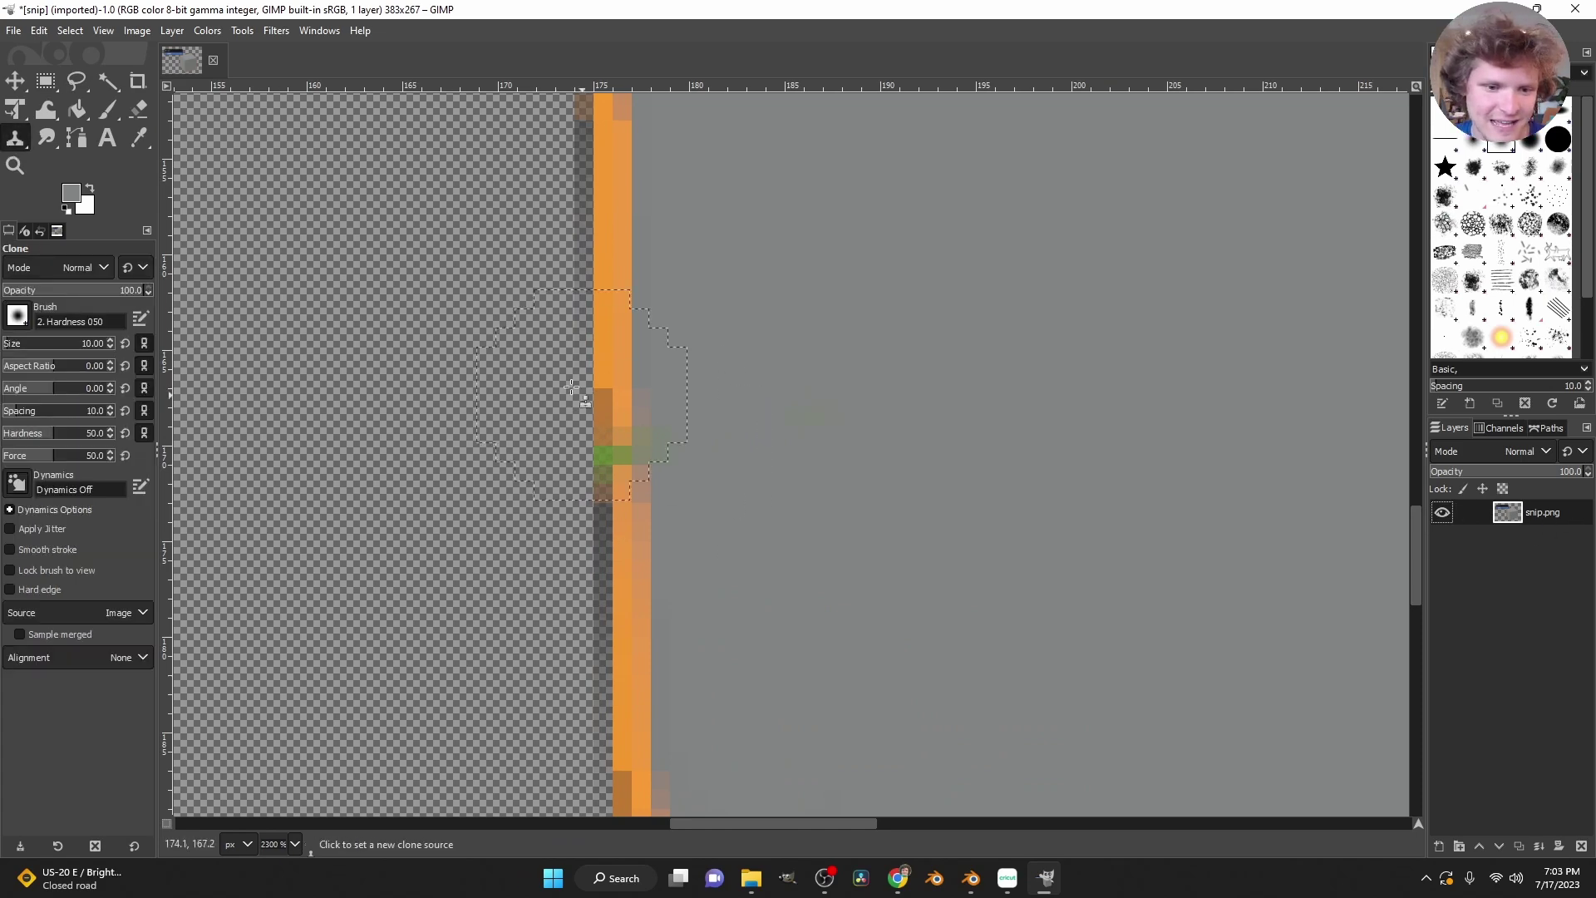
pyautogui.moveTo(615, 440); pyautogui.dragTo(622, 581)
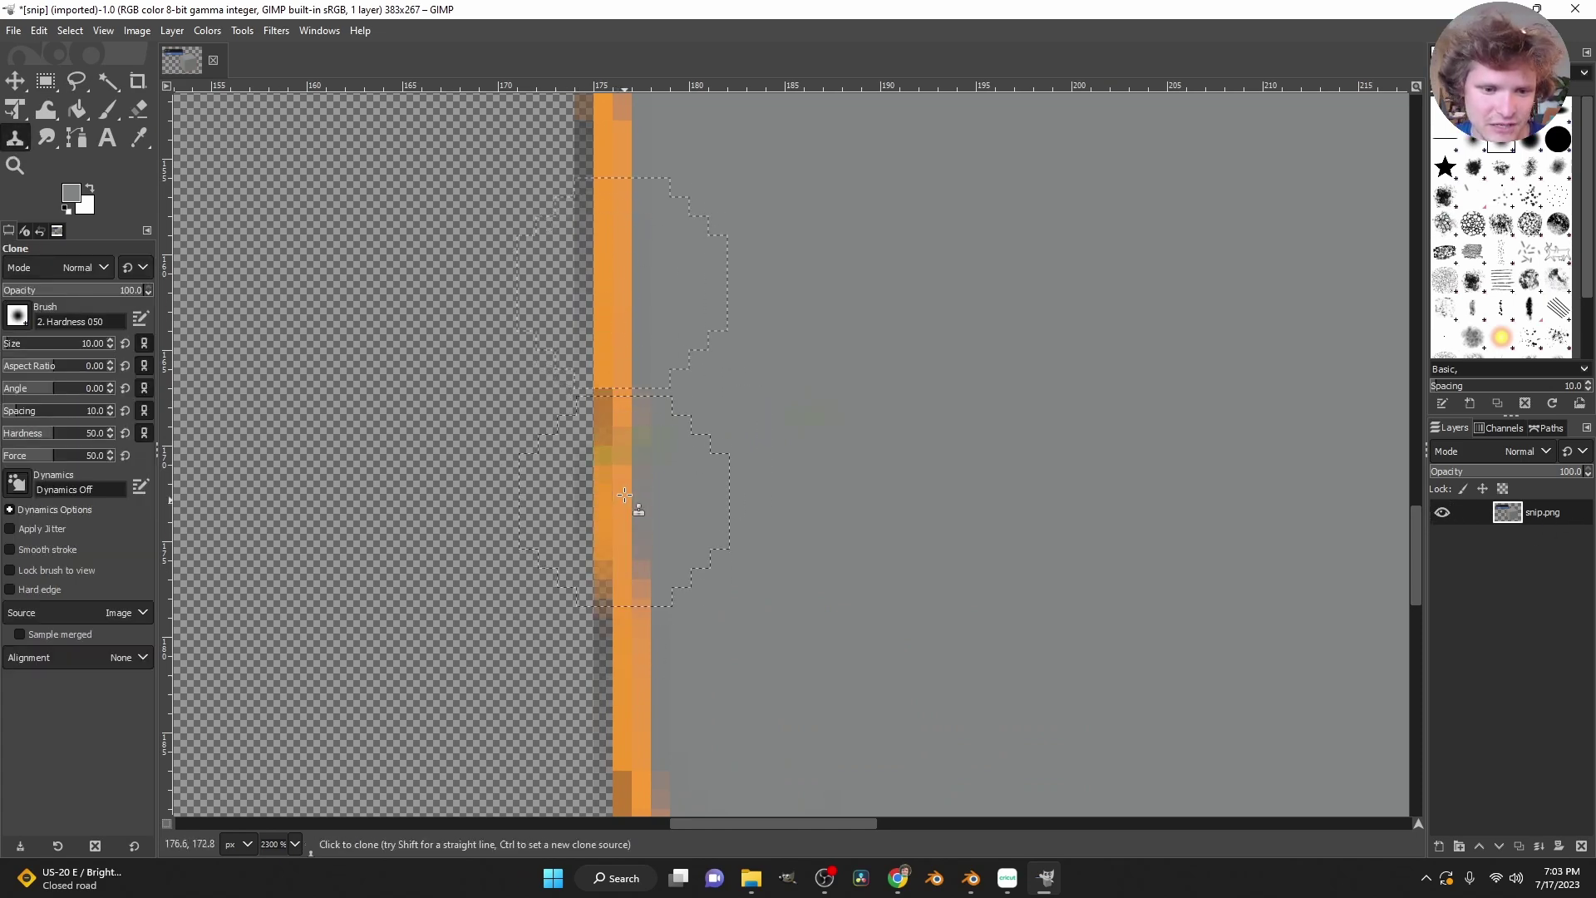
pyautogui.scroll(-4, 754, 544)
pyautogui.scroll(-2, 755, 545)
pyautogui.moveTo(1122, 474); pyautogui.dragTo(904, 469)
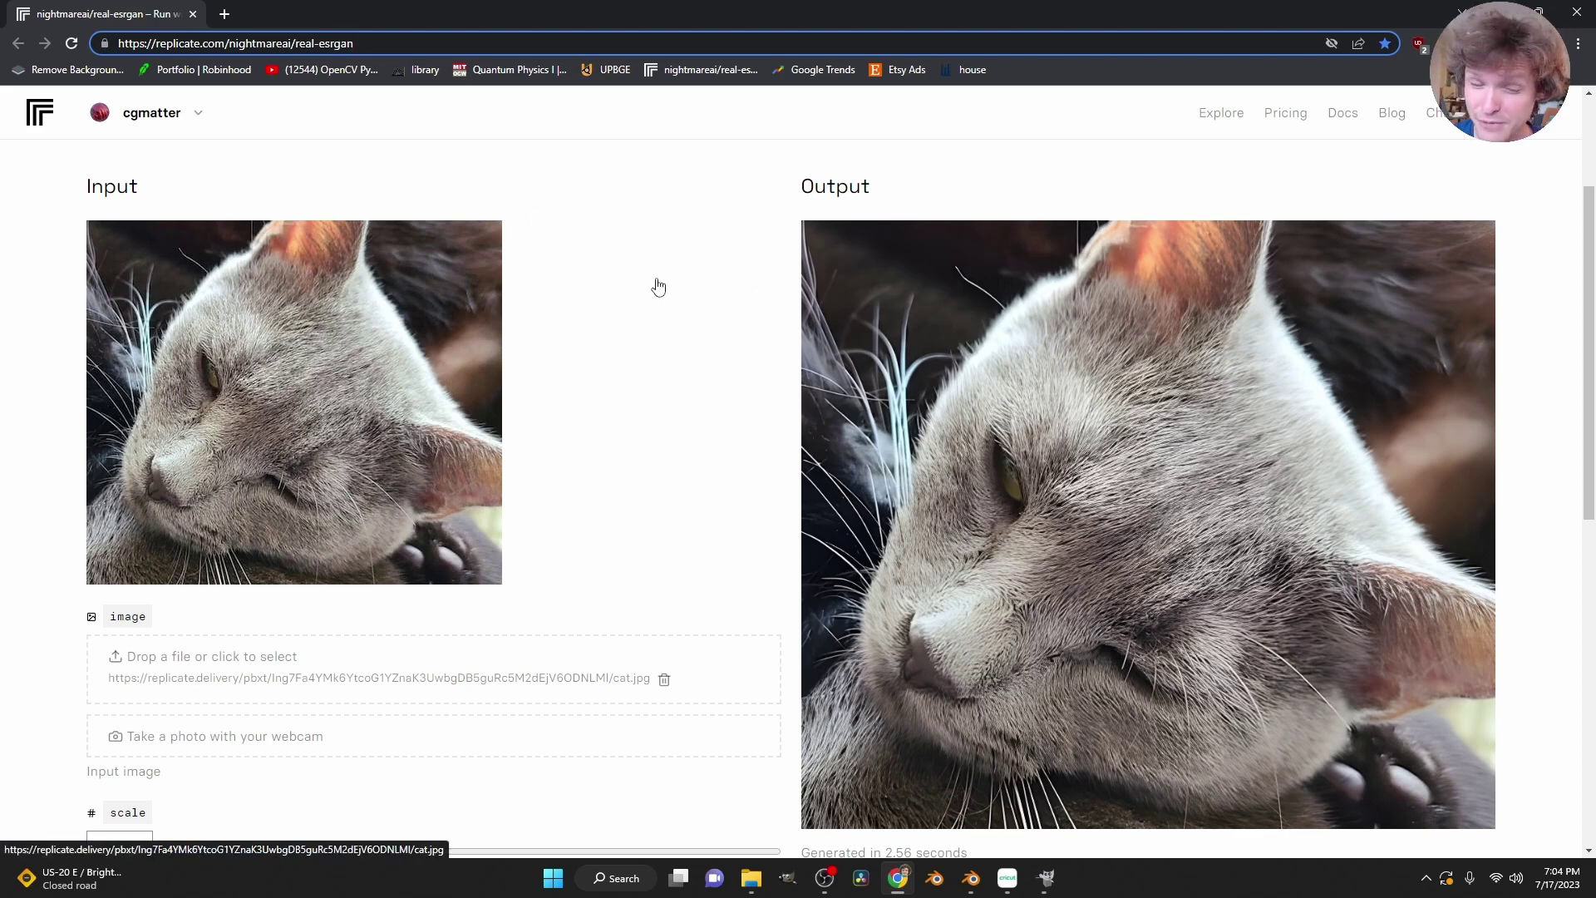
# Load snip.png into Real-ESRGAN on Replicate and set the scale to about 3.
pyautogui.scroll(-4, 224, 285)
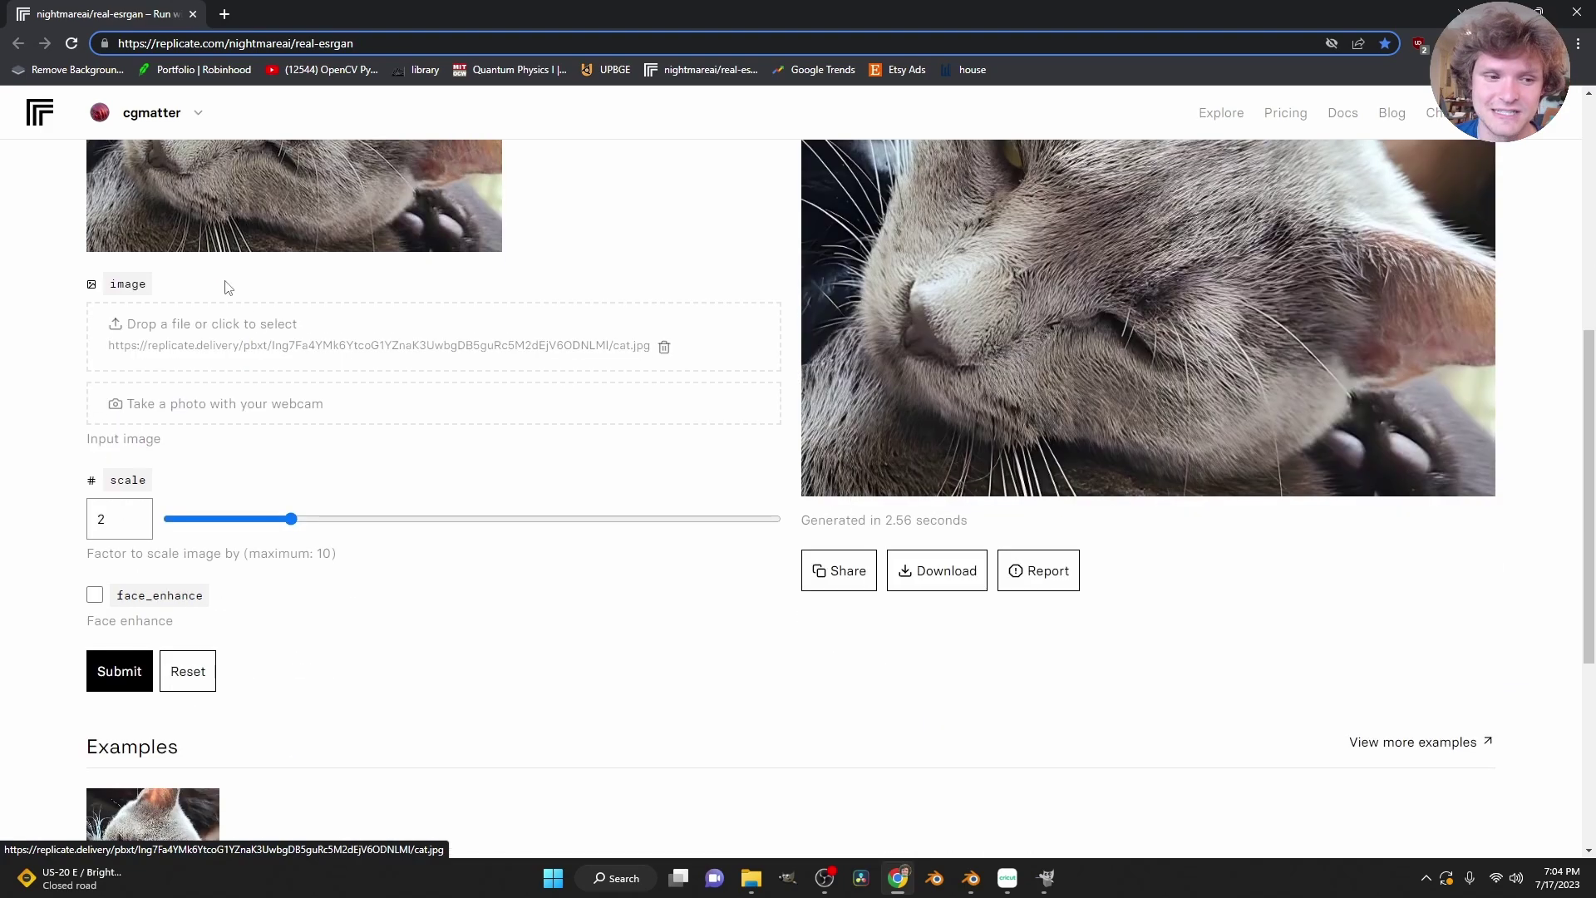
pyautogui.scroll(1, 224, 295)
pyautogui.scroll(4, 331, 312)
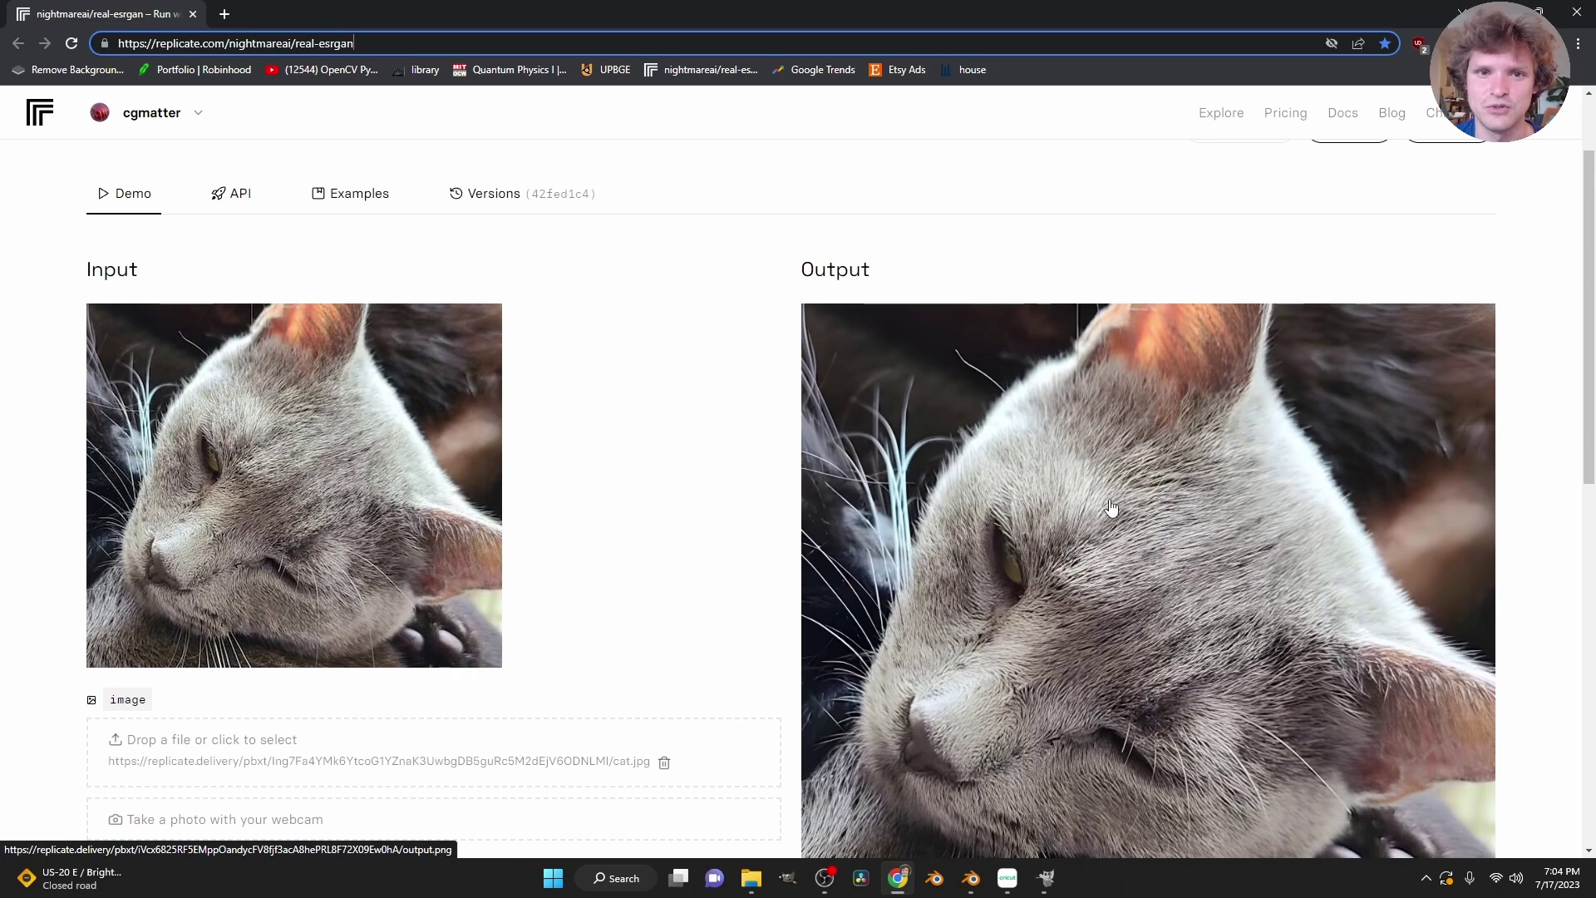
pyautogui.scroll(-5, 1112, 507)
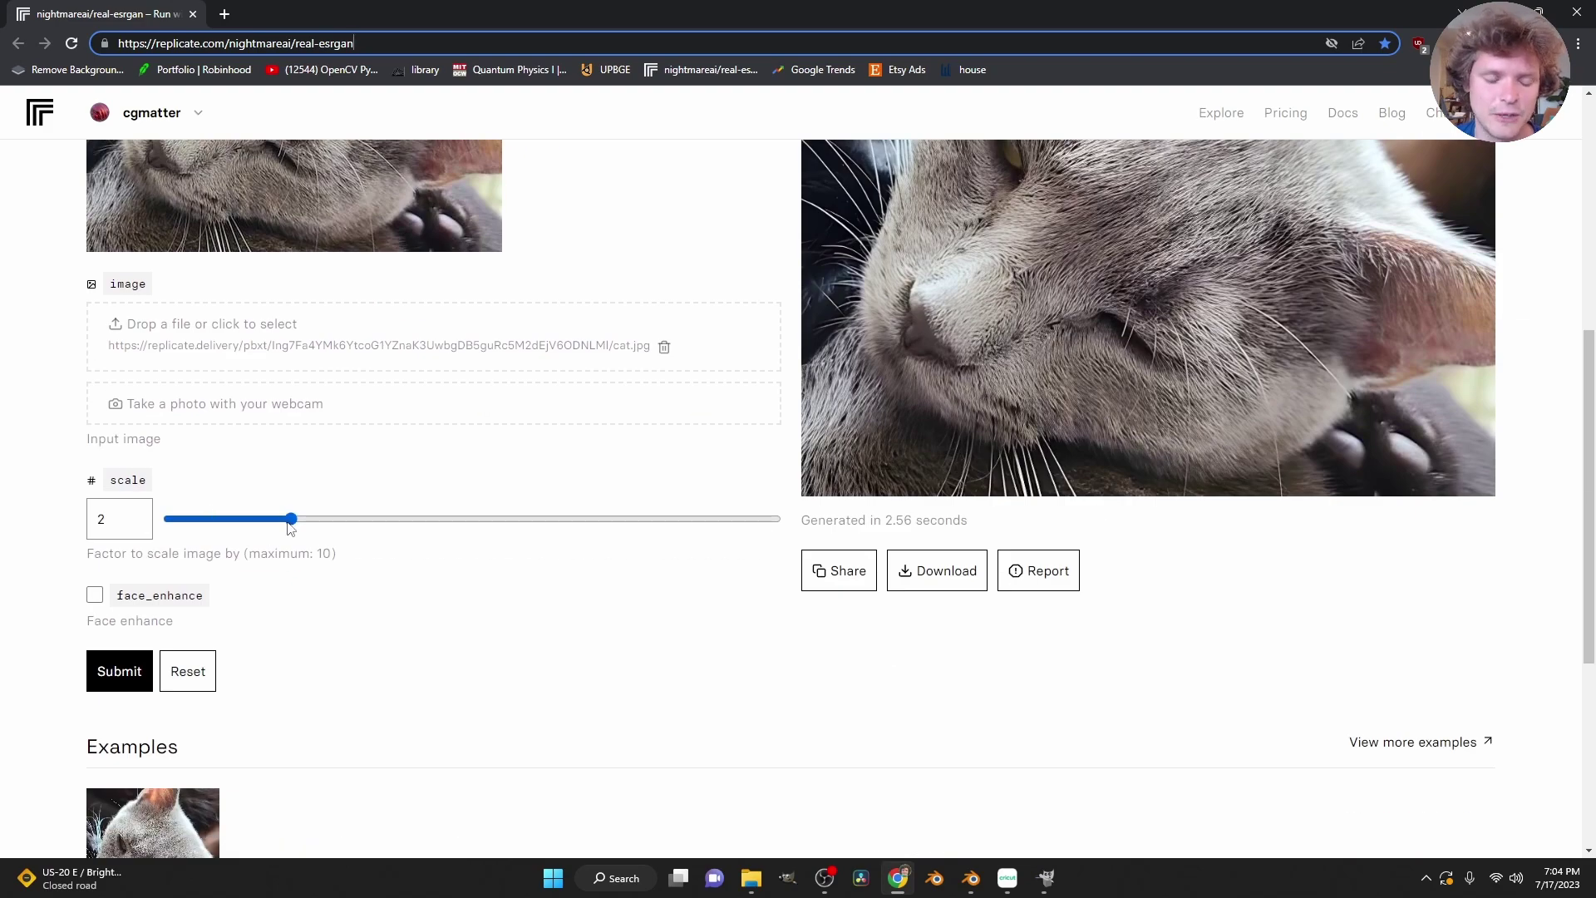
pyautogui.click(261, 328)
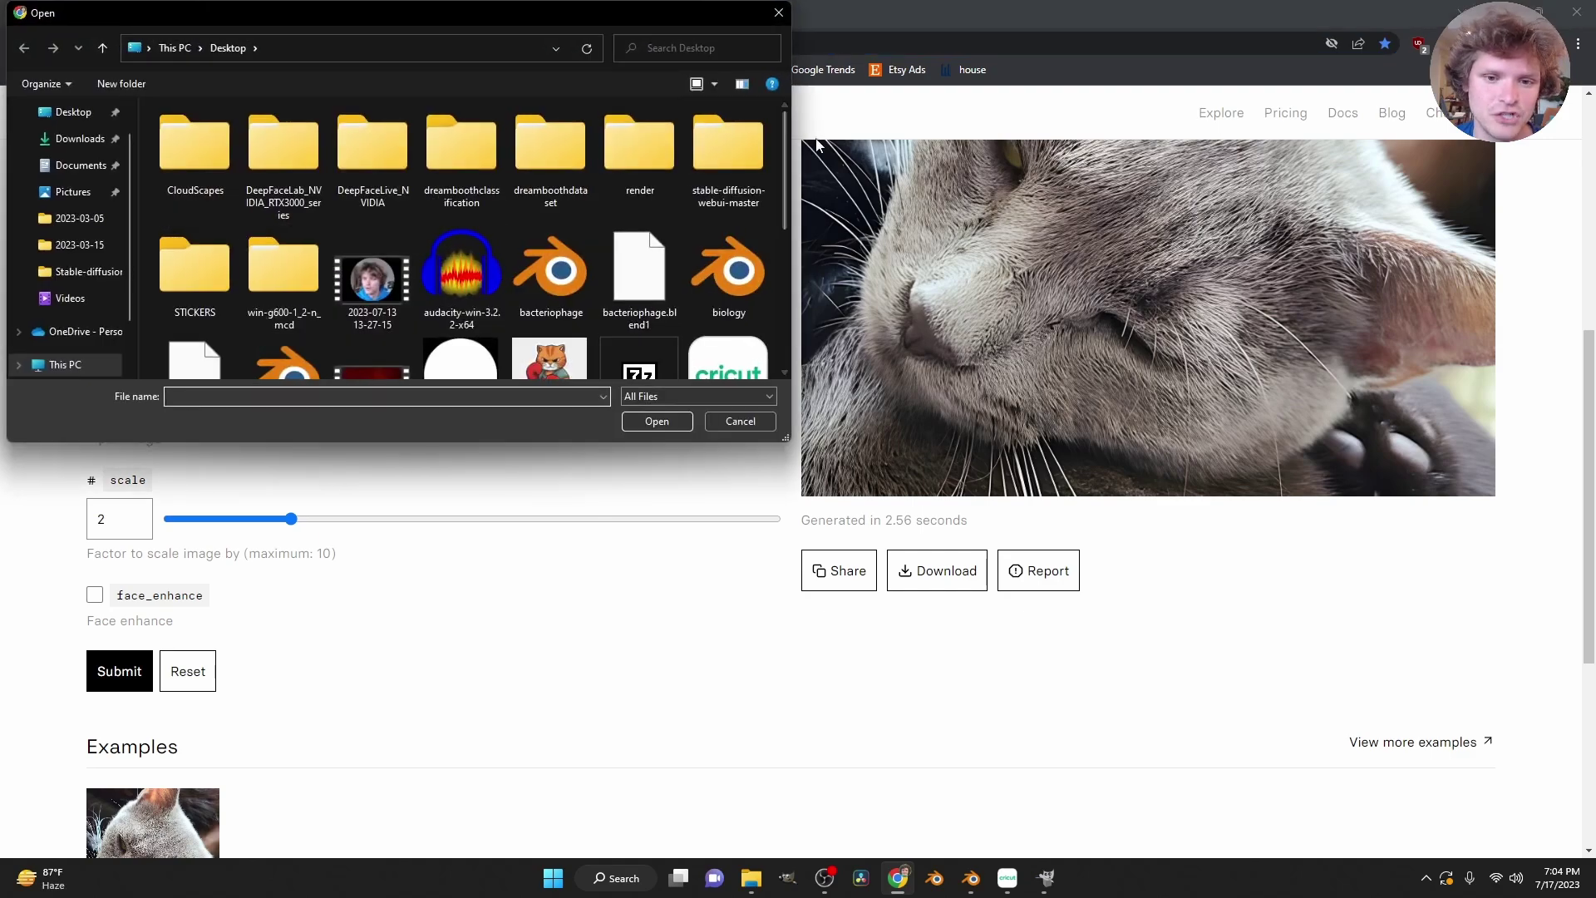
pyautogui.moveTo(783, 145); pyautogui.dragTo(785, 249)
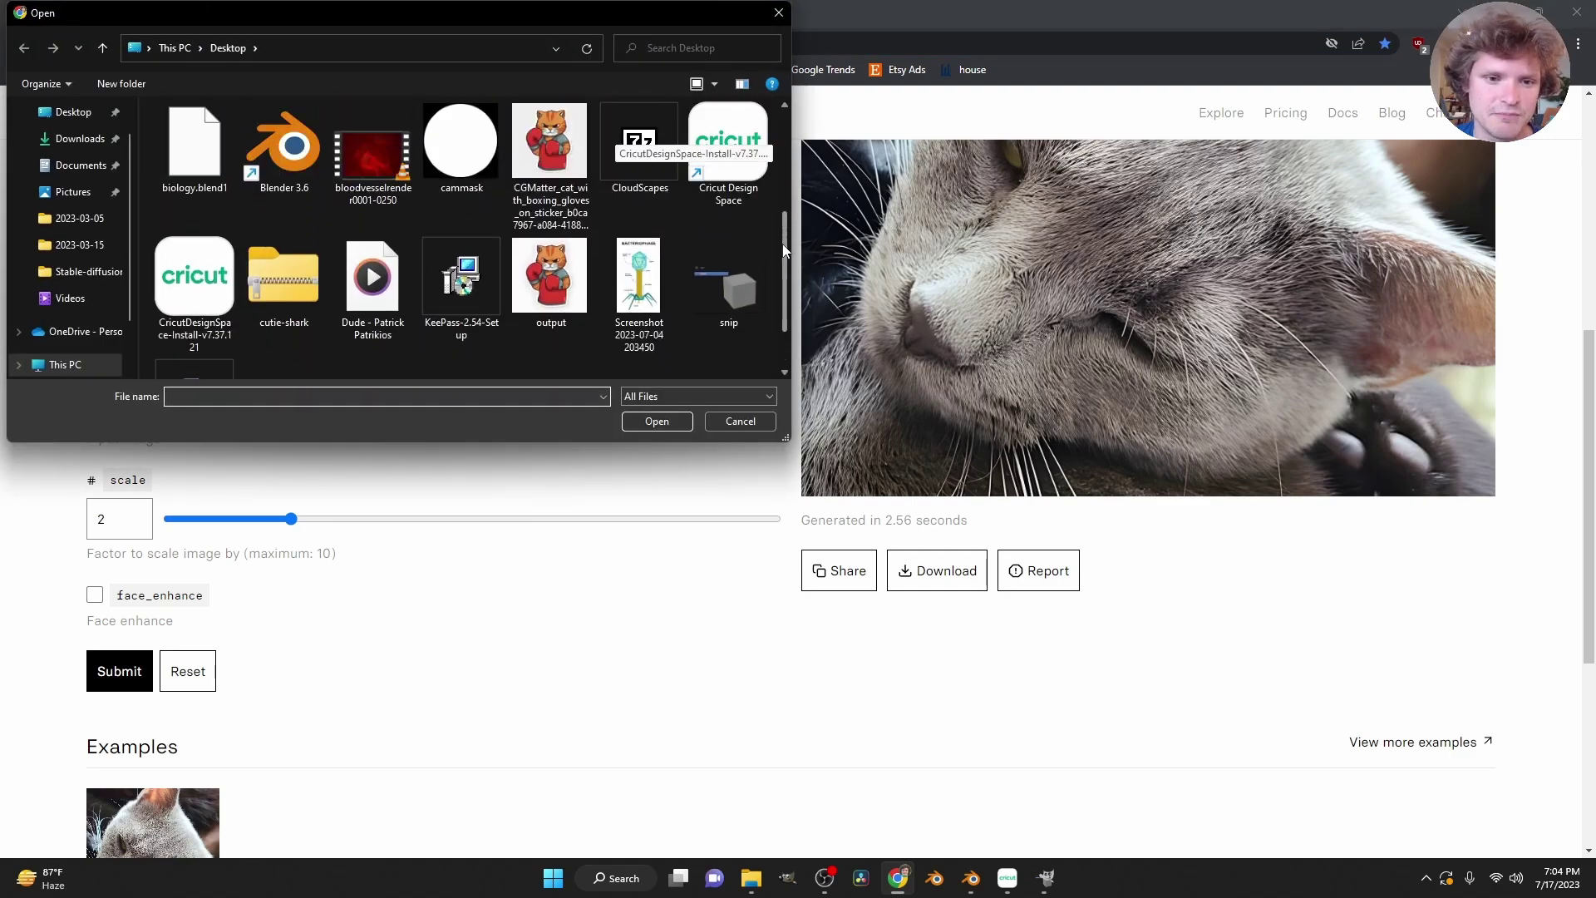
pyautogui.doubleClick(702, 324)
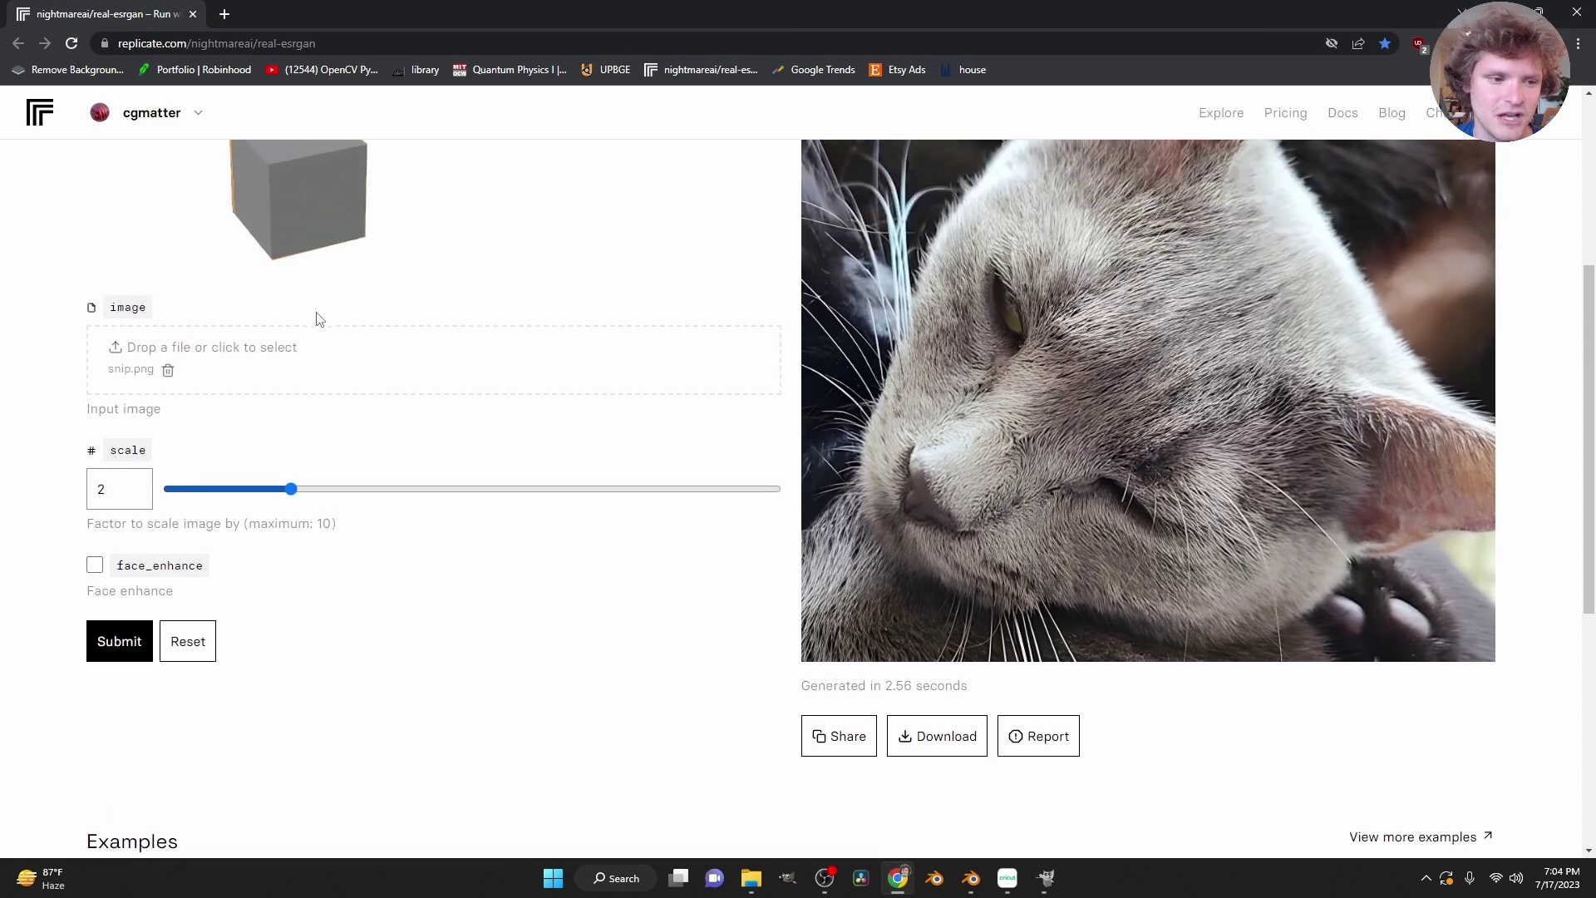
pyautogui.scroll(3, 315, 318)
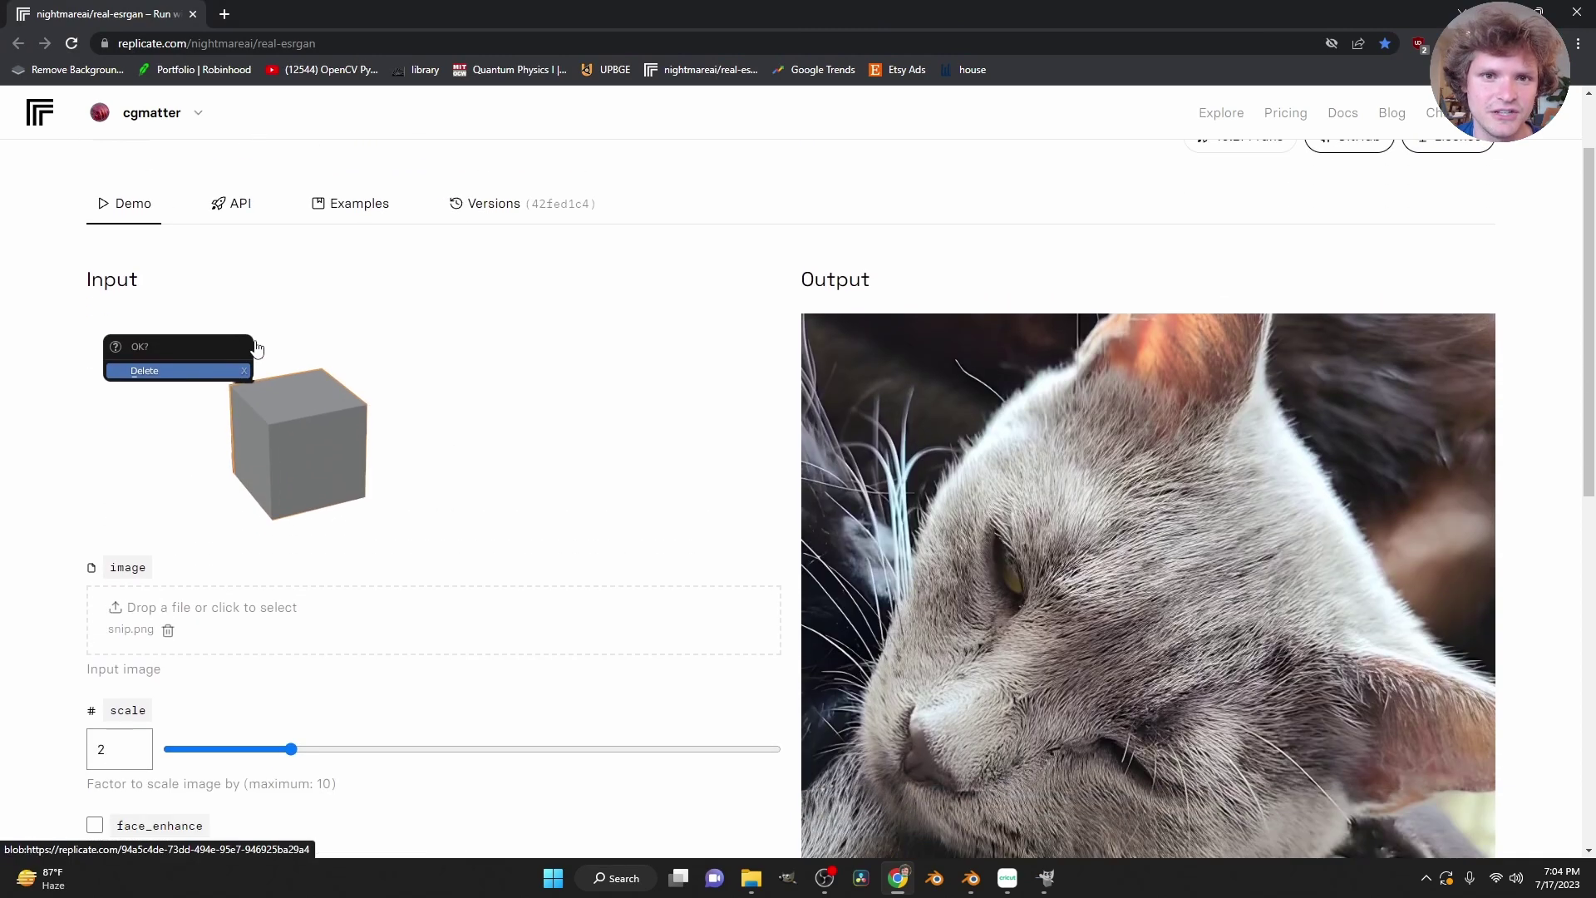
pyautogui.scroll(-2, 257, 348)
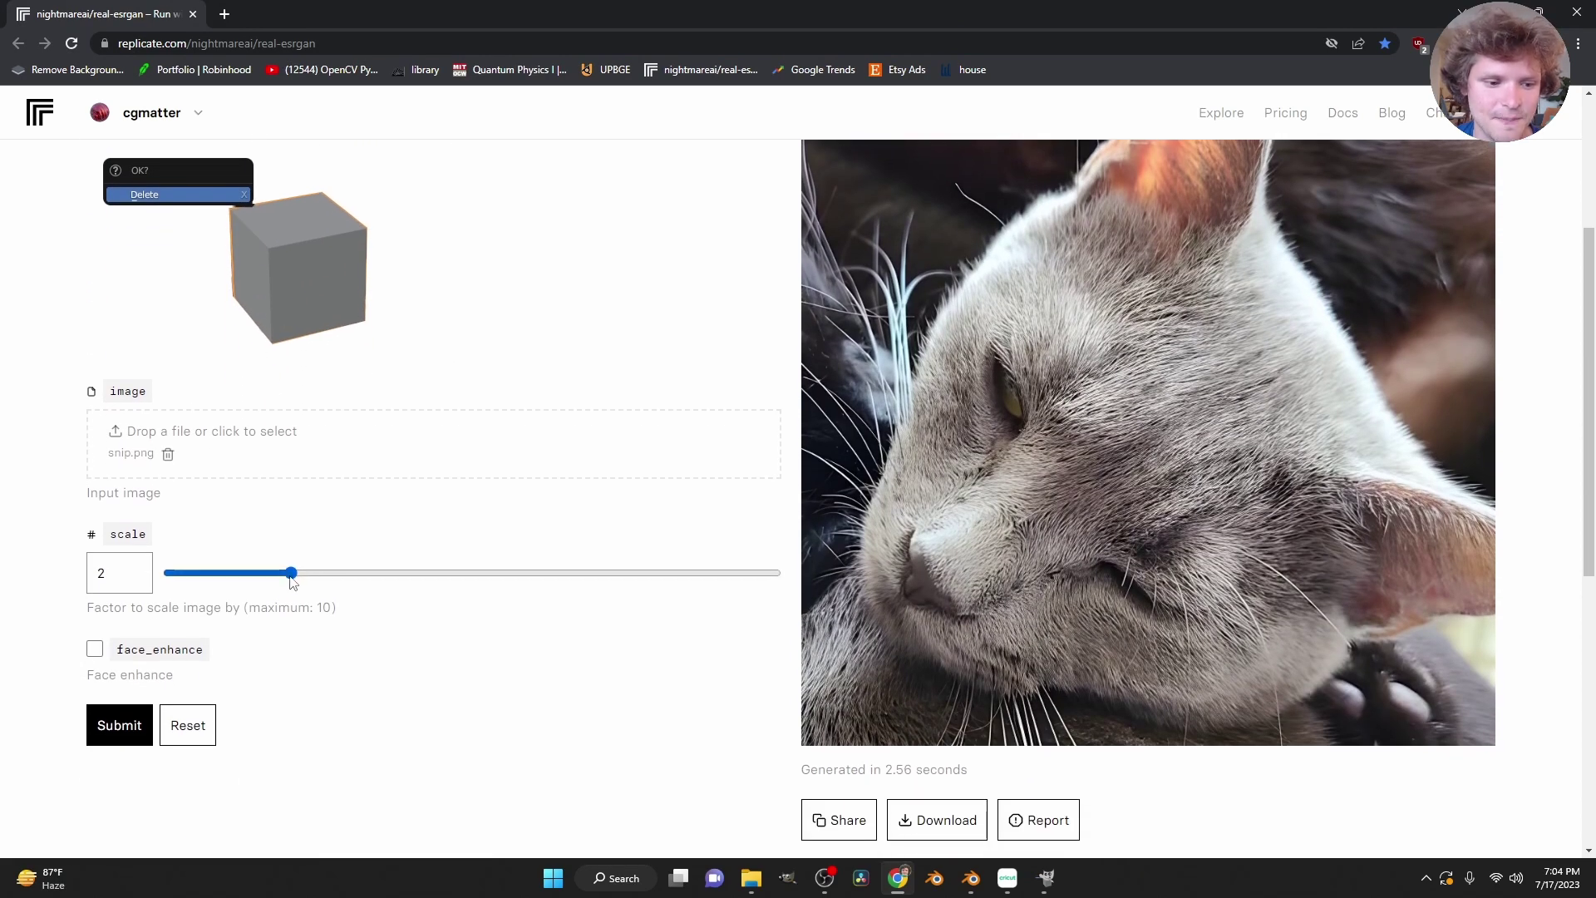
pyautogui.moveTo(291, 575); pyautogui.dragTo(324, 573)
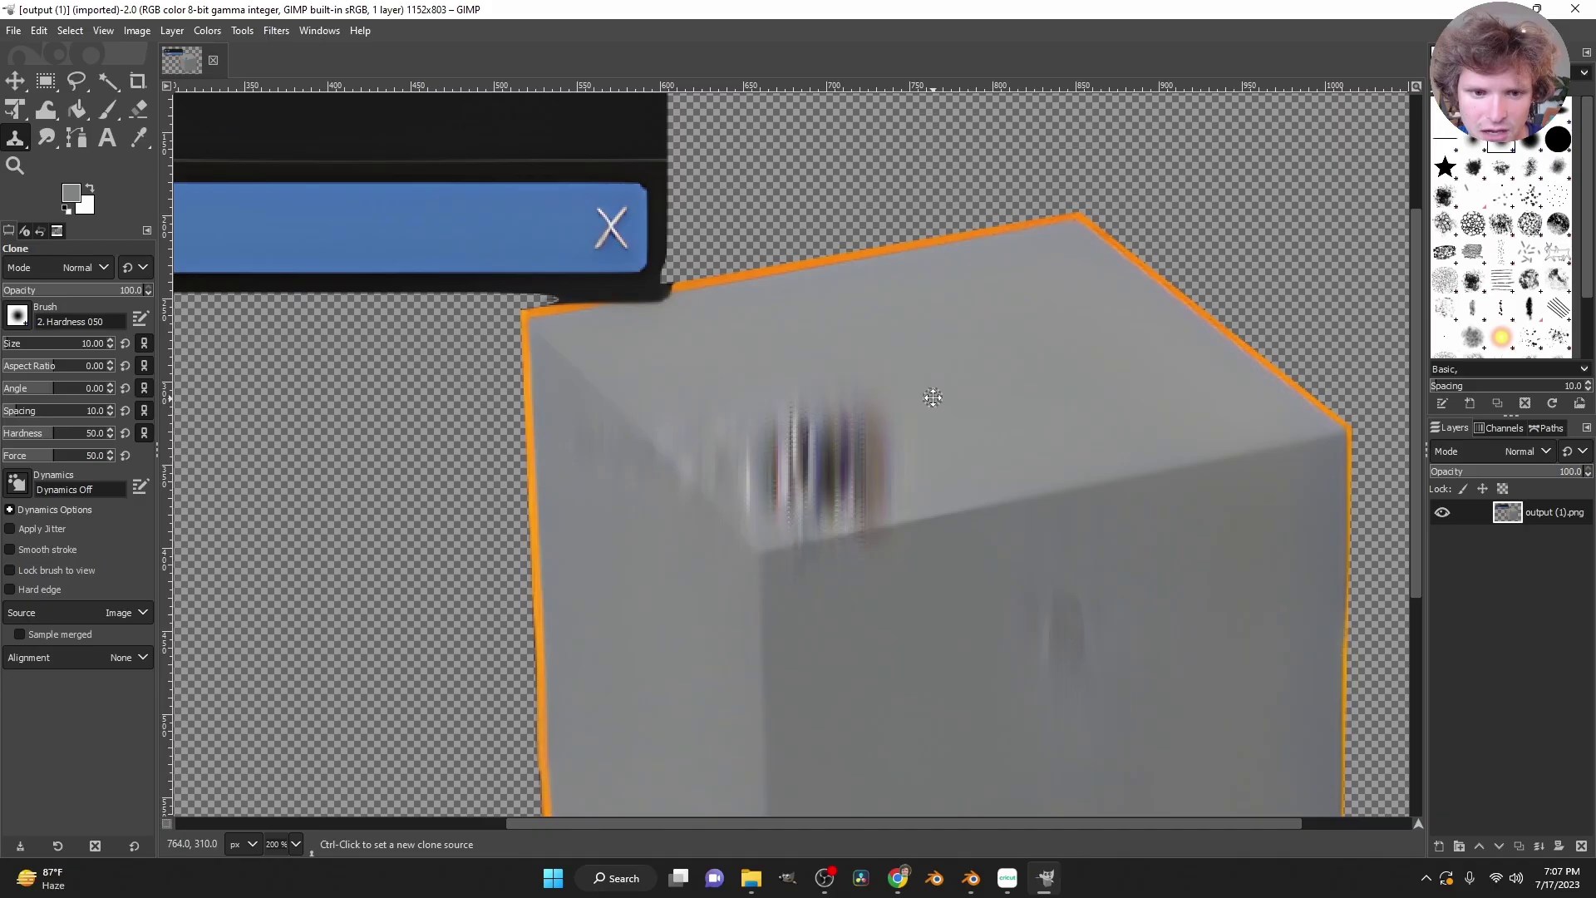
# Clone clean grey over the blurred stripes on the upscaled cube.
pyautogui.scroll(-1, 920, 367)
pyautogui.keyDown('ctrl'); pyautogui.scroll(1, 921, 385); pyautogui.keyUp('ctrl')
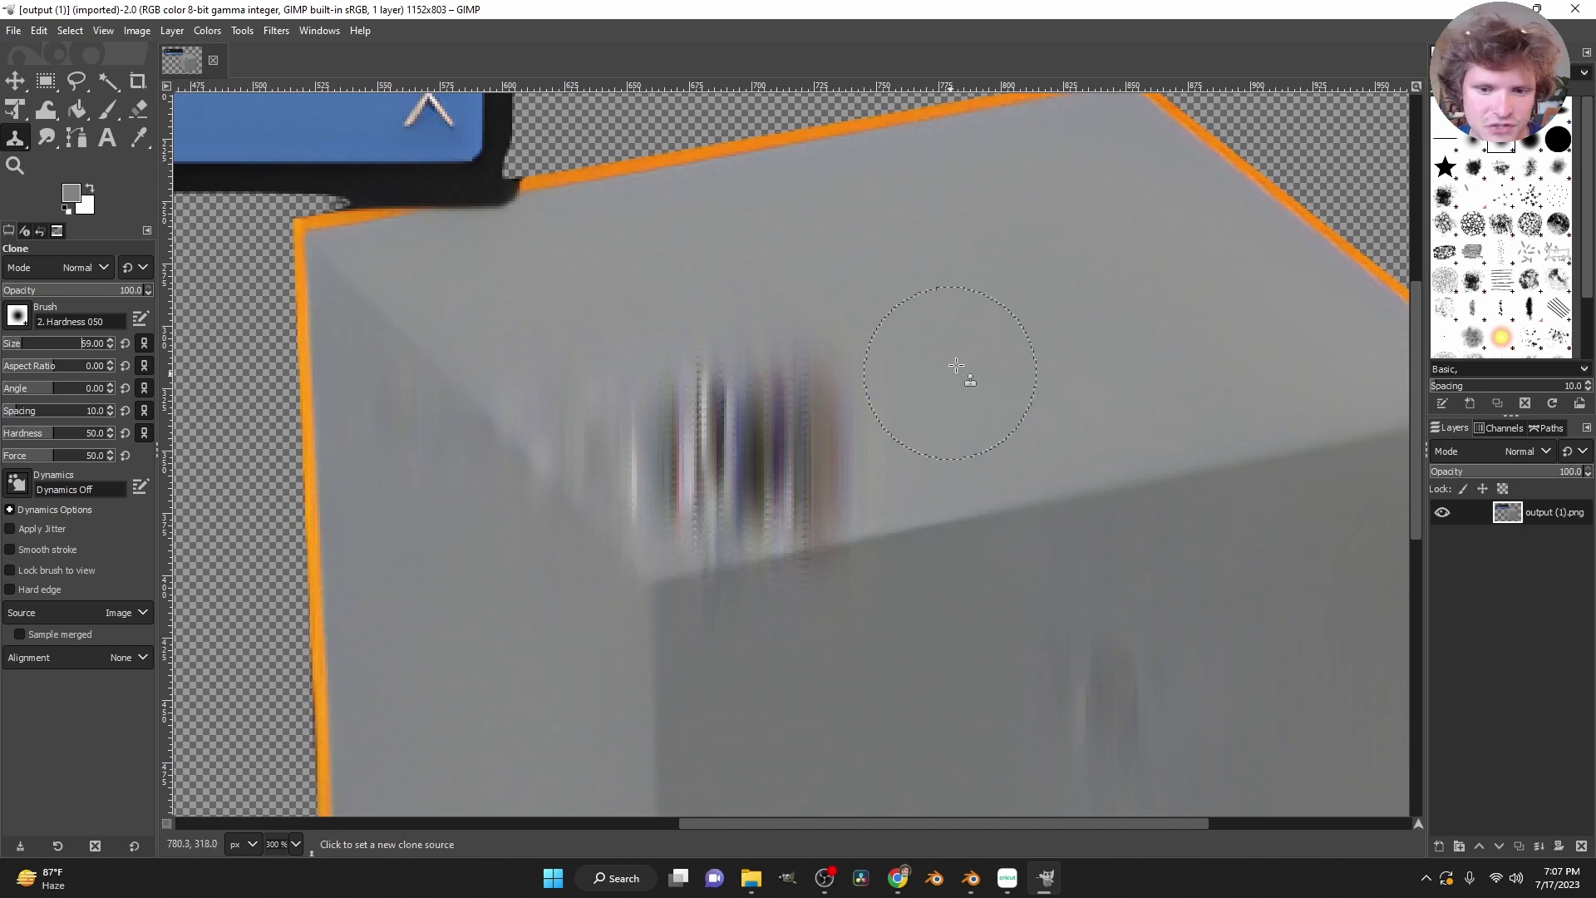
pyautogui.keyDown('ctrl'); pyautogui.click(866, 310); pyautogui.keyUp('ctrl')
pyautogui.moveTo(769, 424)
pyautogui.mouseDown()
pyautogui.moveTo(815, 381)
pyautogui.moveTo(706, 391)
pyautogui.moveTo(644, 420)
pyautogui.mouseUp()
pyautogui.keyDown('ctrl'); pyautogui.click(962, 369); pyautogui.keyUp('ctrl')
pyautogui.moveTo(823, 461)
pyautogui.mouseDown()
pyautogui.moveTo(779, 455)
pyautogui.moveTo(809, 471)
pyautogui.moveTo(674, 444)
pyautogui.moveTo(519, 373)
pyautogui.moveTo(564, 464)
pyautogui.moveTo(737, 502)
pyautogui.moveTo(701, 588)
pyautogui.mouseUp()
# Clone orange edge over the black notch where the Delete box meets the cube.
pyautogui.scroll(1, 700, 588)
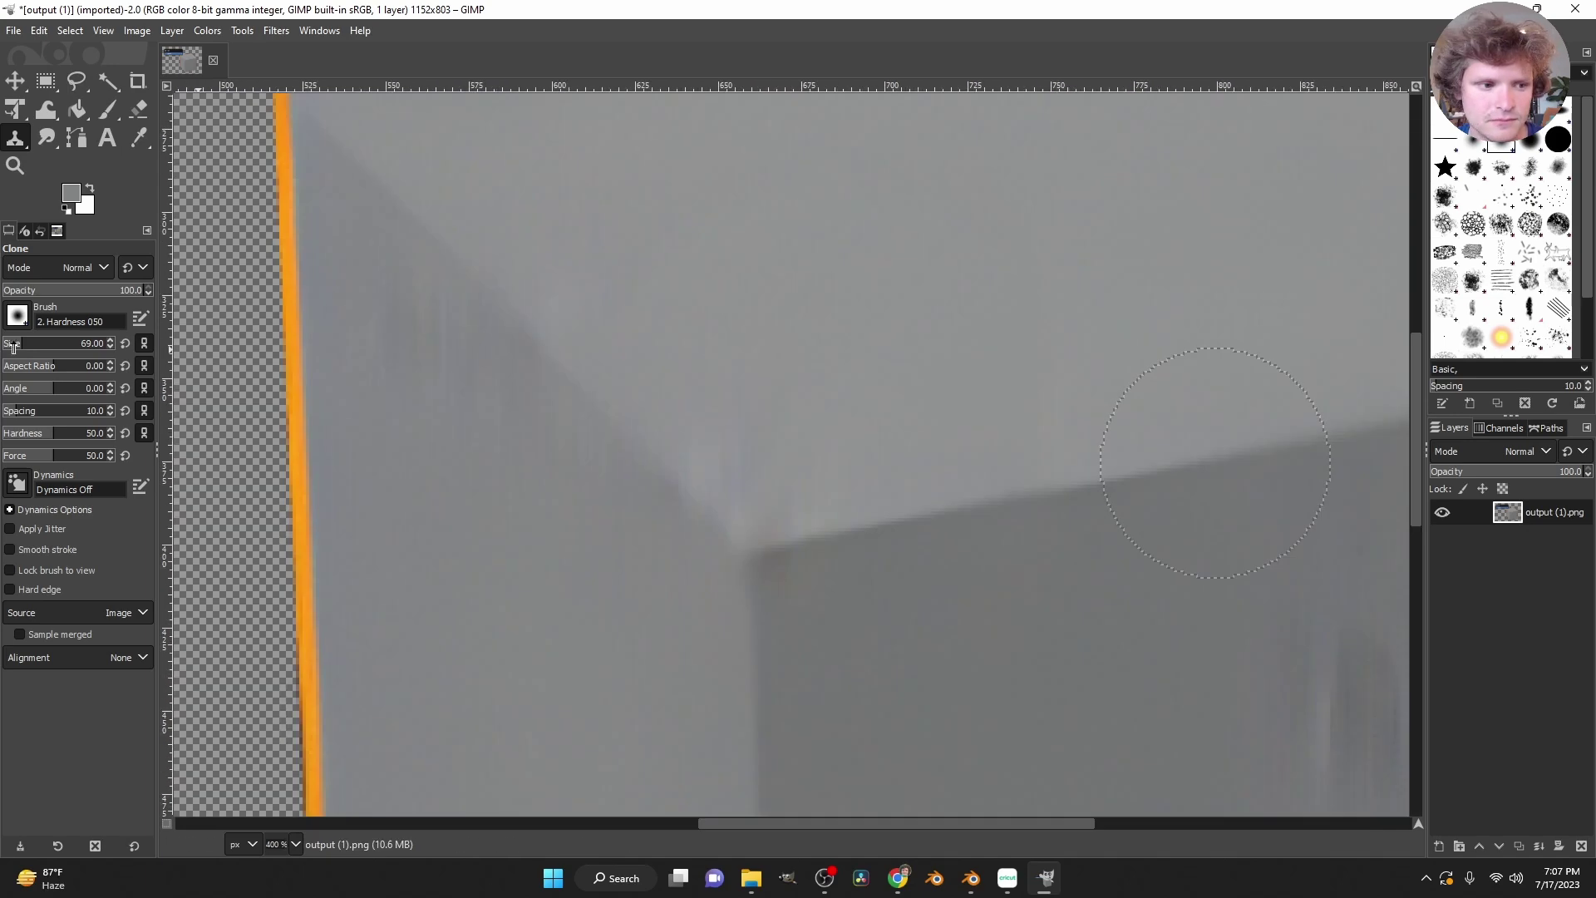
pyautogui.scroll(-5, 784, 570)
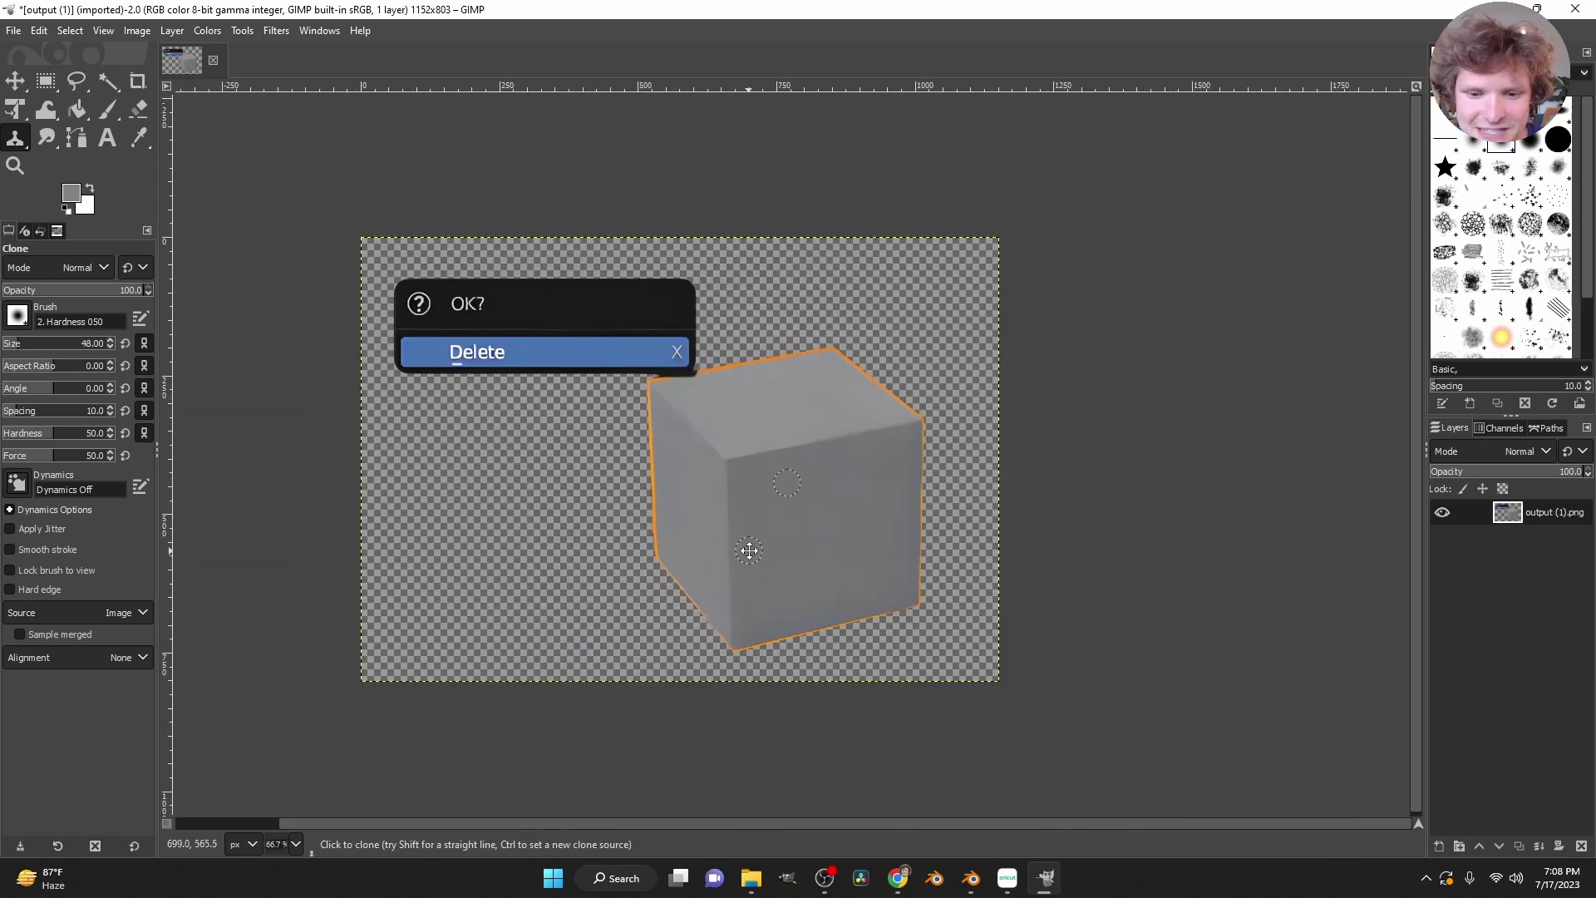
pyautogui.scroll(2, 680, 398)
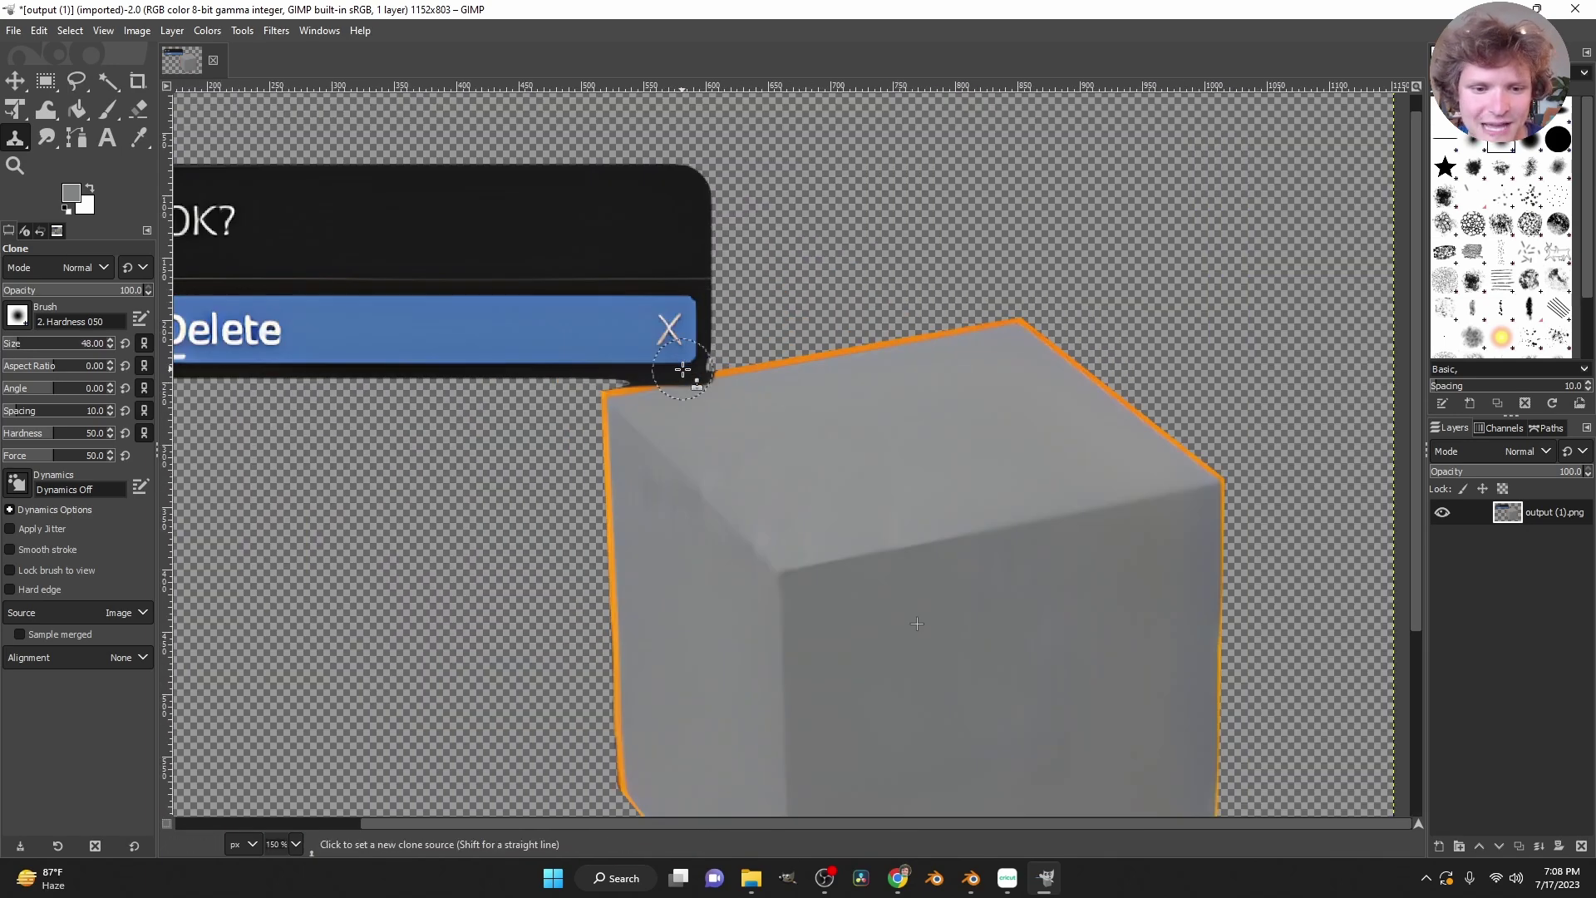
pyautogui.hscroll(3, 955, 331)
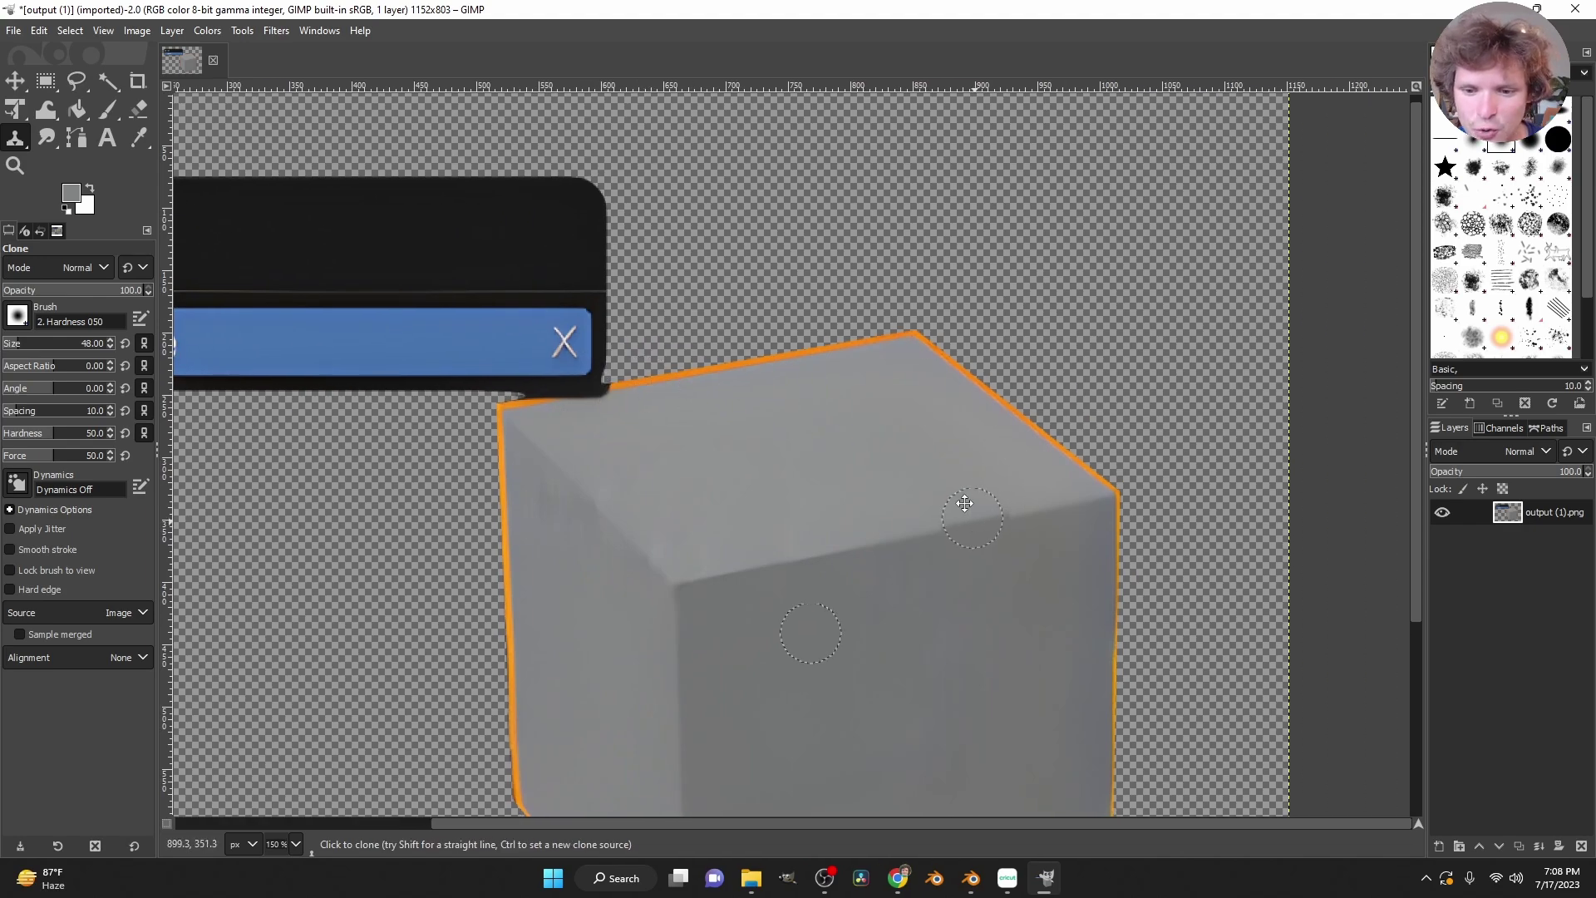
pyautogui.scroll(-5, 898, 236)
pyautogui.hscroll(2, 897, 236)
pyautogui.scroll(5, 897, 236)
pyautogui.hscroll(-5, 898, 236)
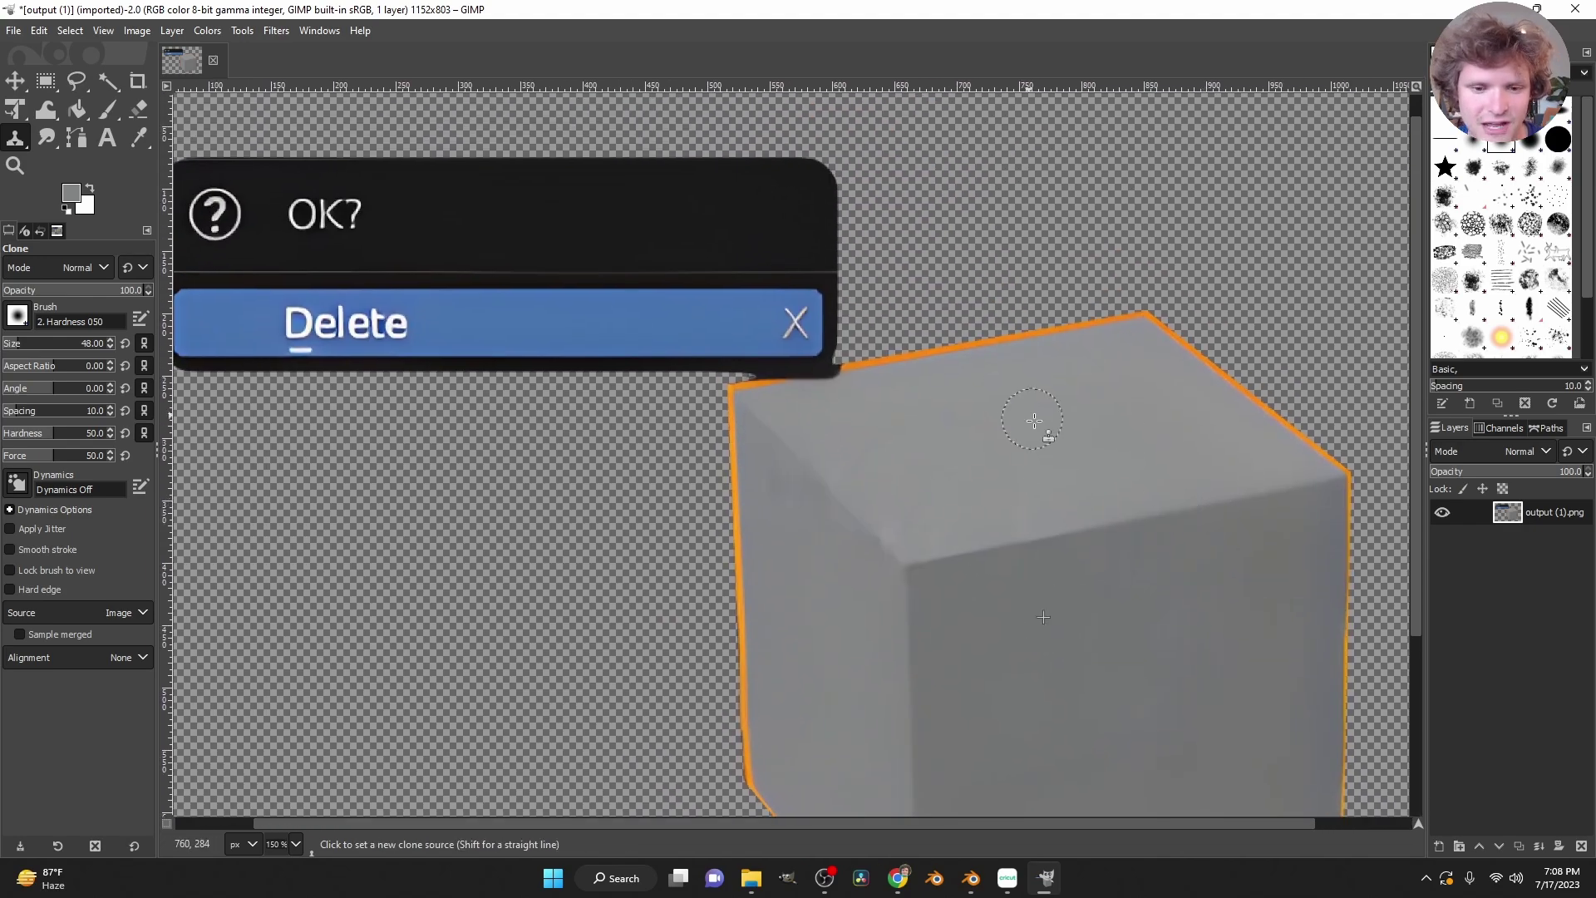
pyautogui.scroll(3, 810, 351)
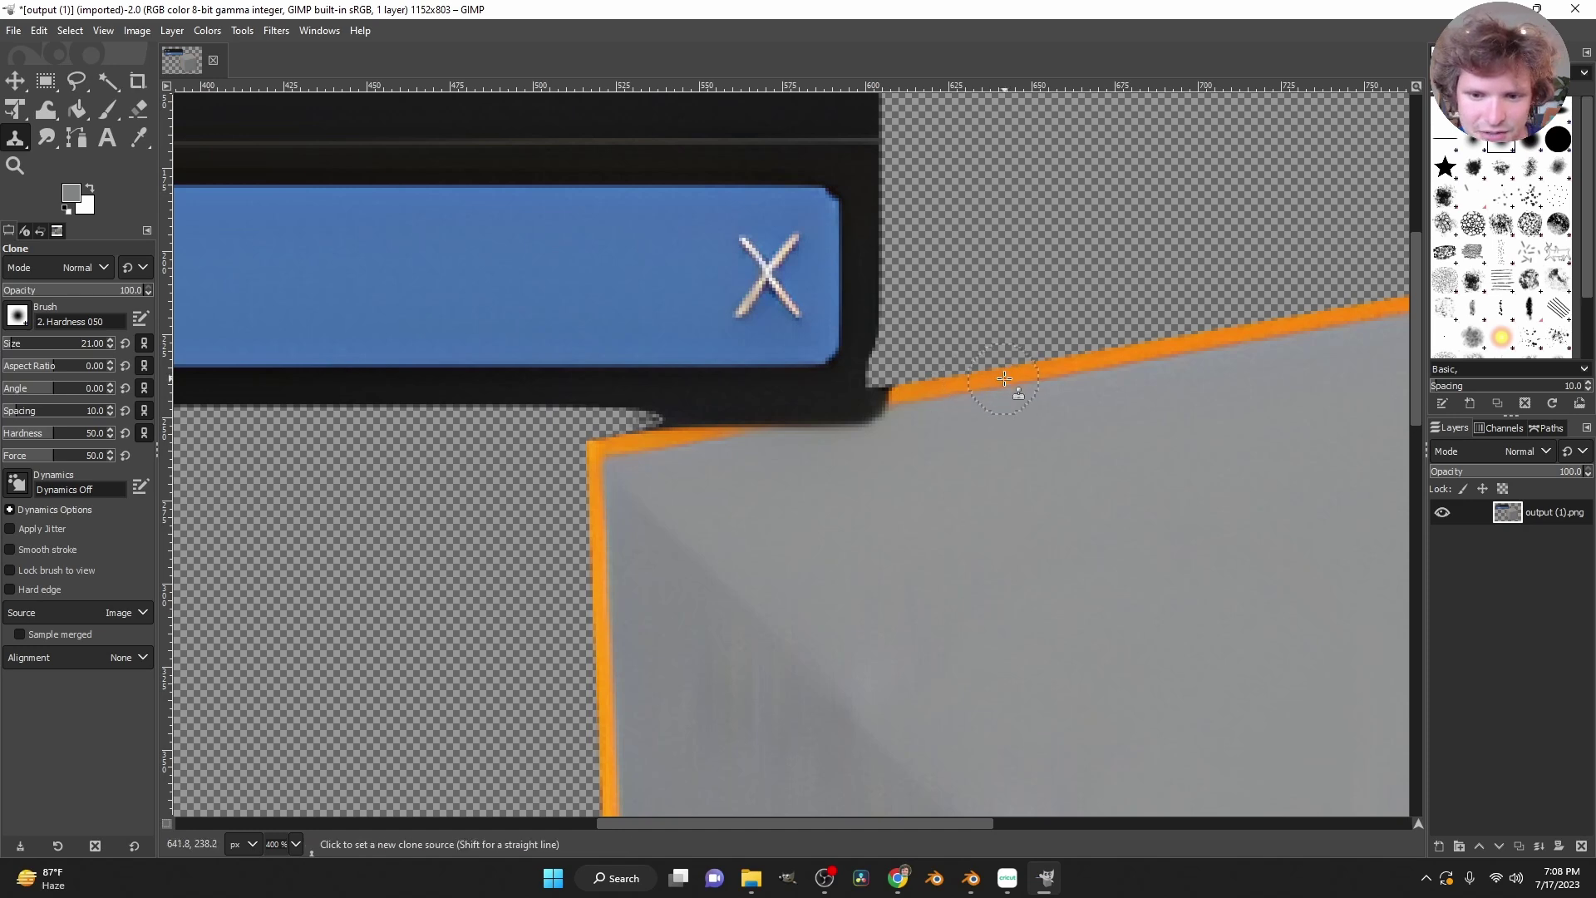
pyautogui.moveTo(888, 397); pyautogui.dragTo(800, 417)
pyautogui.scroll(-3, 848, 421)
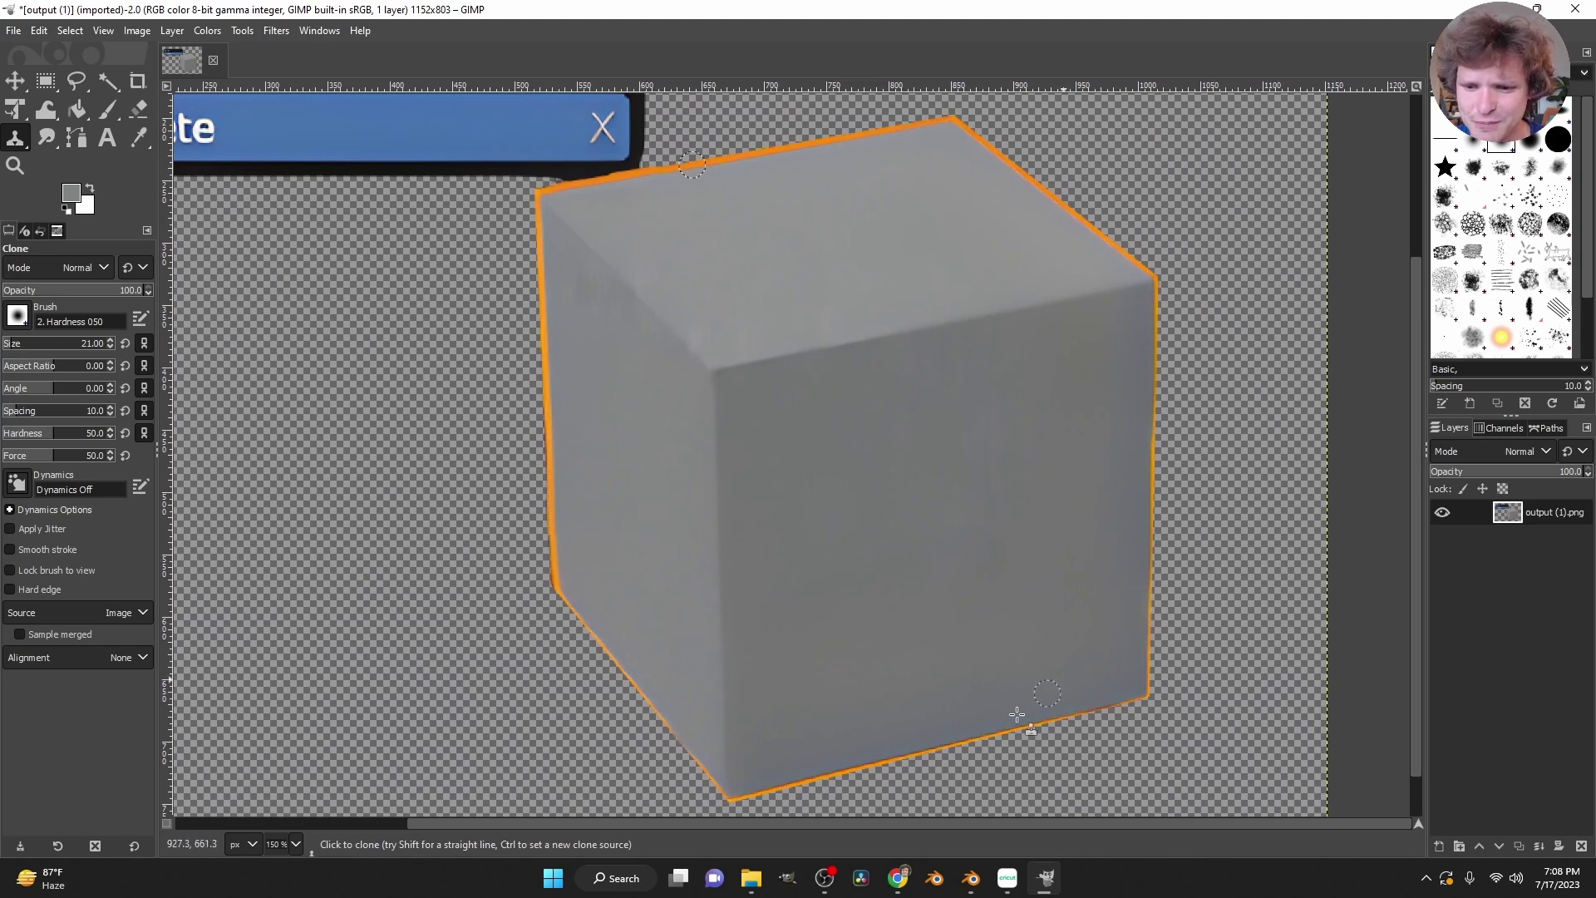
# Add a new transparent layer and trace a freehand selection around the cube.
pyautogui.click(77, 80)
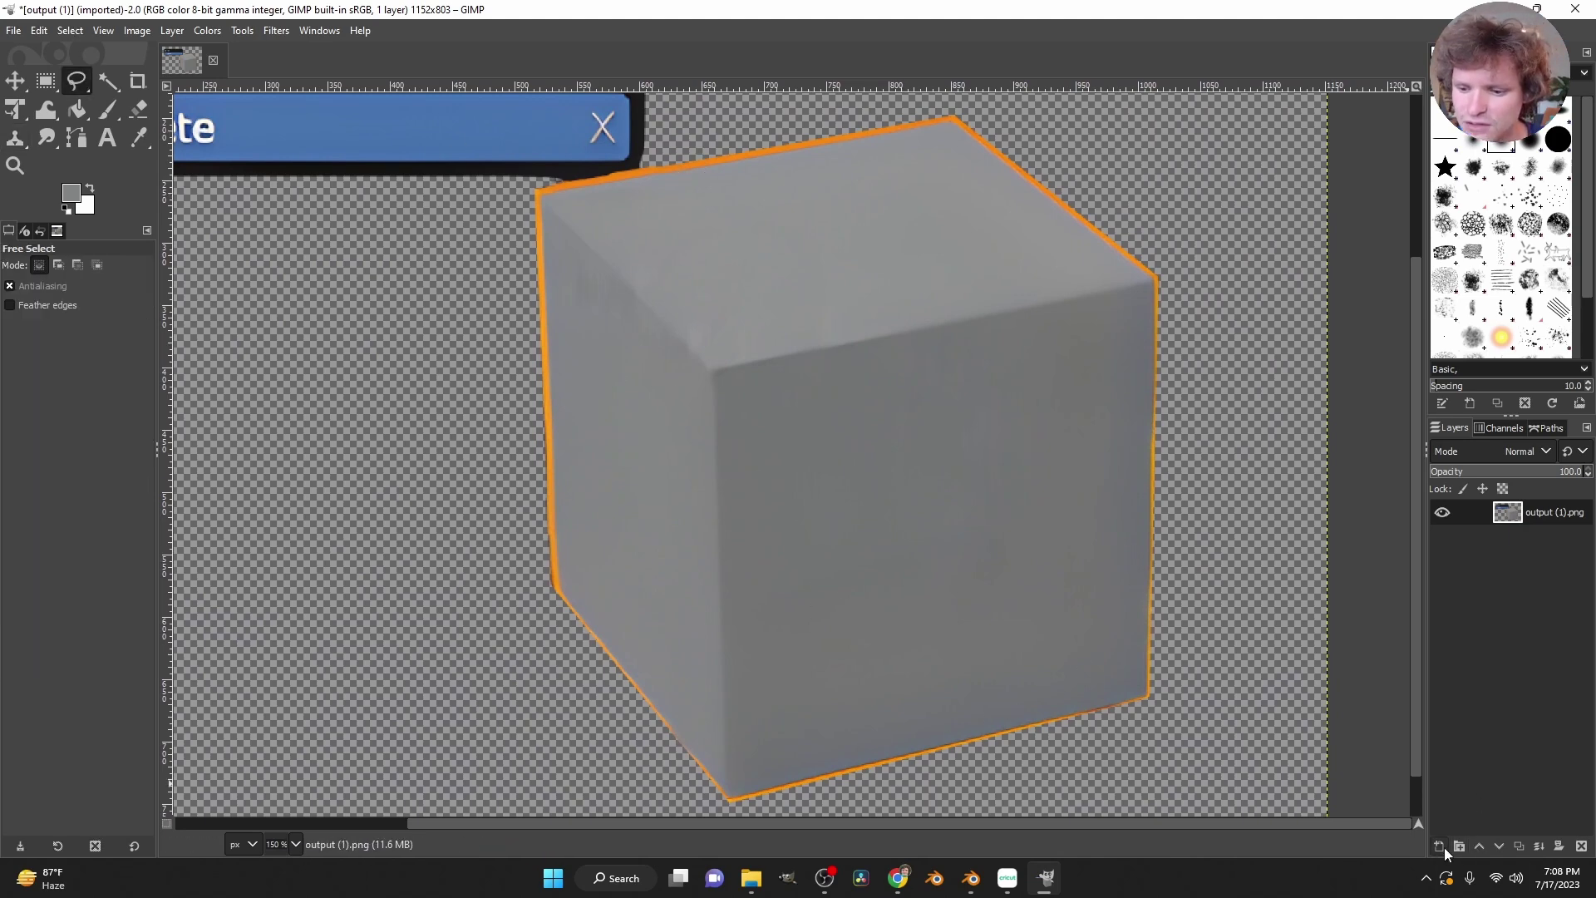
pyautogui.click(1444, 846)
pyautogui.click(1485, 825)
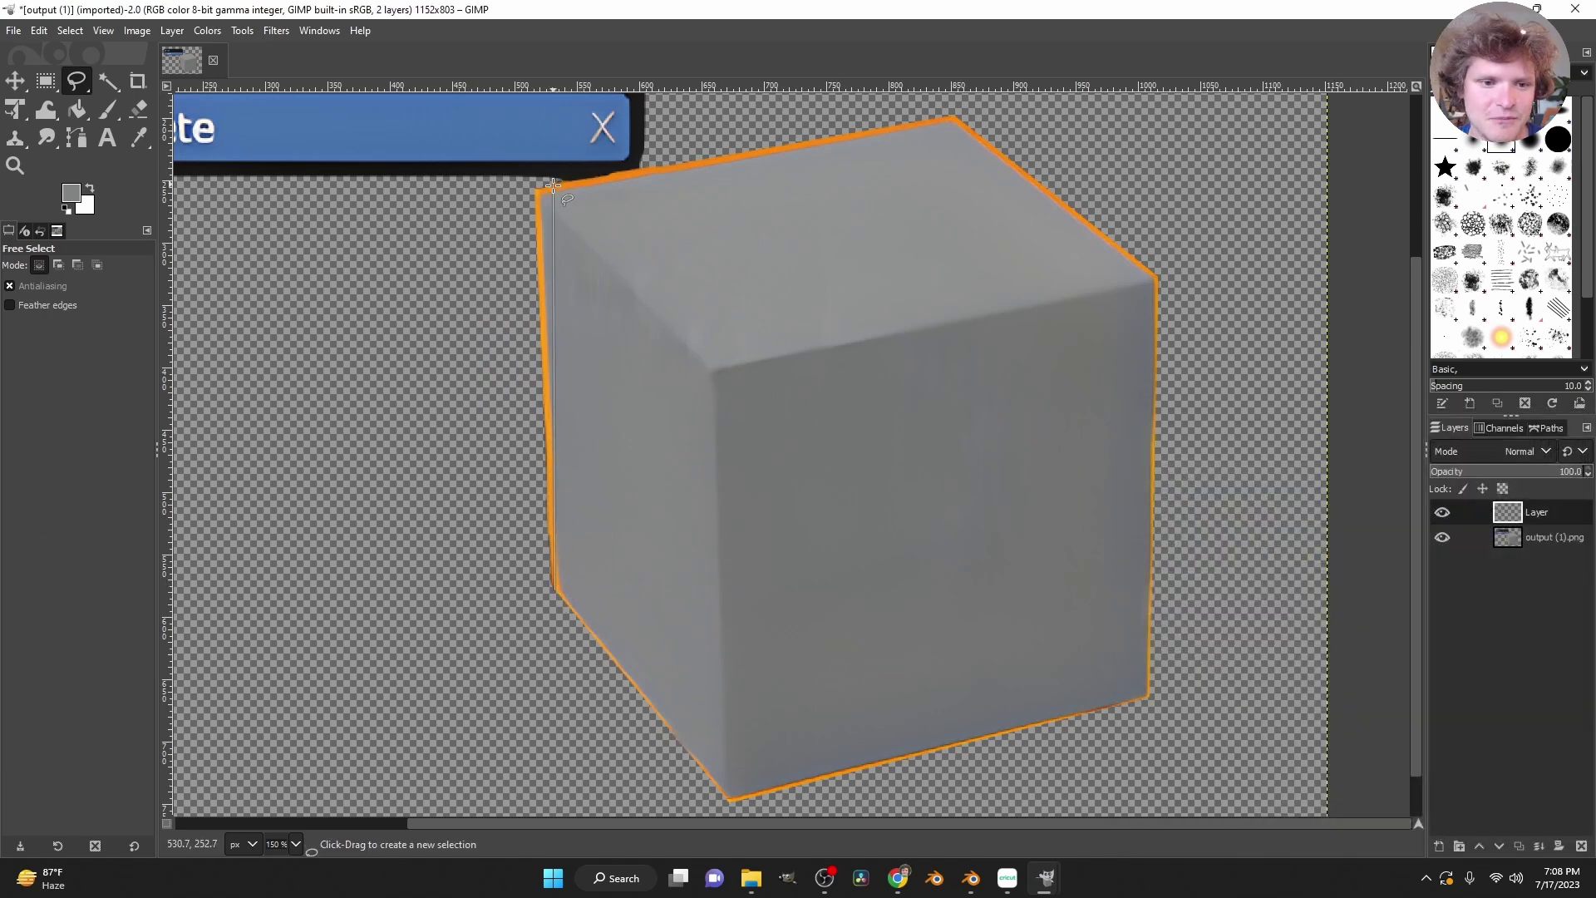
pyautogui.click(954, 117)
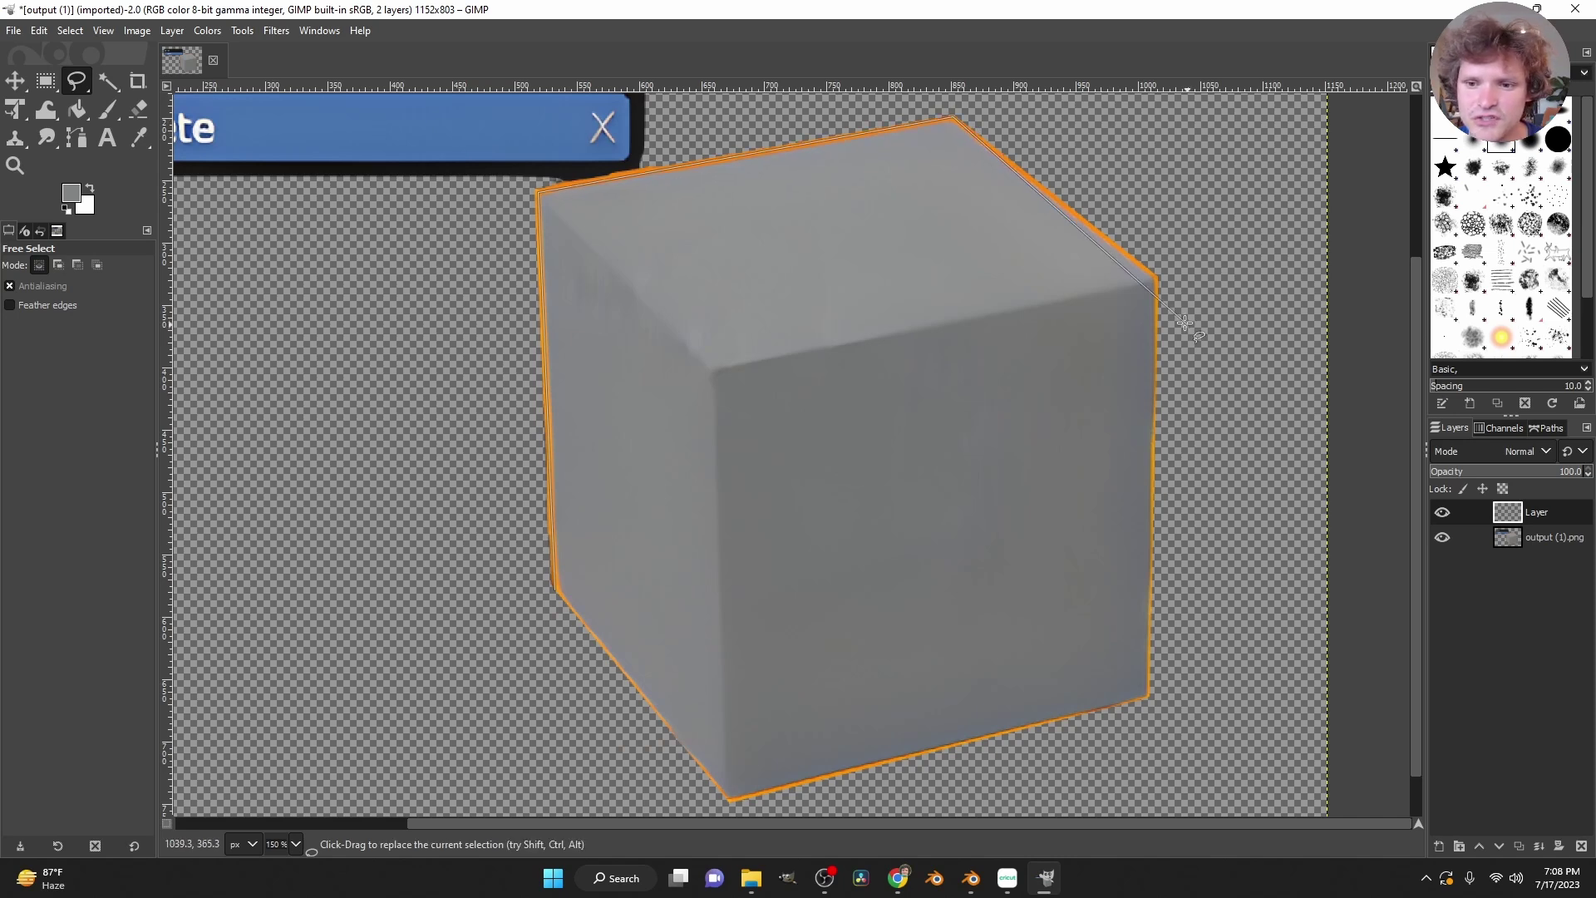
pyautogui.click(1157, 277)
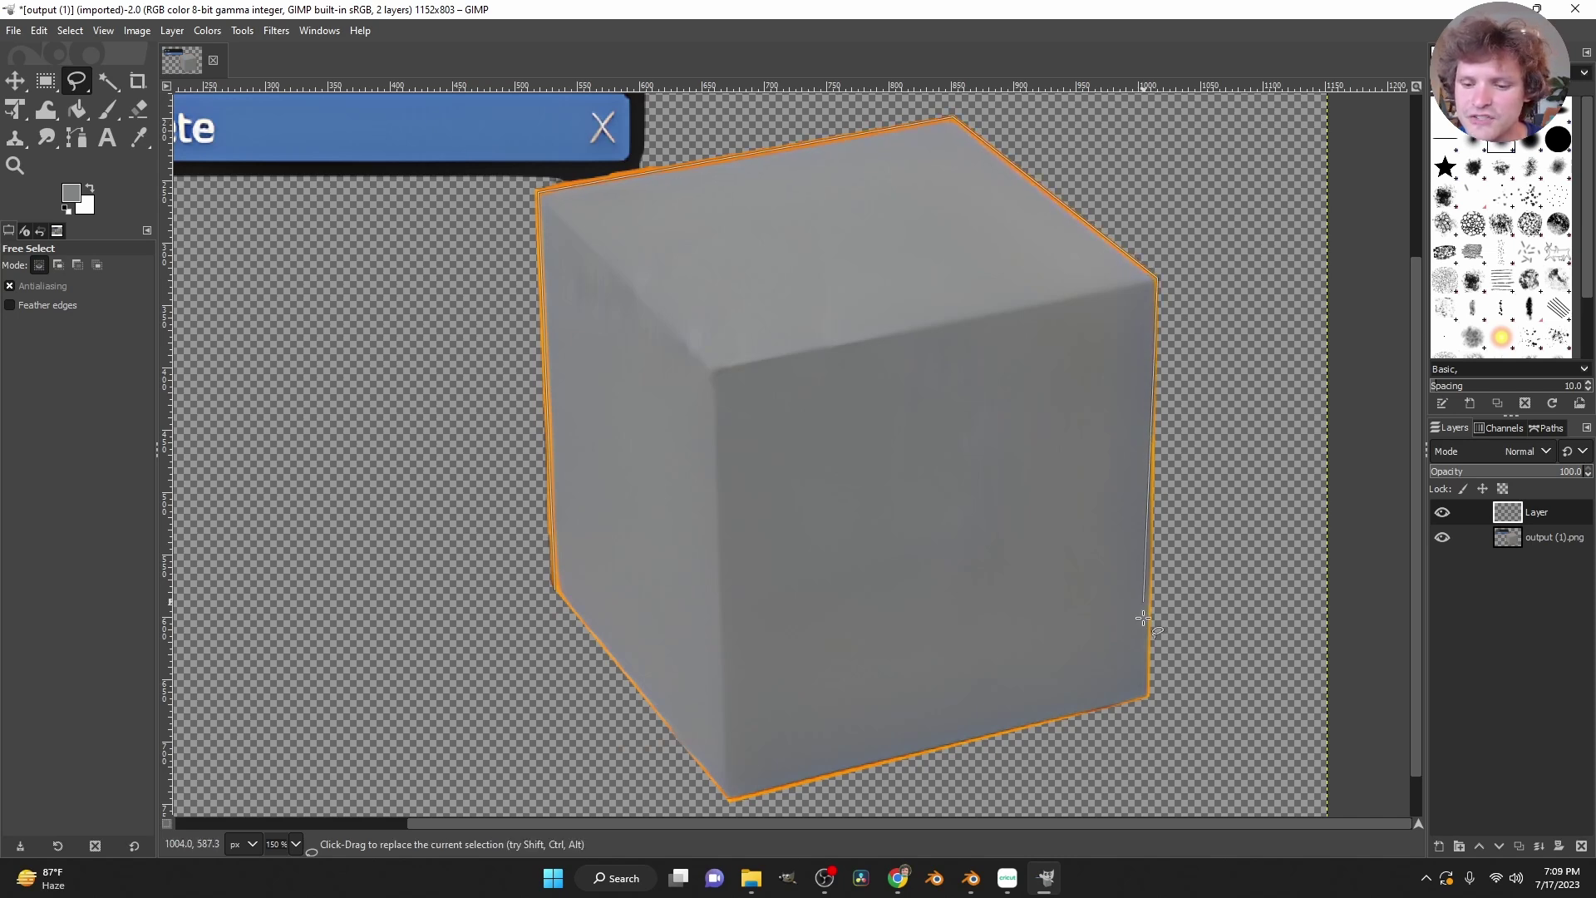
pyautogui.click(1148, 695)
pyautogui.click(731, 799)
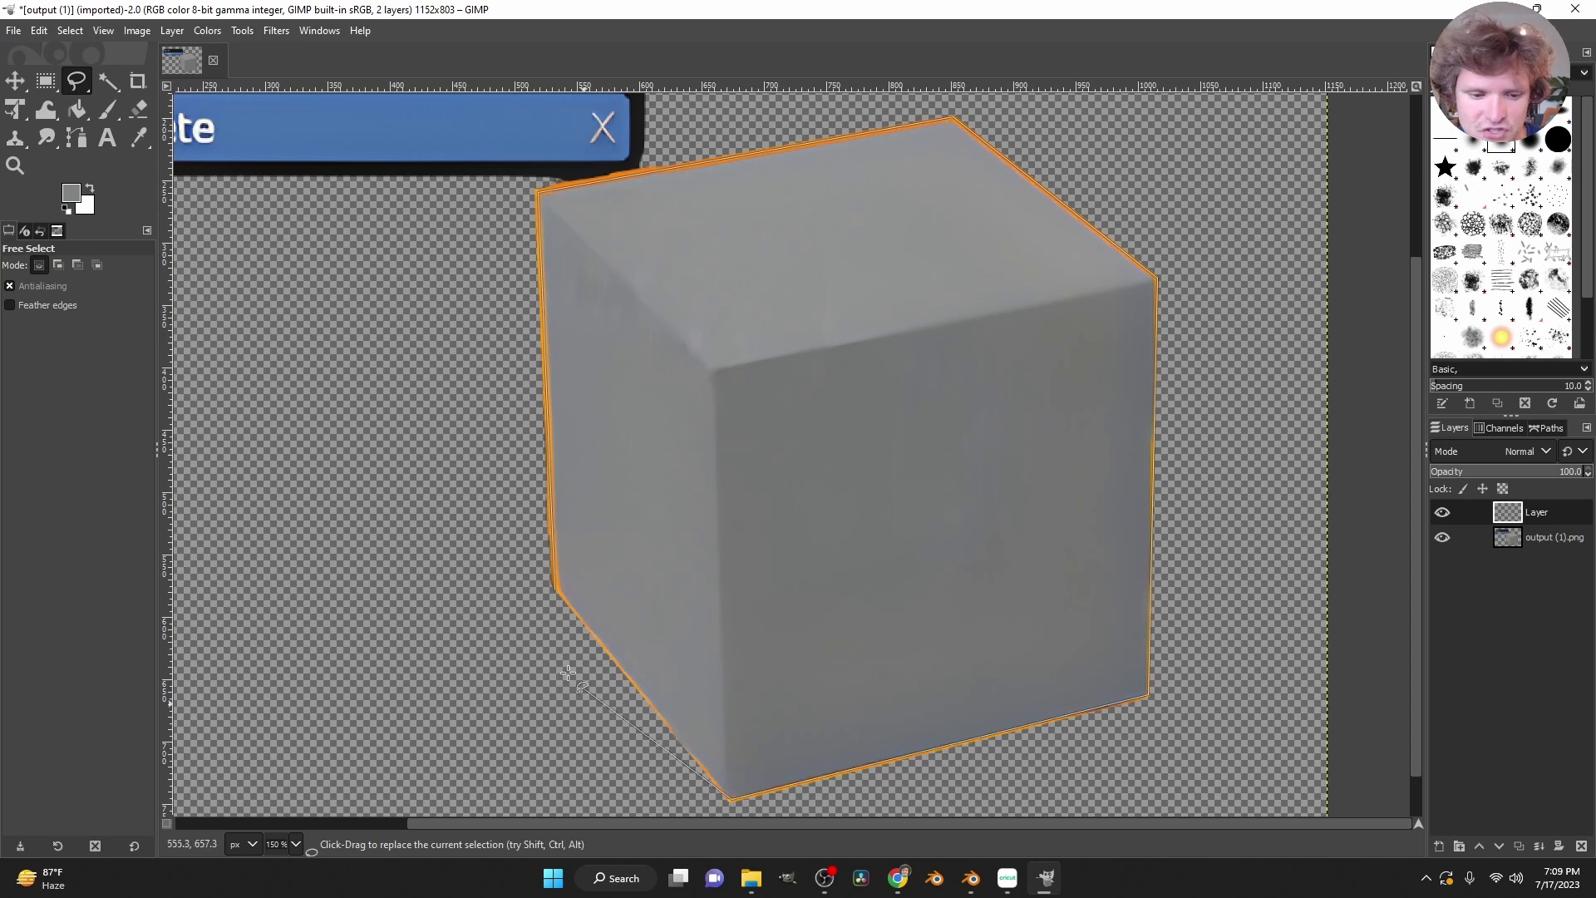
pyautogui.click(554, 588)
pyautogui.press('Return')
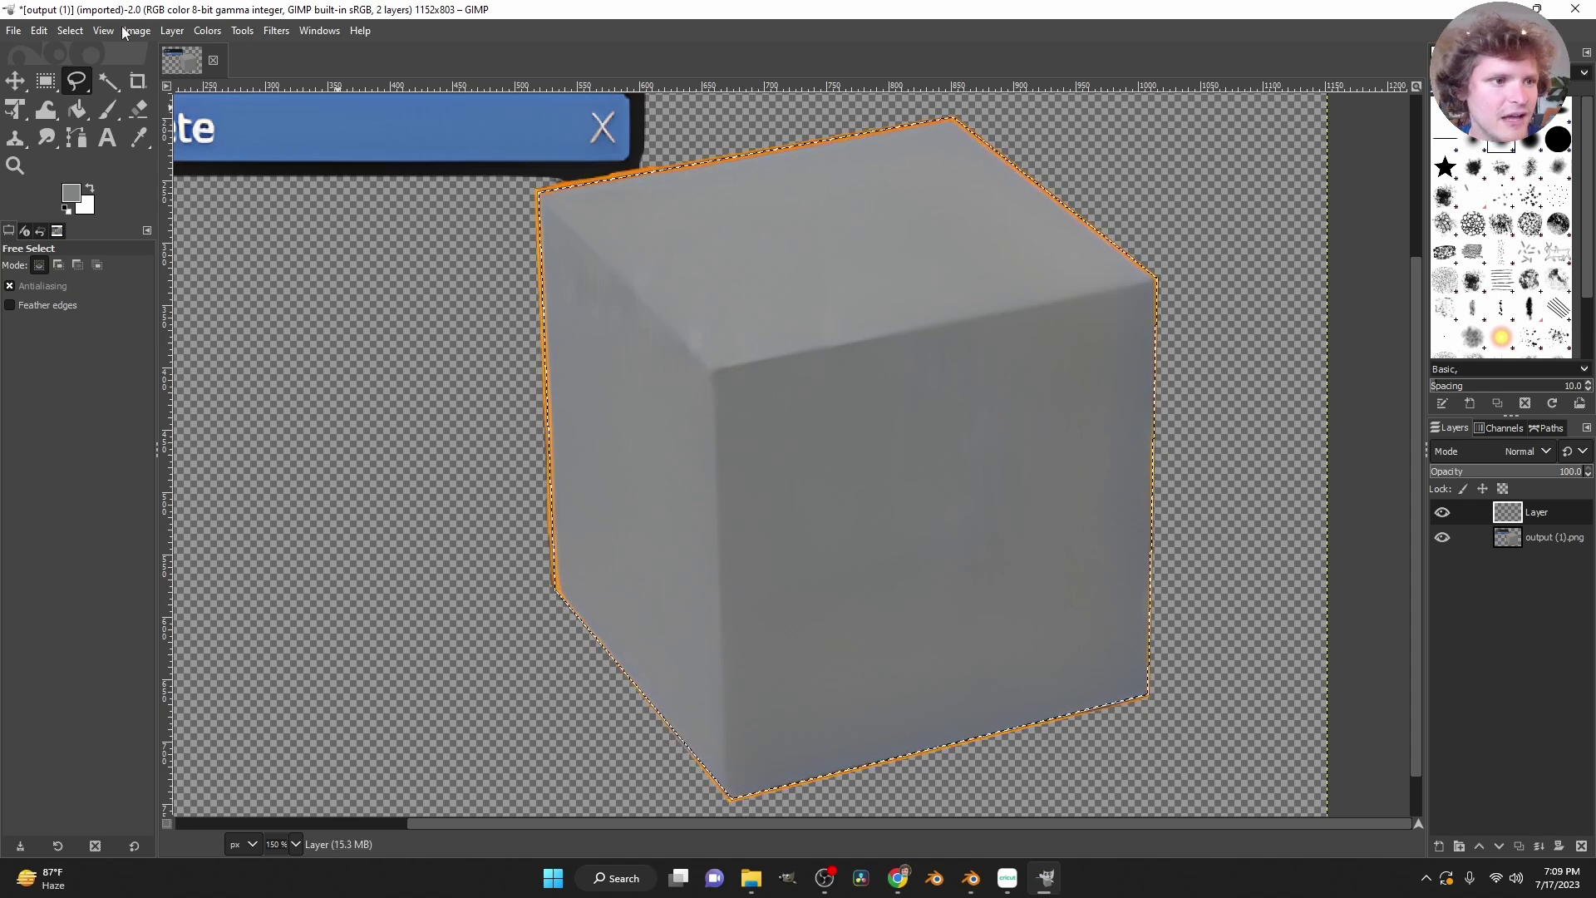
# Turn the selection into a border band and fill it with the cube's sampled orange.
pyautogui.click(70, 31)
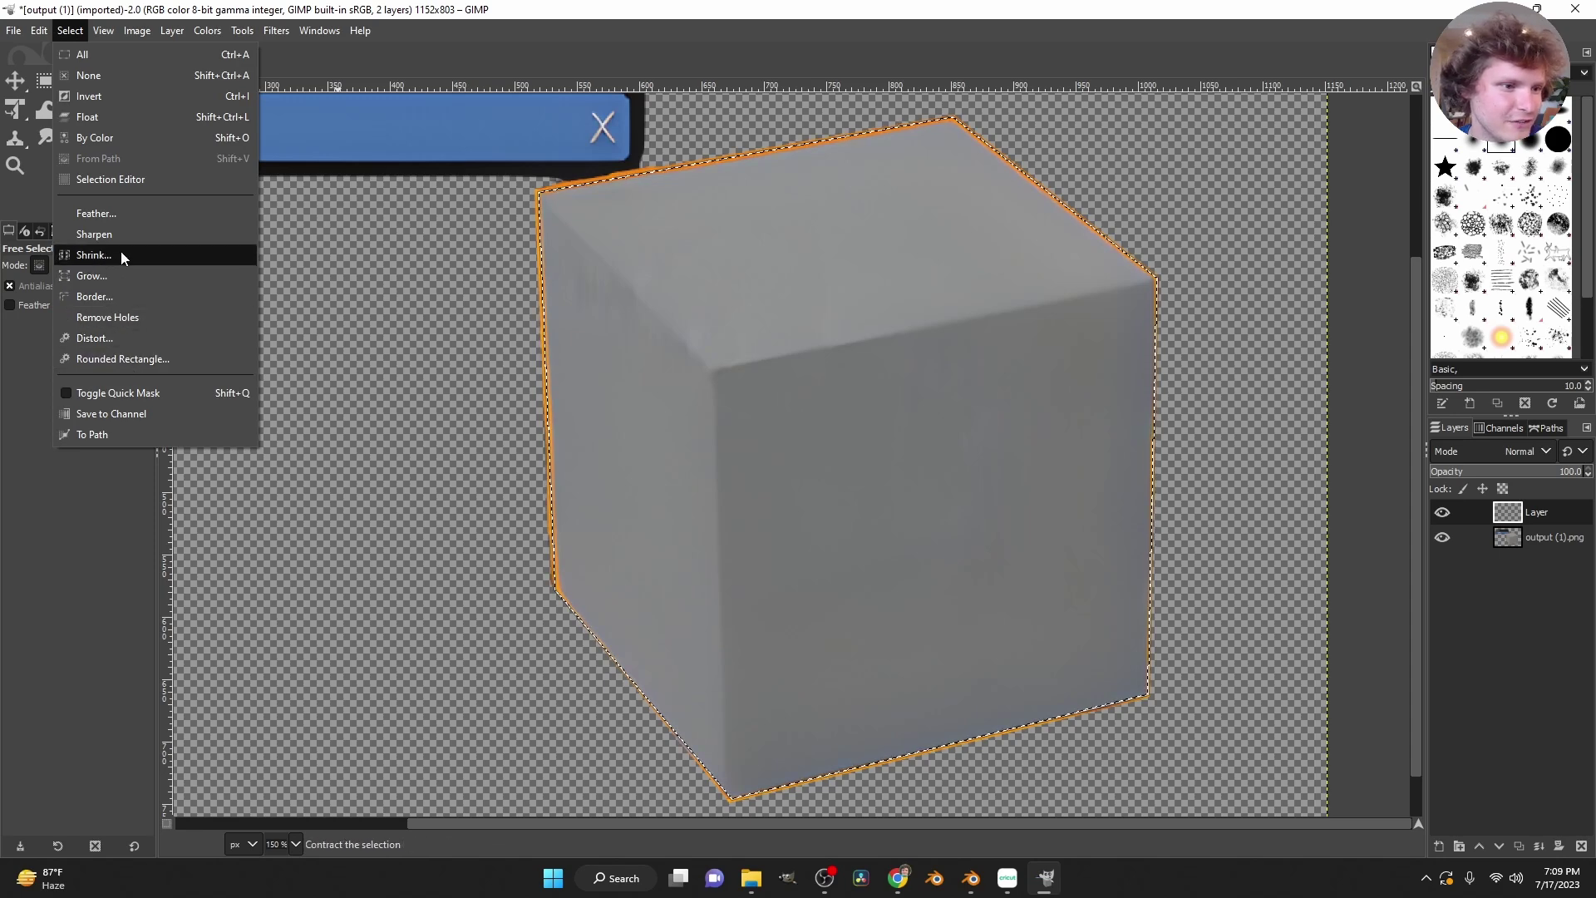
pyautogui.click(95, 296)
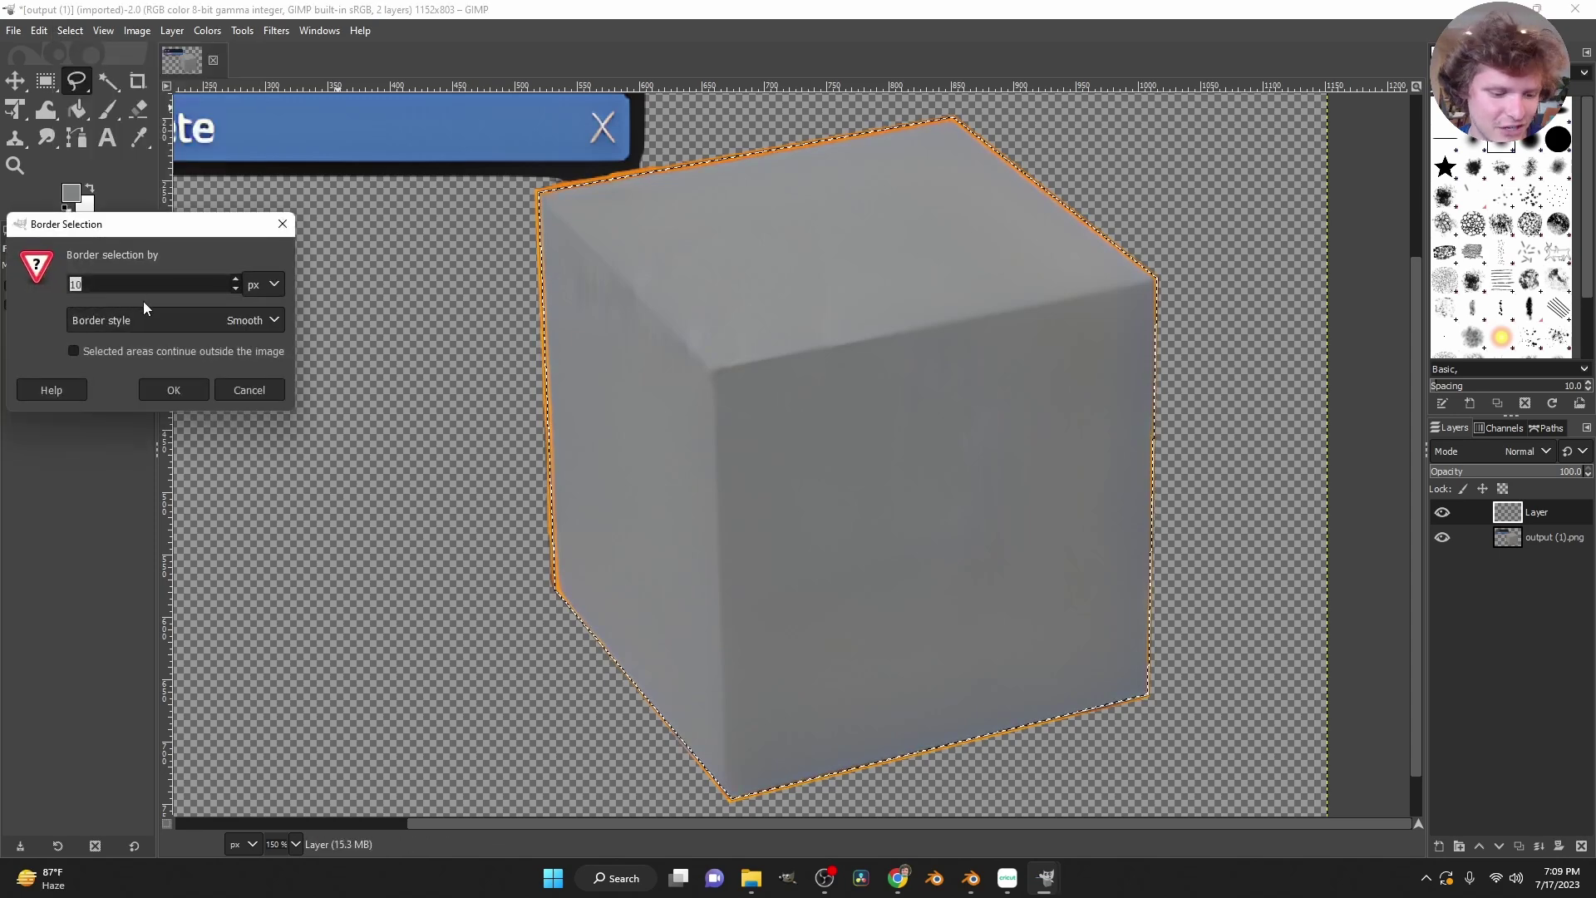
pyautogui.click(175, 389)
pyautogui.press('+')
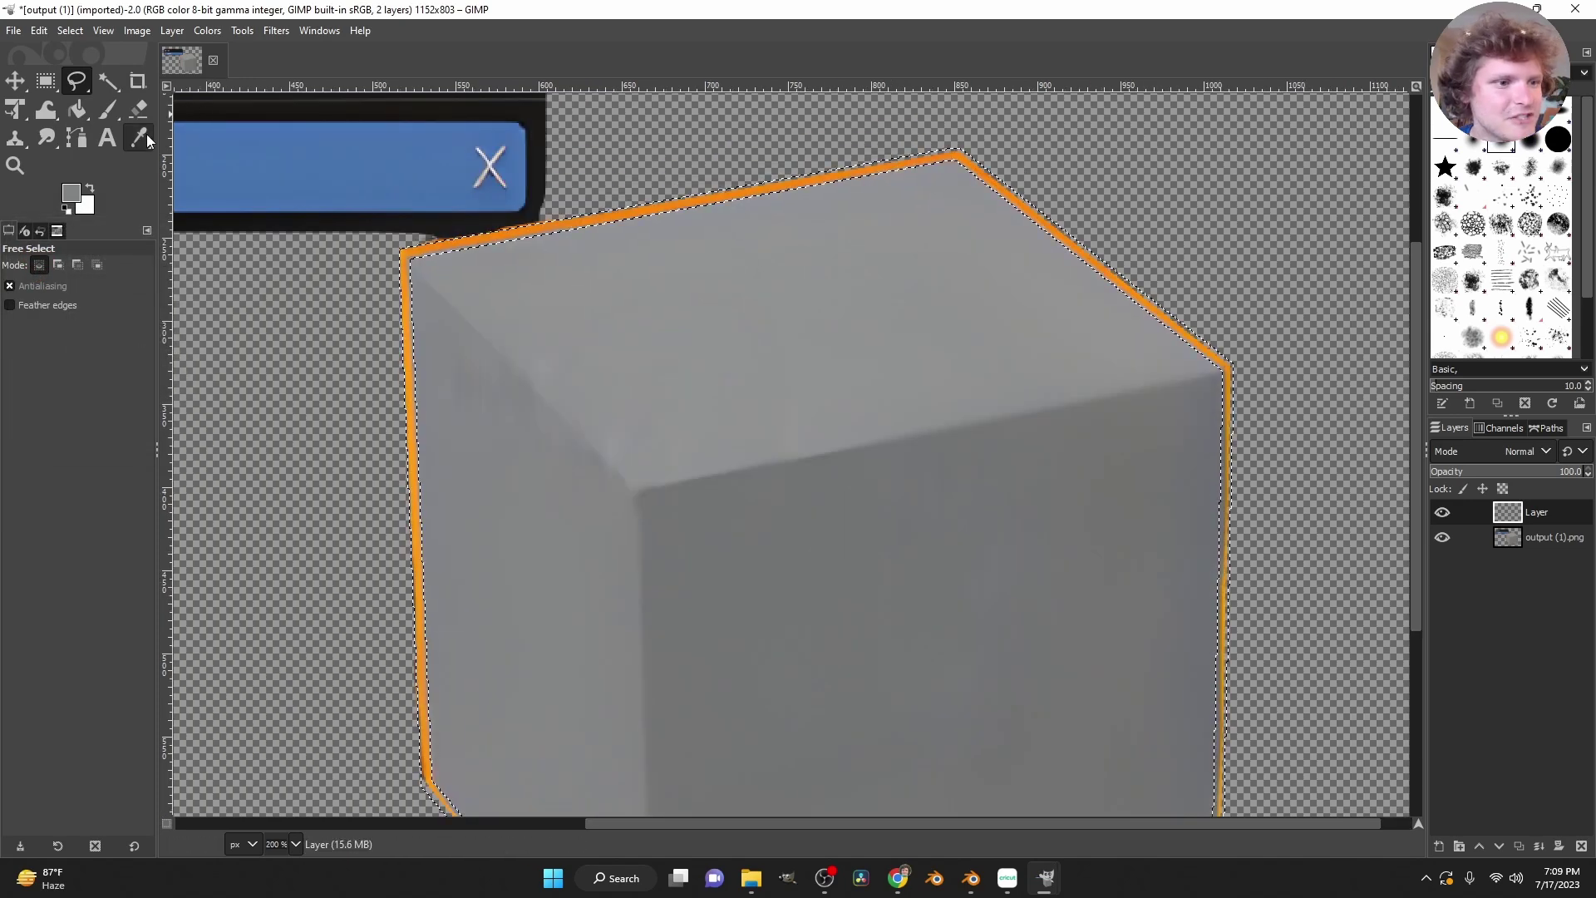
pyautogui.click(139, 139)
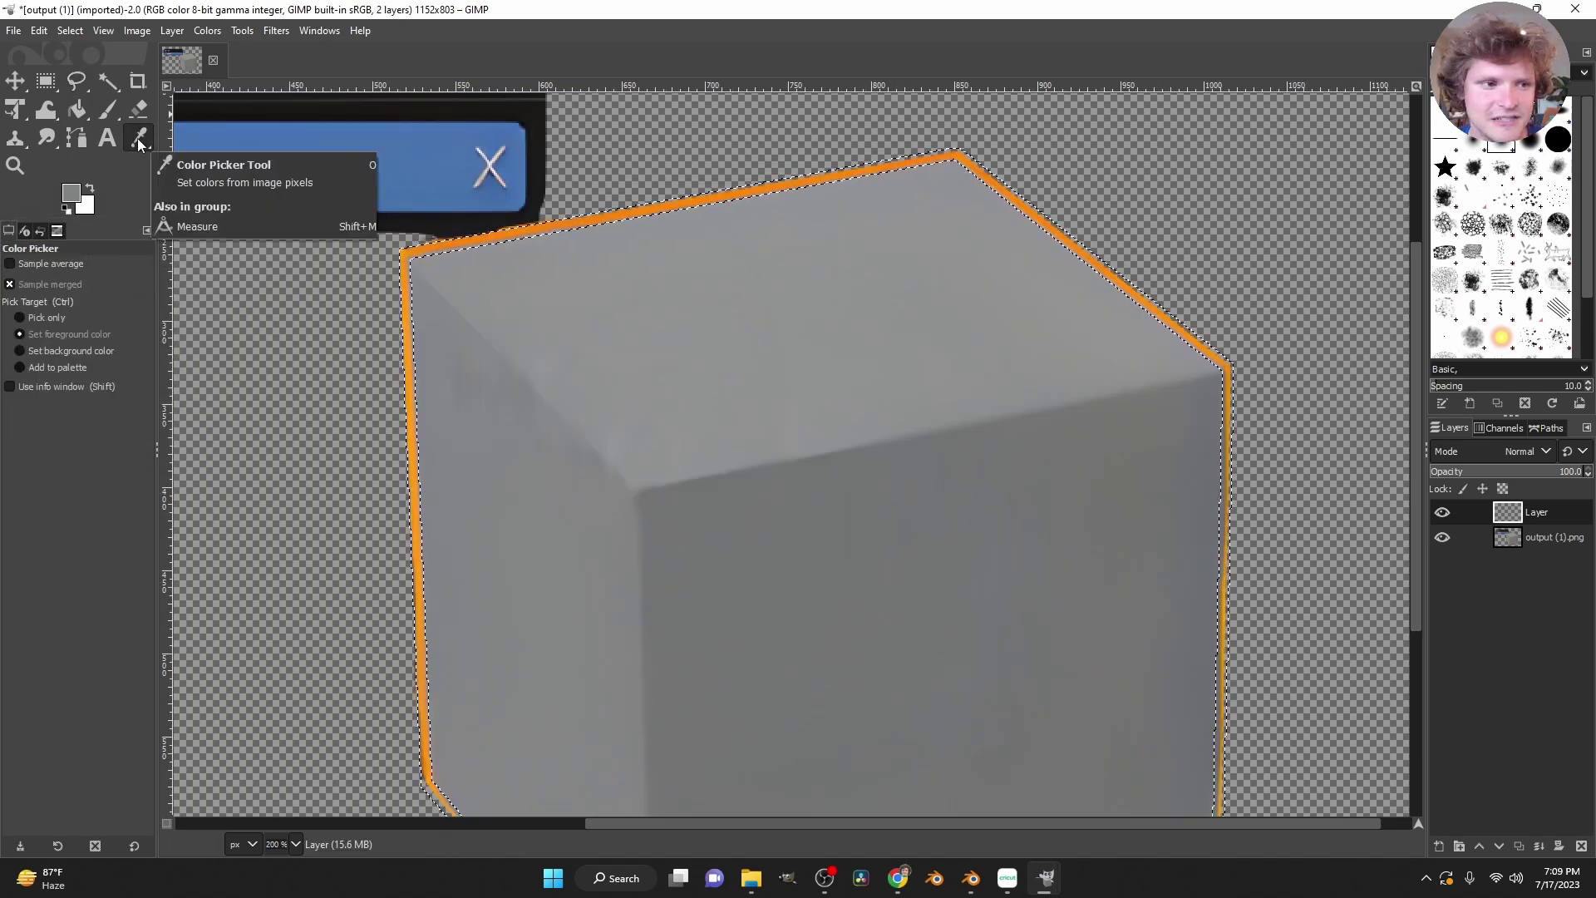
pyautogui.click(521, 235)
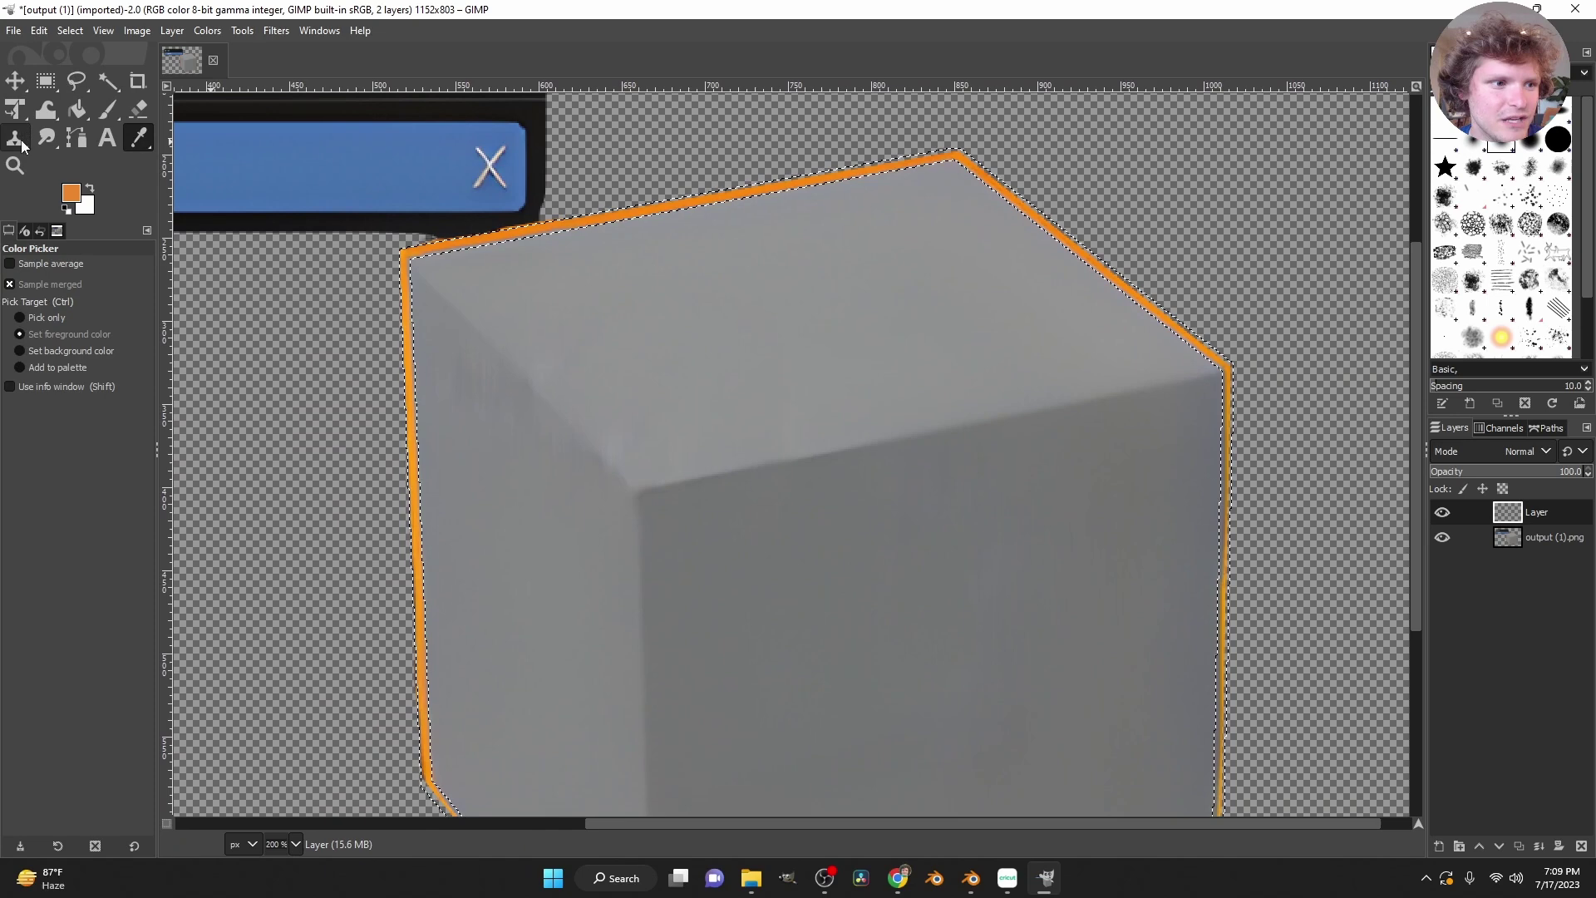
pyautogui.click(78, 109)
pyautogui.click(502, 233)
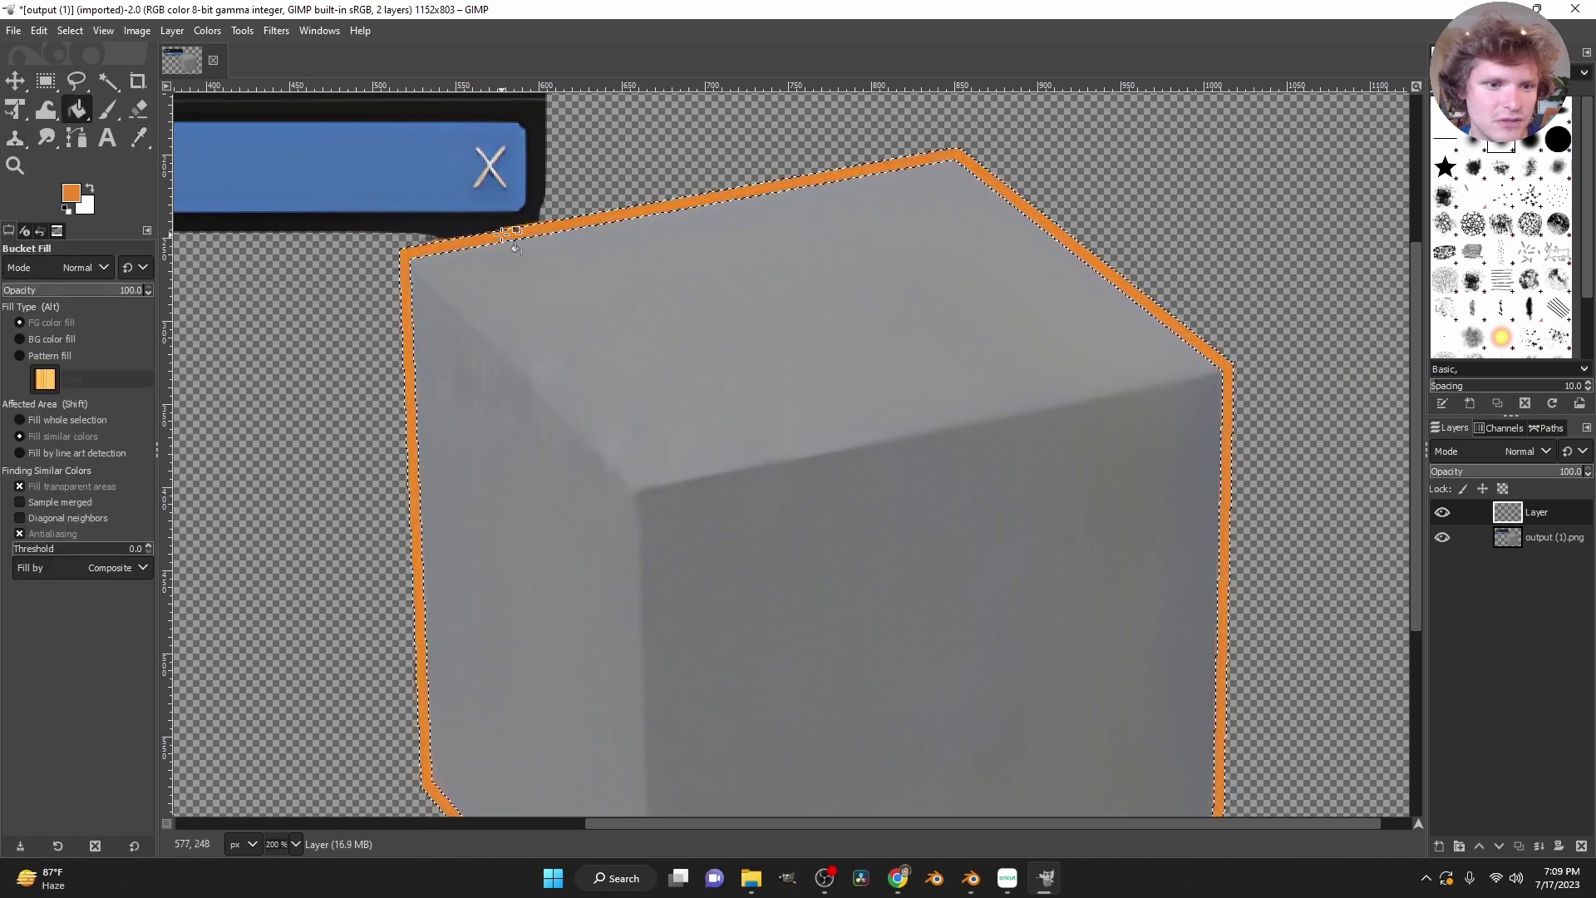
# Compare the new outline layer against the original, then merge it down.
pyautogui.press('r')
pyautogui.scroll(-2, 350, 345)
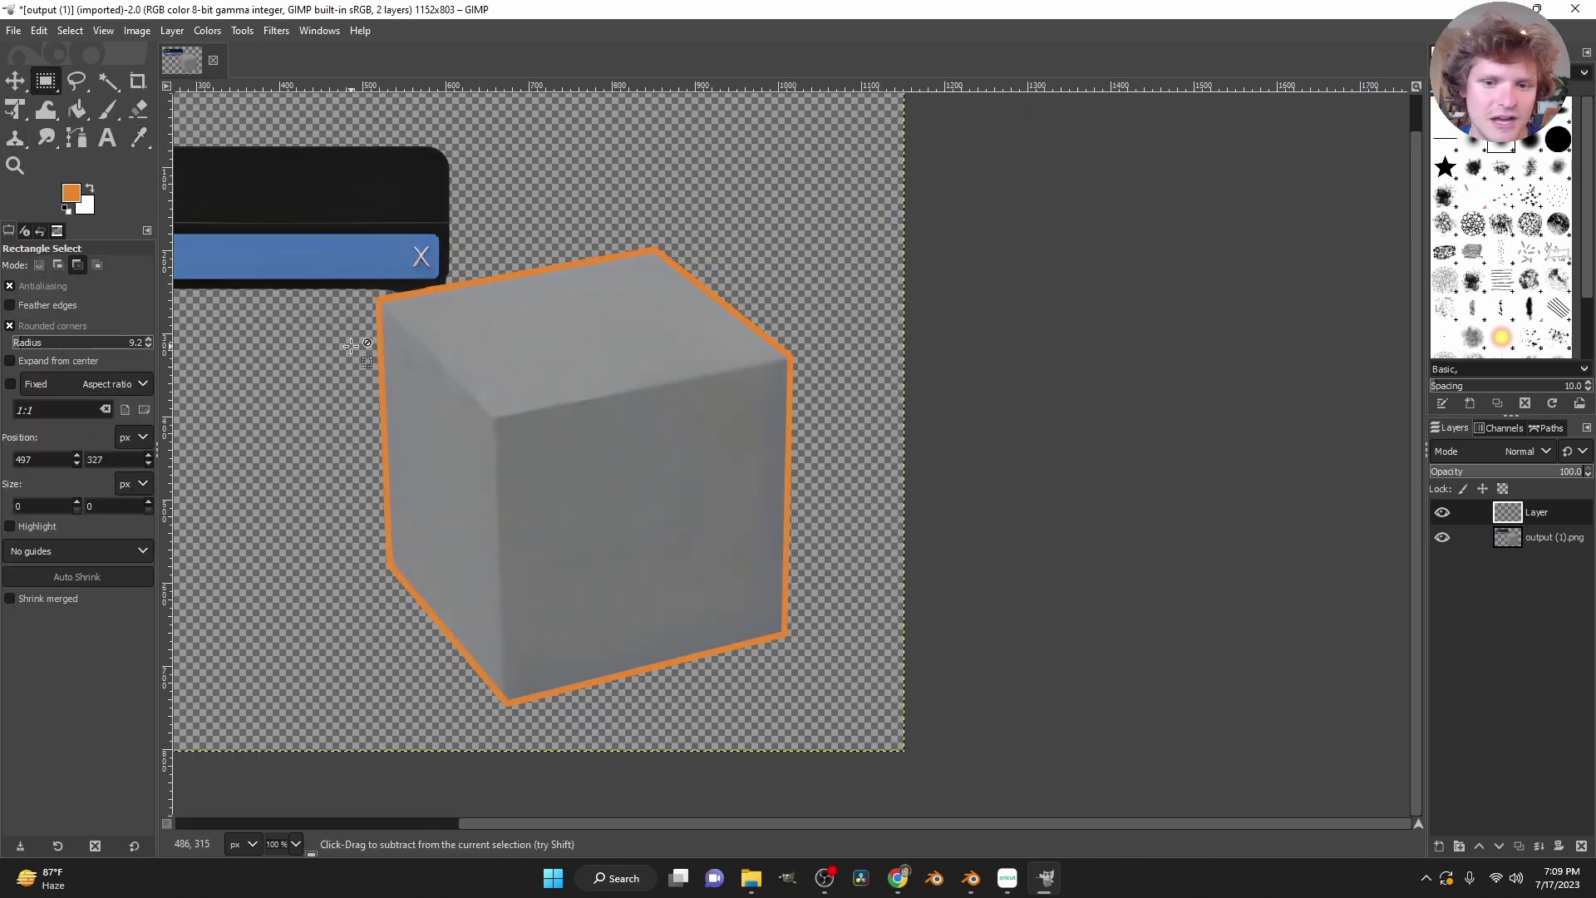
pyautogui.hscroll(-3, 351, 345)
pyautogui.click(1443, 512)
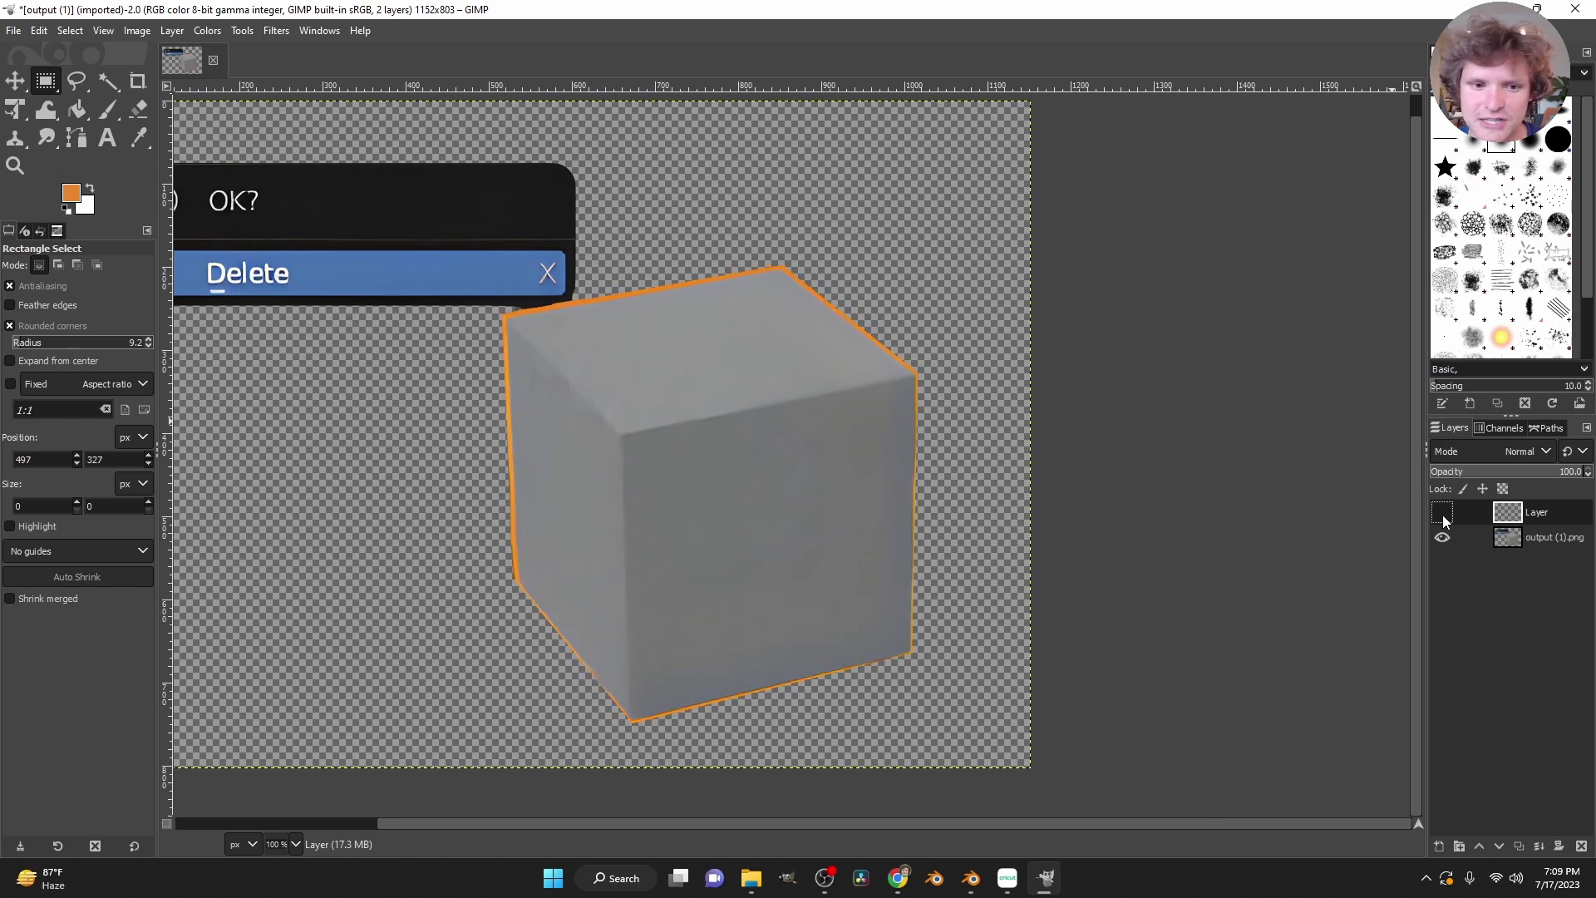
pyautogui.scroll(-1, 350, 250)
pyautogui.scroll(1, 349, 249)
pyautogui.rightClick(1538, 512)
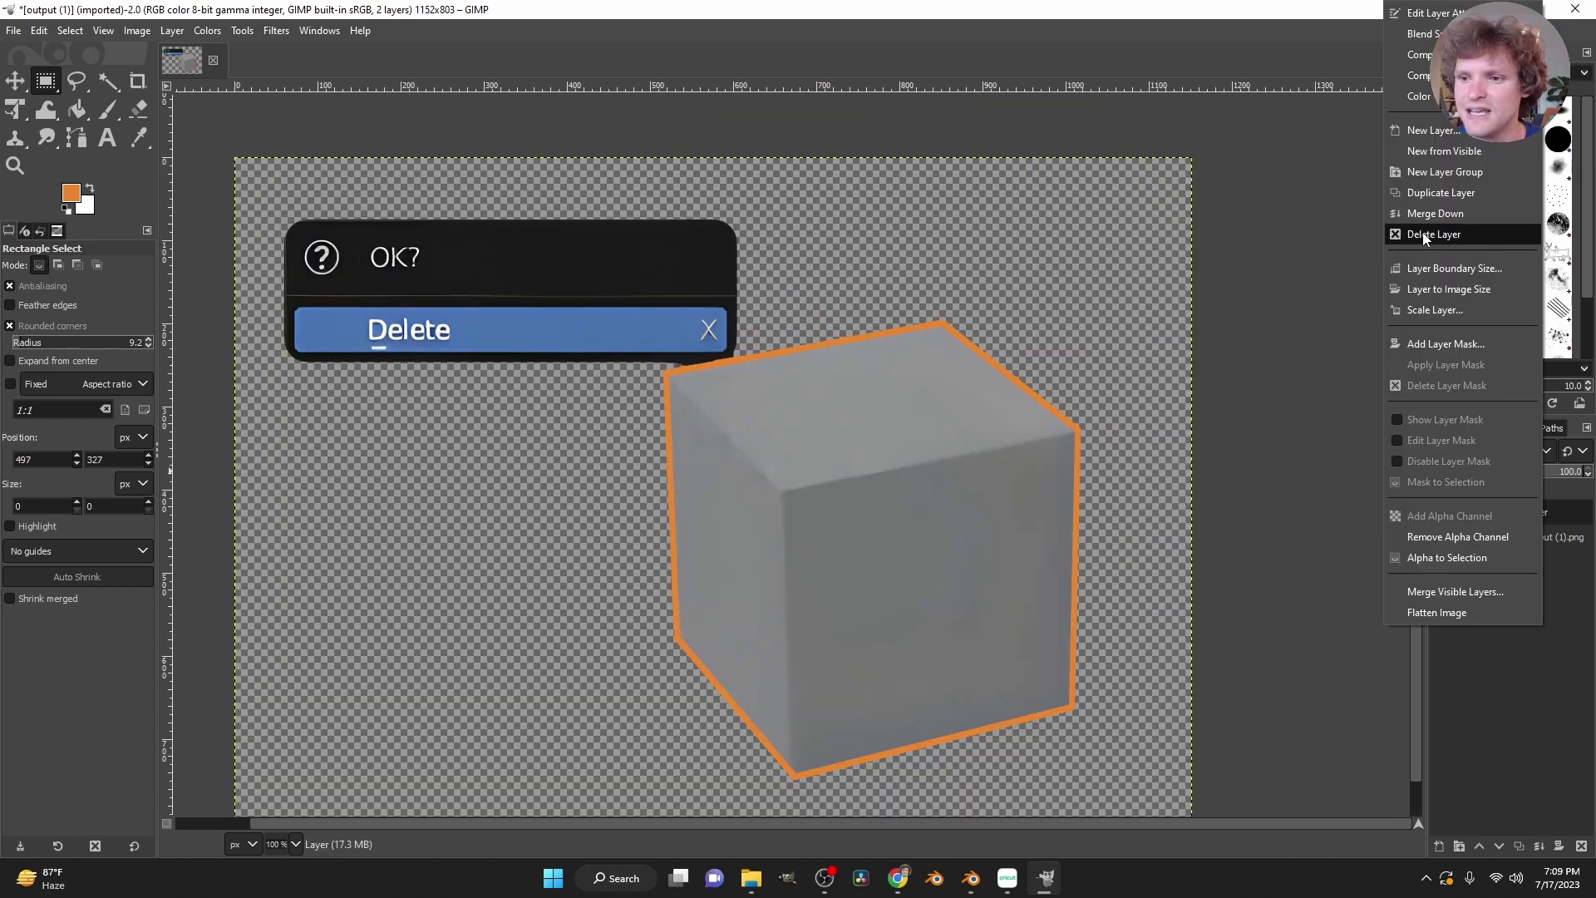
pyautogui.click(1435, 213)
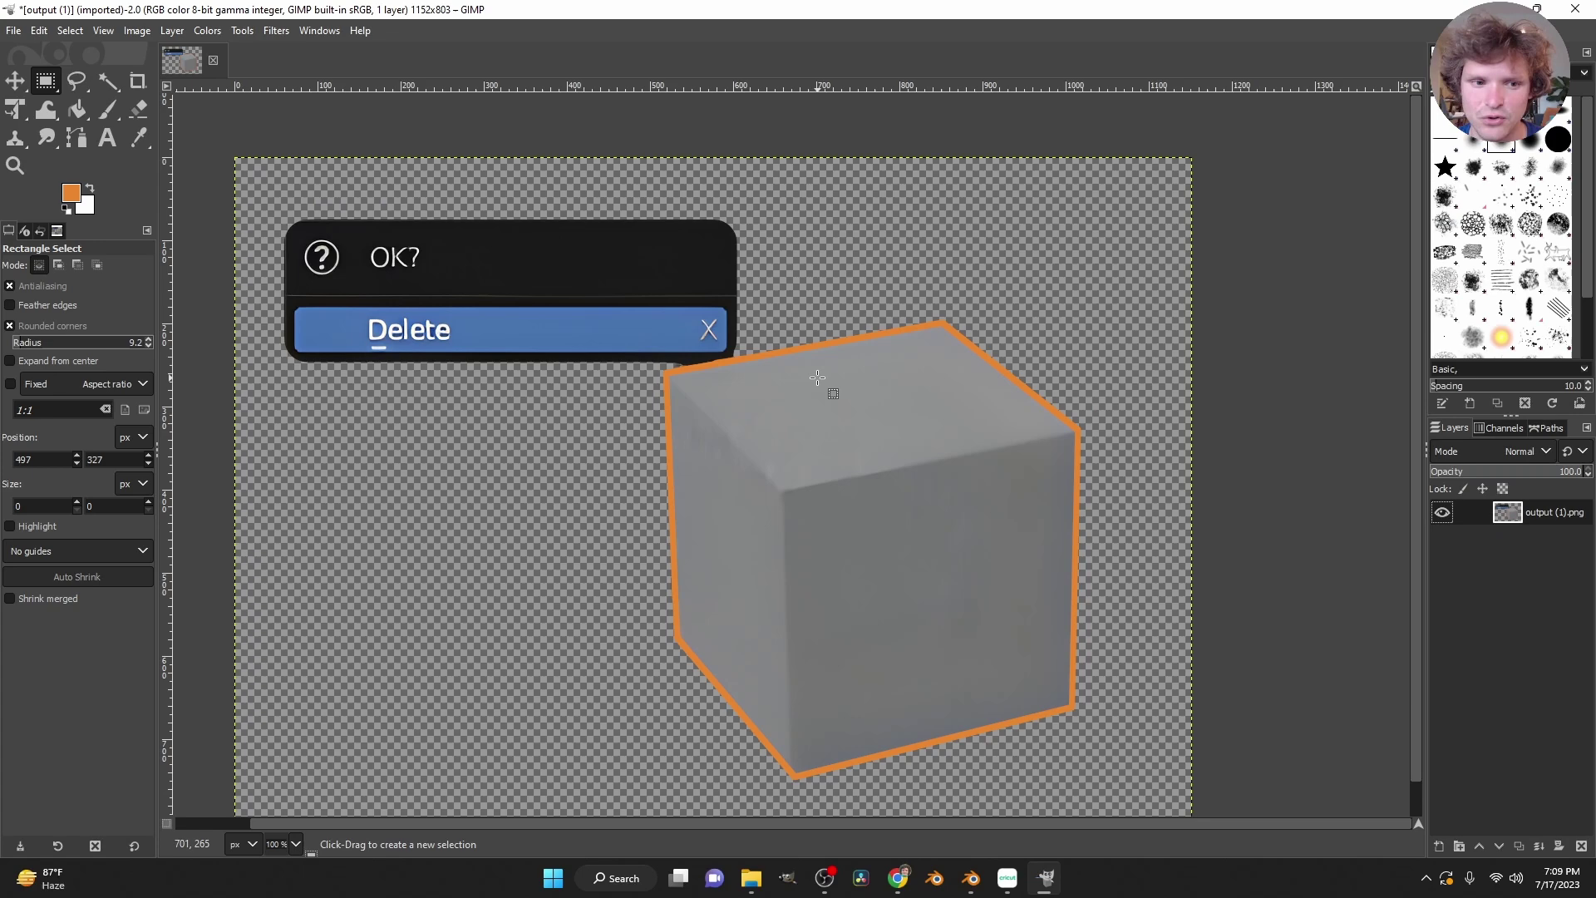
# Nudge the cube image slightly right and down and scale it down a little.
pyautogui.scroll(-1, 817, 378)
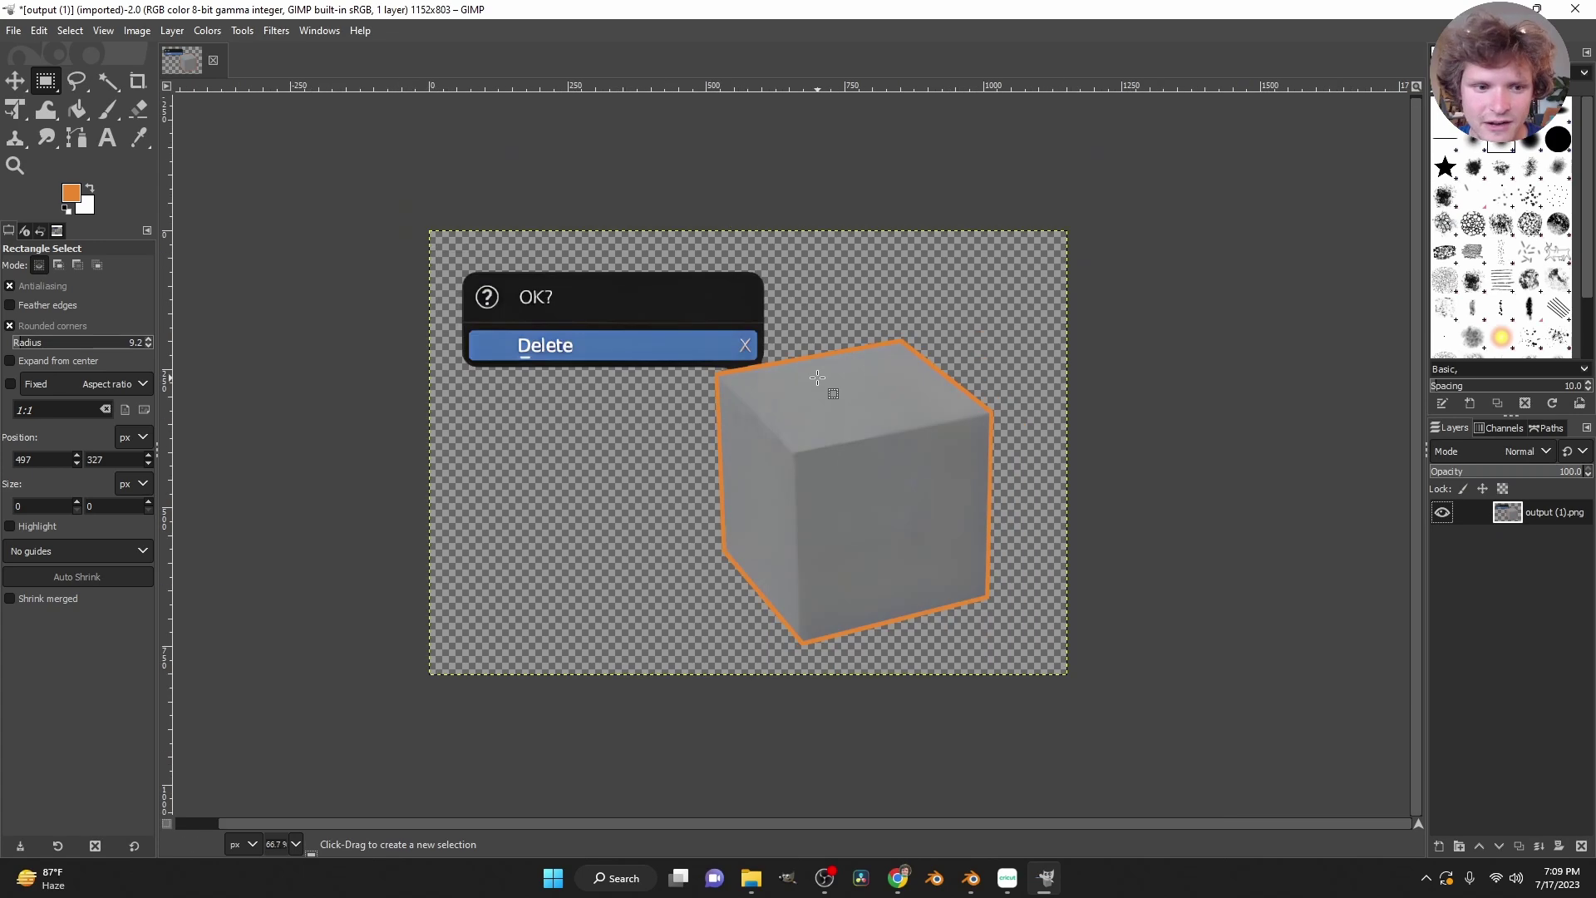
pyautogui.click(15, 82)
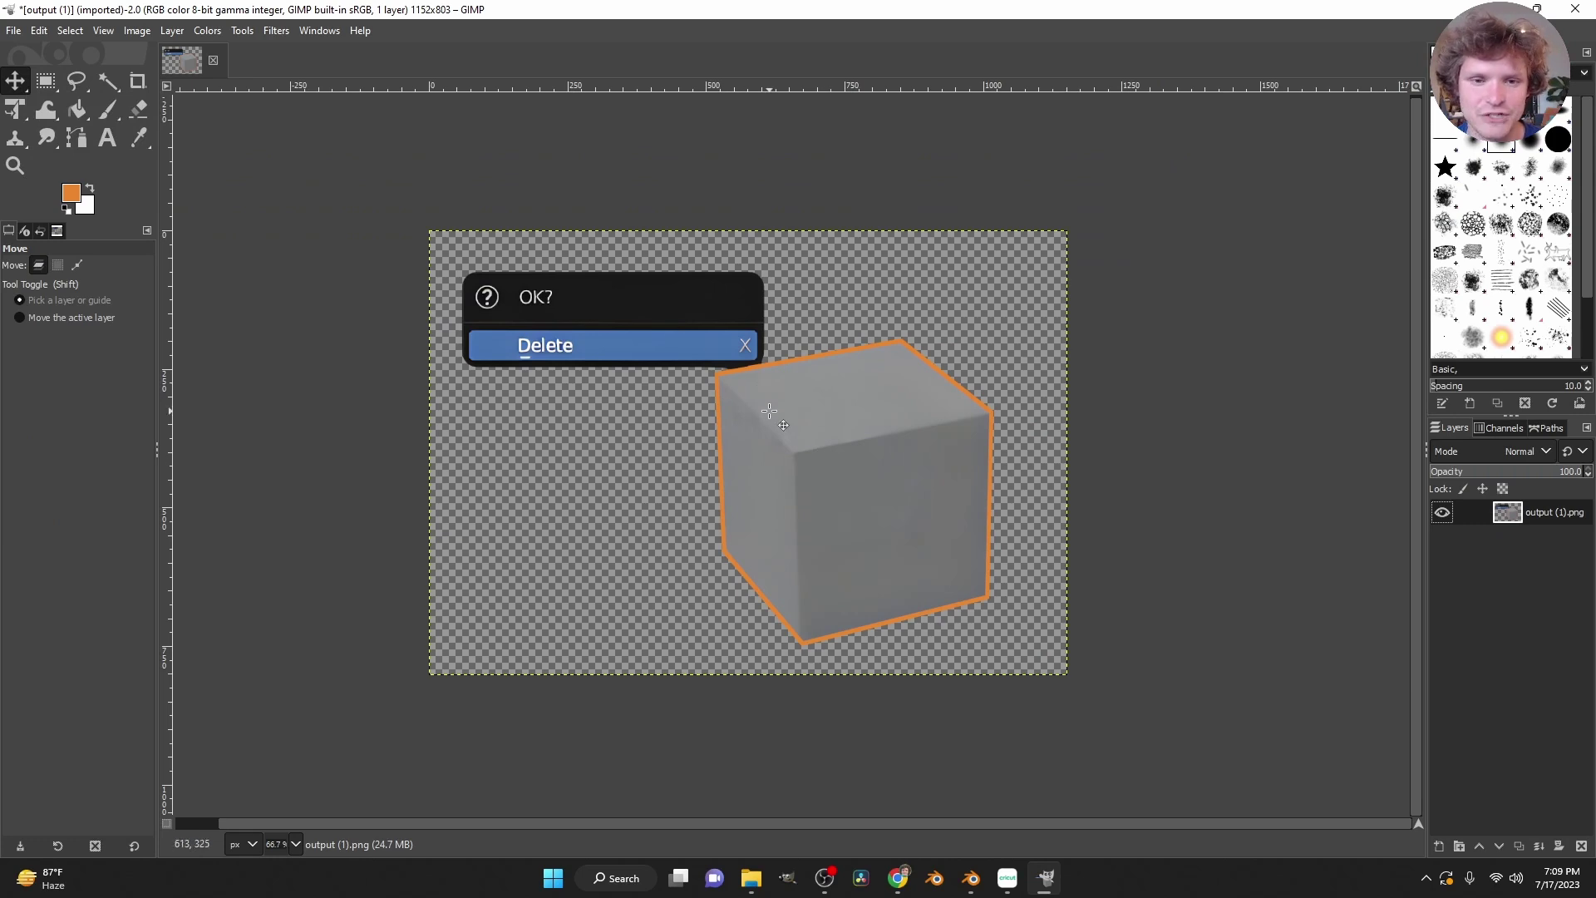
pyautogui.moveTo(769, 411); pyautogui.dragTo(777, 415)
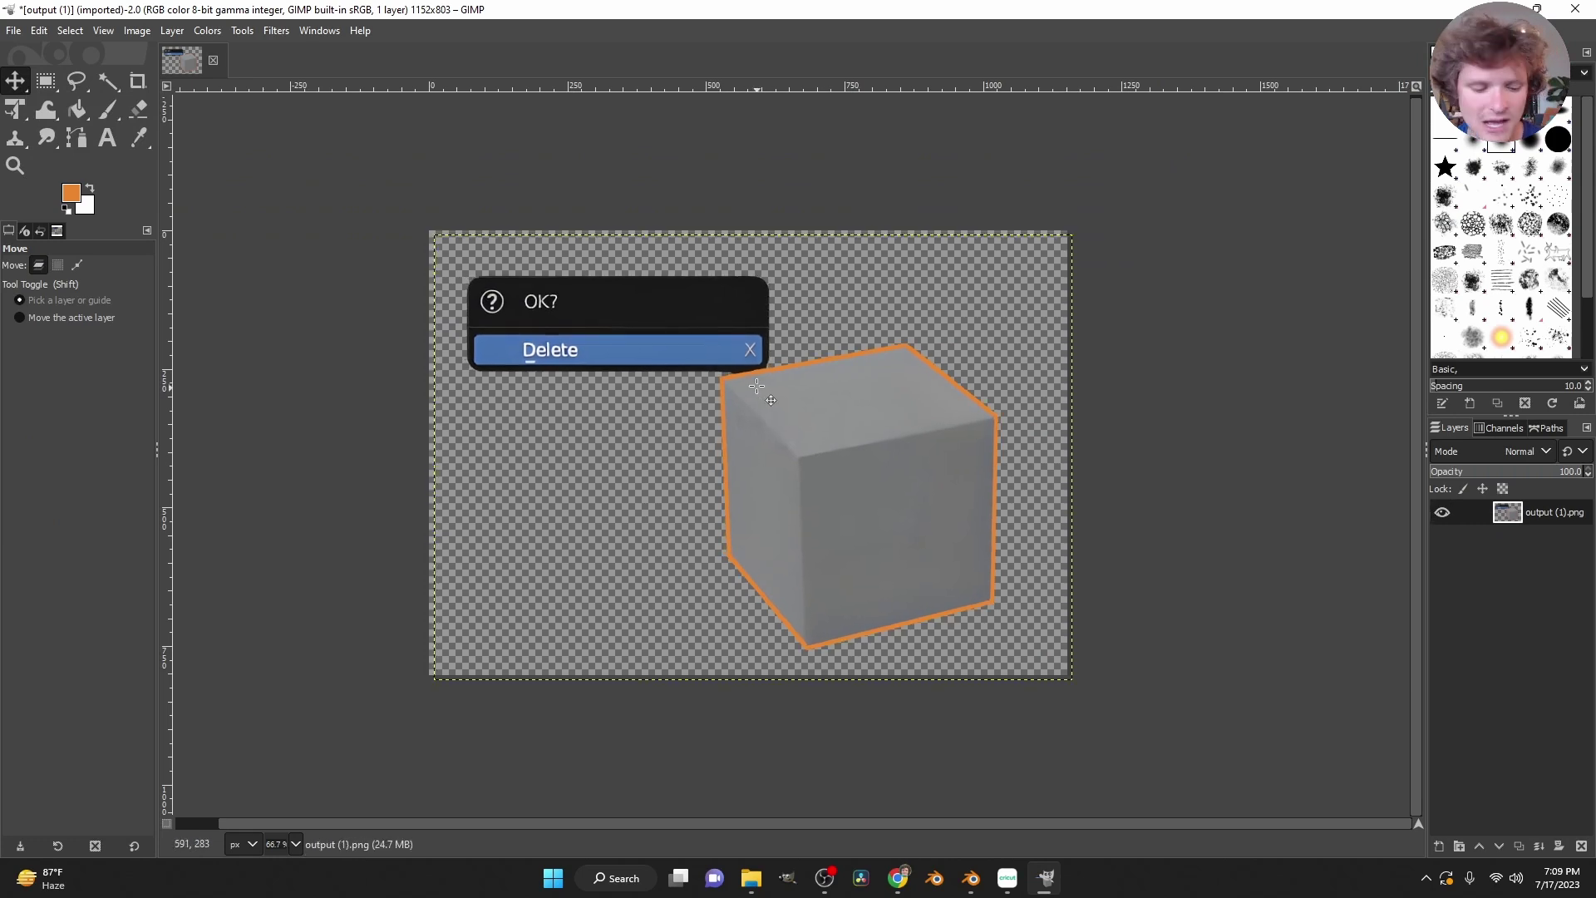
pyautogui.hotkey('shift', 't')
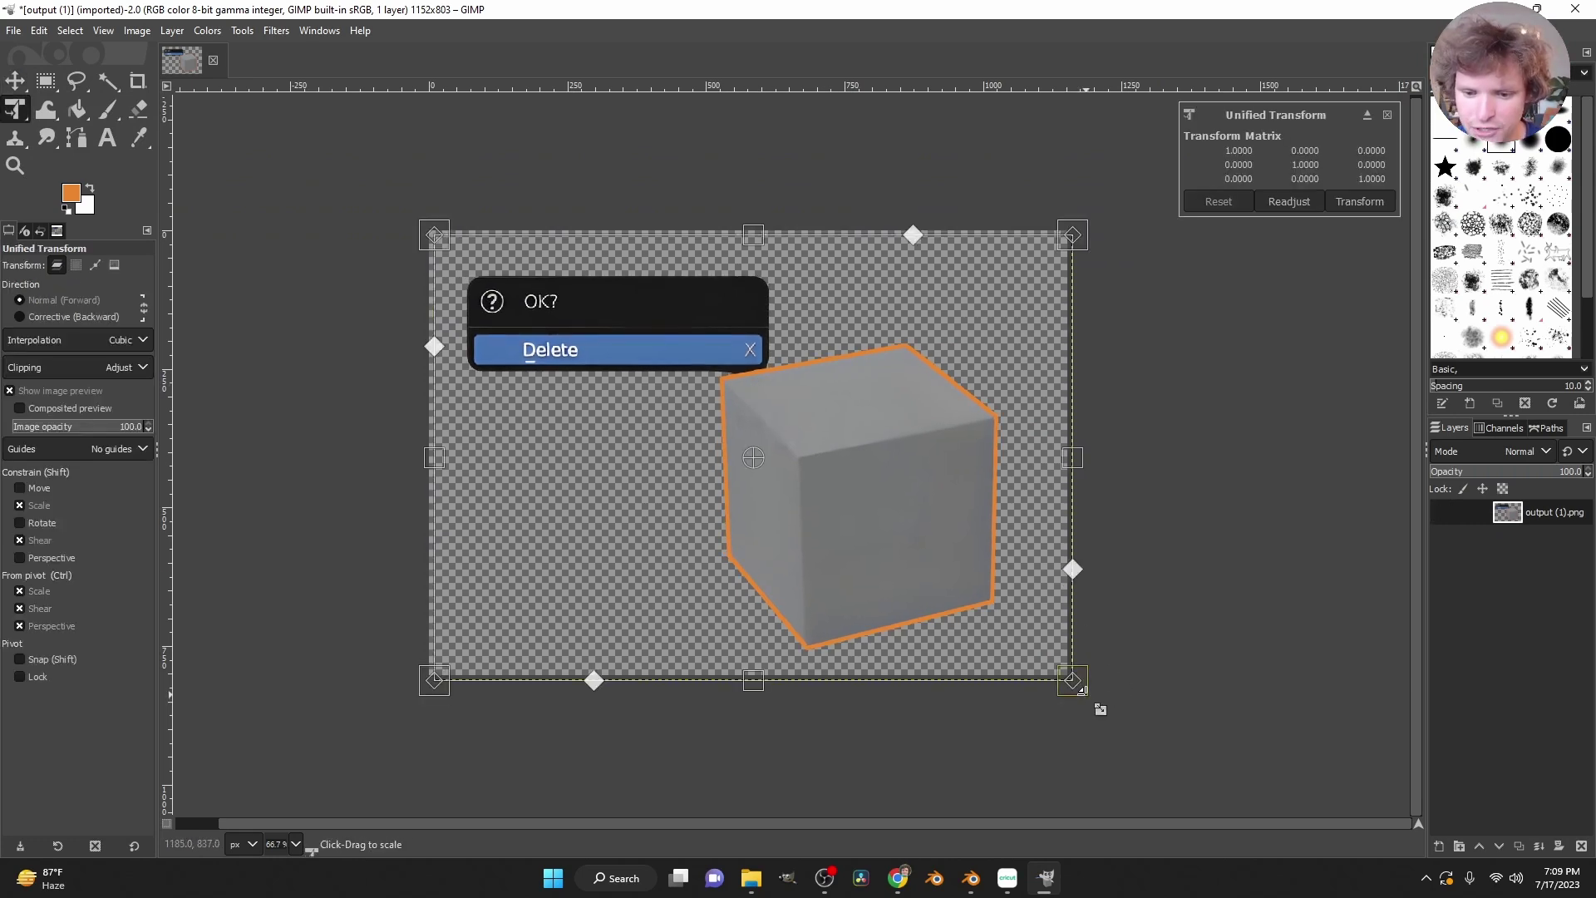
pyautogui.moveTo(1071, 680); pyautogui.dragTo(1056, 668)
pyautogui.press('Return')
pyautogui.click(14, 81)
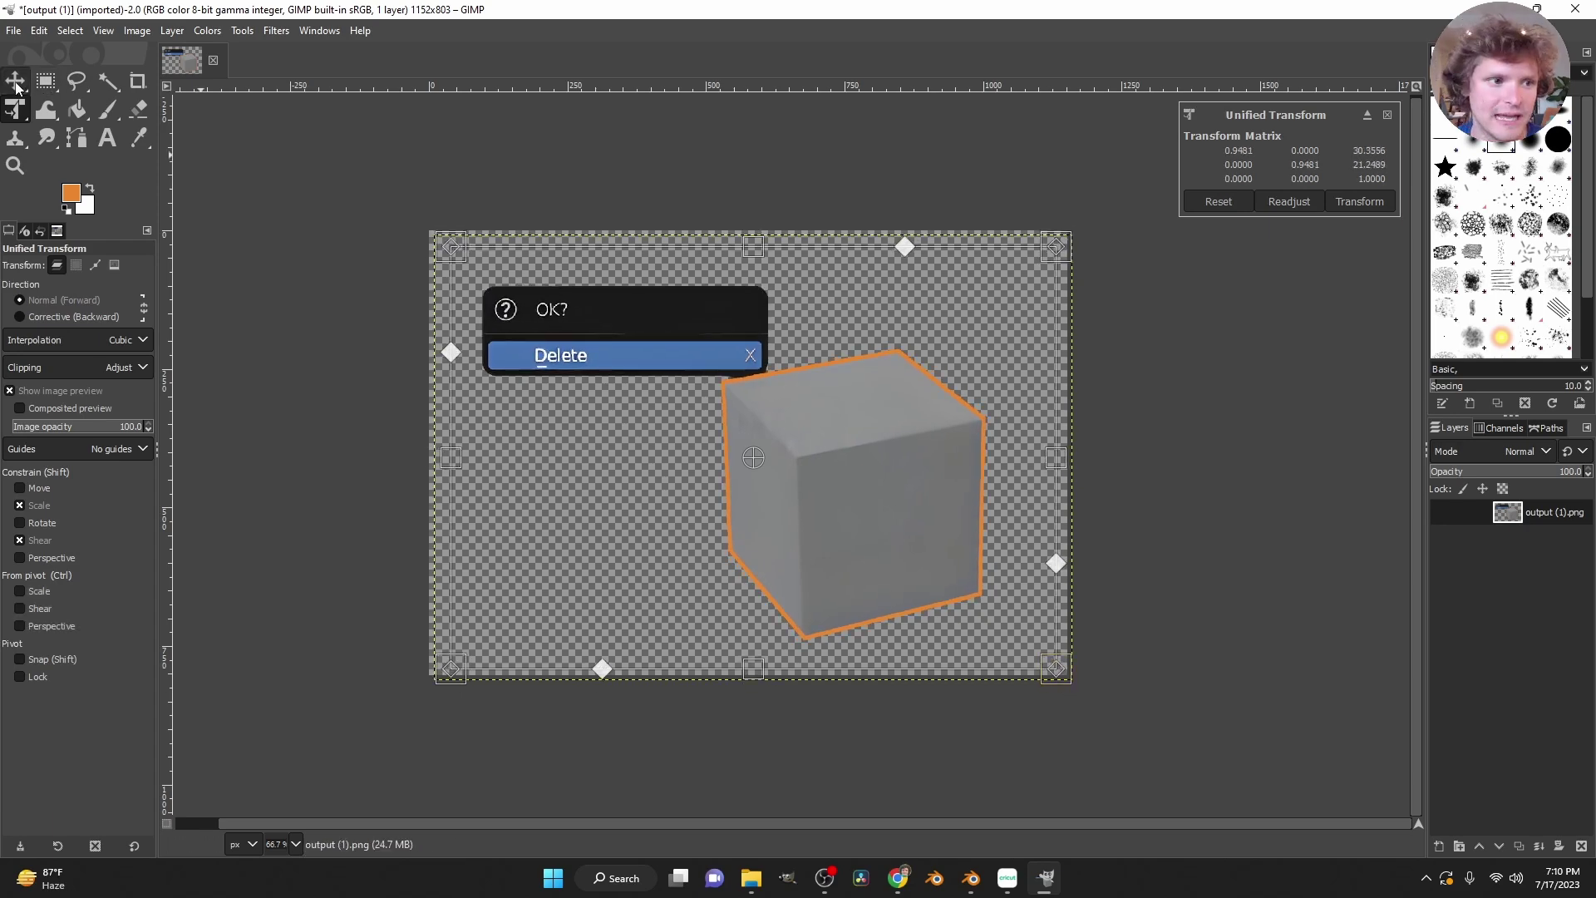
pyautogui.press('Delete')
# Add a transparent layer beneath the cube image and select the graphic's opaque outline.
pyautogui.click(1439, 845)
pyautogui.click(1485, 826)
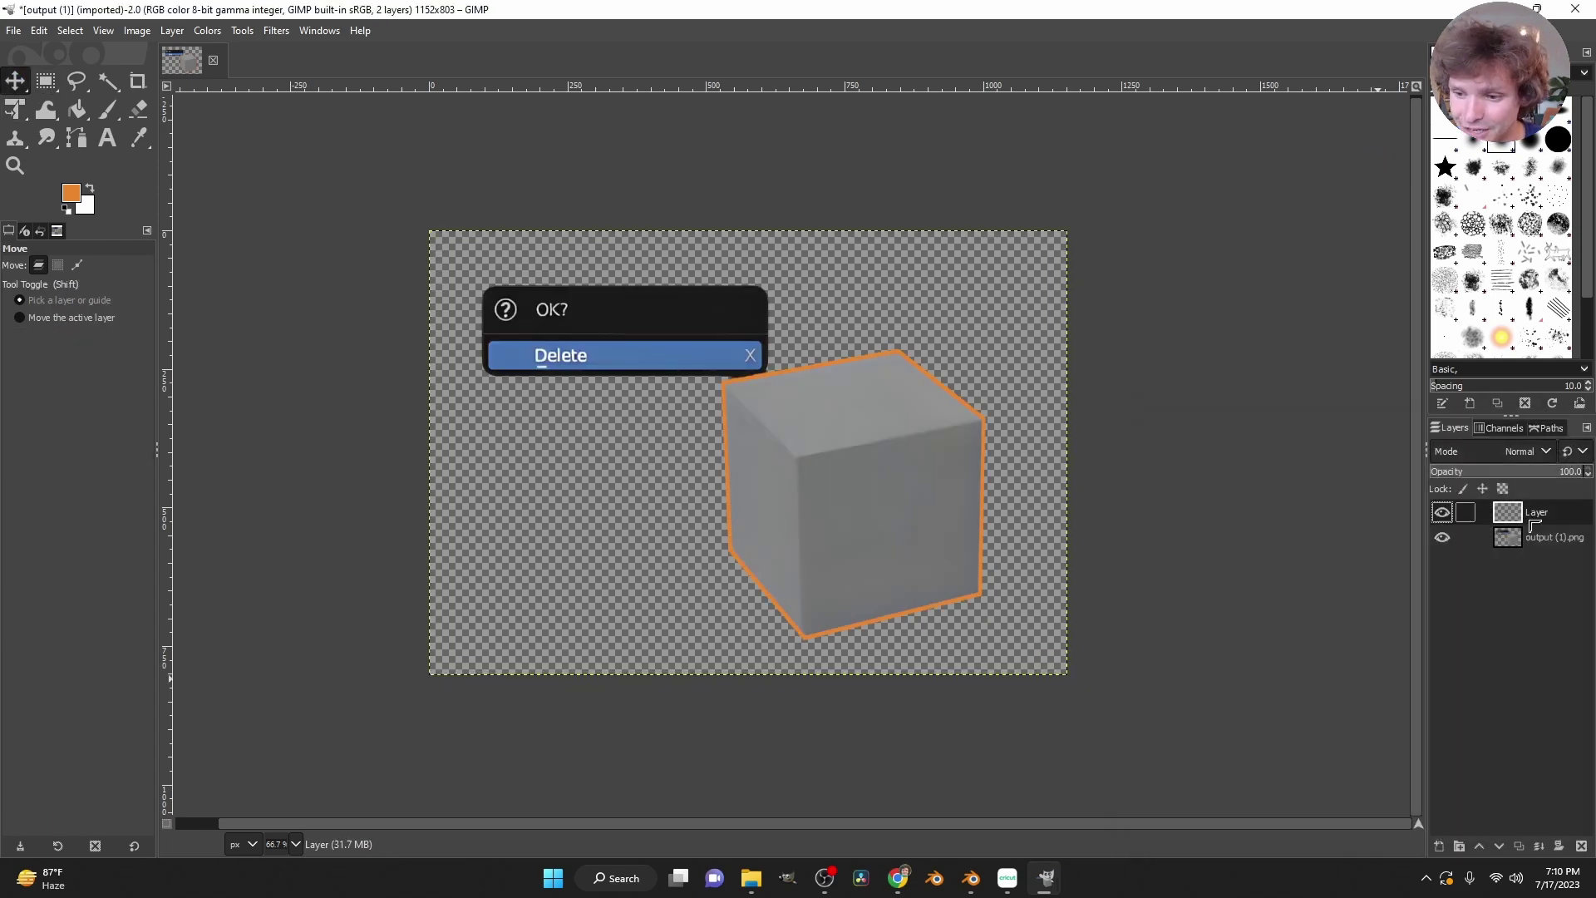
pyautogui.moveTo(1534, 525); pyautogui.dragTo(1536, 567)
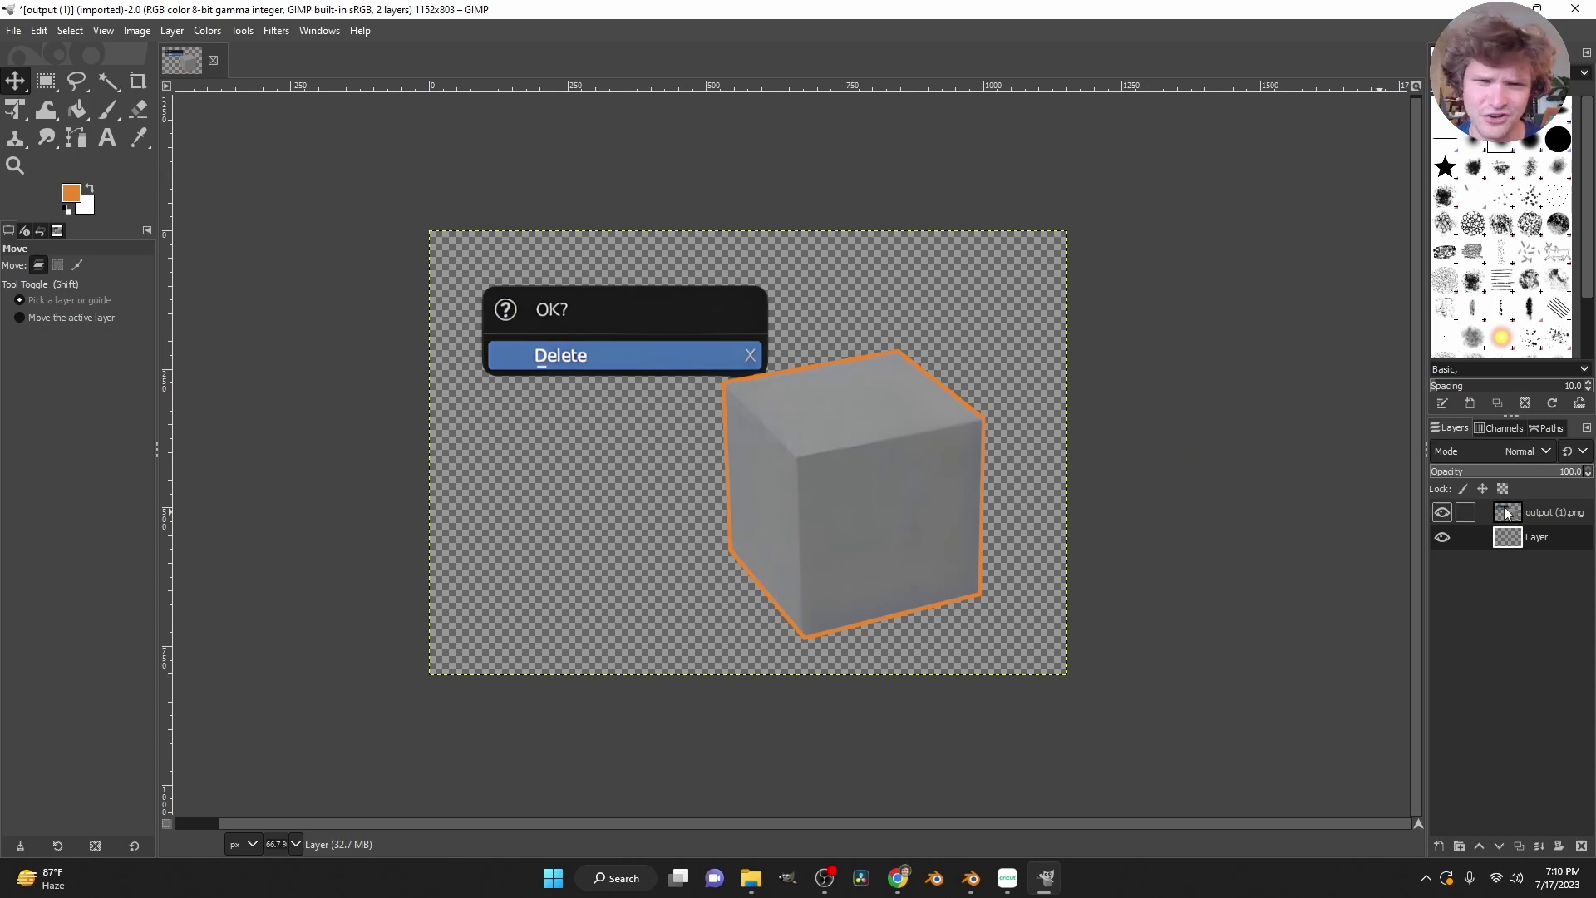
pyautogui.press('alt')
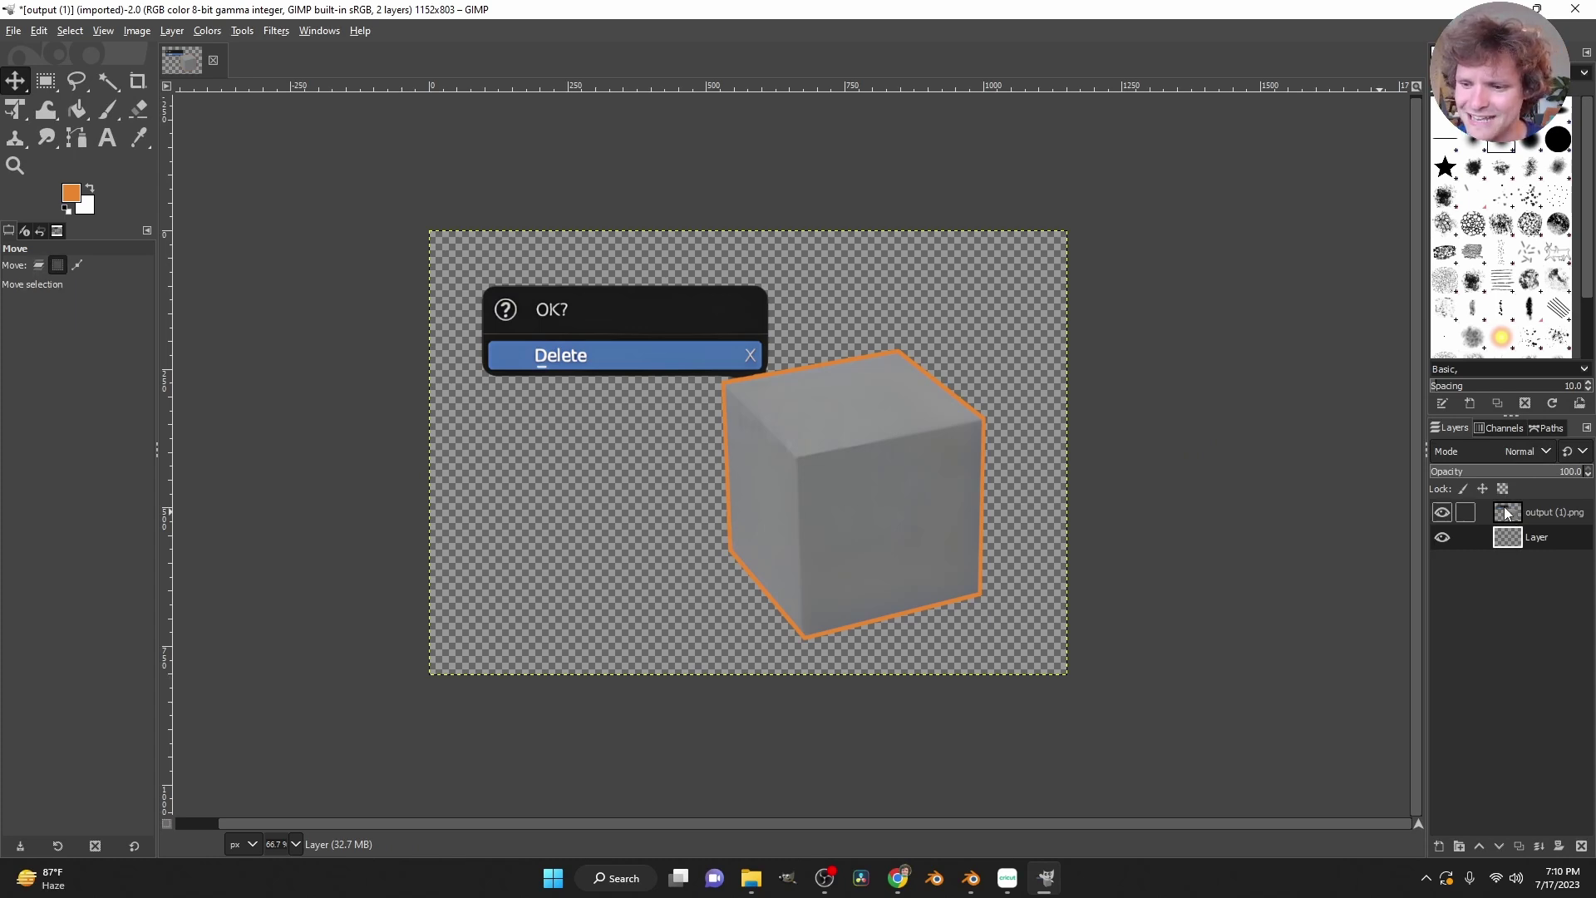
pyautogui.keyDown('alt'); pyautogui.click(1507, 513); pyautogui.keyUp('alt')
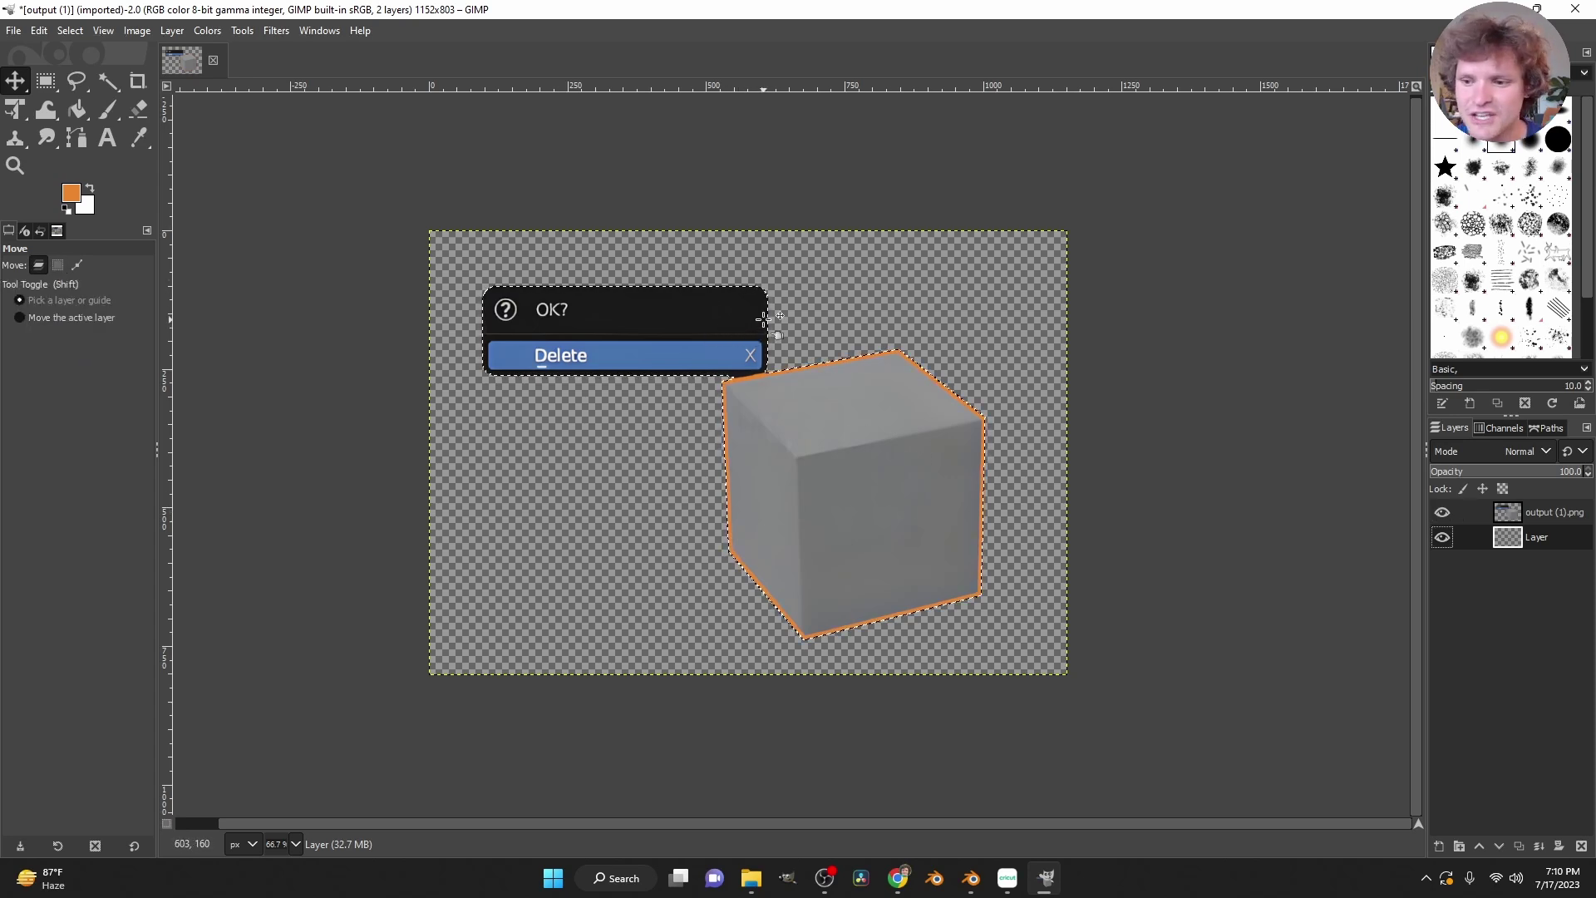
# Grow the selection by 20 px around the cube and OK? Delete panel.
pyautogui.click(68, 31)
pyautogui.click(97, 279)
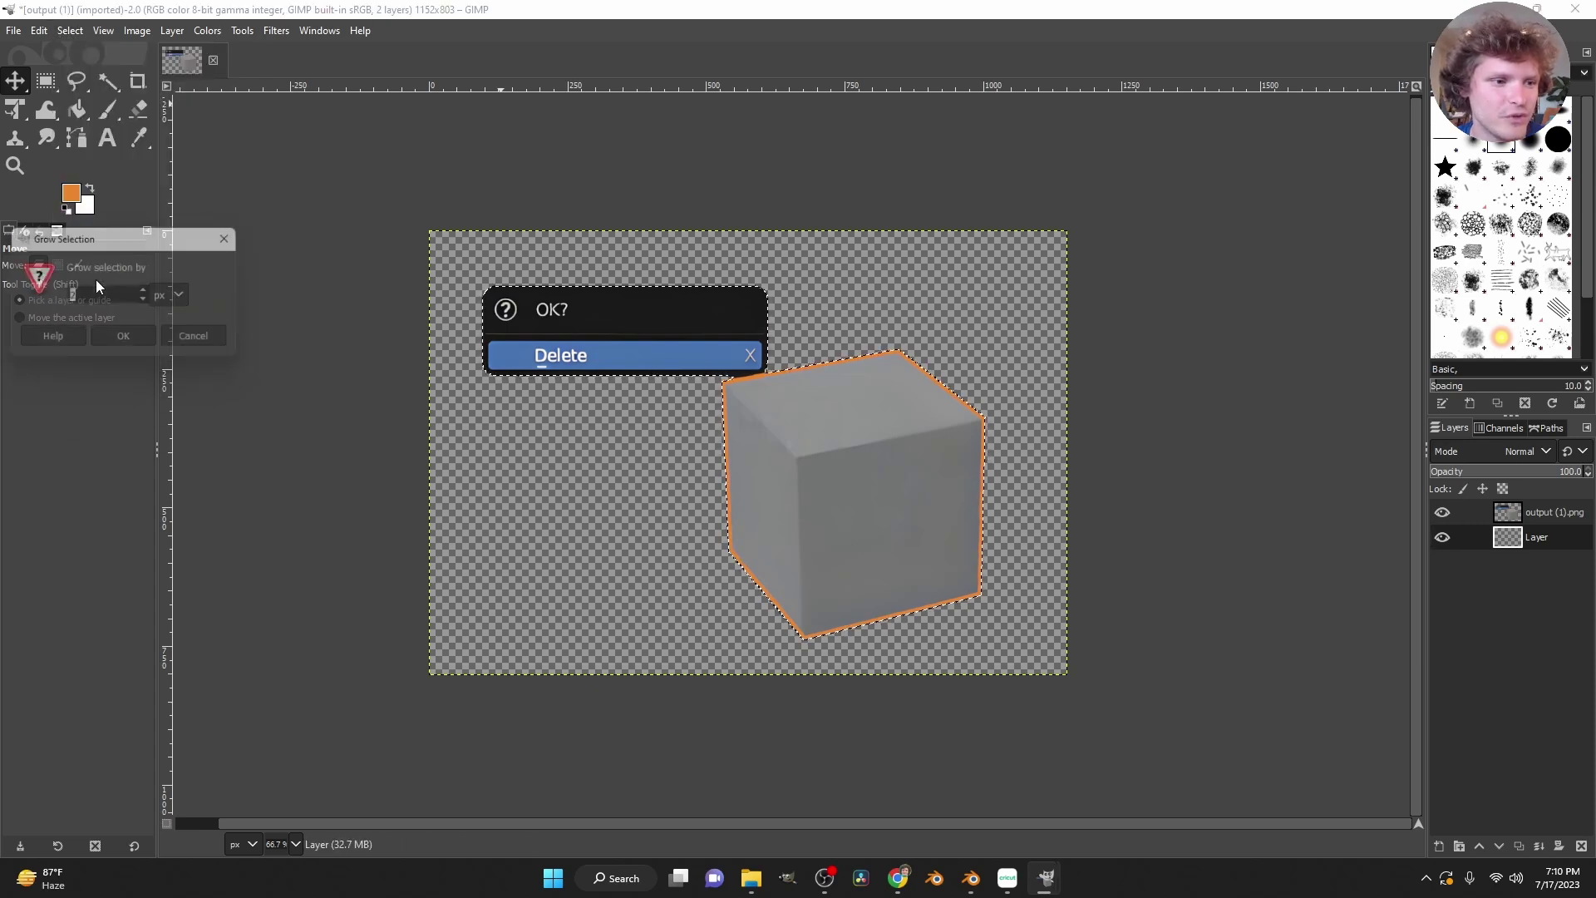
pyautogui.press('Return')
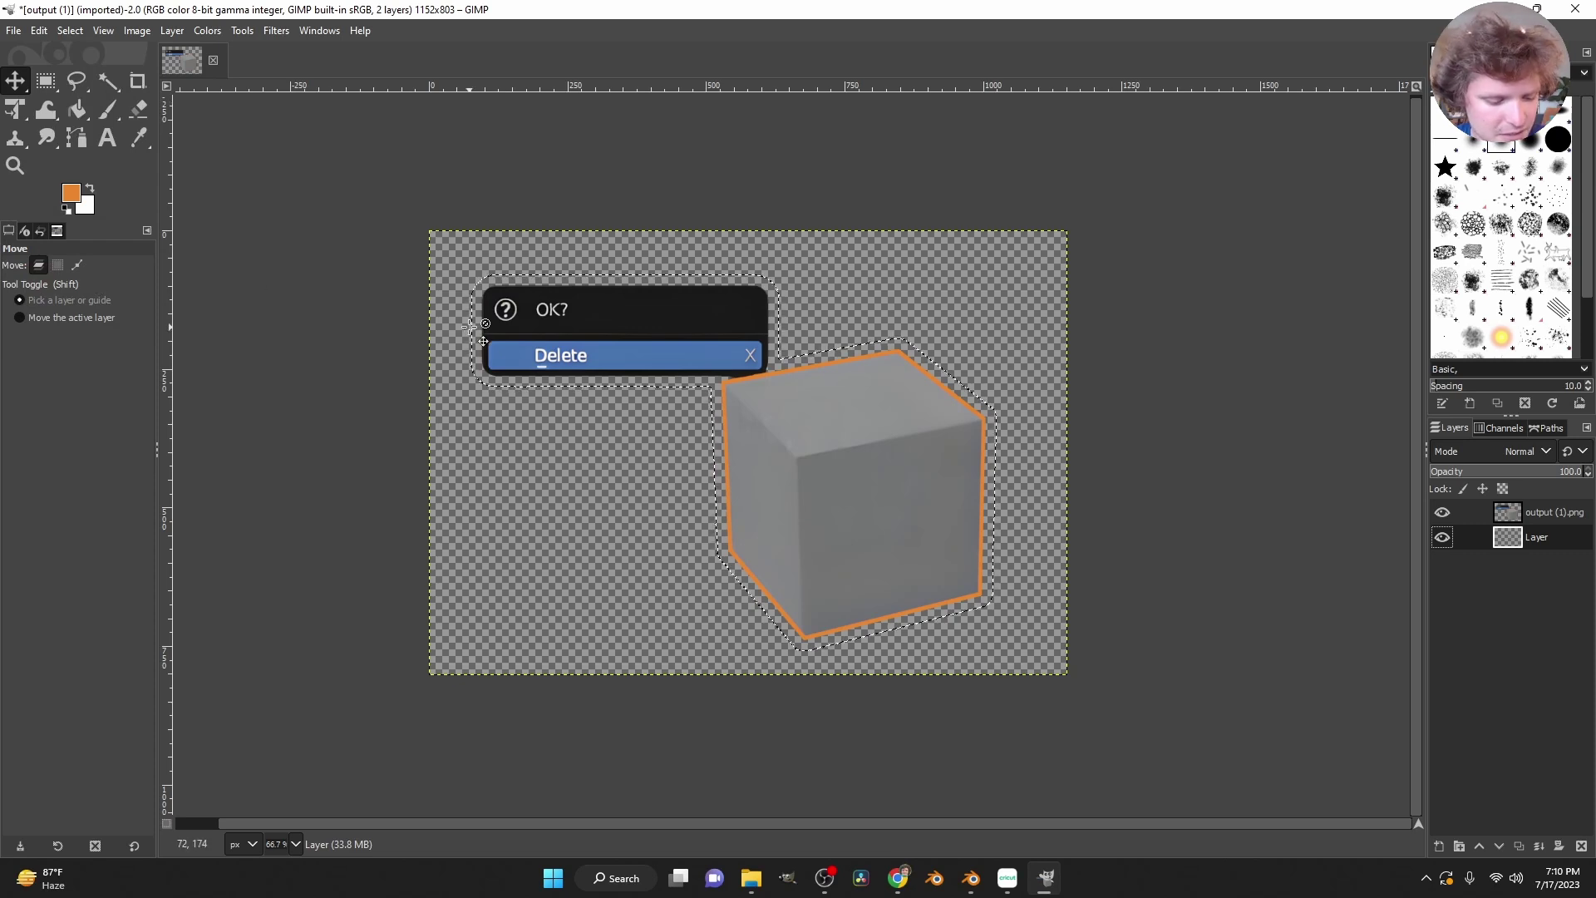
pyautogui.hotkey('ctrl', 'z')
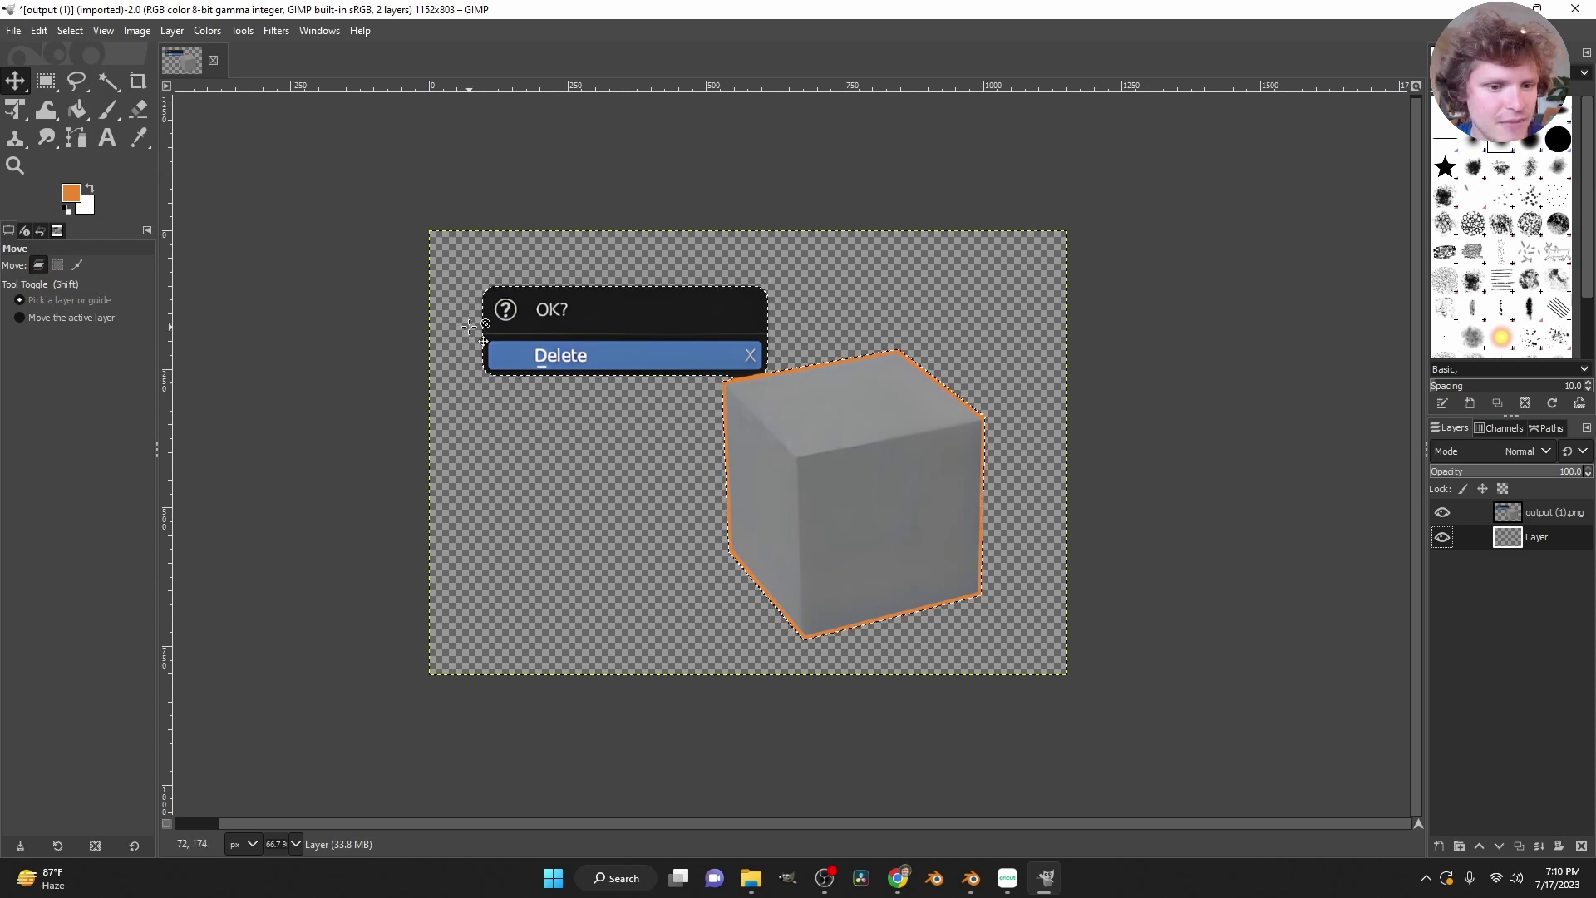
pyautogui.click(54, 30)
pyautogui.click(113, 288)
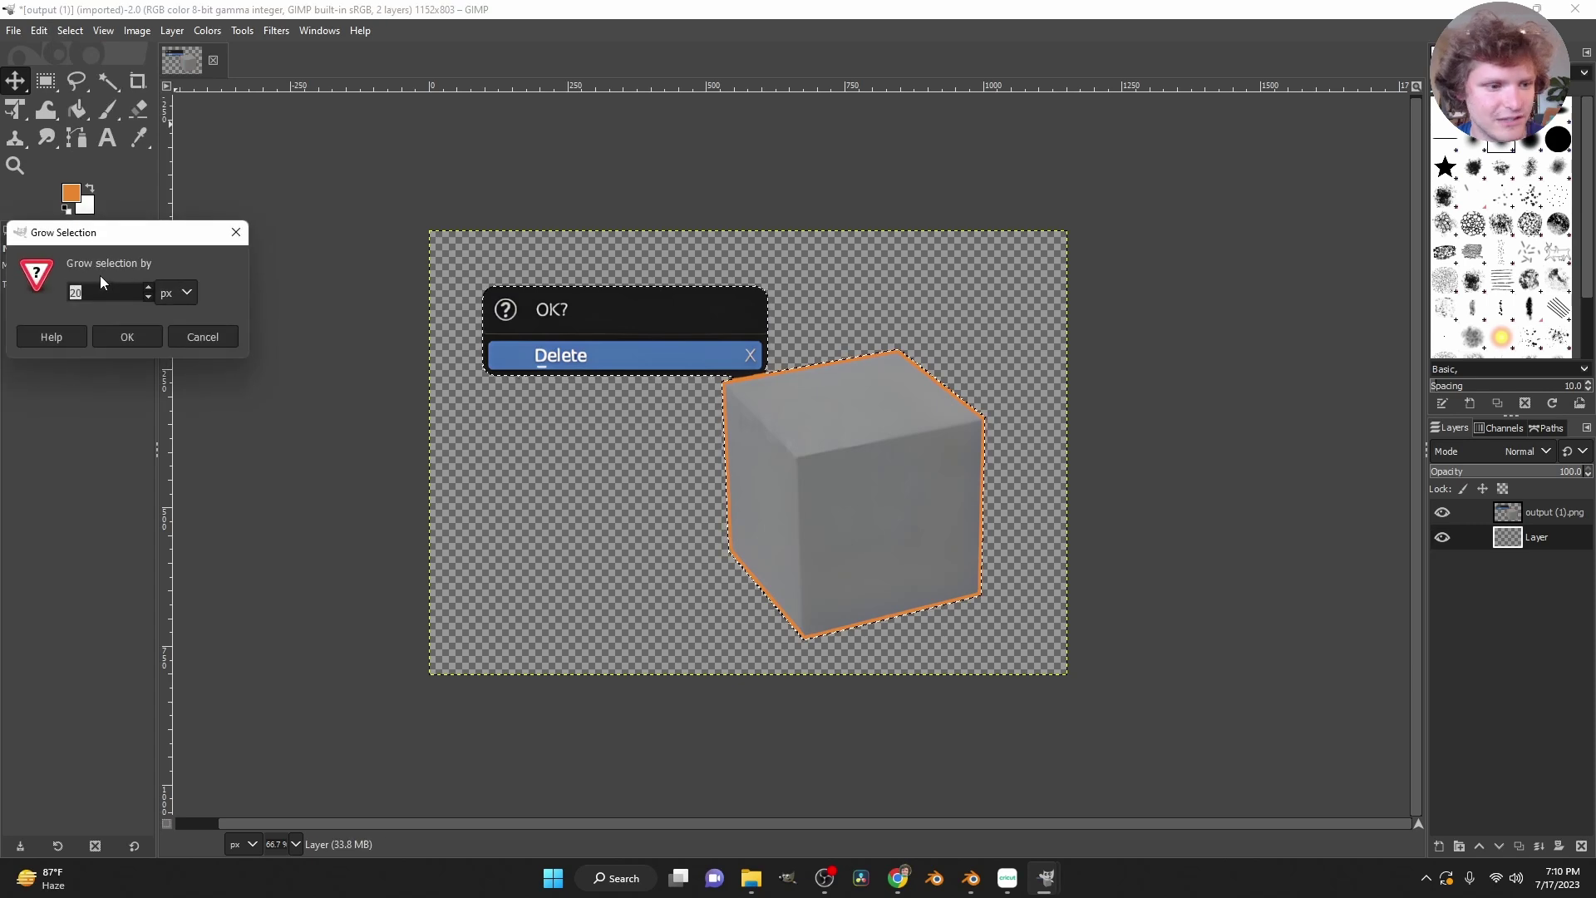
pyautogui.click(128, 329)
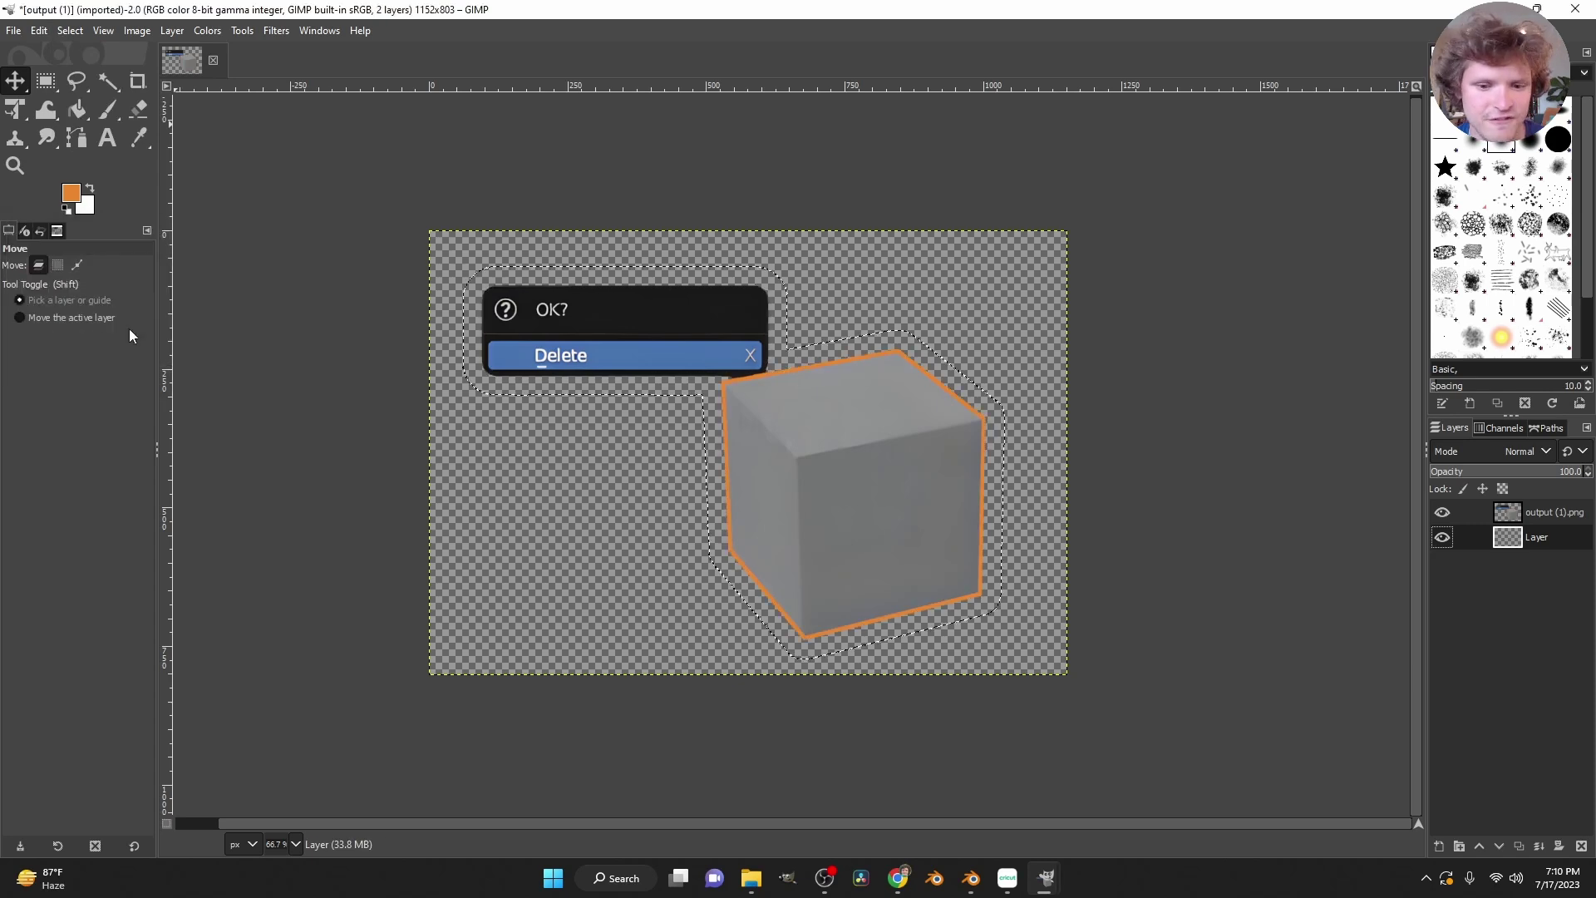
# Bucket-fill the grown selection with white on the lower layer, then reselect output (1).png.
pyautogui.click(77, 108)
pyautogui.click(71, 193)
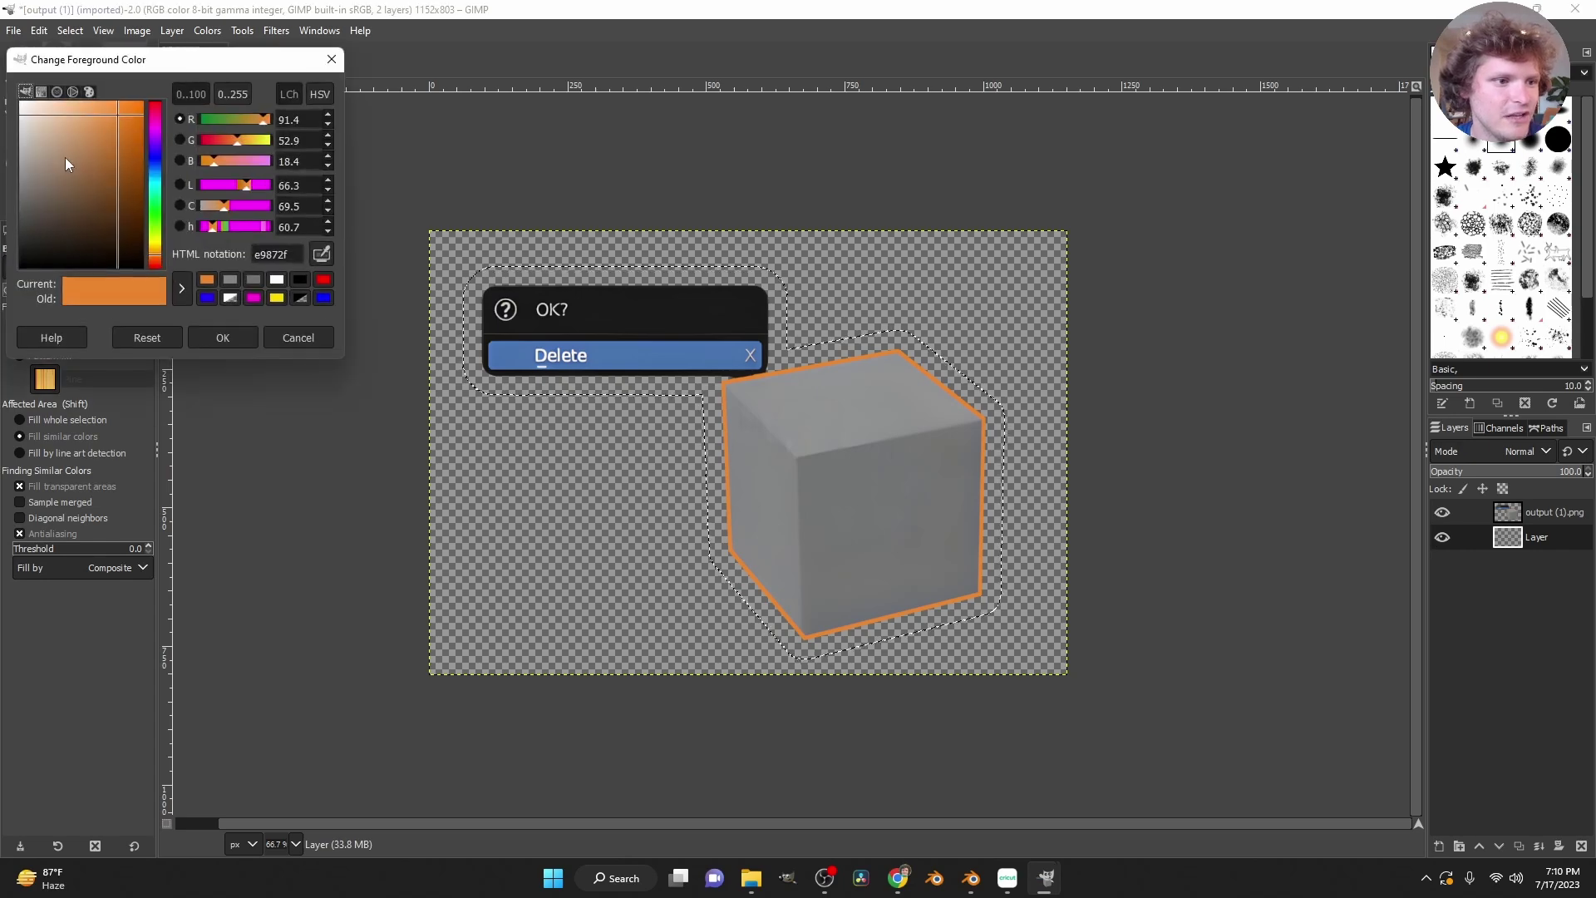
pyautogui.click(223, 338)
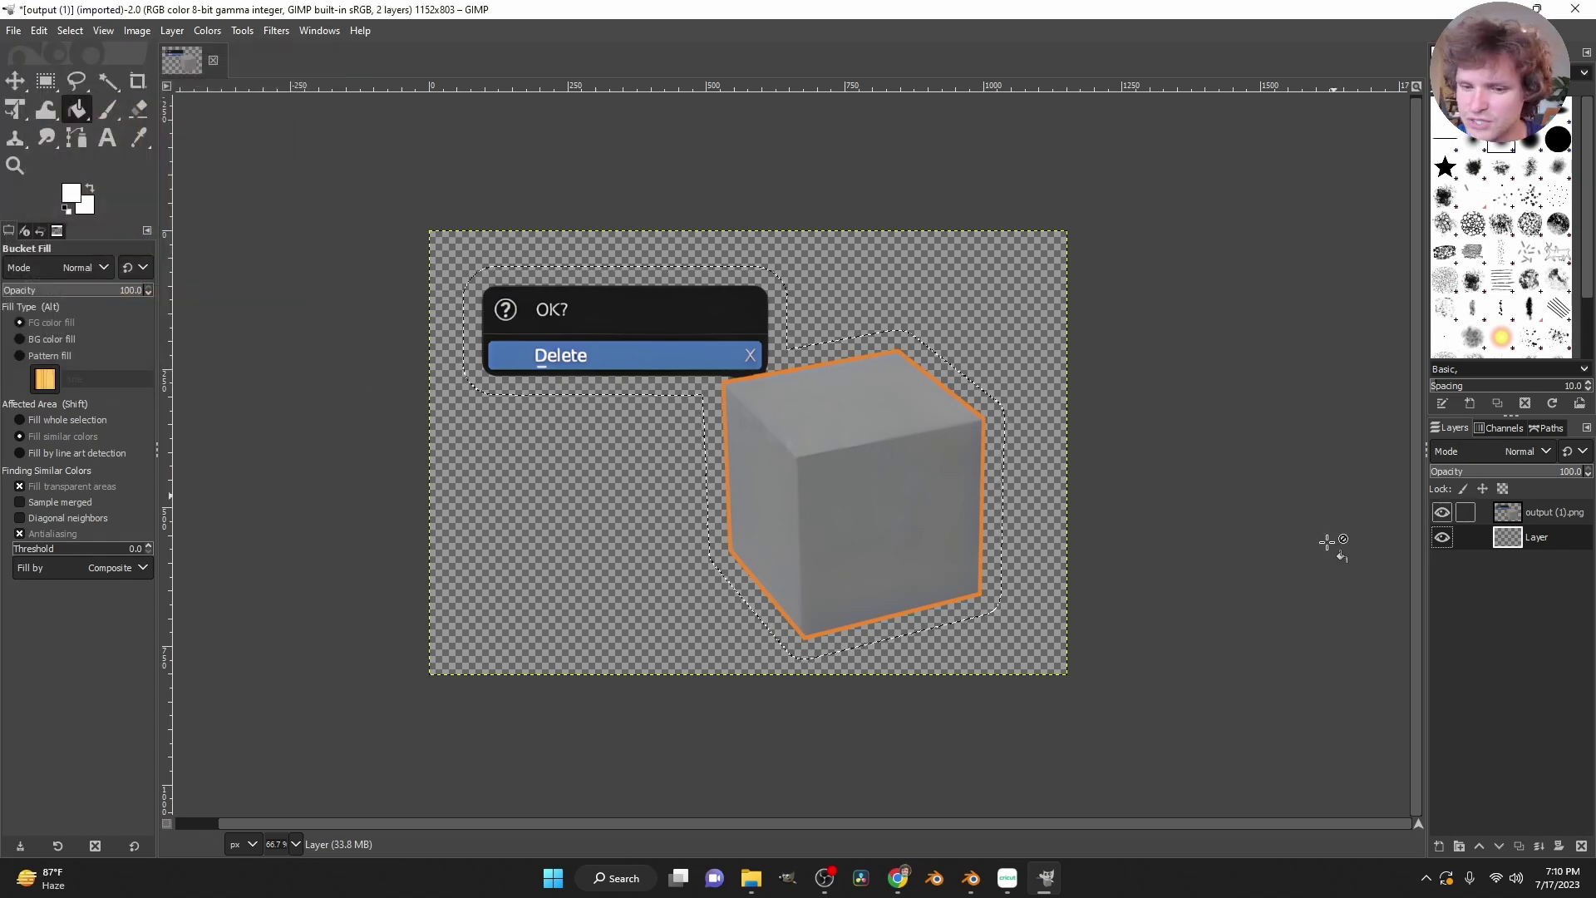
pyautogui.click(755, 463)
pyautogui.press('r')
pyautogui.hotkey('ctrl', 'shift', 'a')
pyautogui.click(1573, 512)
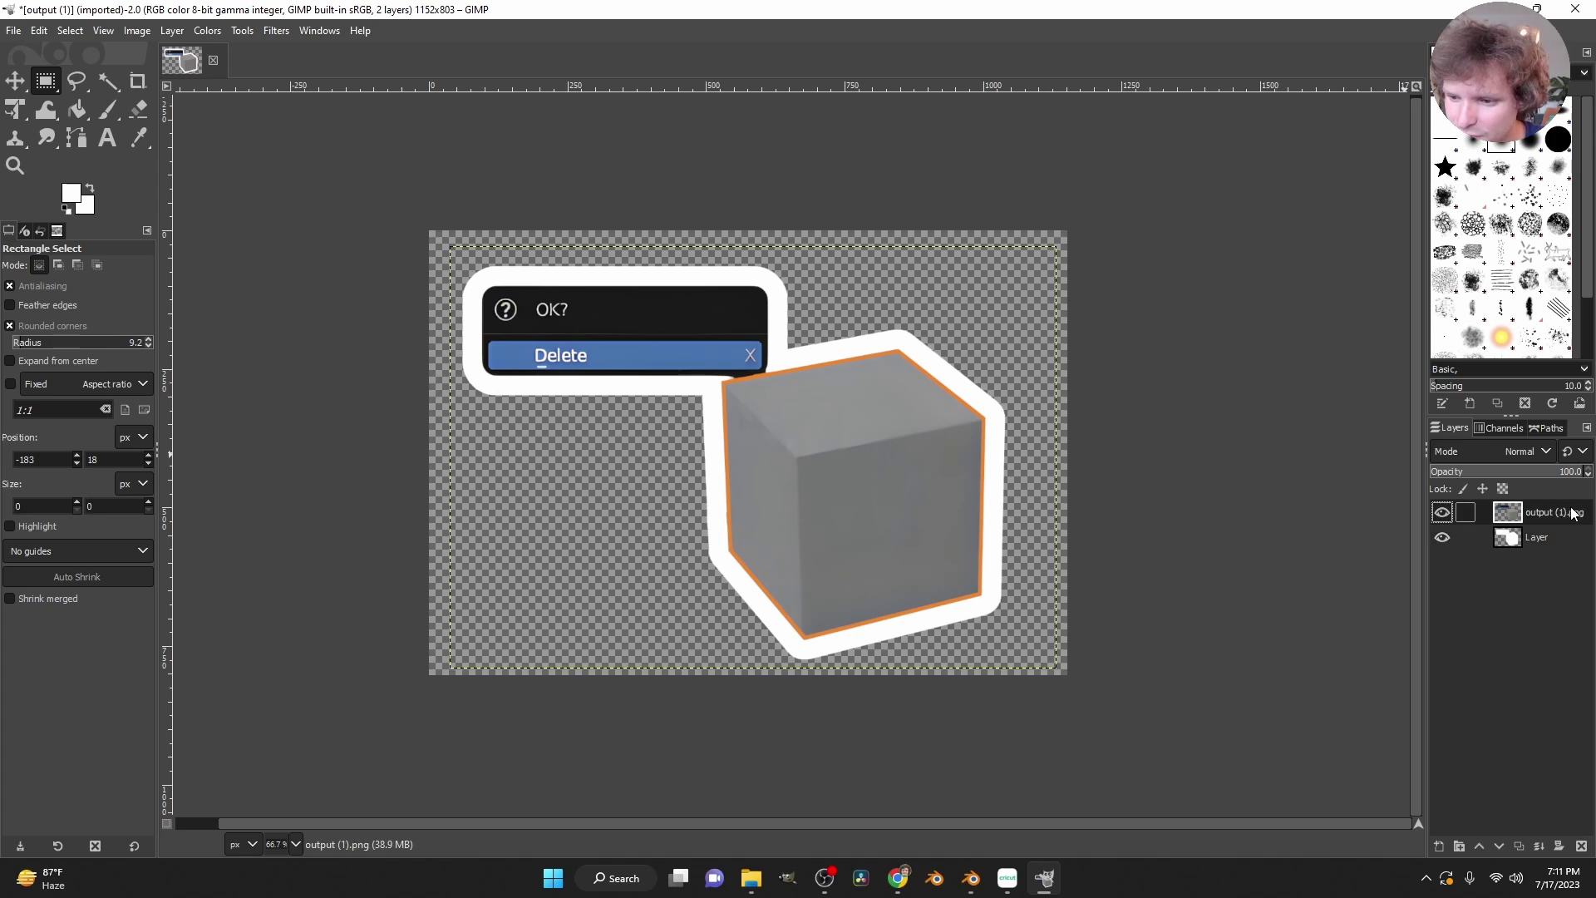
# Preview a Drop Shadow with blur 3.89, opacity 0.779 and offset about 6.45.
pyautogui.click(277, 31)
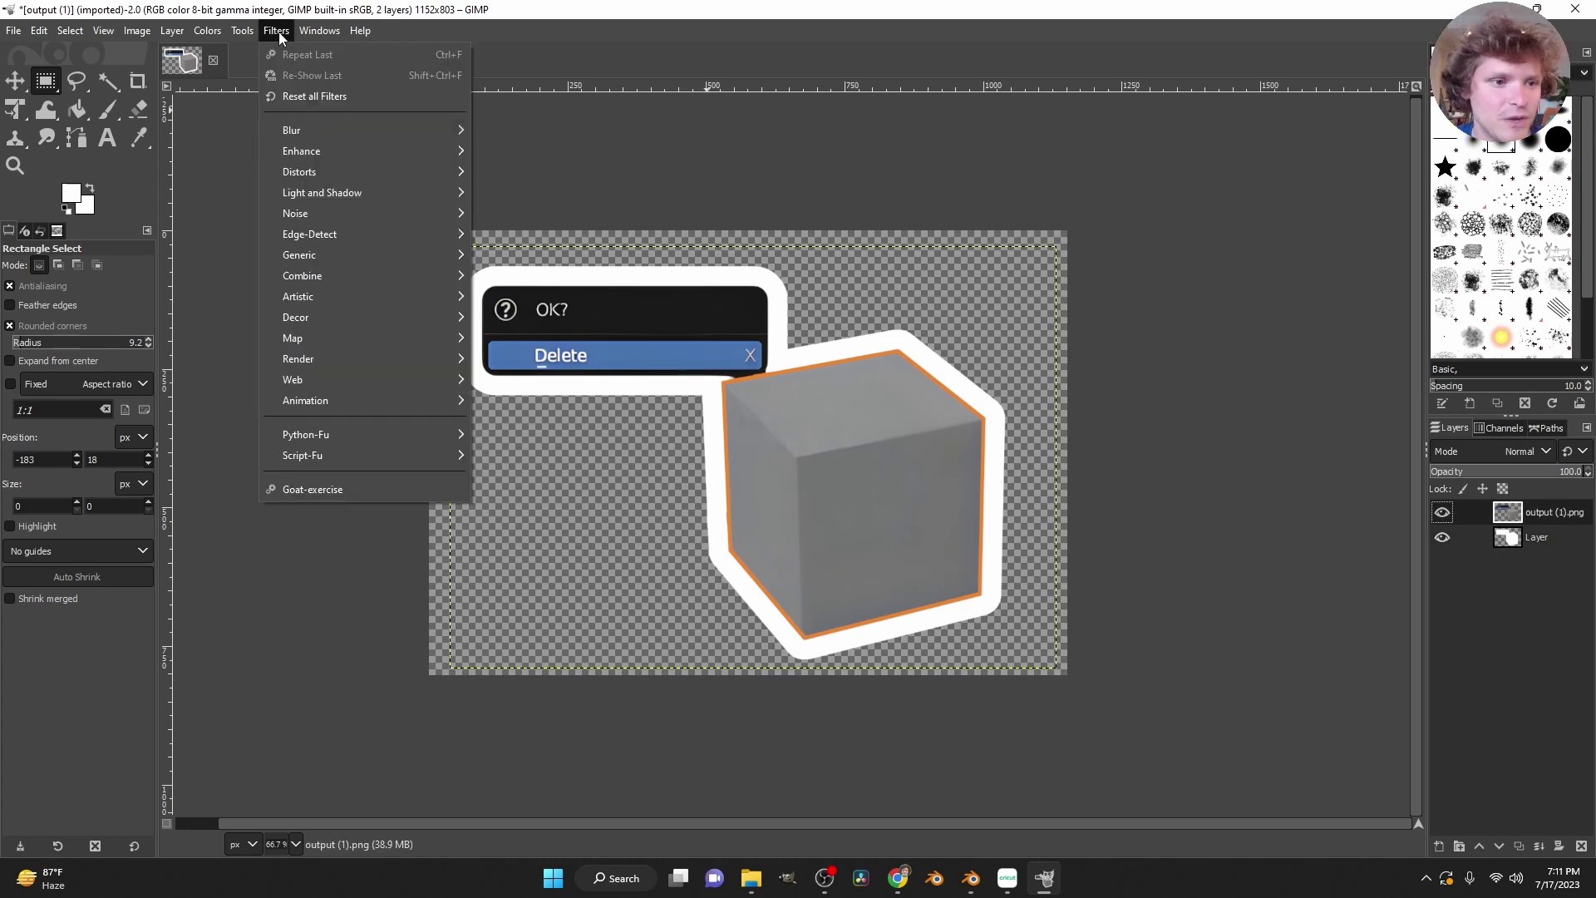
pyautogui.moveTo(327, 197)
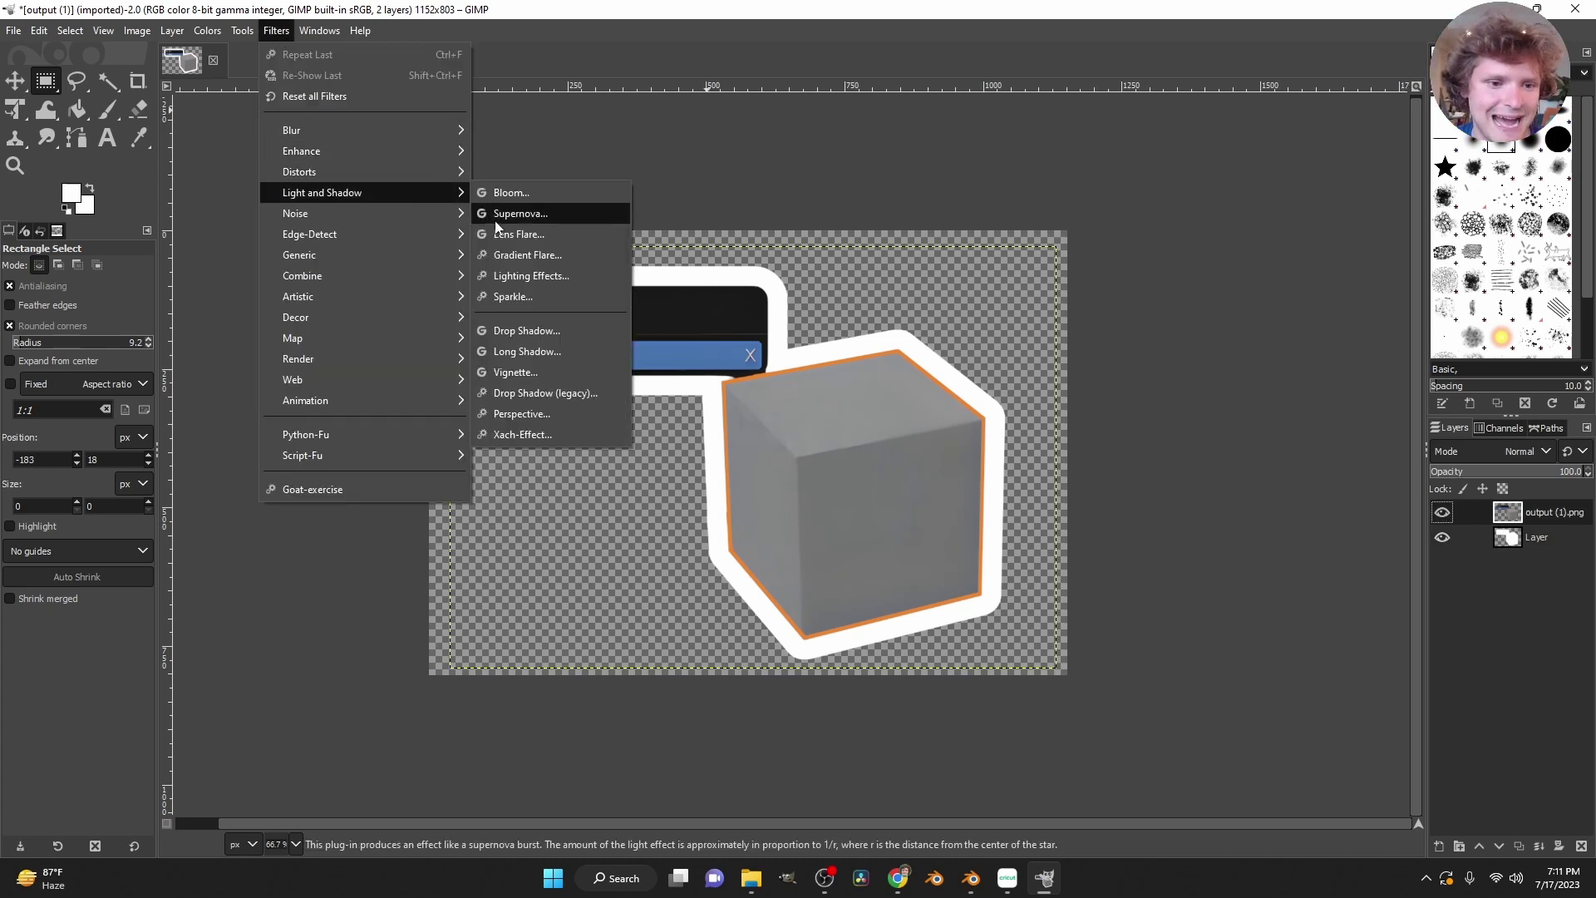
pyautogui.click(527, 331)
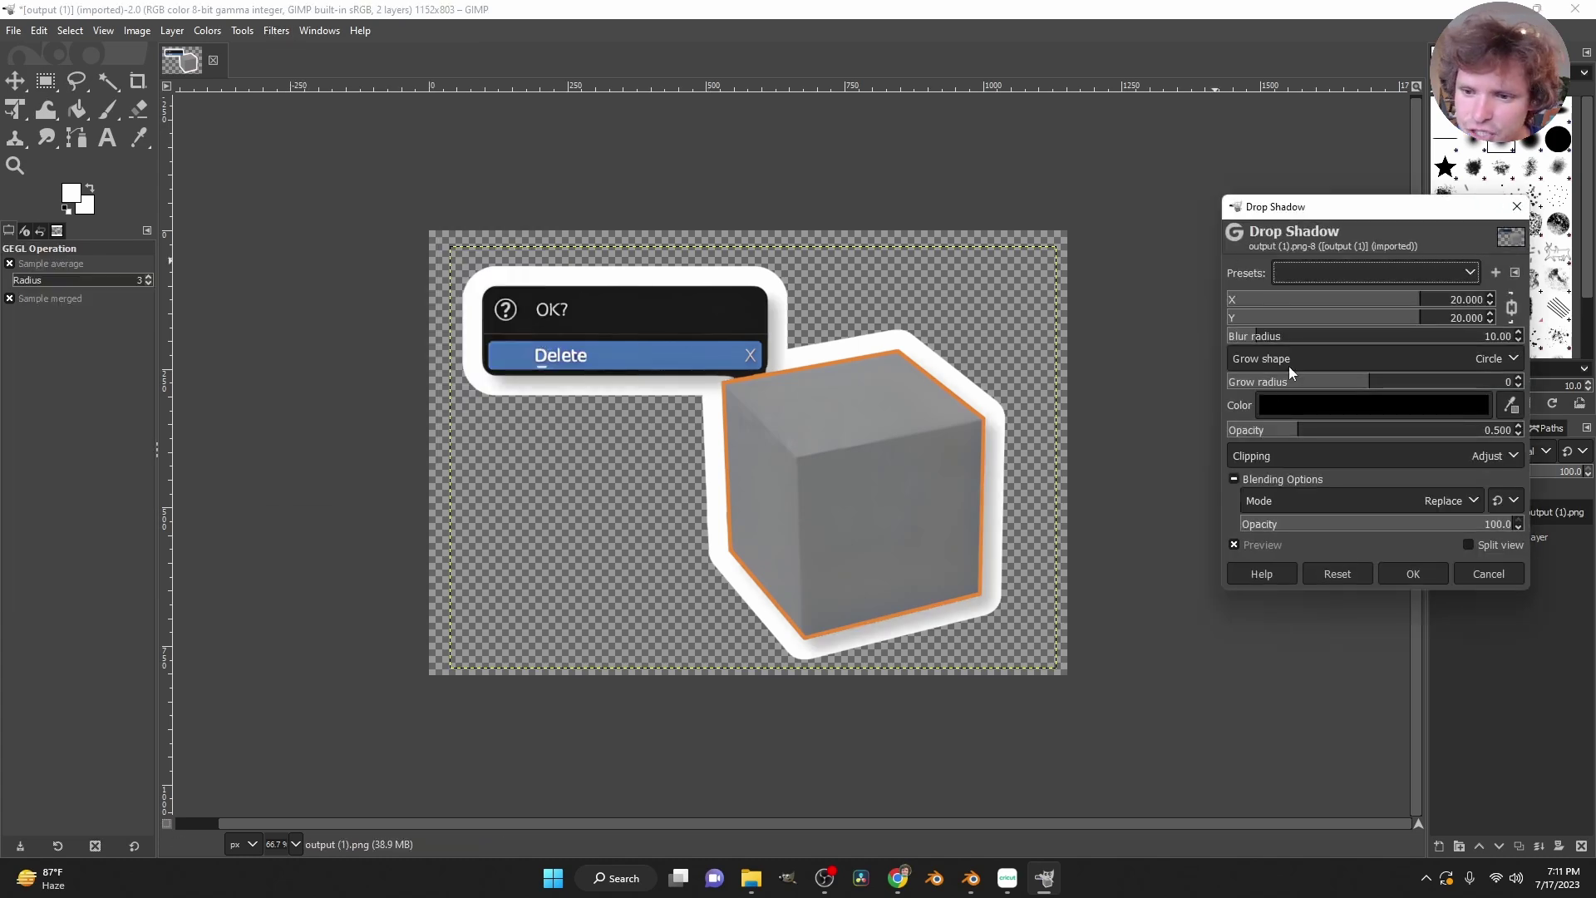
pyautogui.moveTo(1246, 339); pyautogui.dragTo(1242, 339)
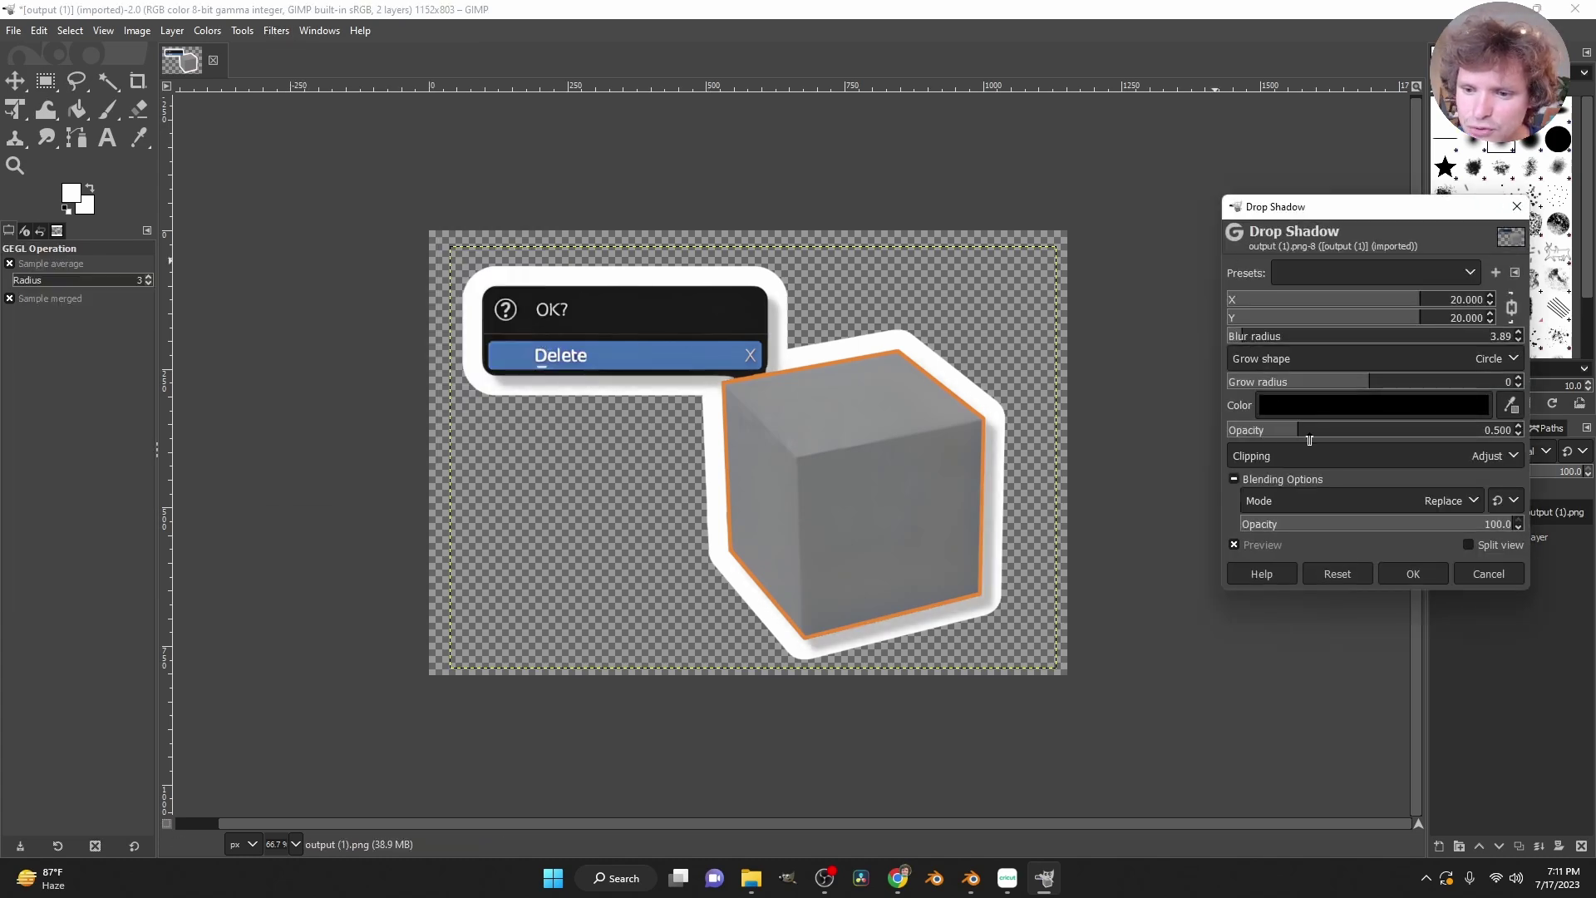
pyautogui.moveTo(1310, 440); pyautogui.dragTo(1338, 433)
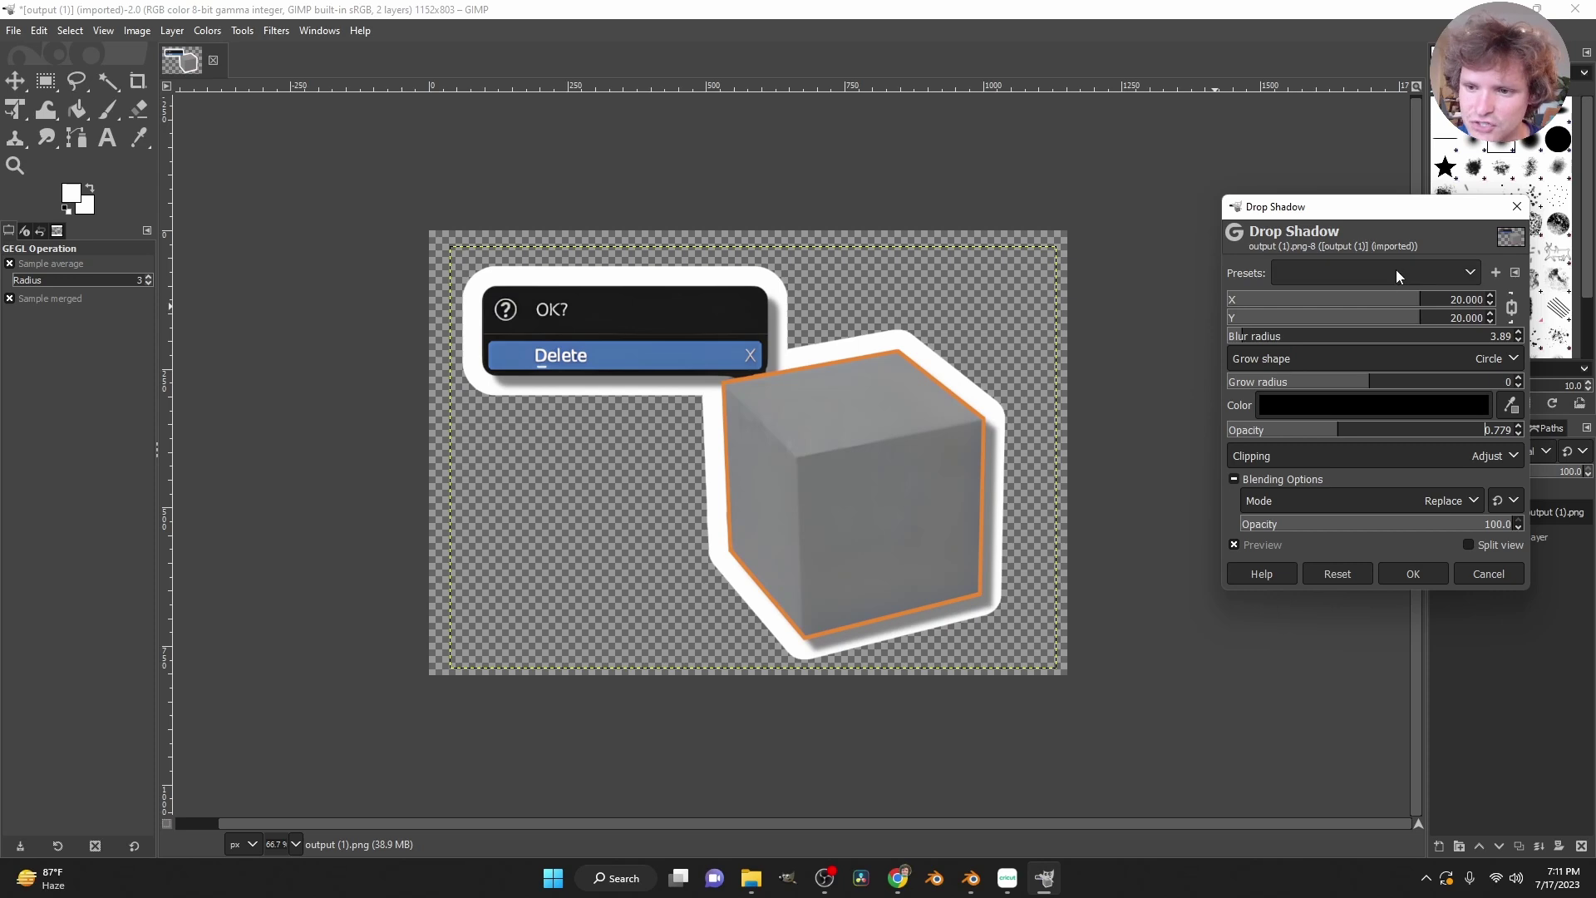
pyautogui.moveTo(1420, 323); pyautogui.dragTo(1378, 314)
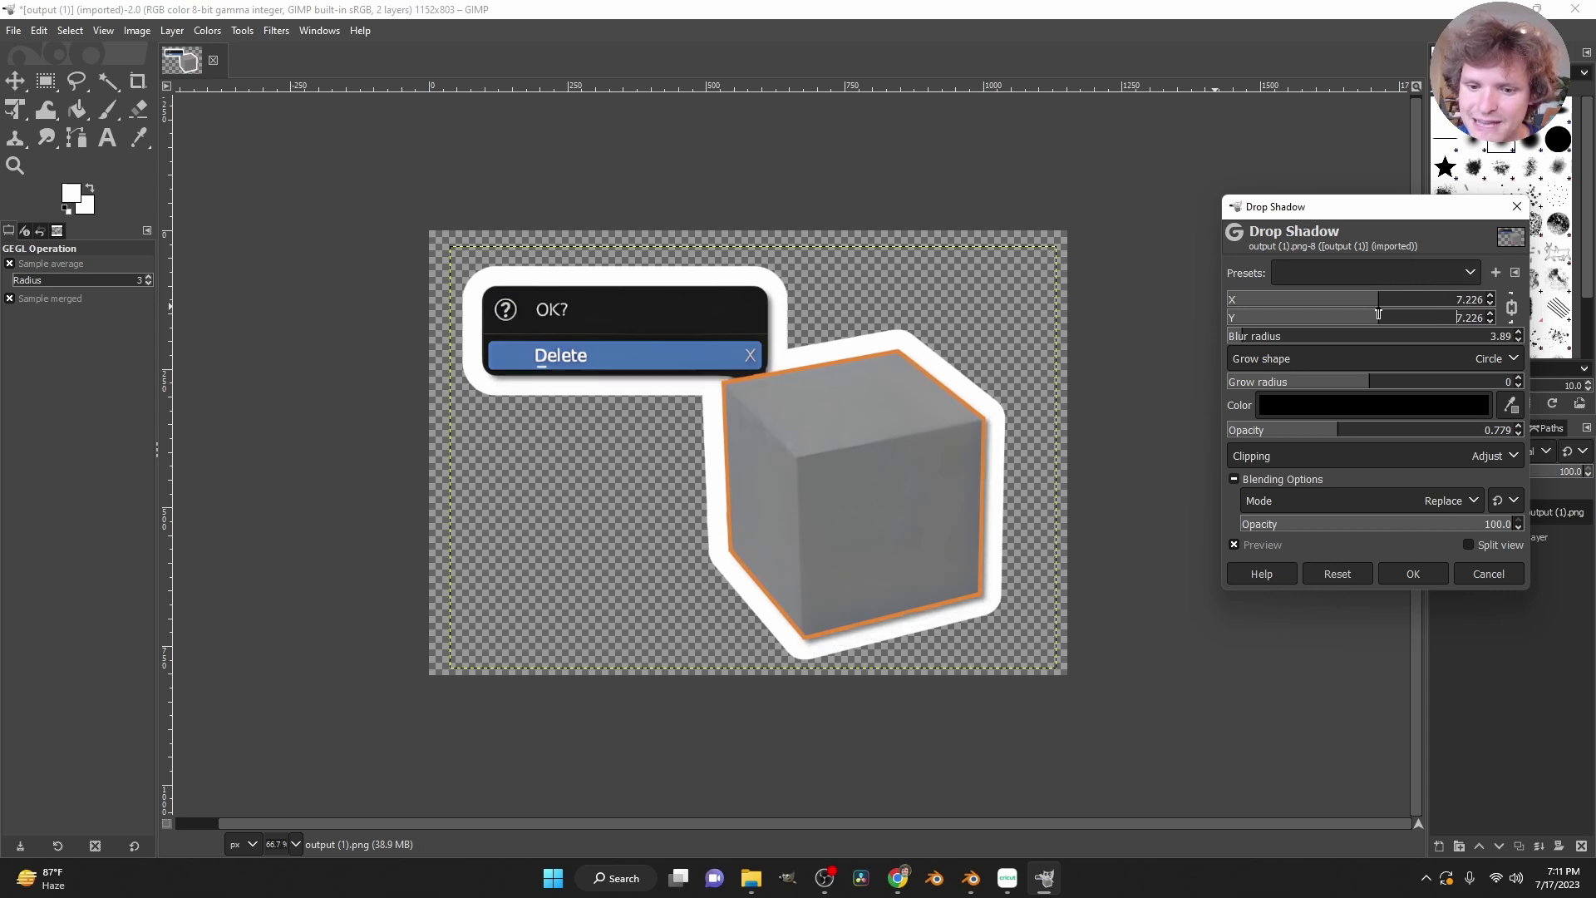
pyautogui.doubleClick(1234, 544)
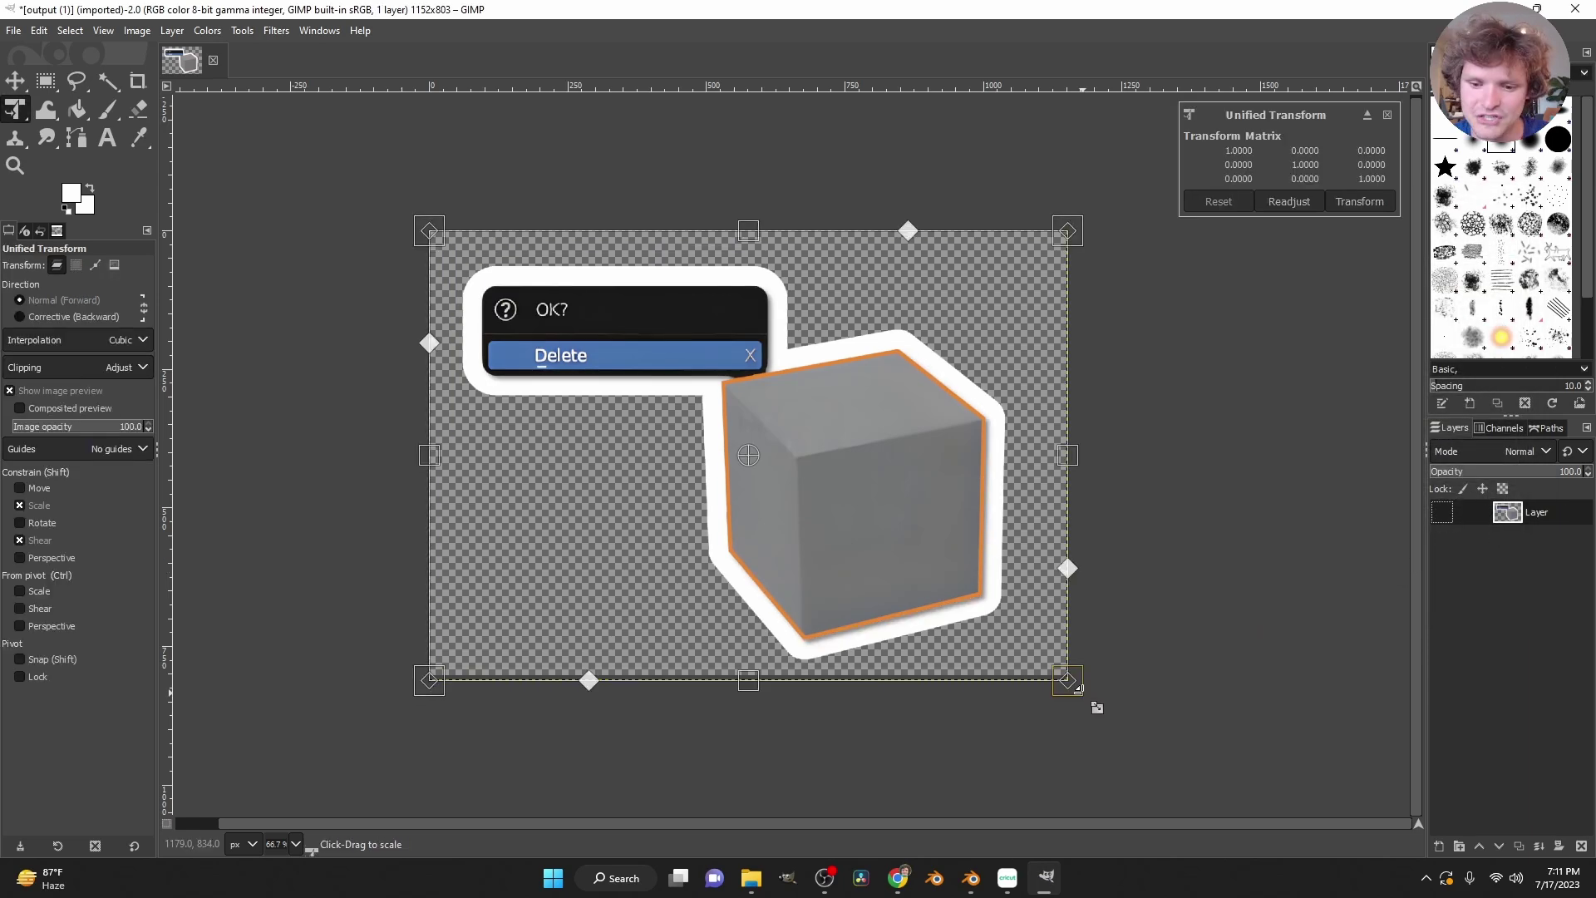
# Apply the drop shadow, then scale the sticker up slightly and nudge it right and up.
pyautogui.moveTo(1094, 706); pyautogui.dragTo(1115, 712)
pyautogui.moveTo(825, 459); pyautogui.dragTo(830, 453)
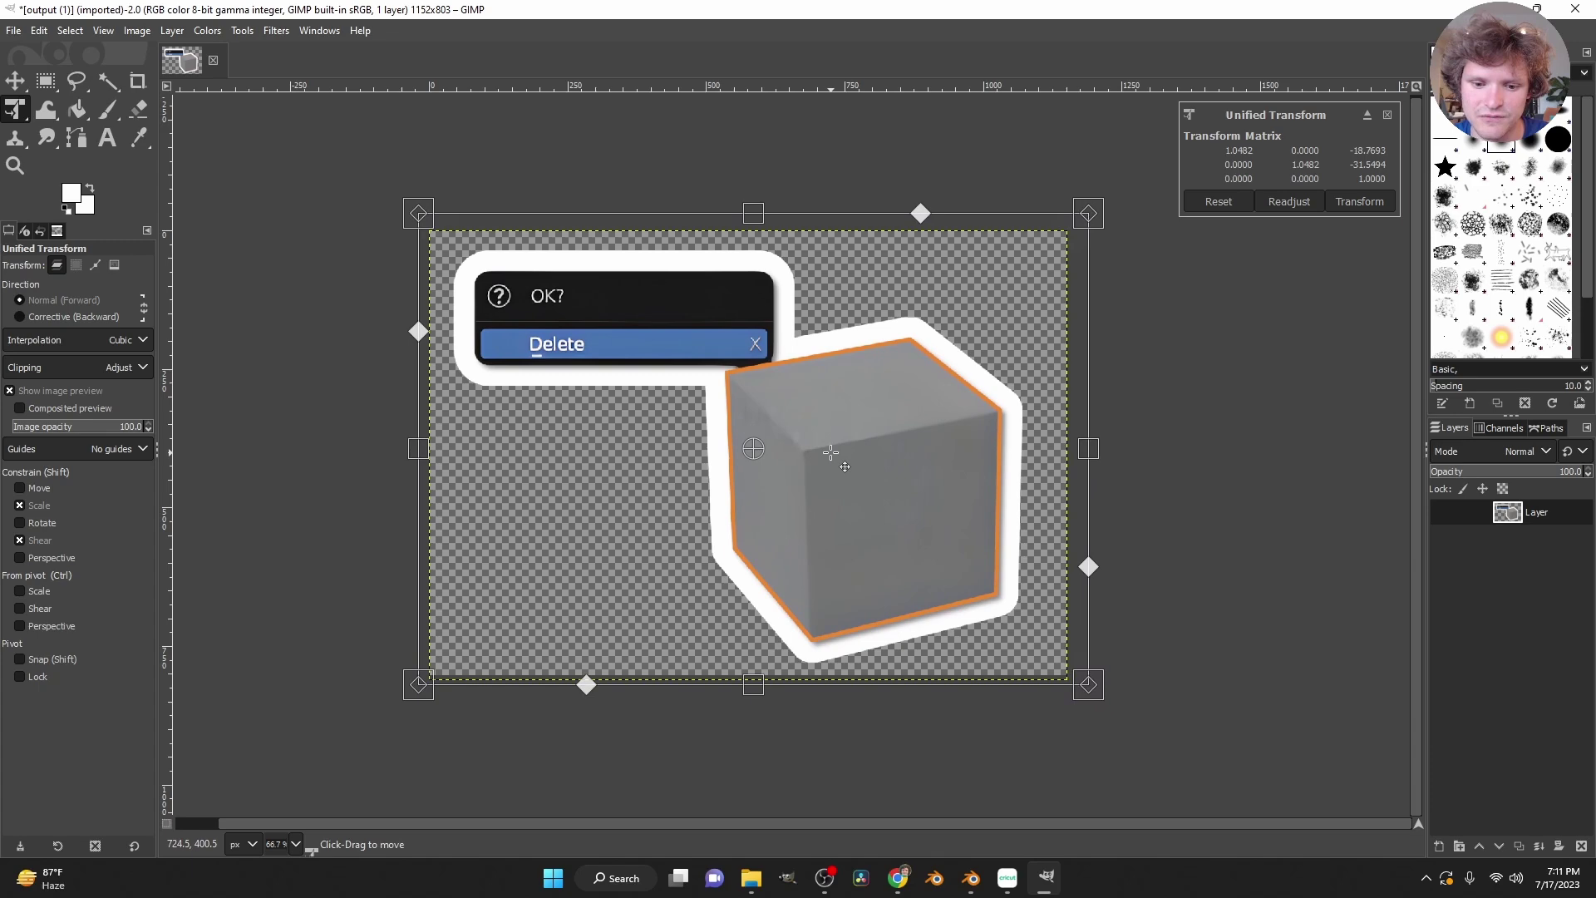
pyautogui.click(16, 86)
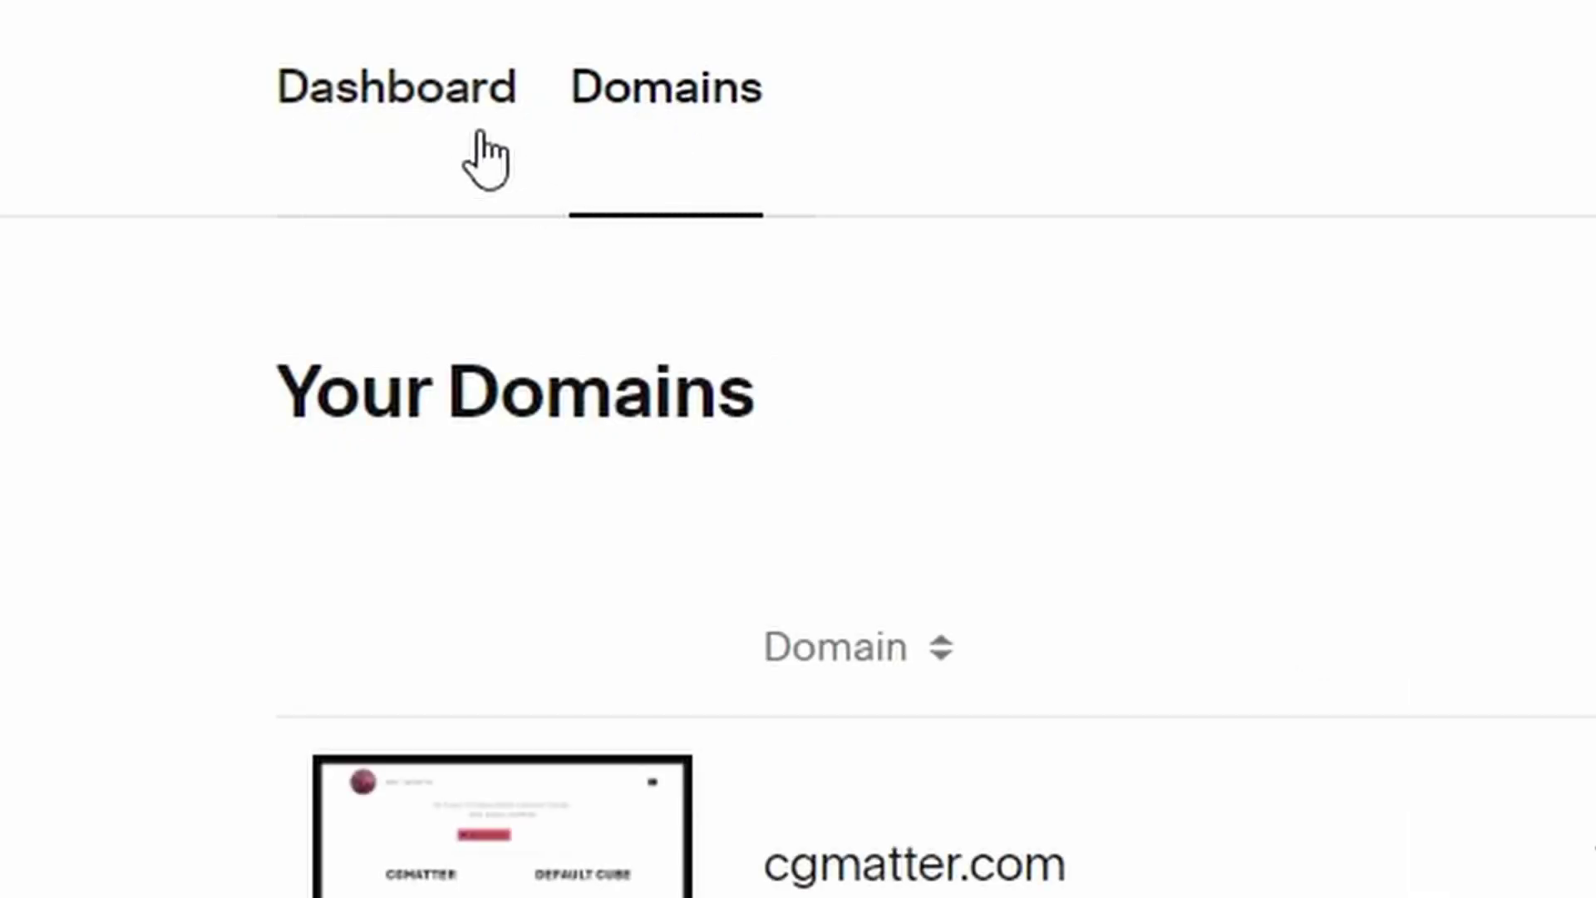
# Go from Domains to the dashboard, open the site editor, and drag the CGMatter video block right.
pyautogui.click(488, 157)
pyautogui.click(682, 116)
pyautogui.click(459, 138)
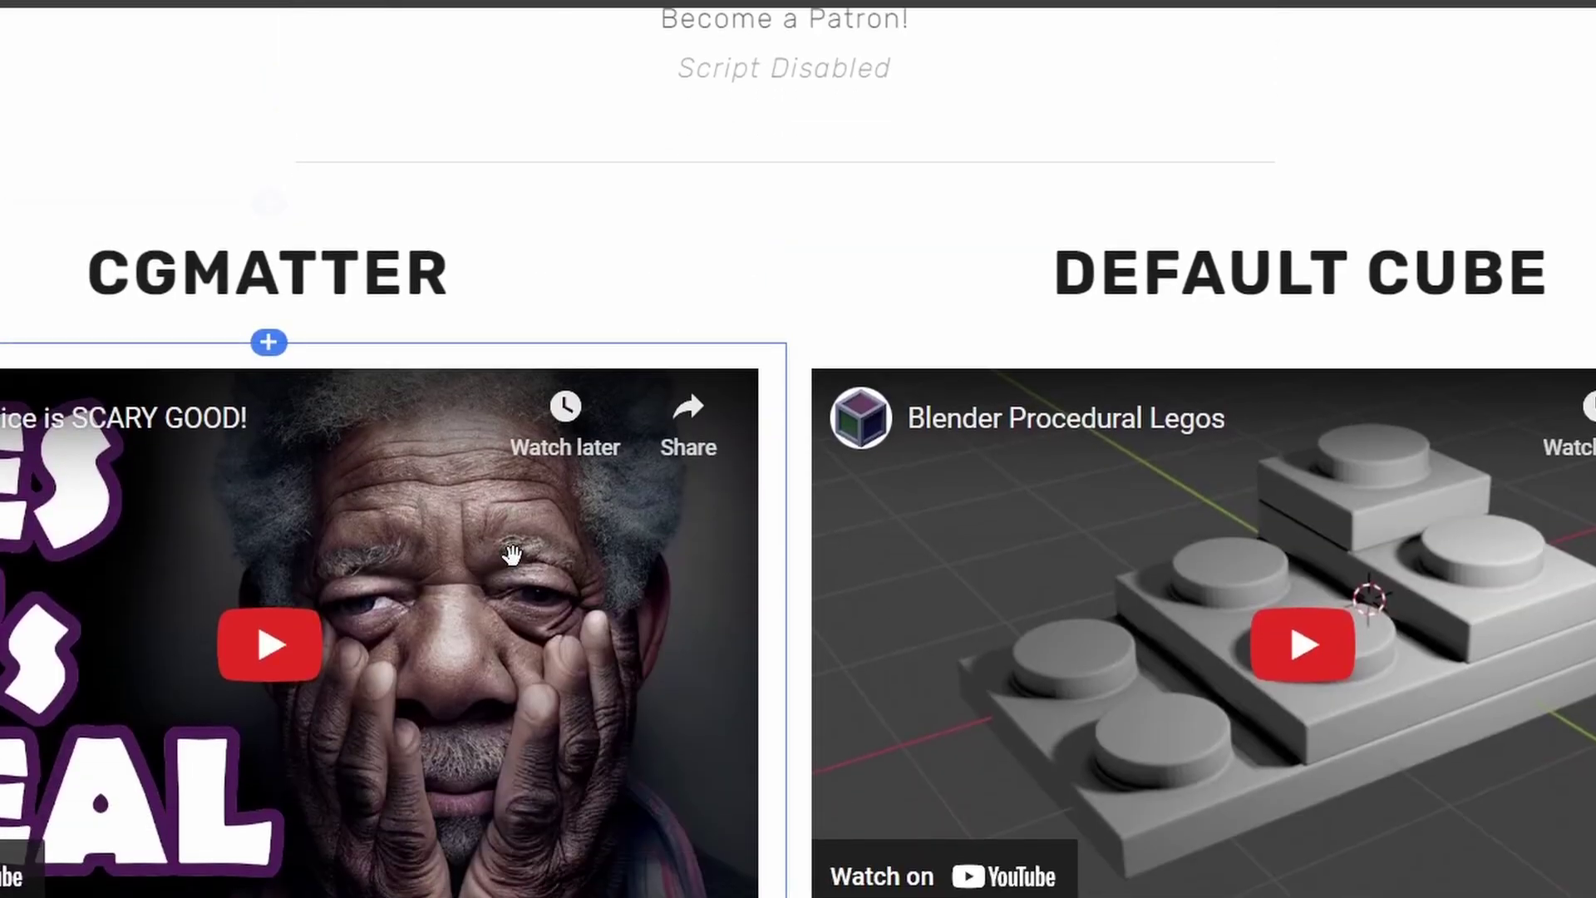
pyautogui.moveTo(511, 554); pyautogui.dragTo(235, 236)
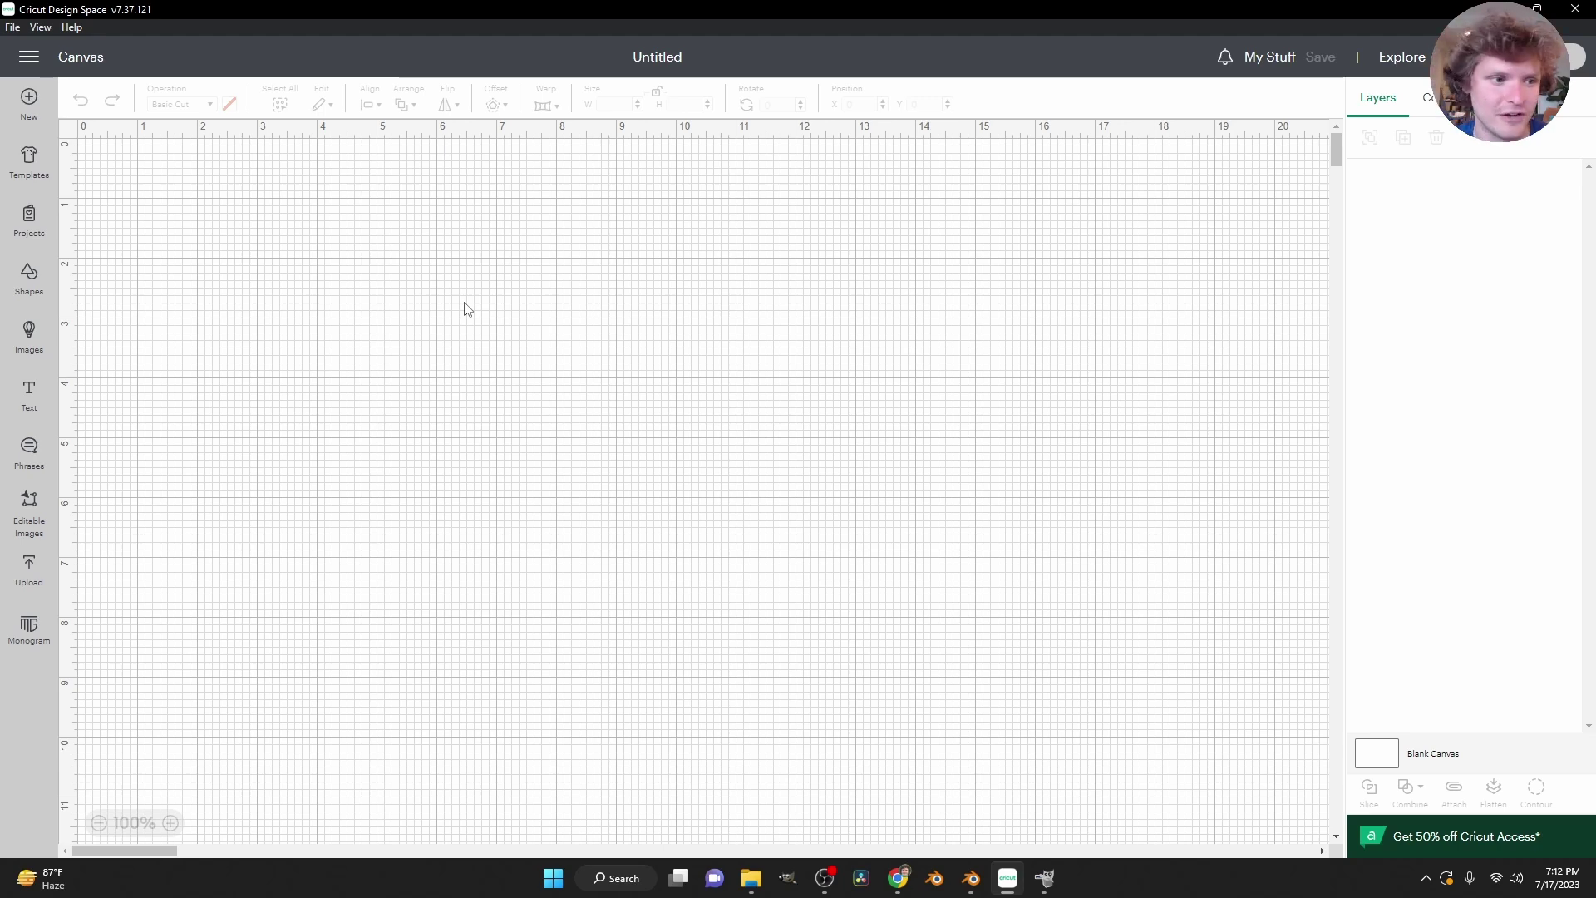
# Open the Upload panel from the blank canvas's left sidebar.
pyautogui.click(30, 572)
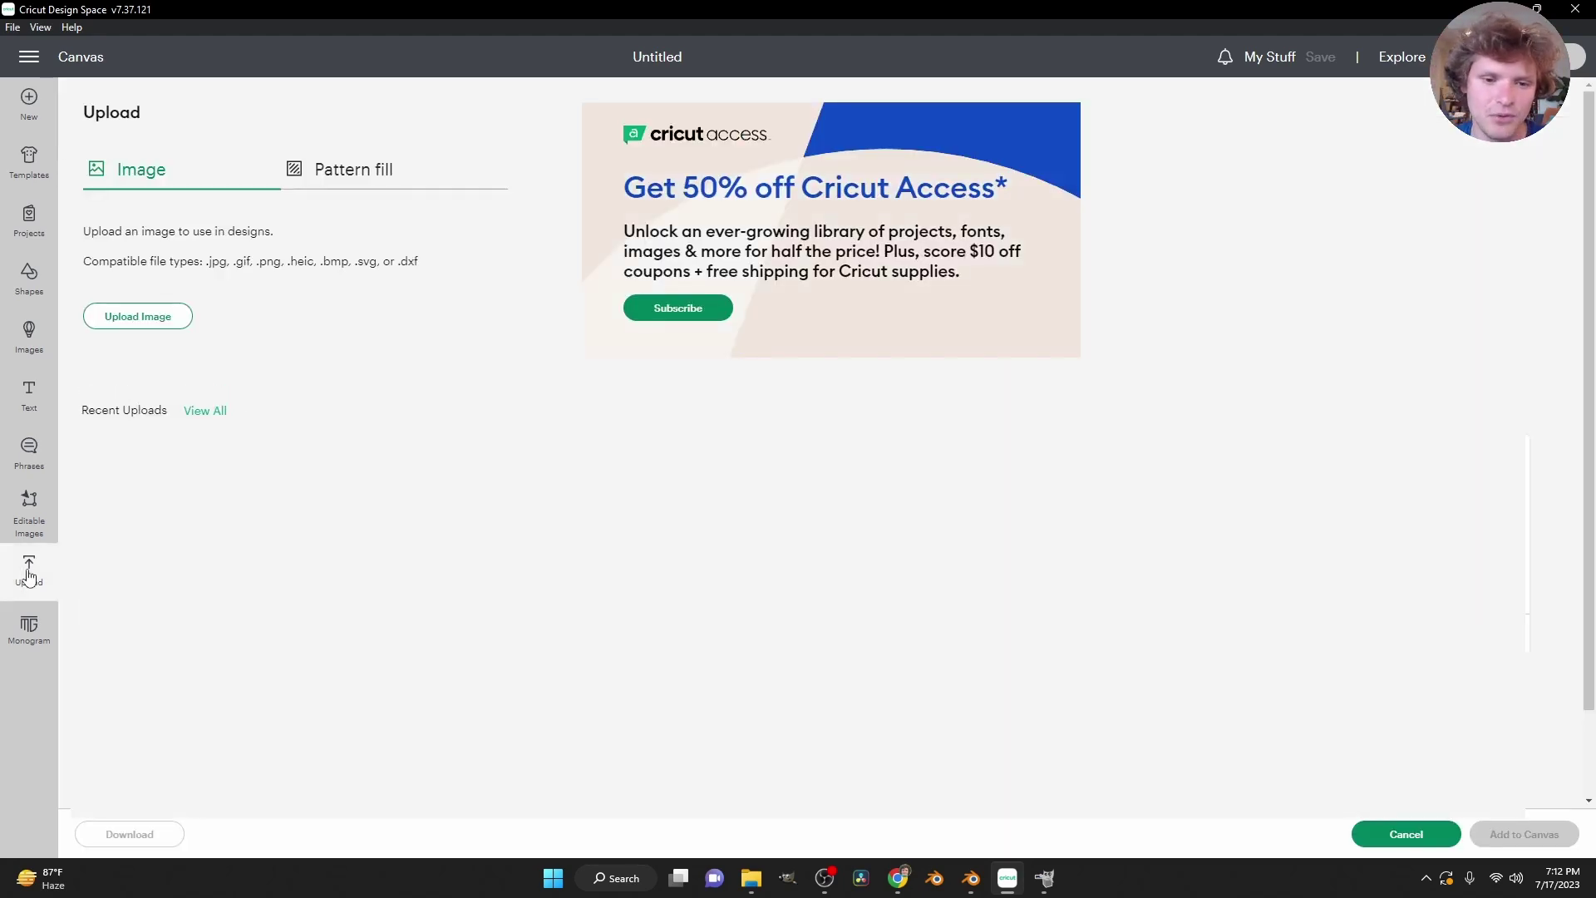
# Choose the sticker PNG to upload, mark it Complex, and keep its background.
pyautogui.click(129, 315)
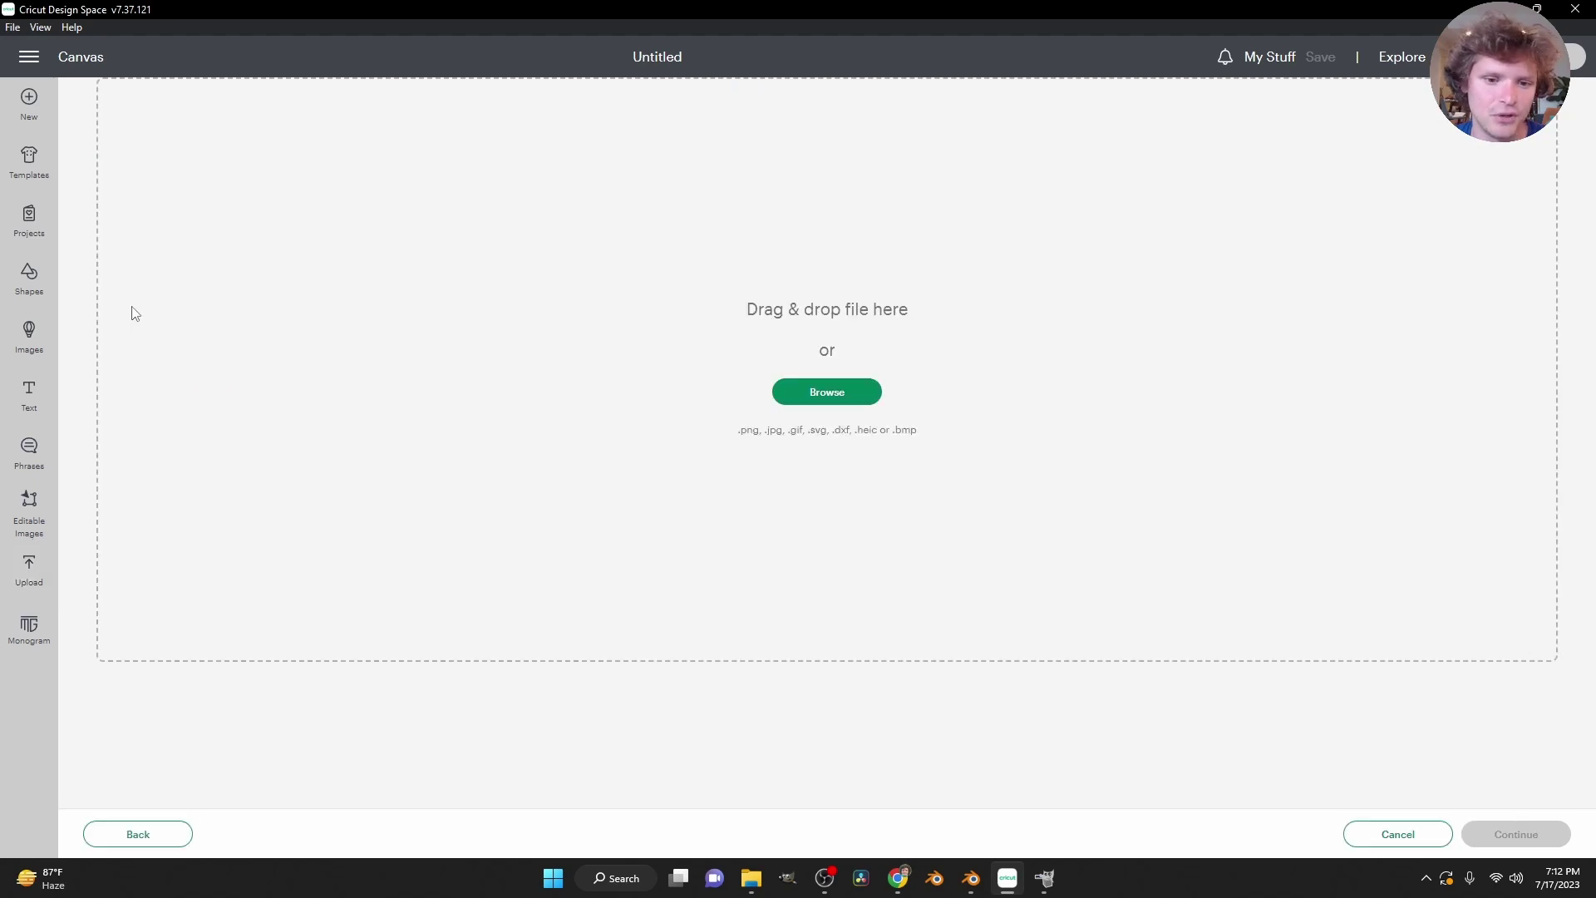
pyautogui.click(813, 396)
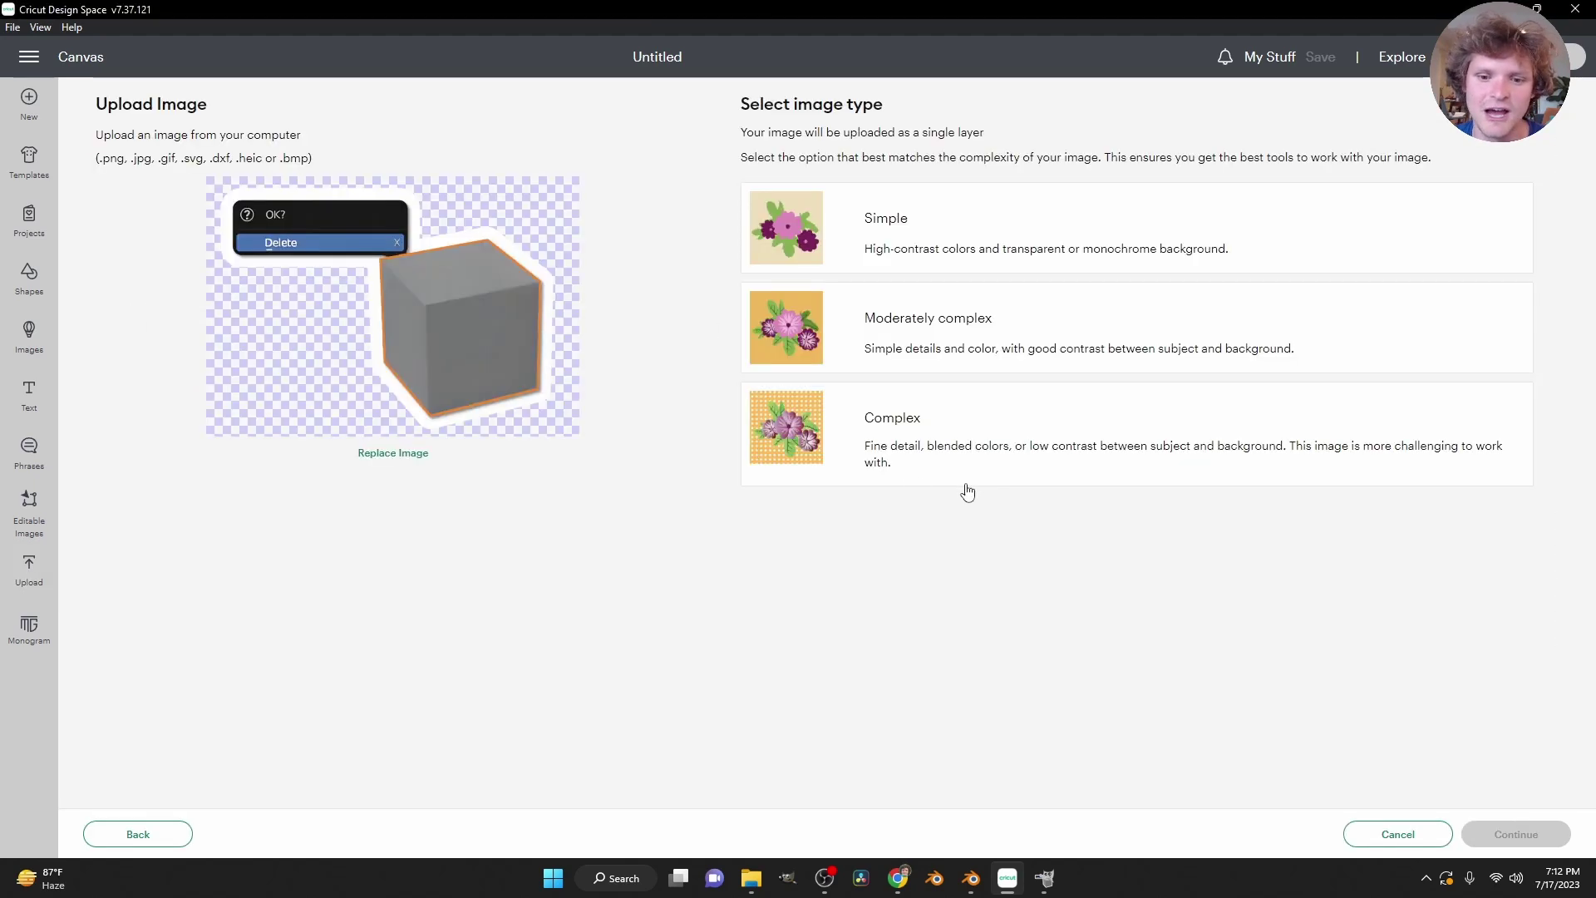
pyautogui.click(871, 423)
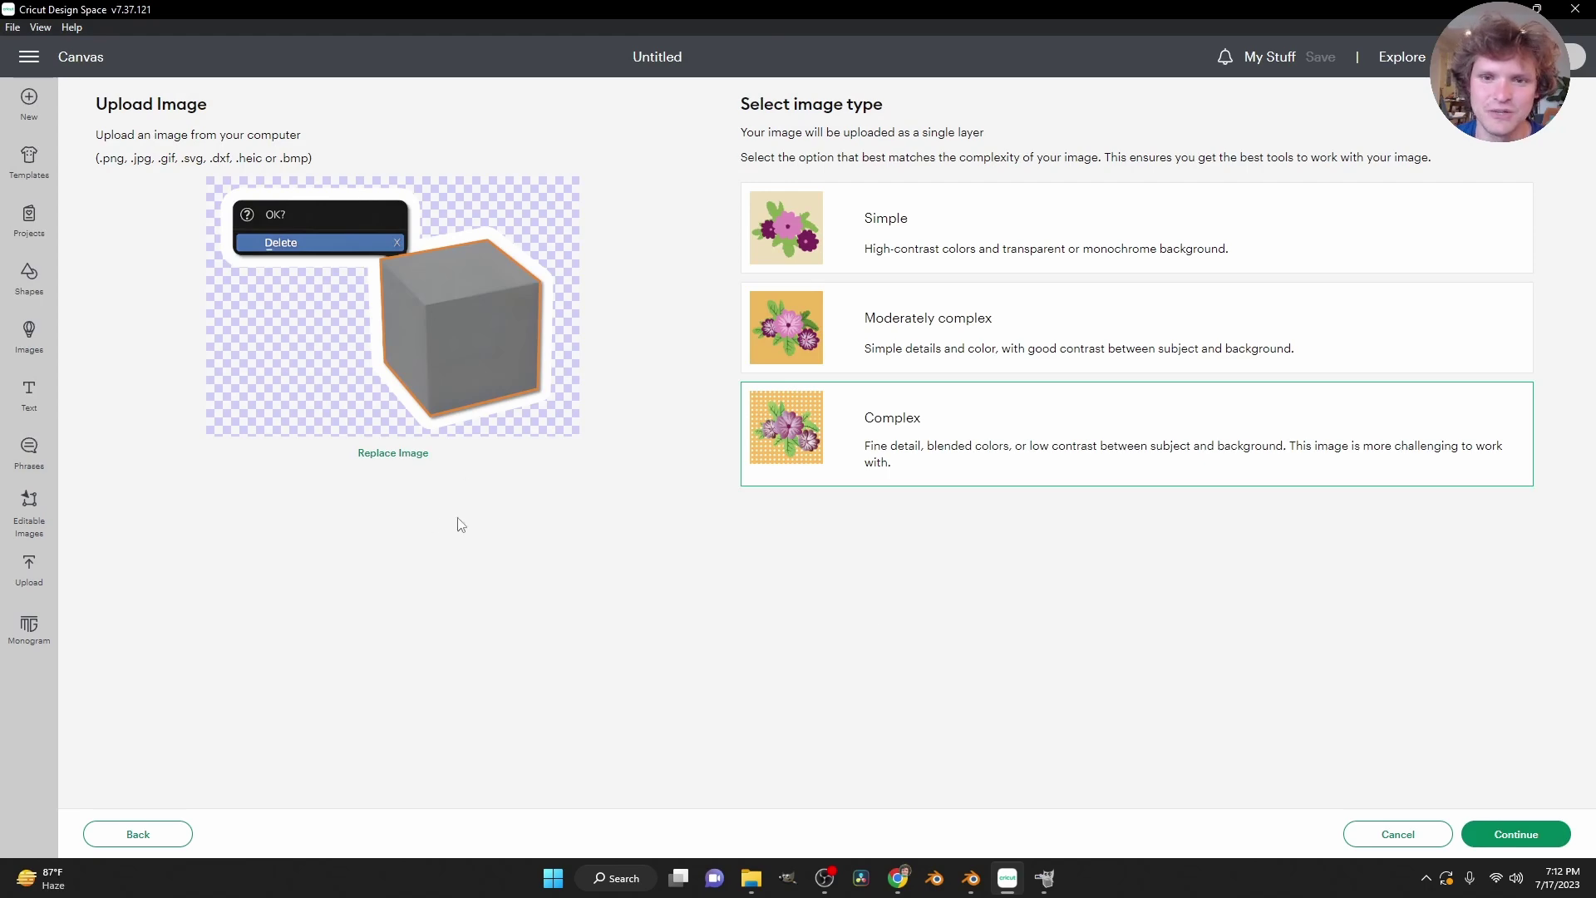
pyautogui.click(1521, 834)
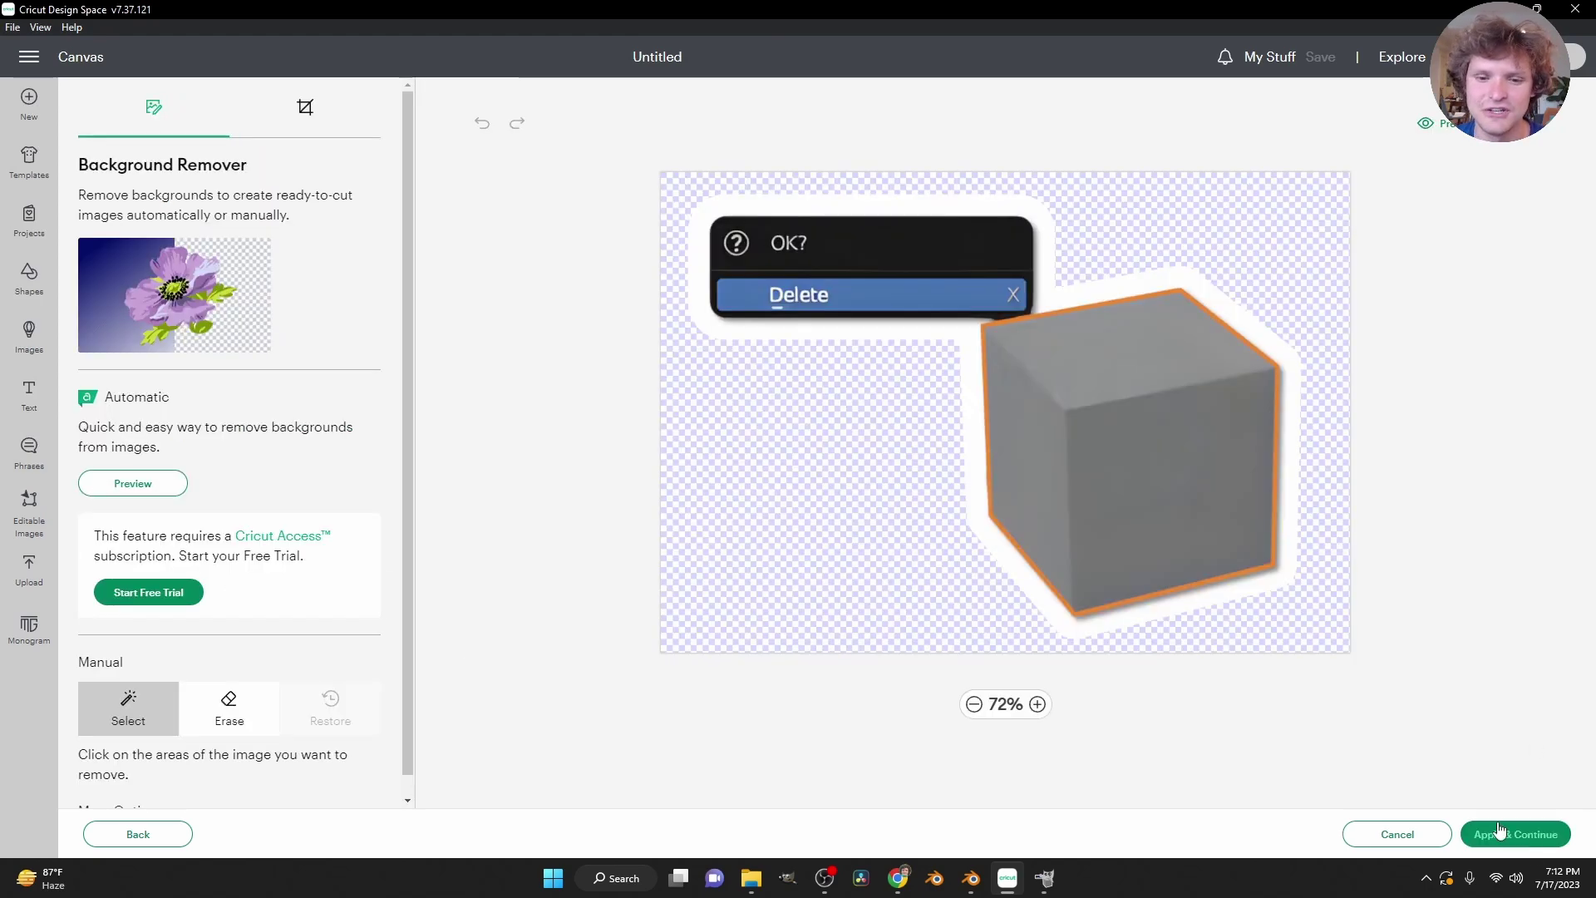
pyautogui.click(1516, 834)
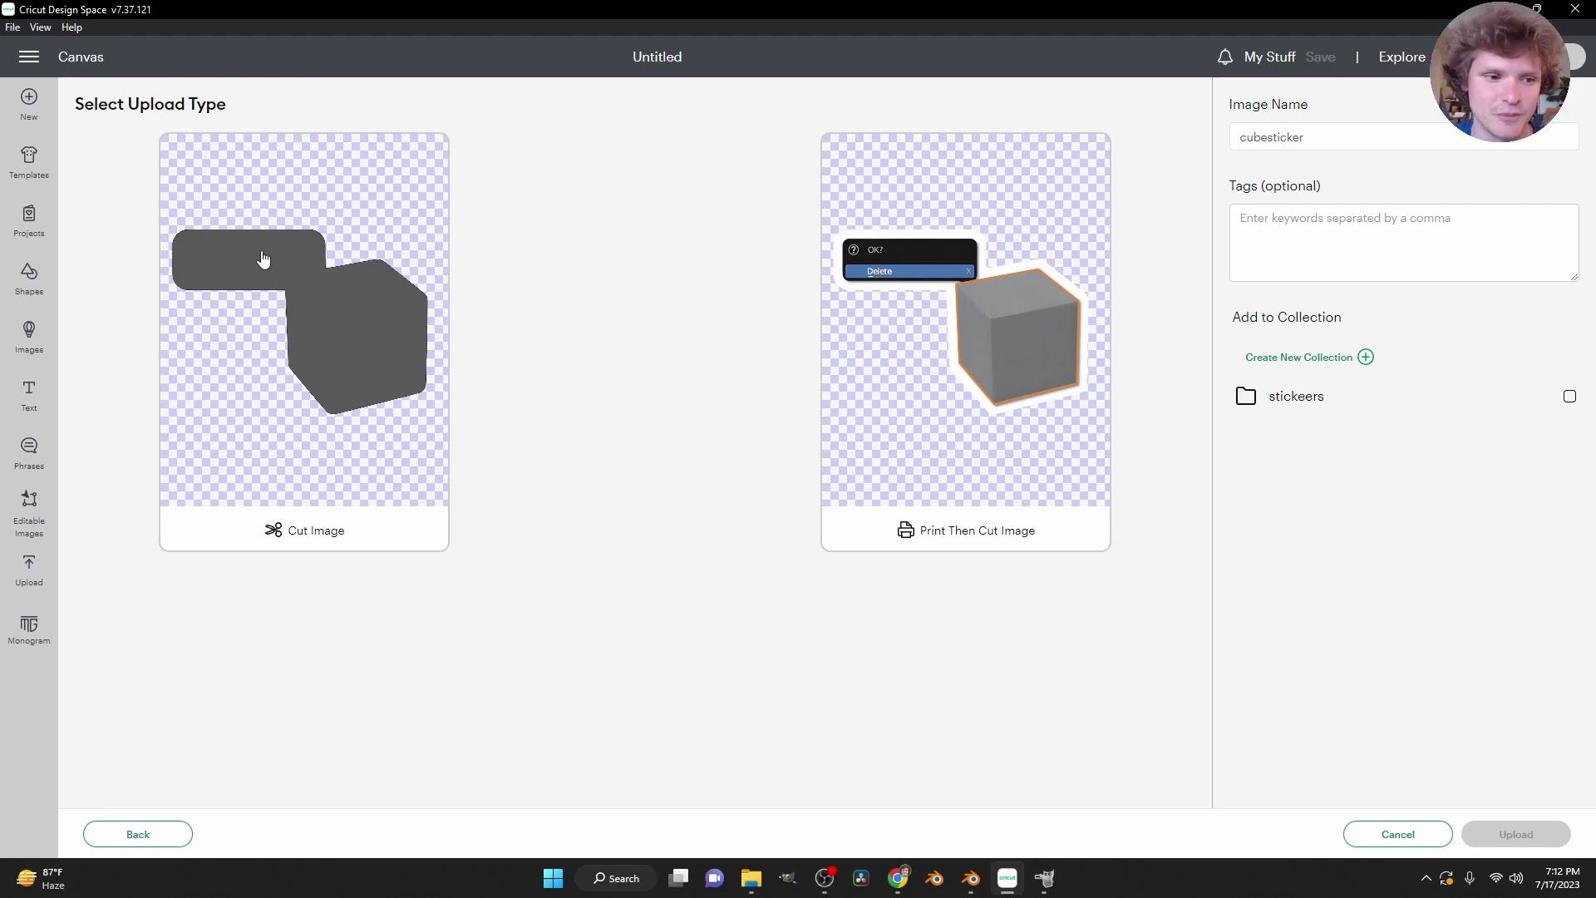
# Upload it as a Print Then Cut image named cubesticker and select it in Recent Uploads.
pyautogui.click(902, 353)
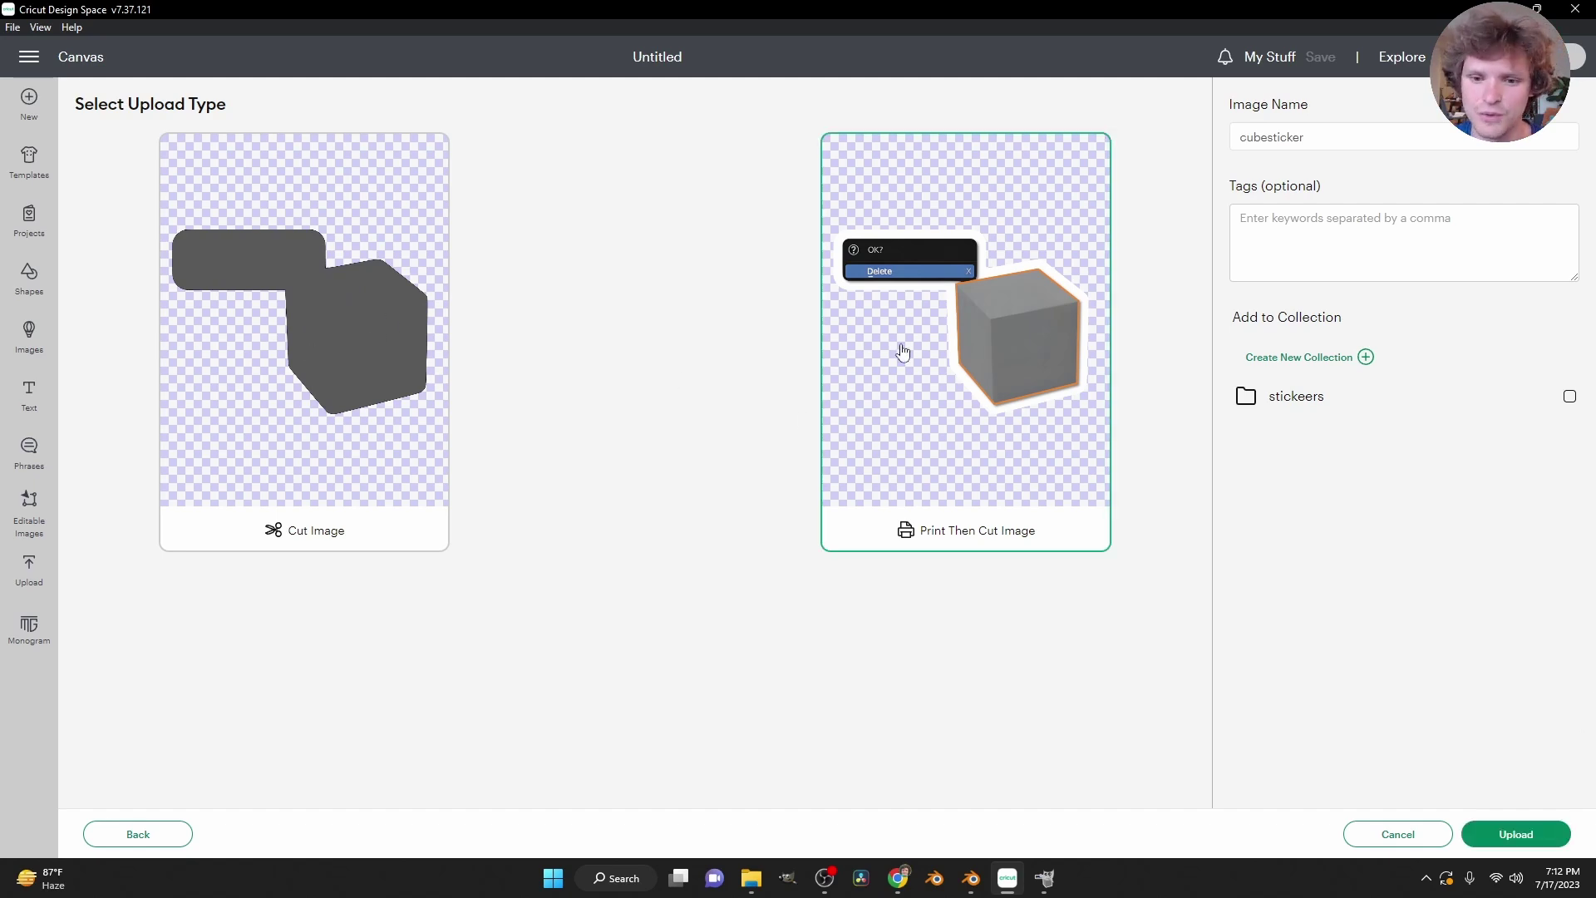
pyautogui.click(1509, 838)
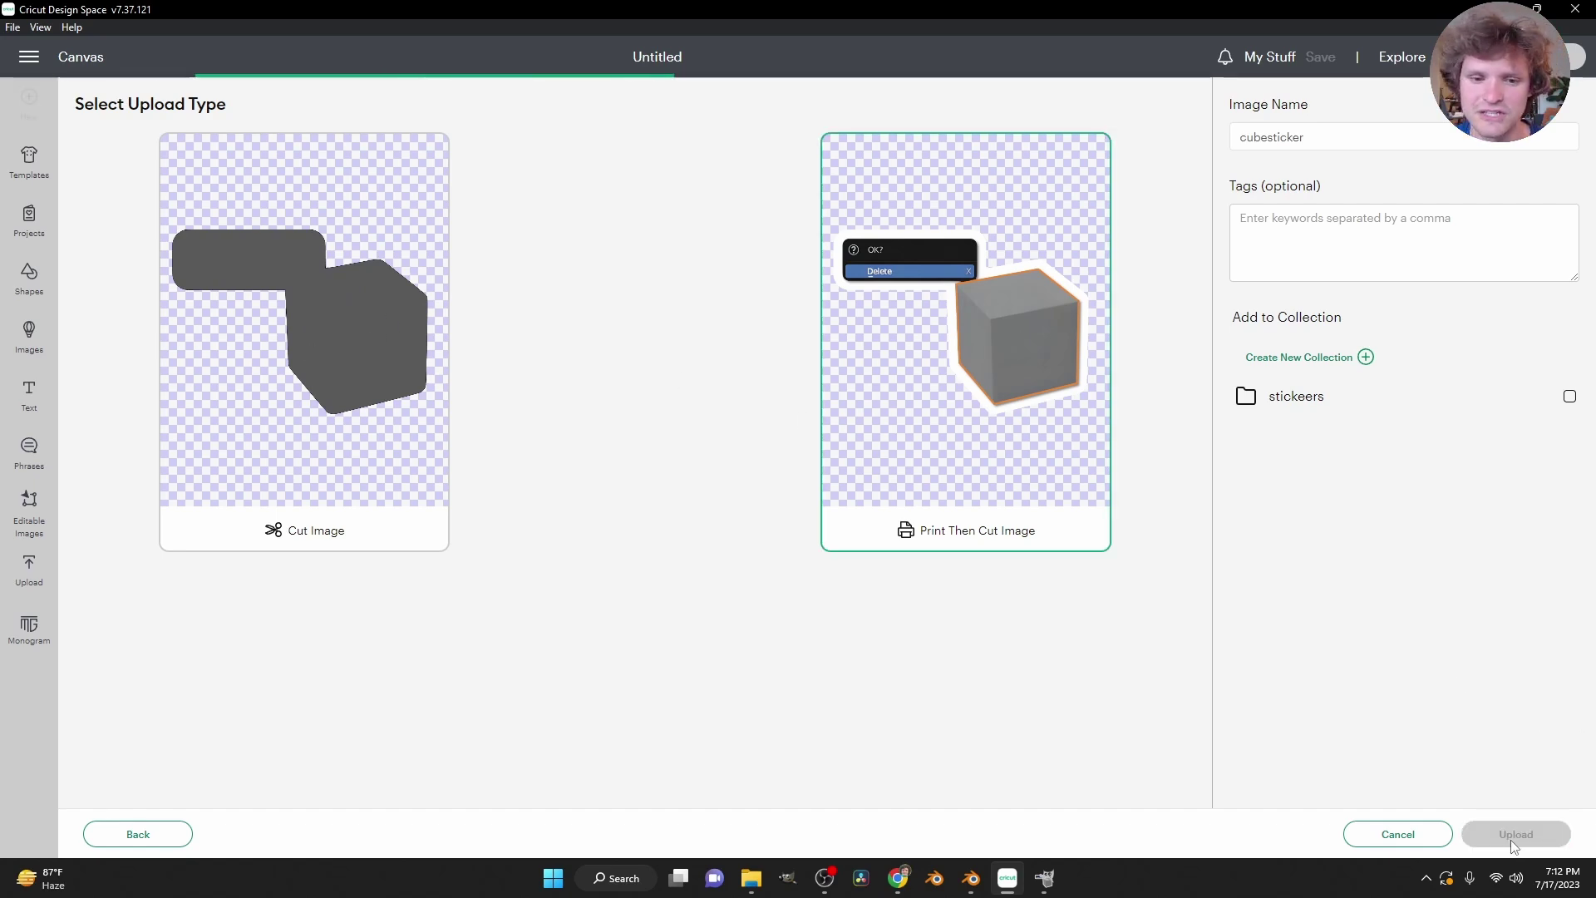
pyautogui.click(98, 528)
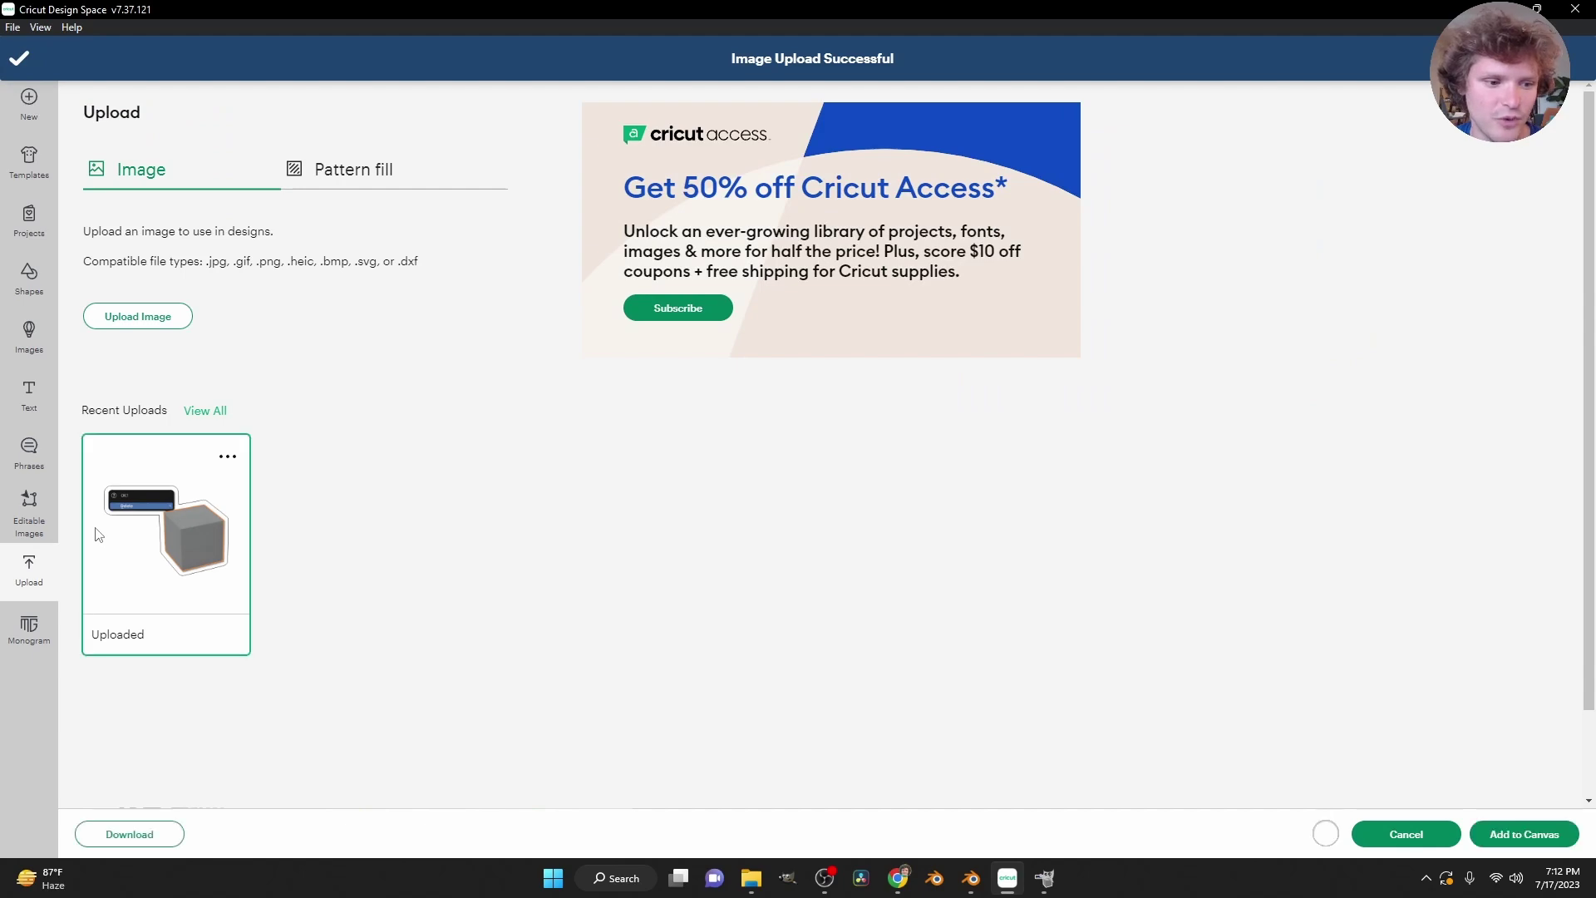
# Place the sticker at the canvas's top-left and shrink it to about 3.07 × 2.23 in.
pyautogui.click(1554, 841)
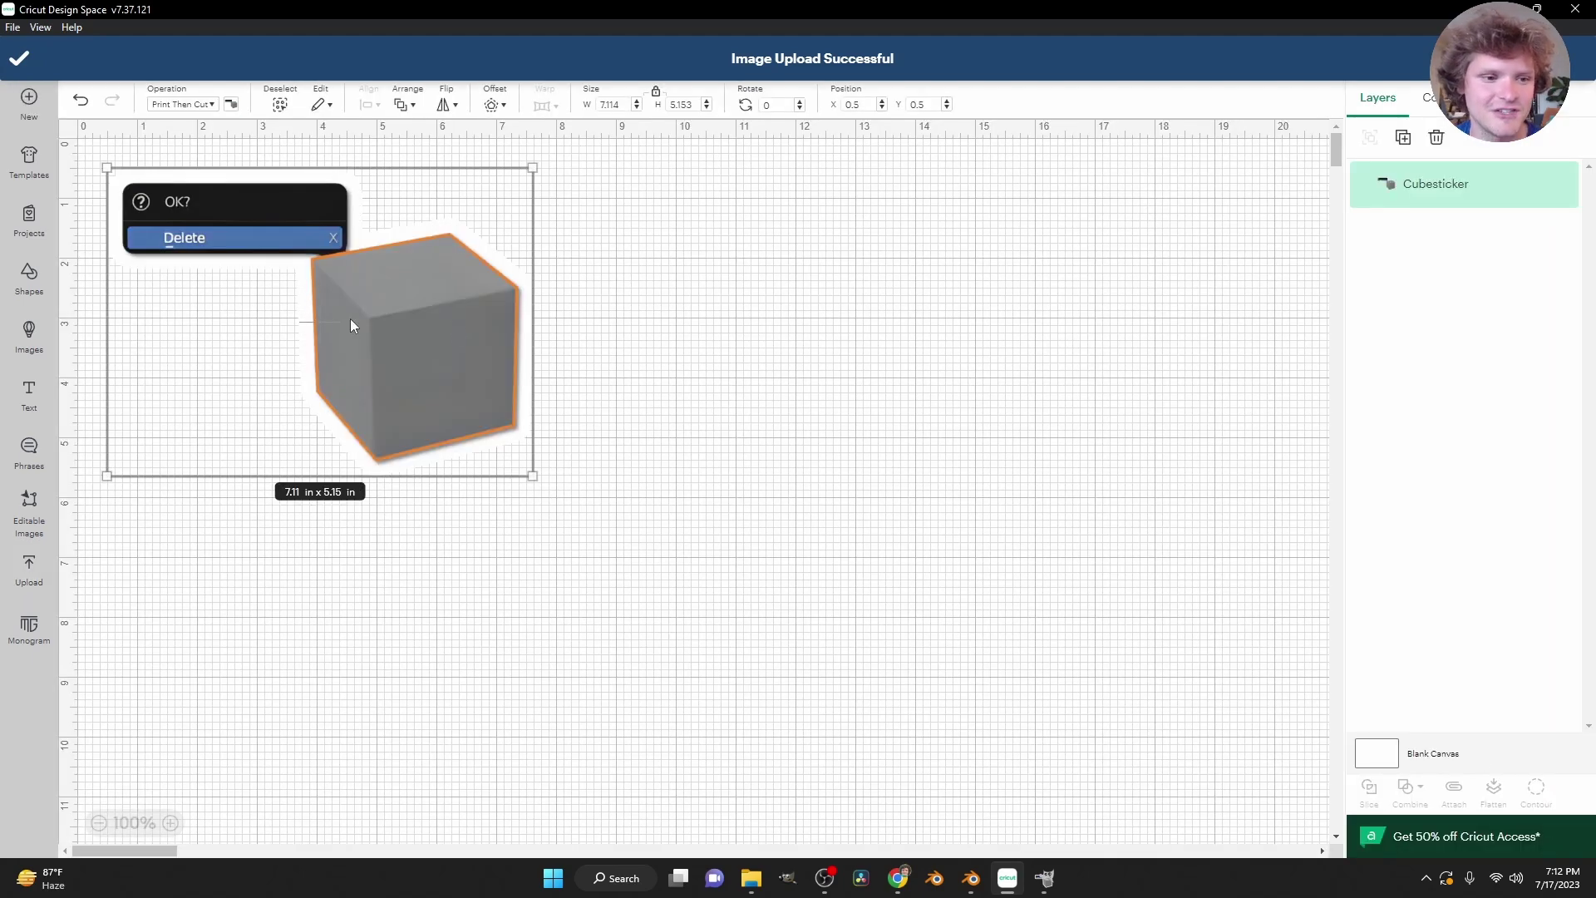
pyautogui.moveTo(348, 301); pyautogui.dragTo(319, 271)
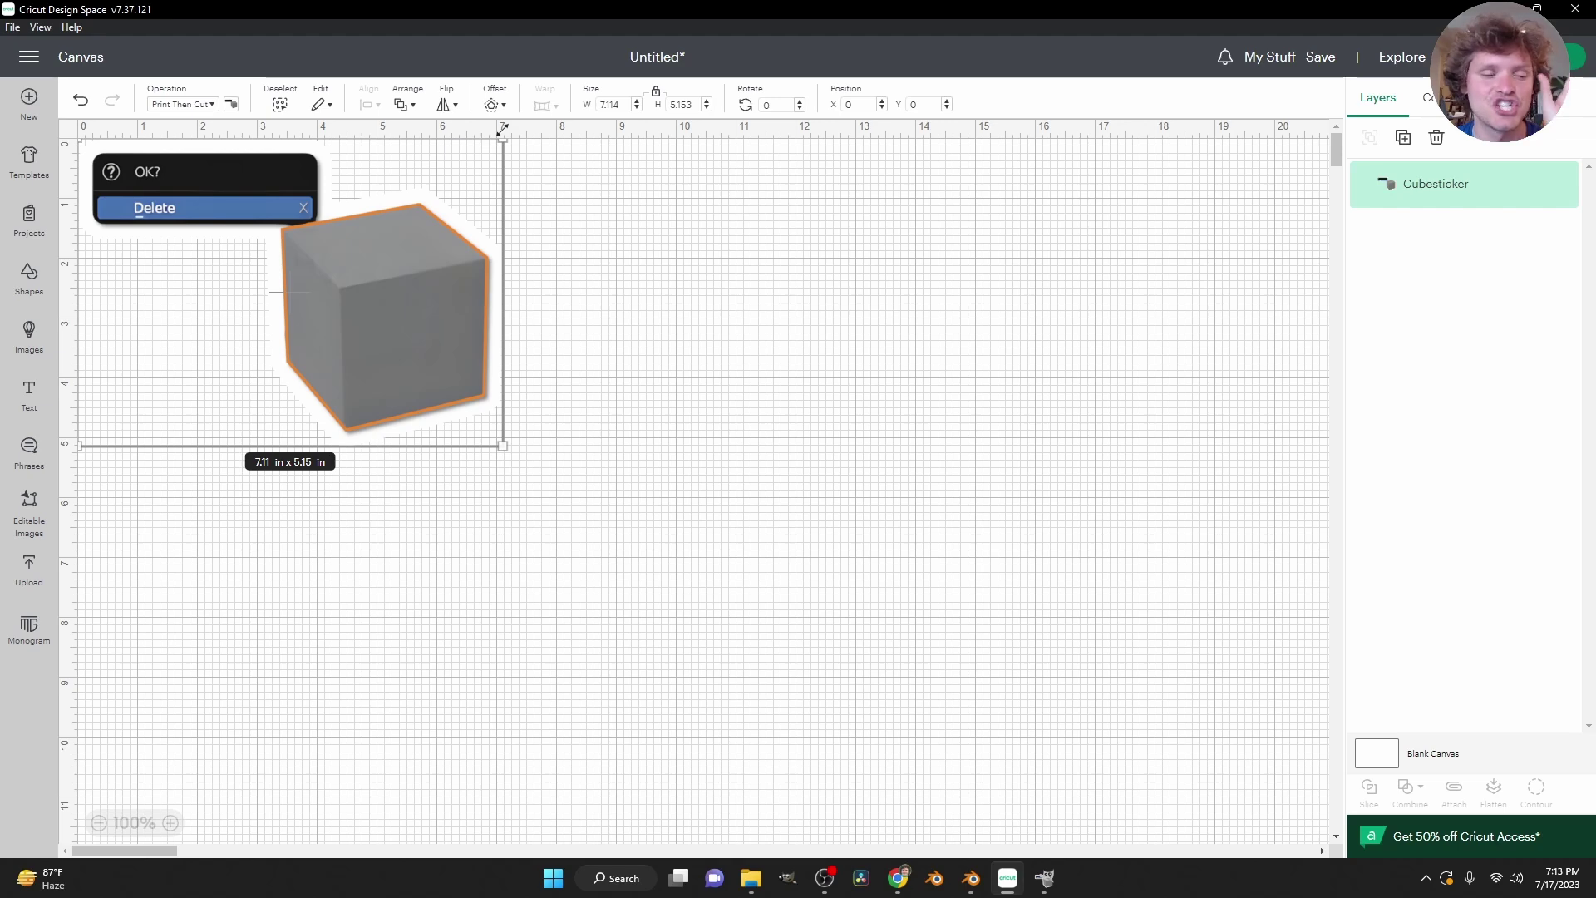
pyautogui.moveTo(502, 441); pyautogui.dragTo(260, 270)
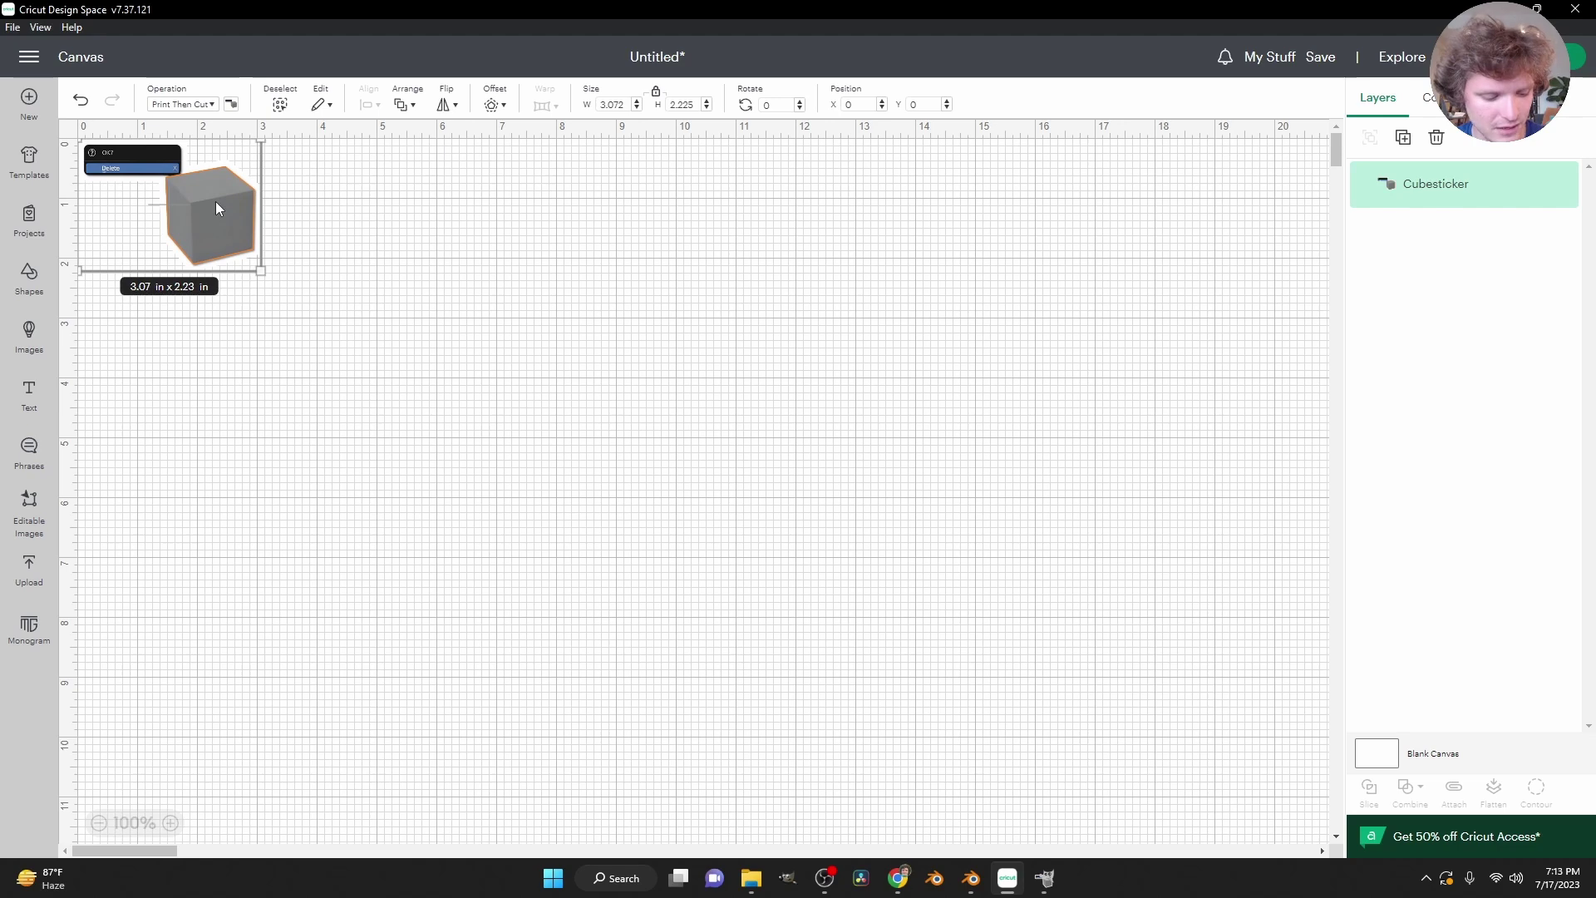
# Duplicate the sticker into a two-column, four-row grid of eight and select them all.
pyautogui.hotkey('ctrl', 'd')
pyautogui.moveTo(225, 222); pyautogui.dragTo(365, 167)
pyautogui.hotkey('ctrl', 'a')
pyautogui.hotkey('ctrl', 'd')
pyautogui.hotkey('ctrl', 'd')
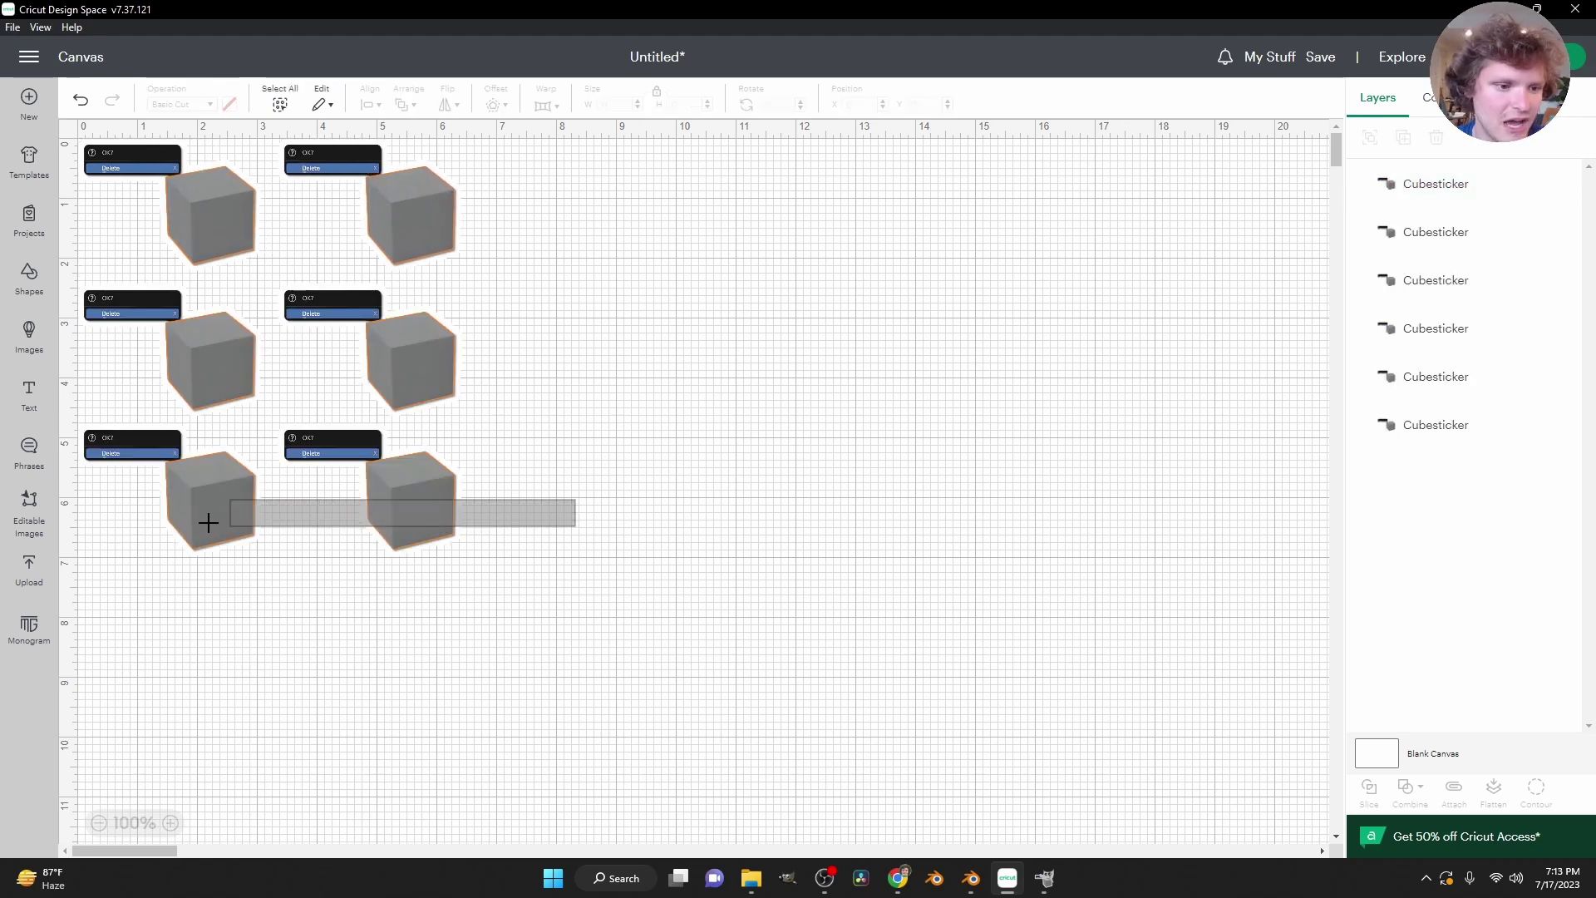
pyautogui.scroll(-3, 596, 260)
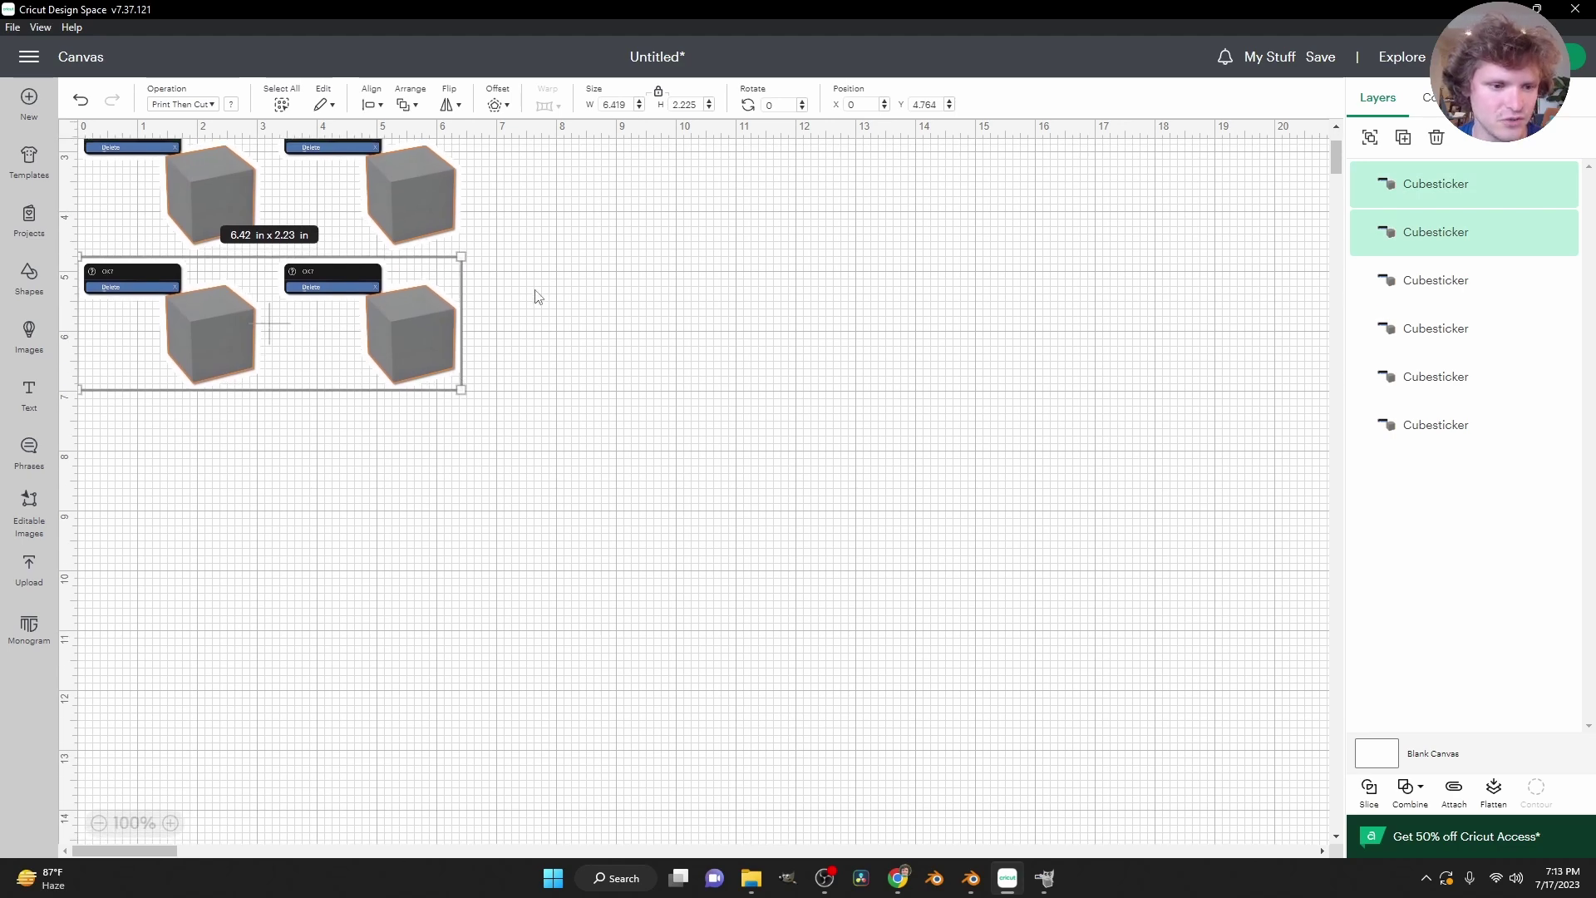
pyautogui.hotkey('ctrl', 'd')
pyautogui.moveTo(247, 214); pyautogui.dragTo(221, 435)
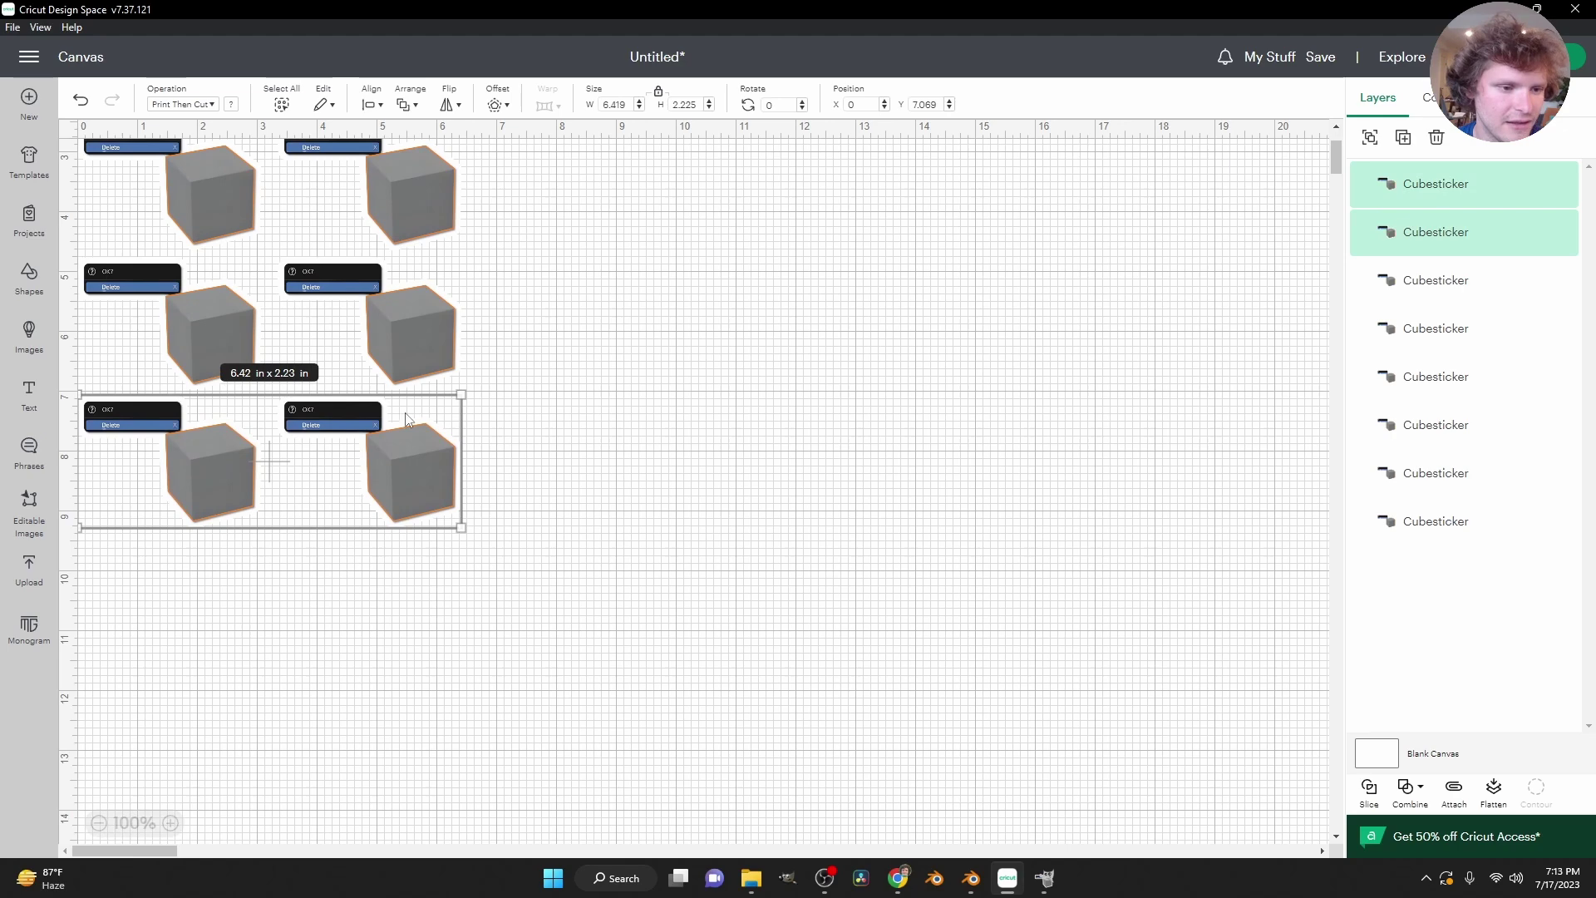
pyautogui.click(552, 385)
pyautogui.scroll(3, 556, 388)
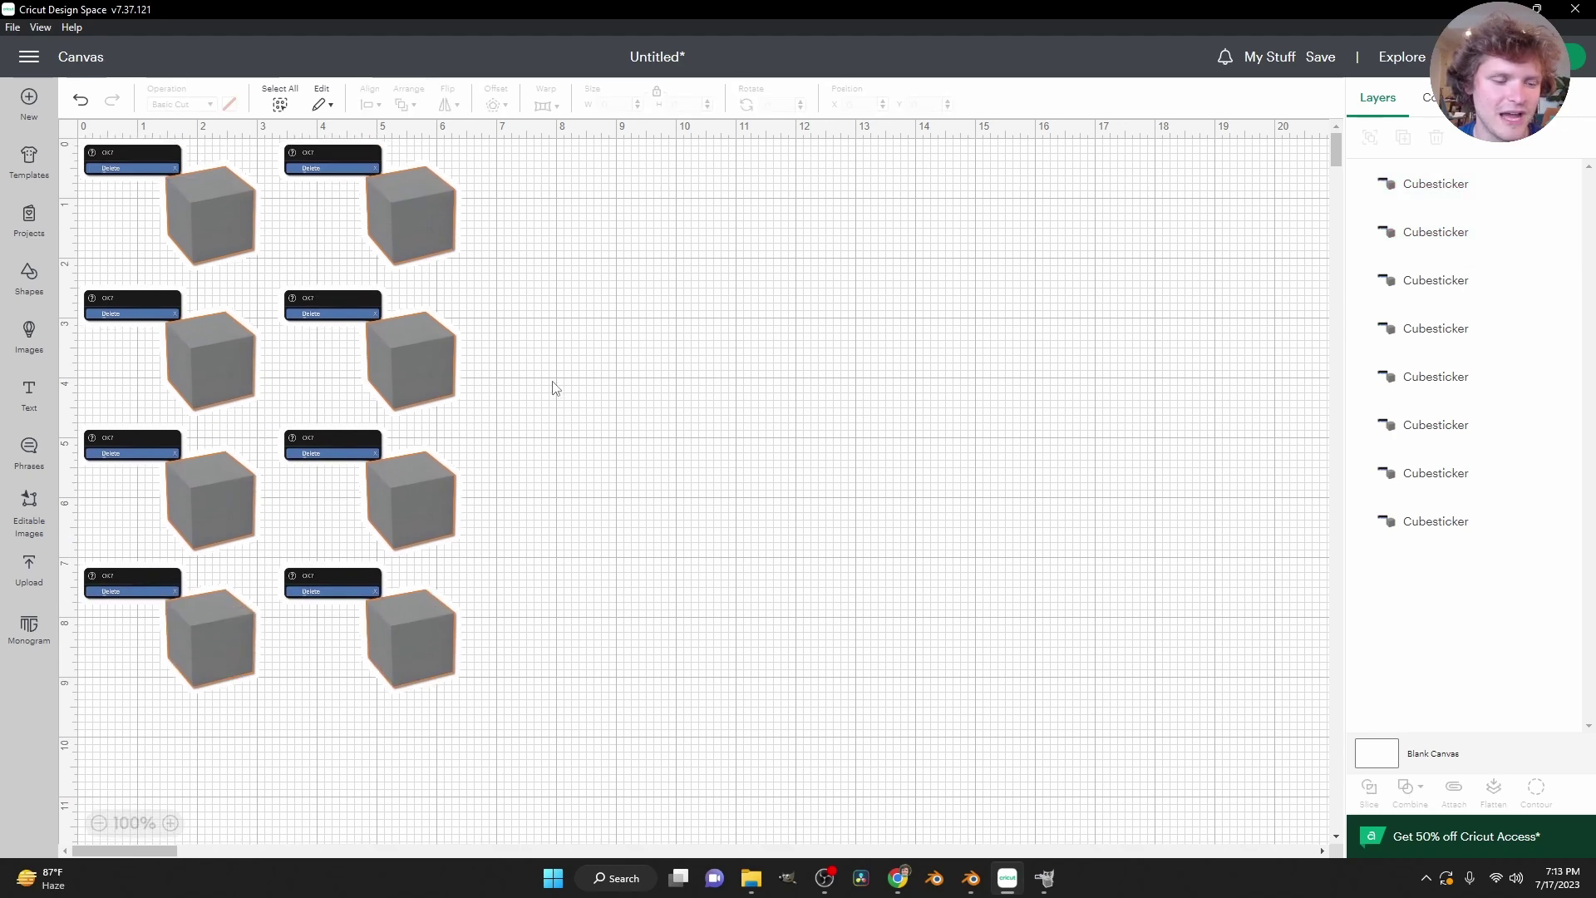
pyautogui.moveTo(586, 654); pyautogui.dragTo(139, 211)
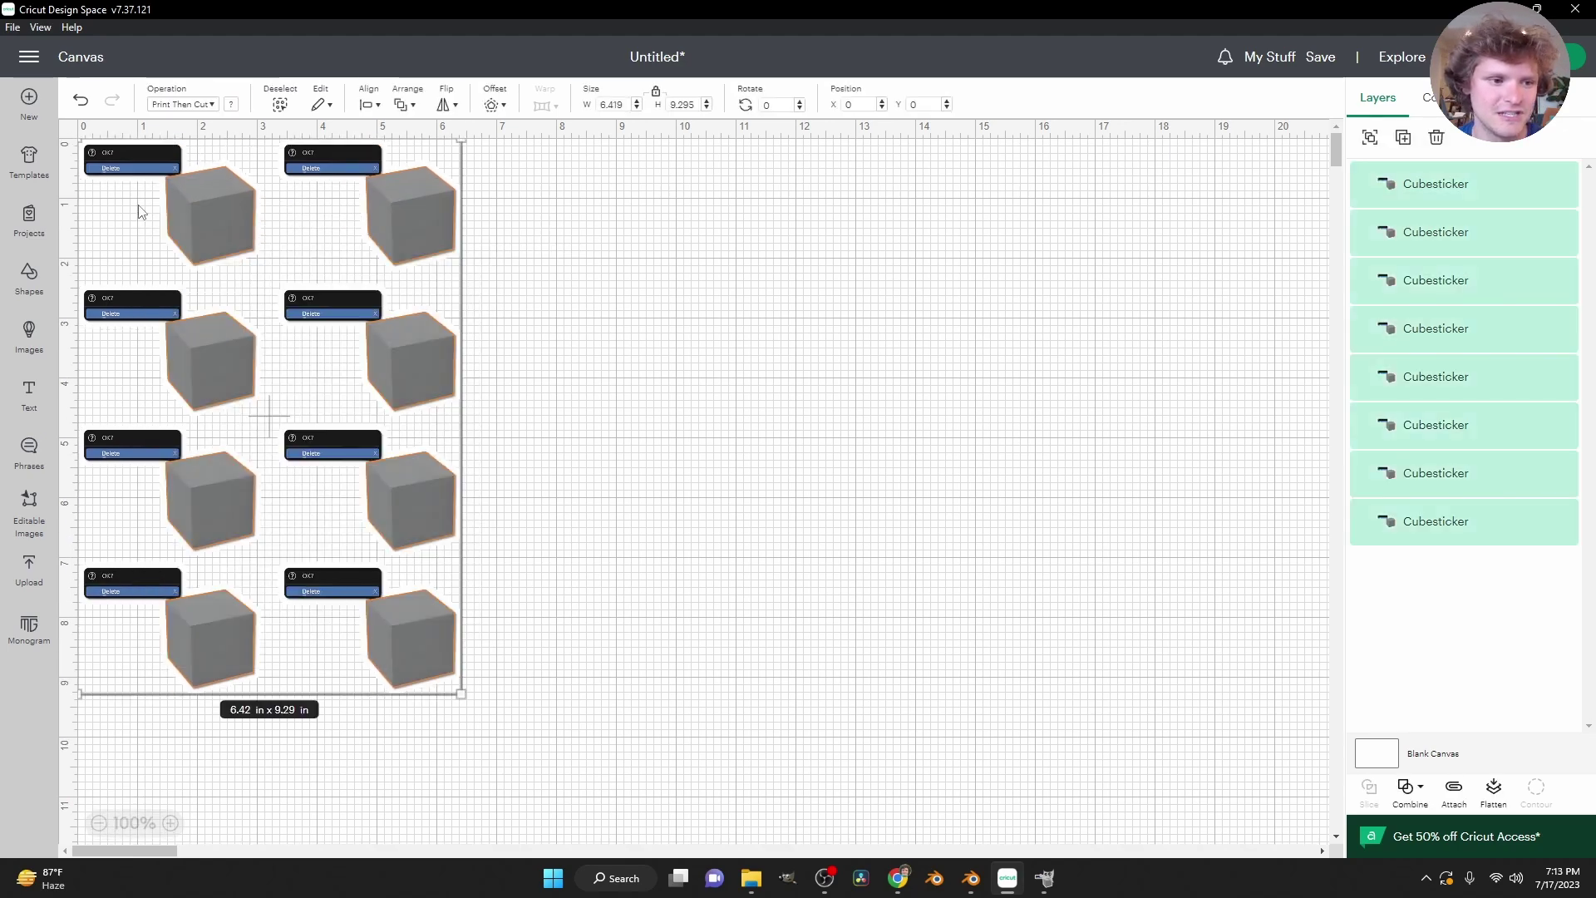
# Flatten the eight stickers and auto-resize them to 6.39 × 9.25 in for Letter paper.
pyautogui.click(1494, 792)
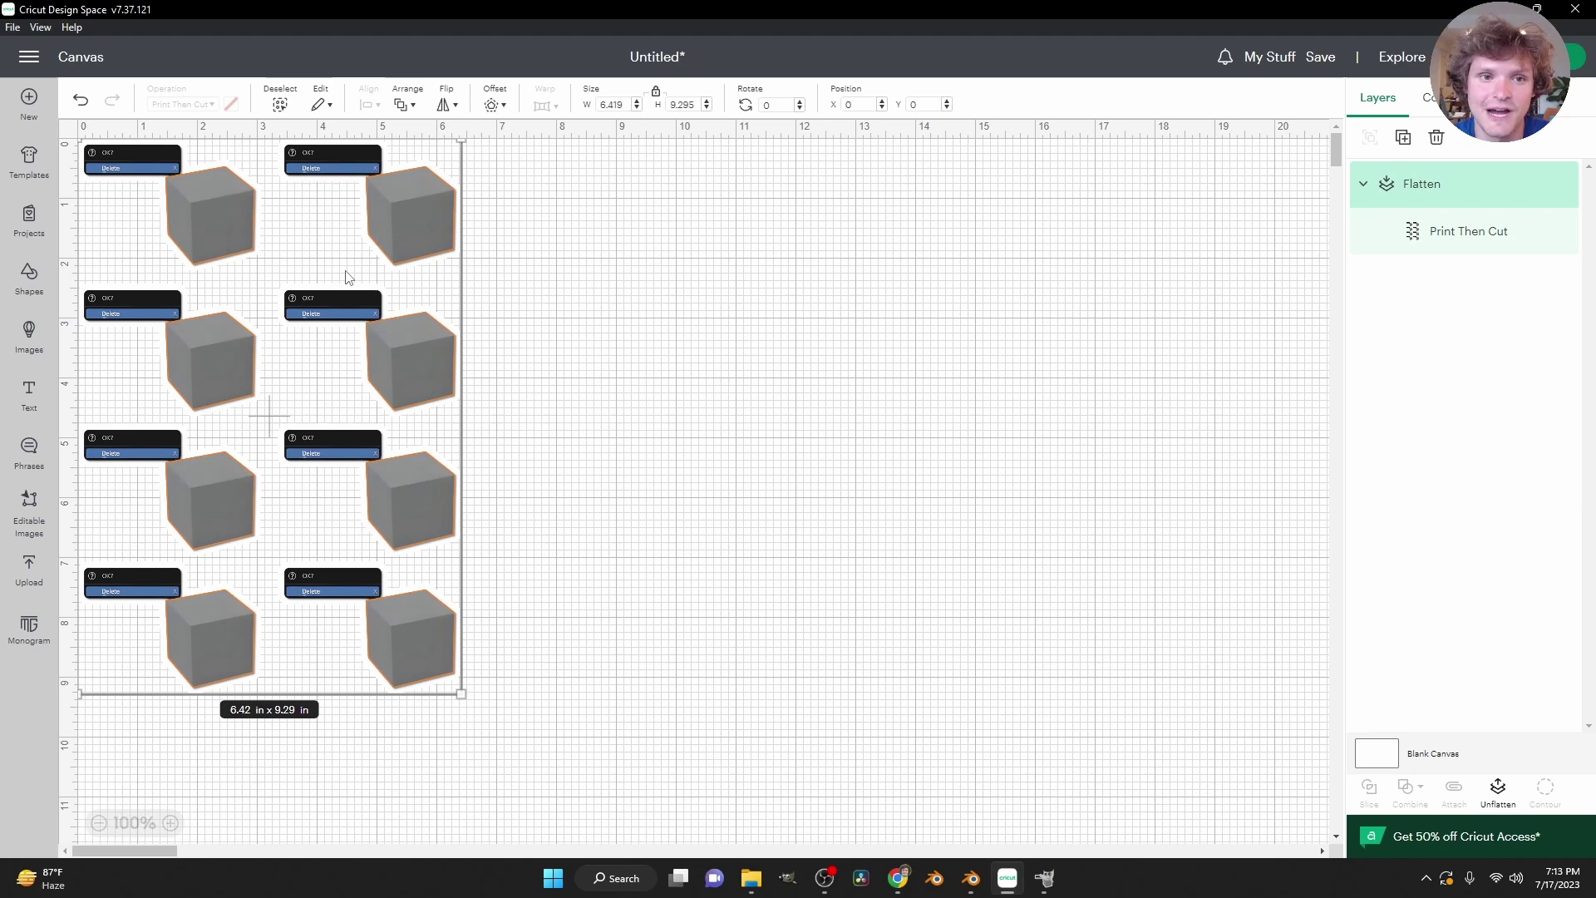
pyautogui.moveTo(458, 690); pyautogui.dragTo(562, 744)
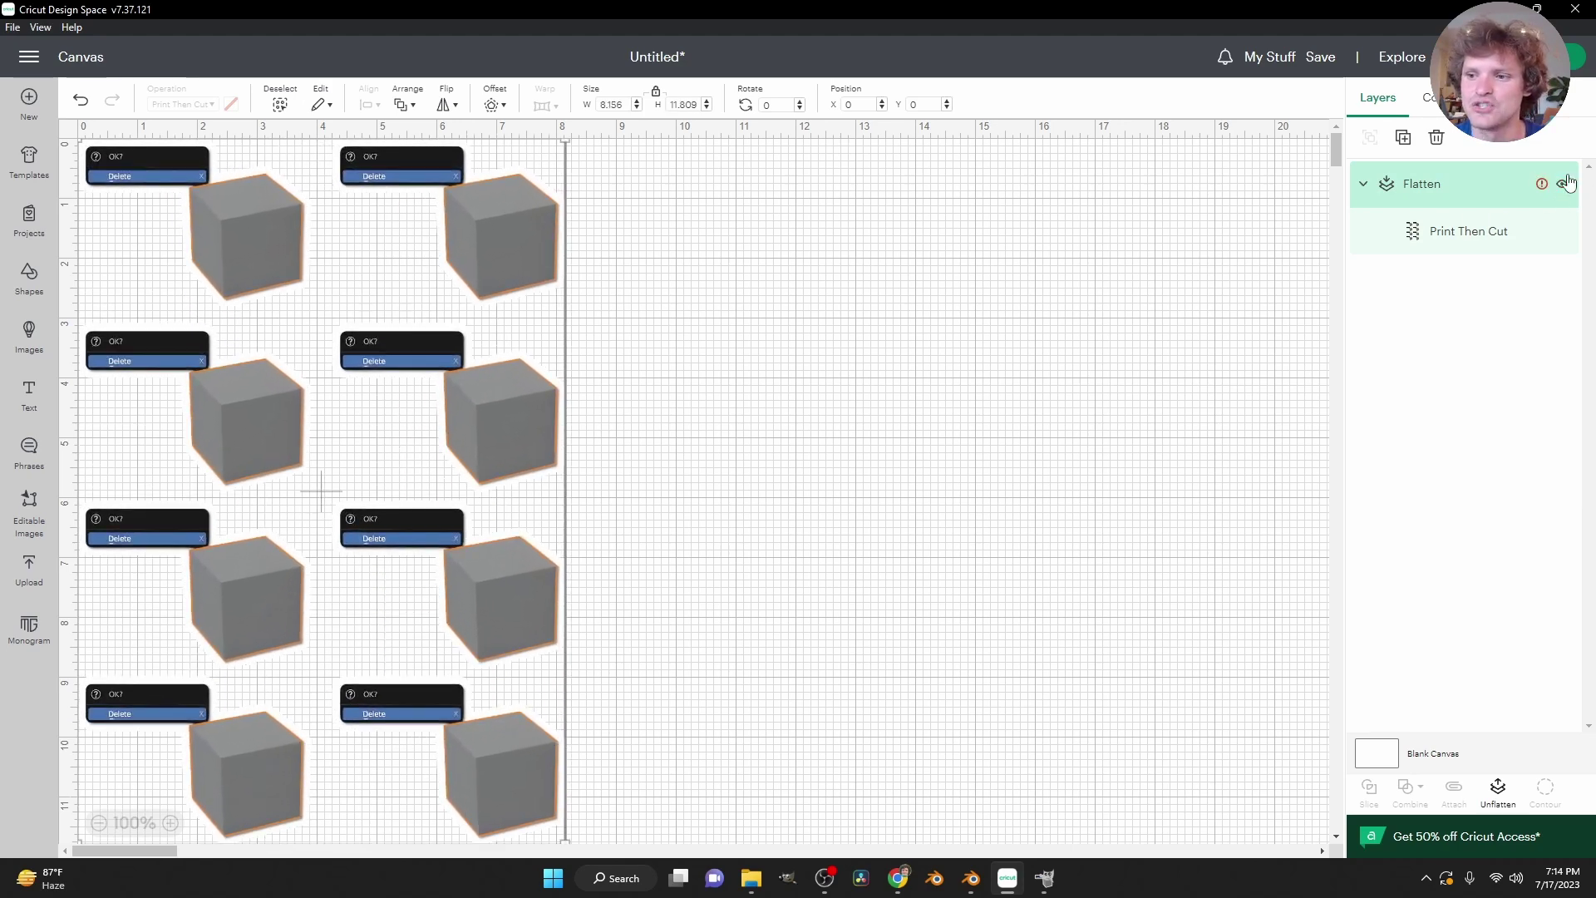
pyautogui.moveTo(1546, 190)
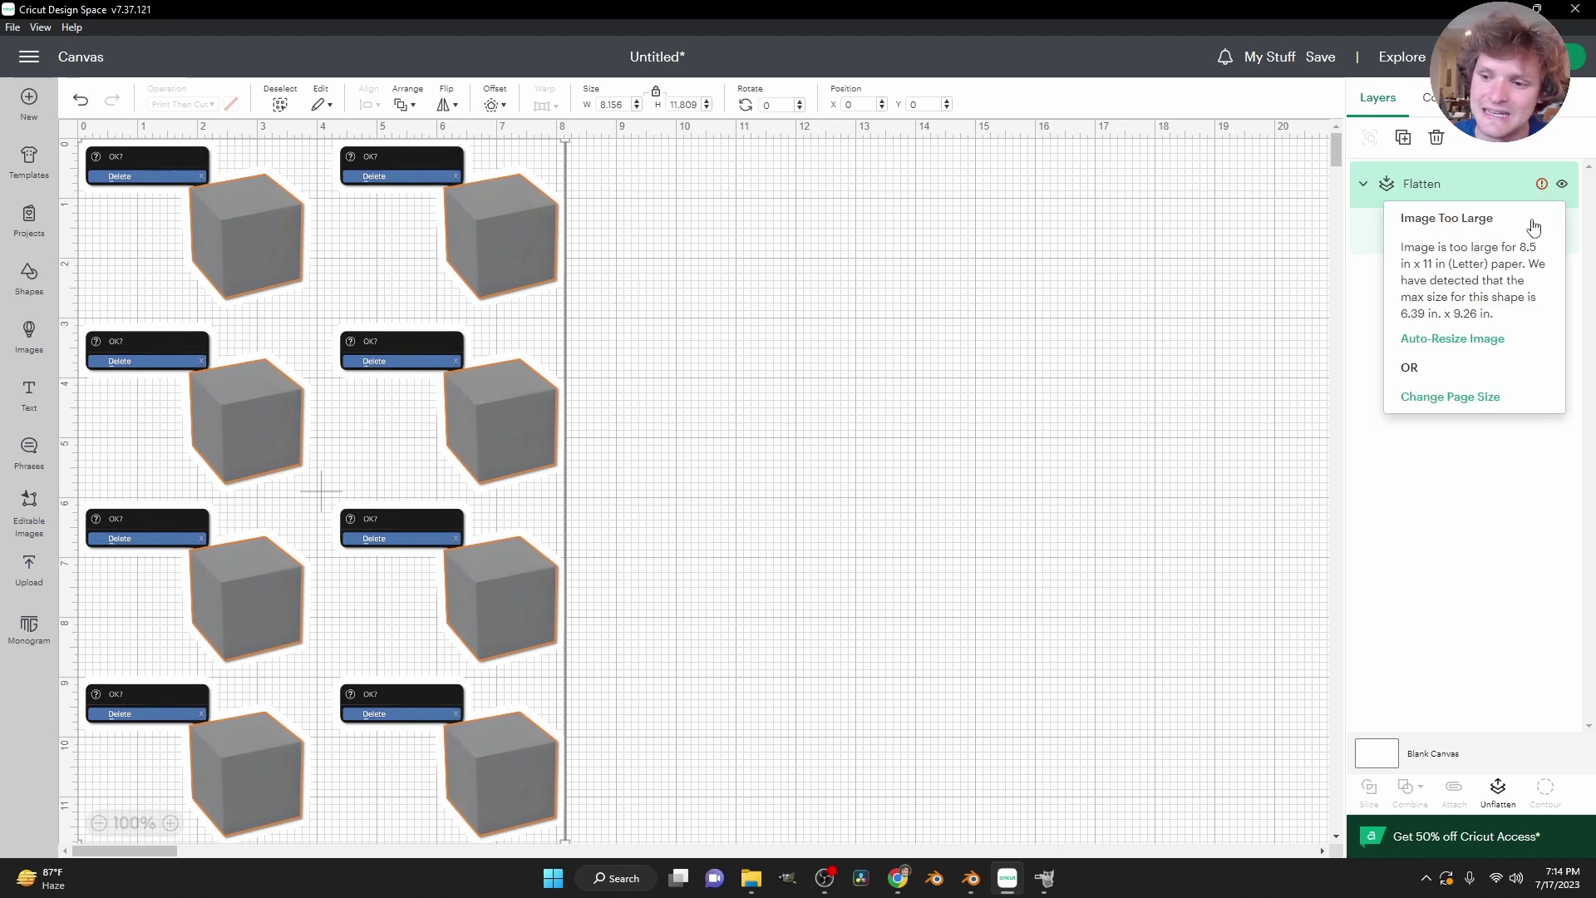
pyautogui.click(1455, 340)
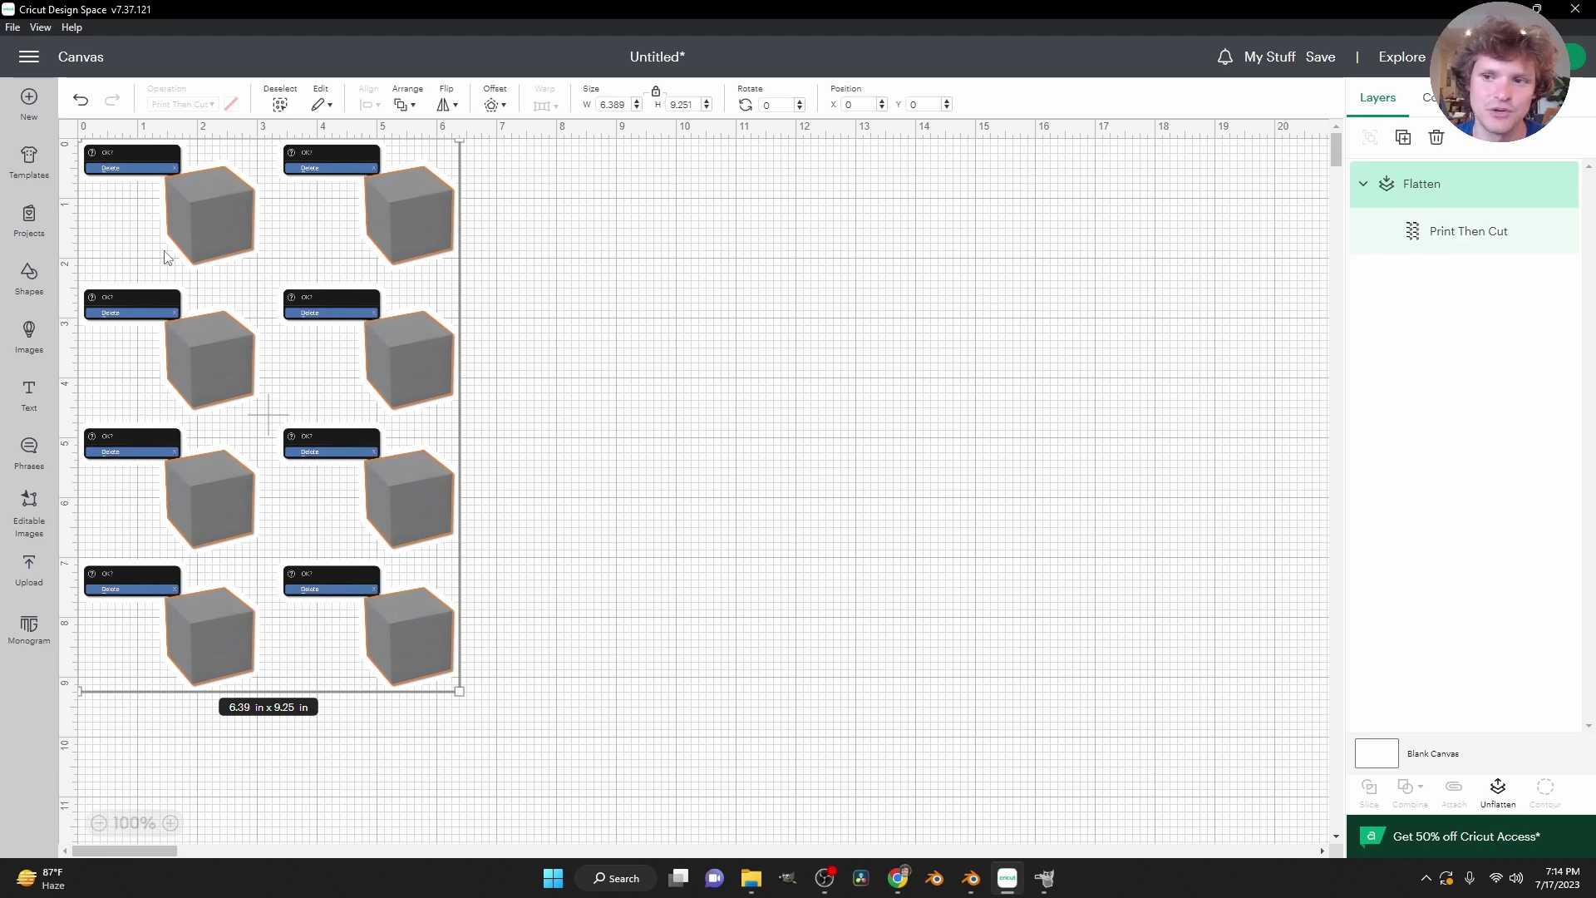
pyautogui.click(1563, 57)
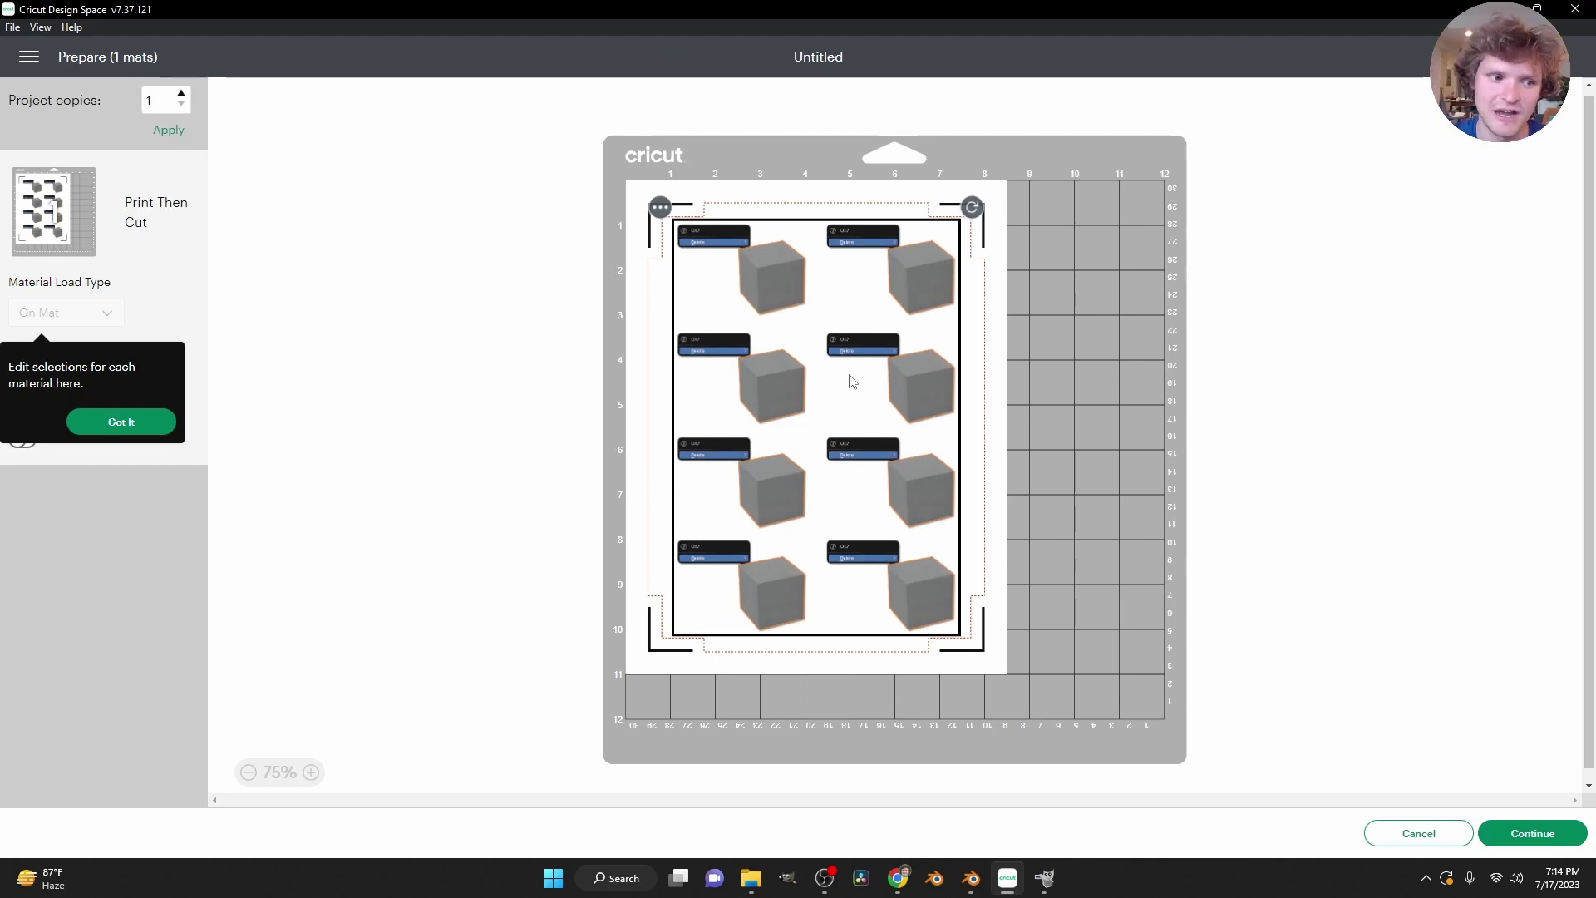
# Keep Letter as the material size and send the sticker sheet to the printer.
pyautogui.click(121, 422)
pyautogui.click(58, 380)
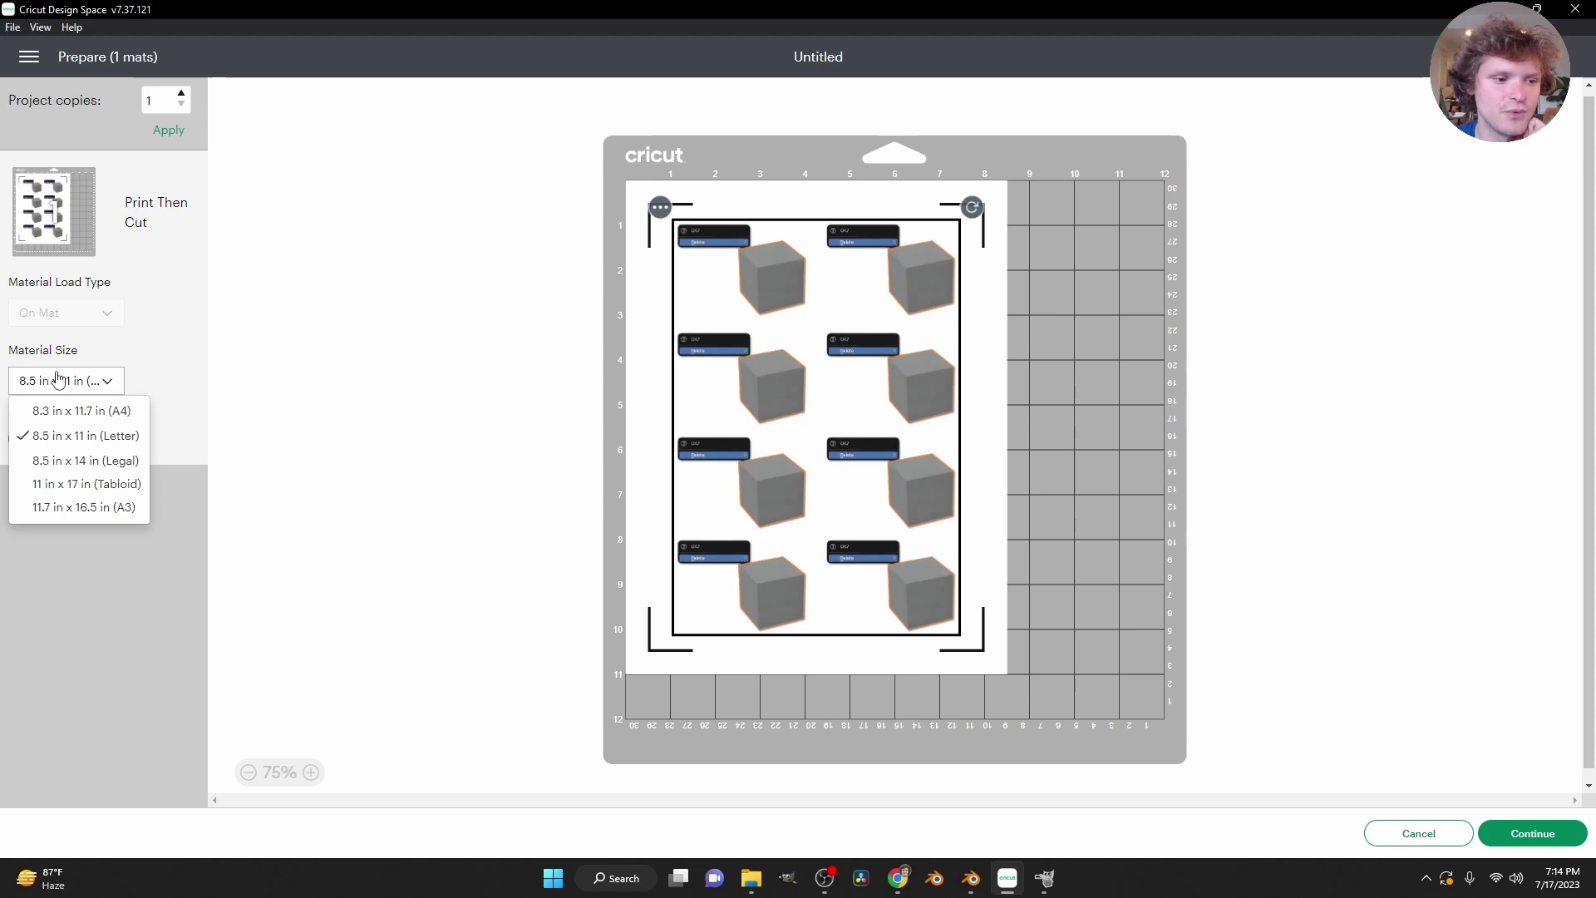
pyautogui.click(58, 380)
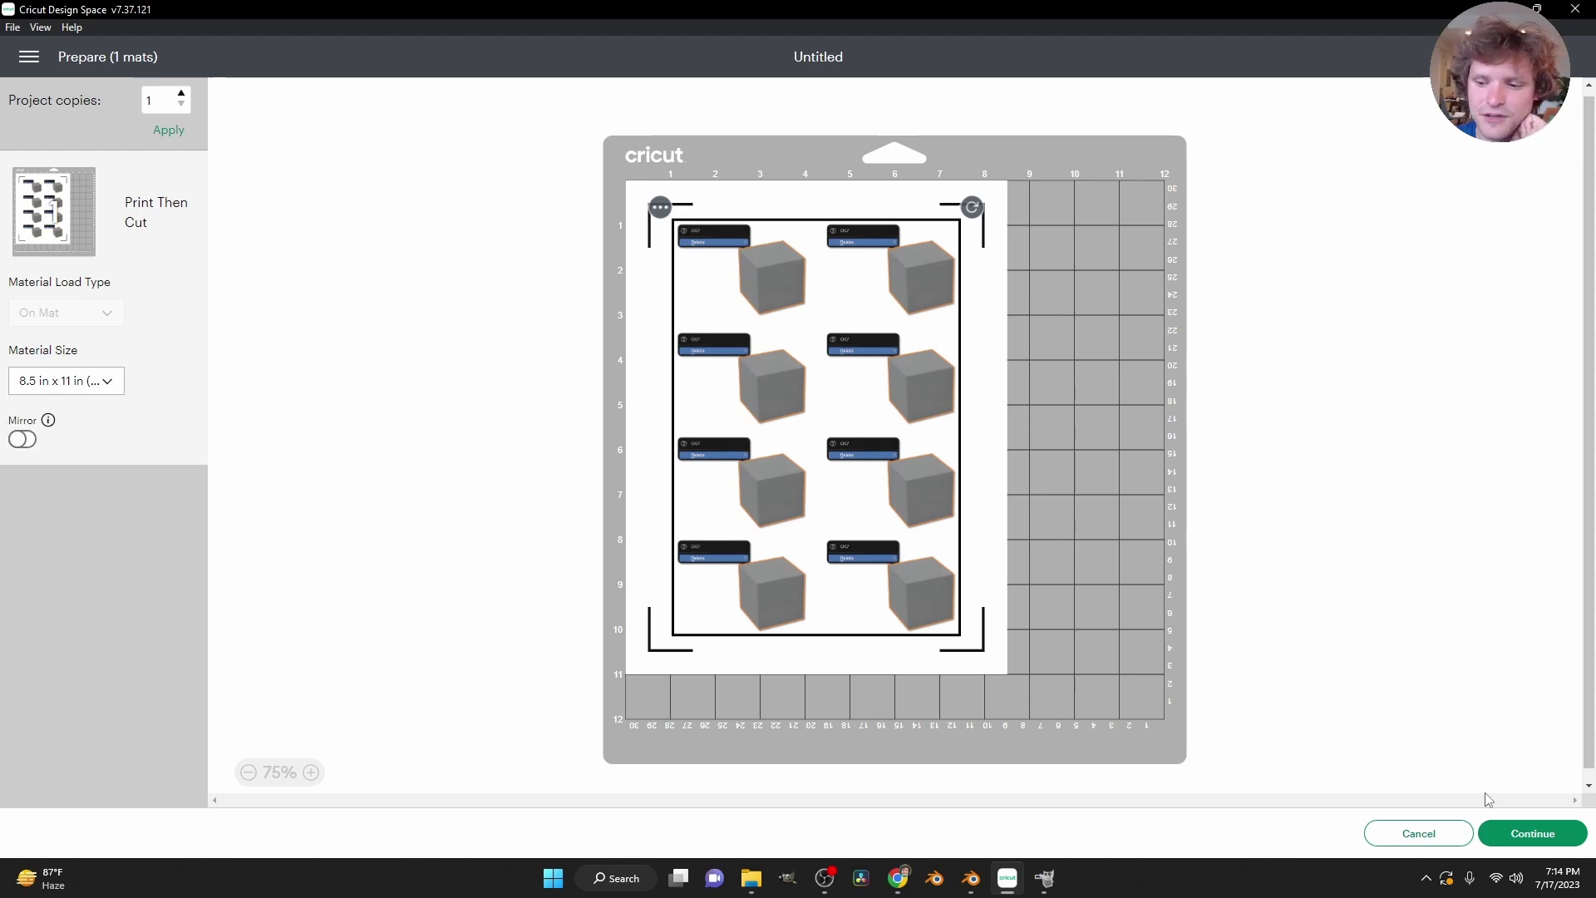
pyautogui.click(1556, 845)
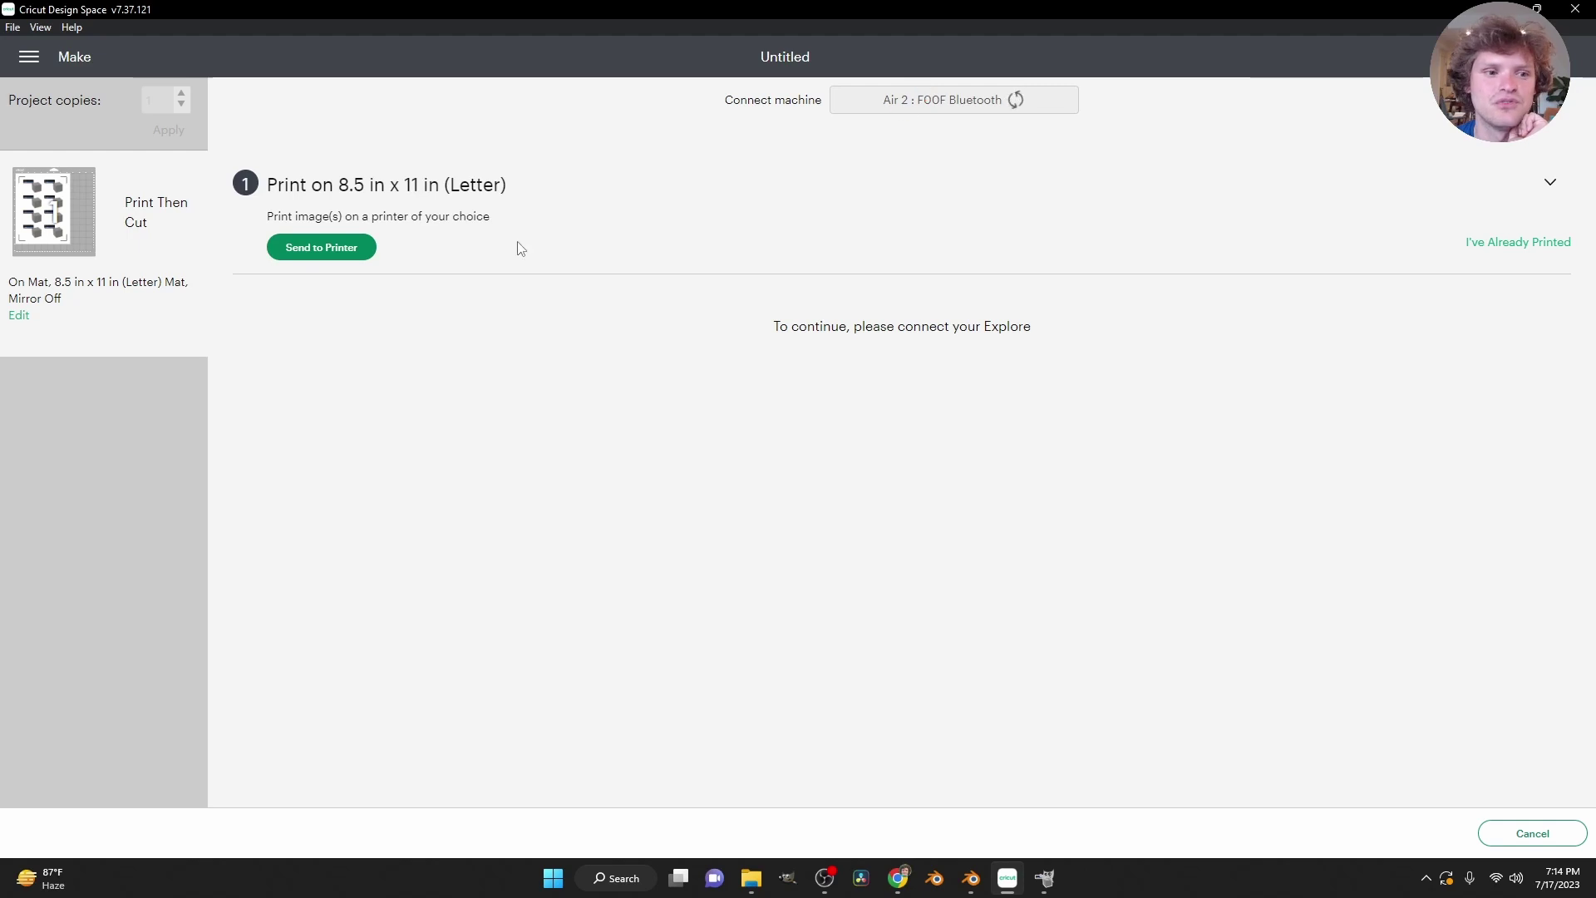
pyautogui.click(314, 255)
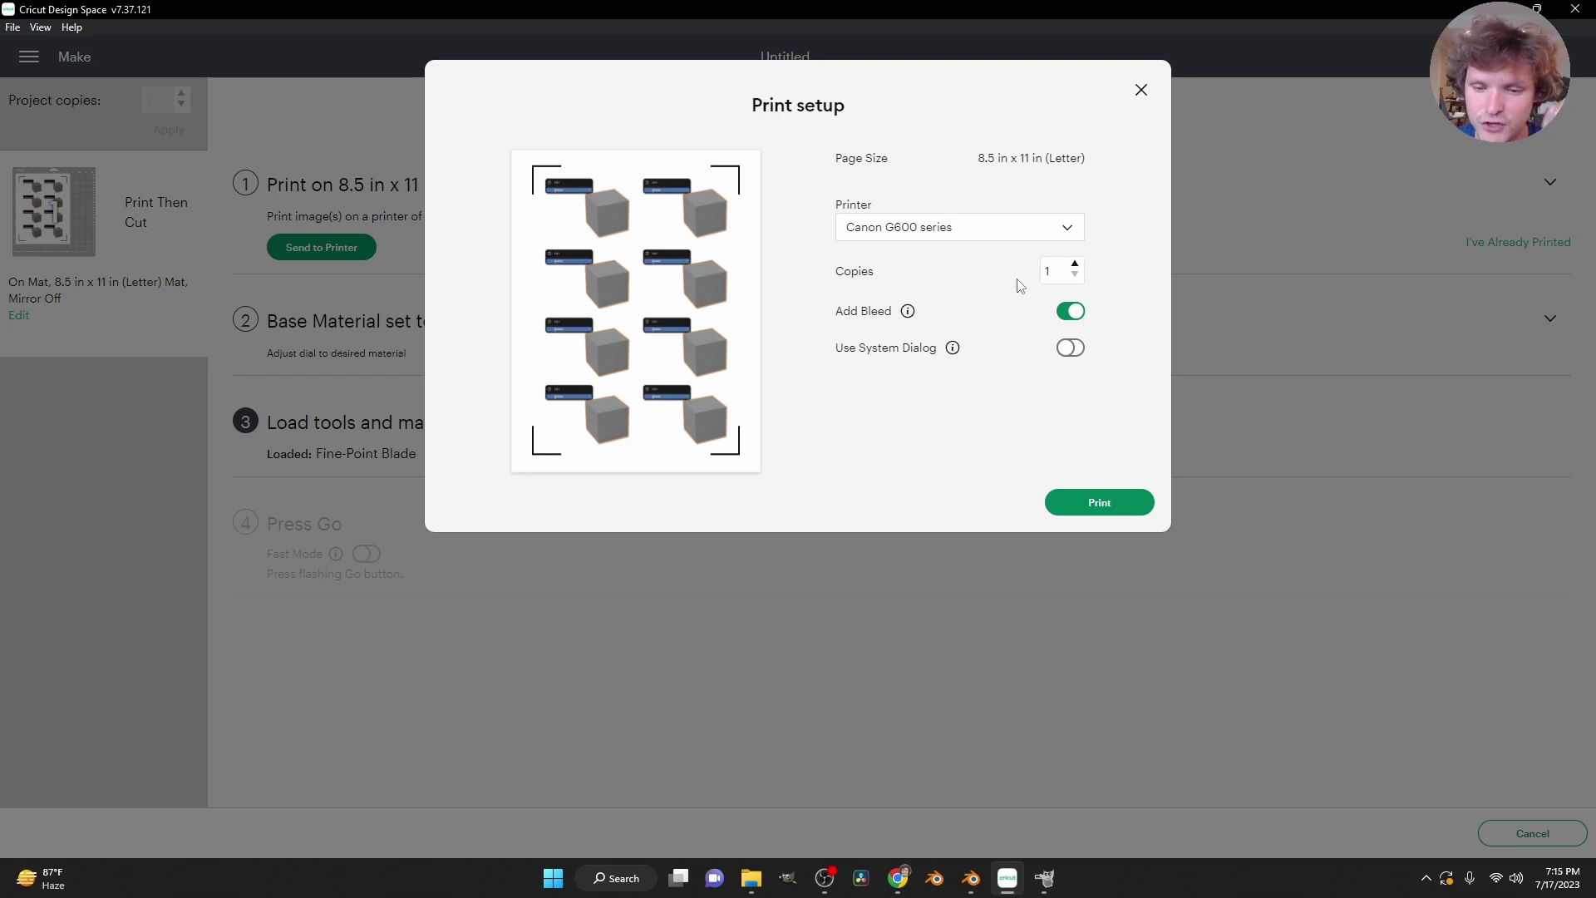
# Turn off Add Bleed, enable Use System Dialog, and print the sticker sheet.
pyautogui.click(1079, 316)
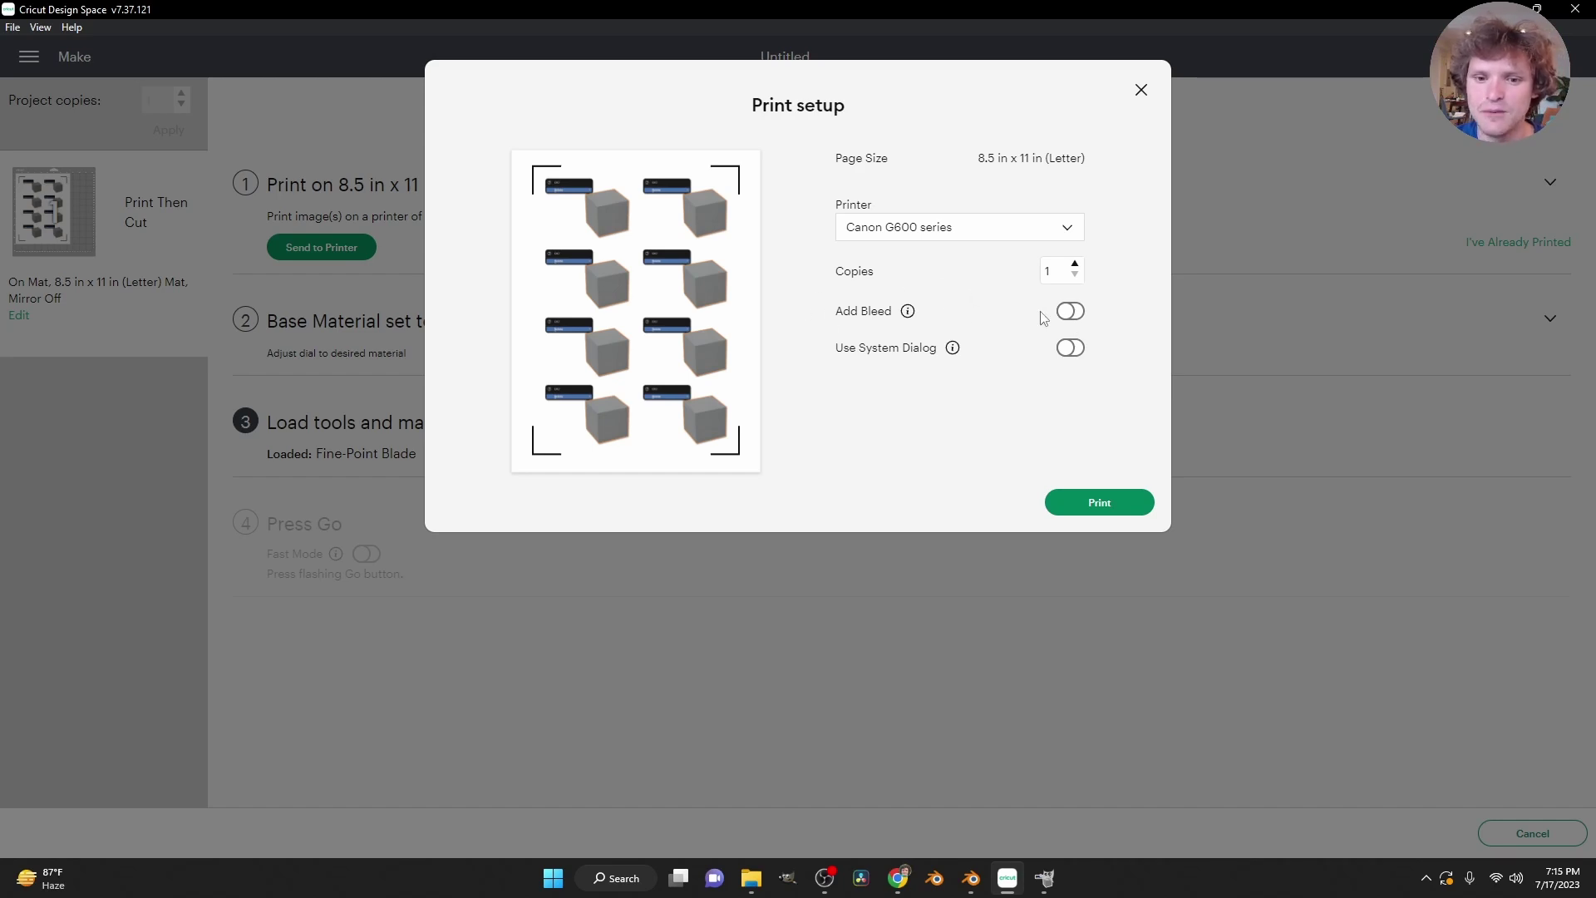
pyautogui.click(1064, 351)
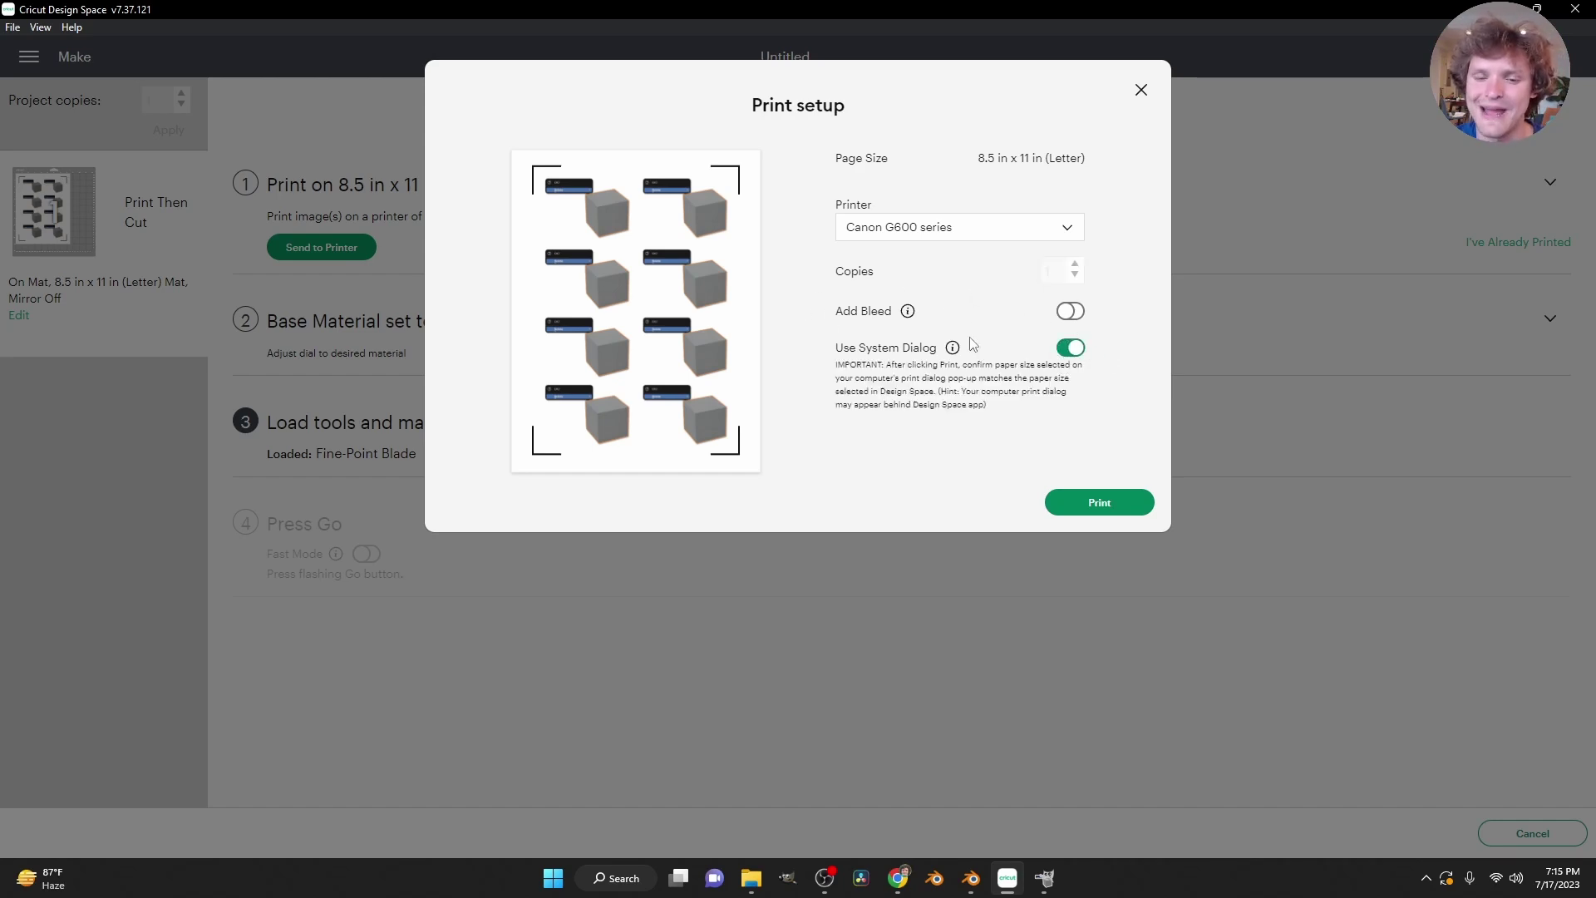
pyautogui.click(1109, 504)
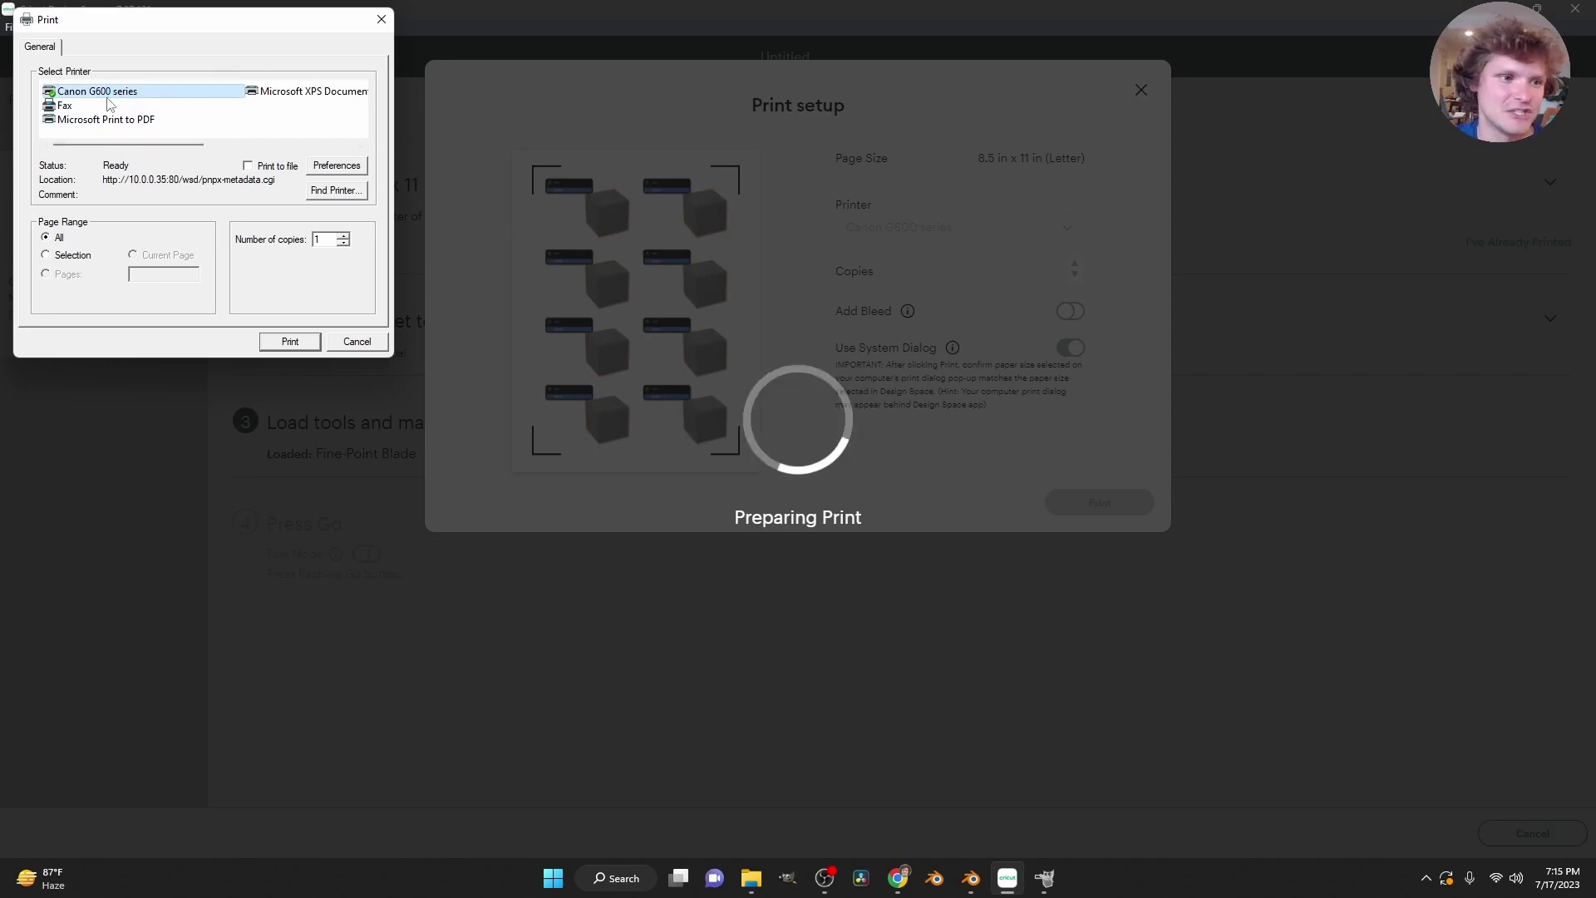
# Set the Canon G600 preferences to the Photo Printing preset with Letter 8.5"x11" paper, then confirm.
pyautogui.click(337, 165)
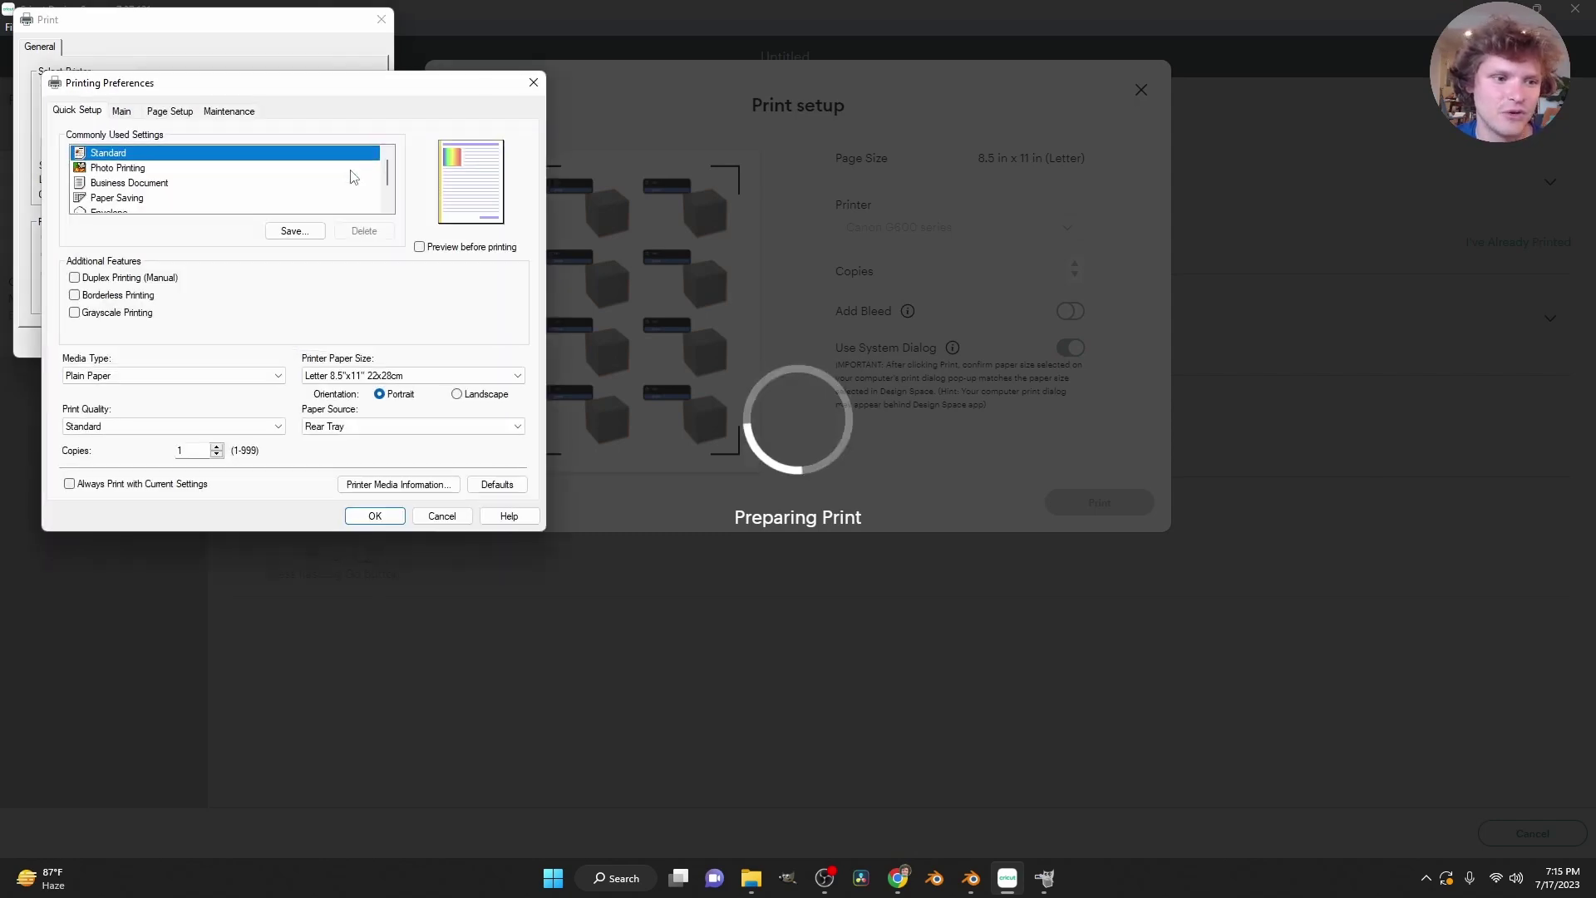
pyautogui.click(131, 171)
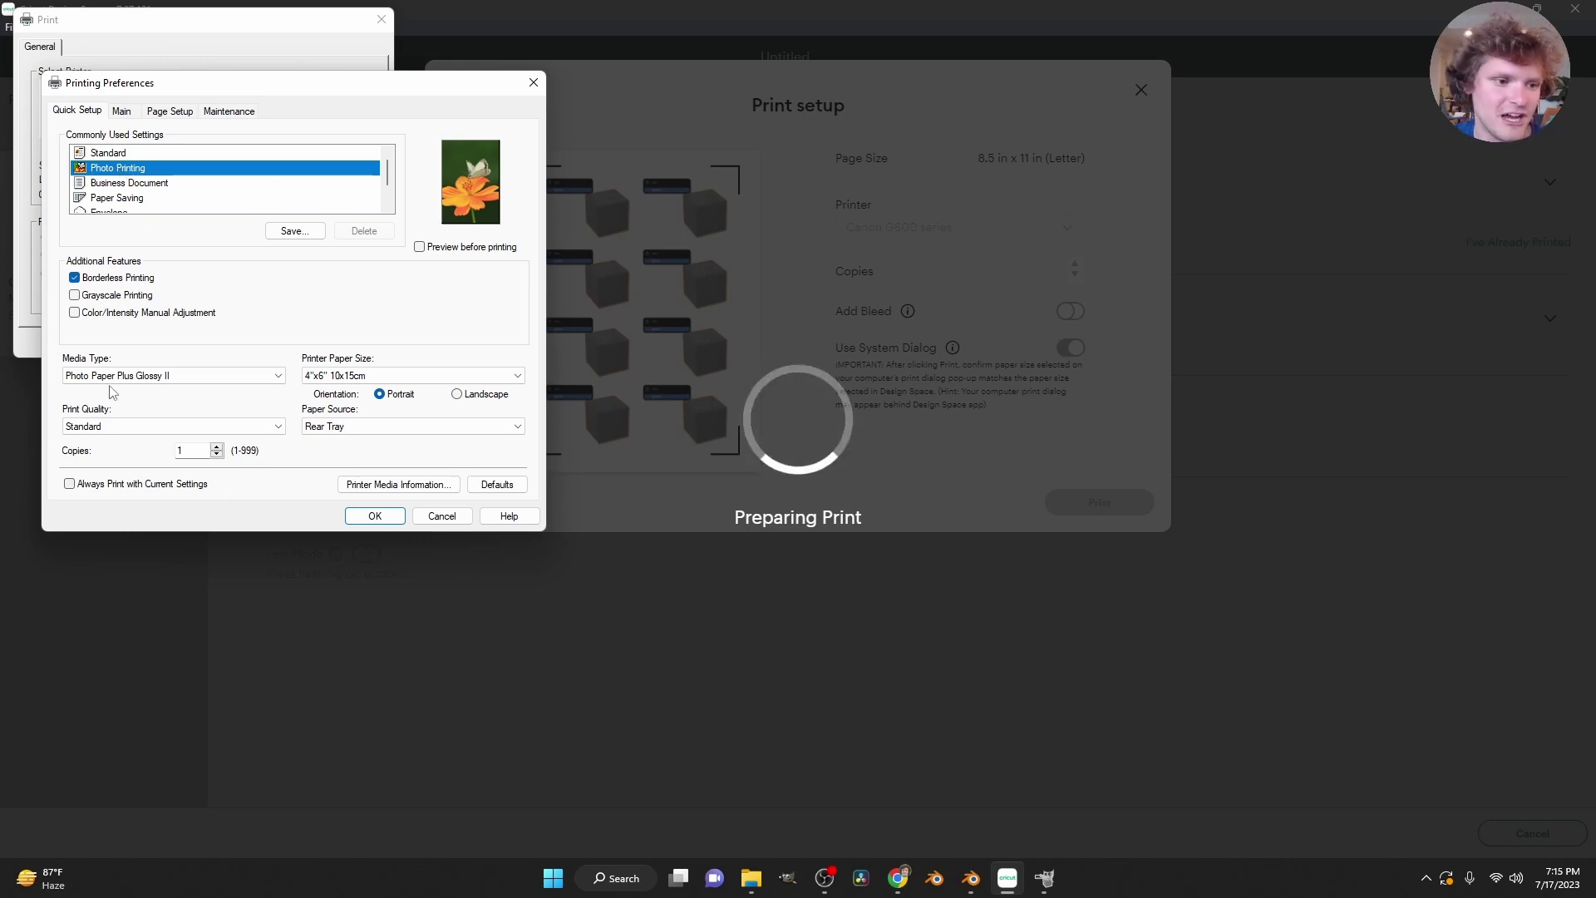
pyautogui.click(341, 376)
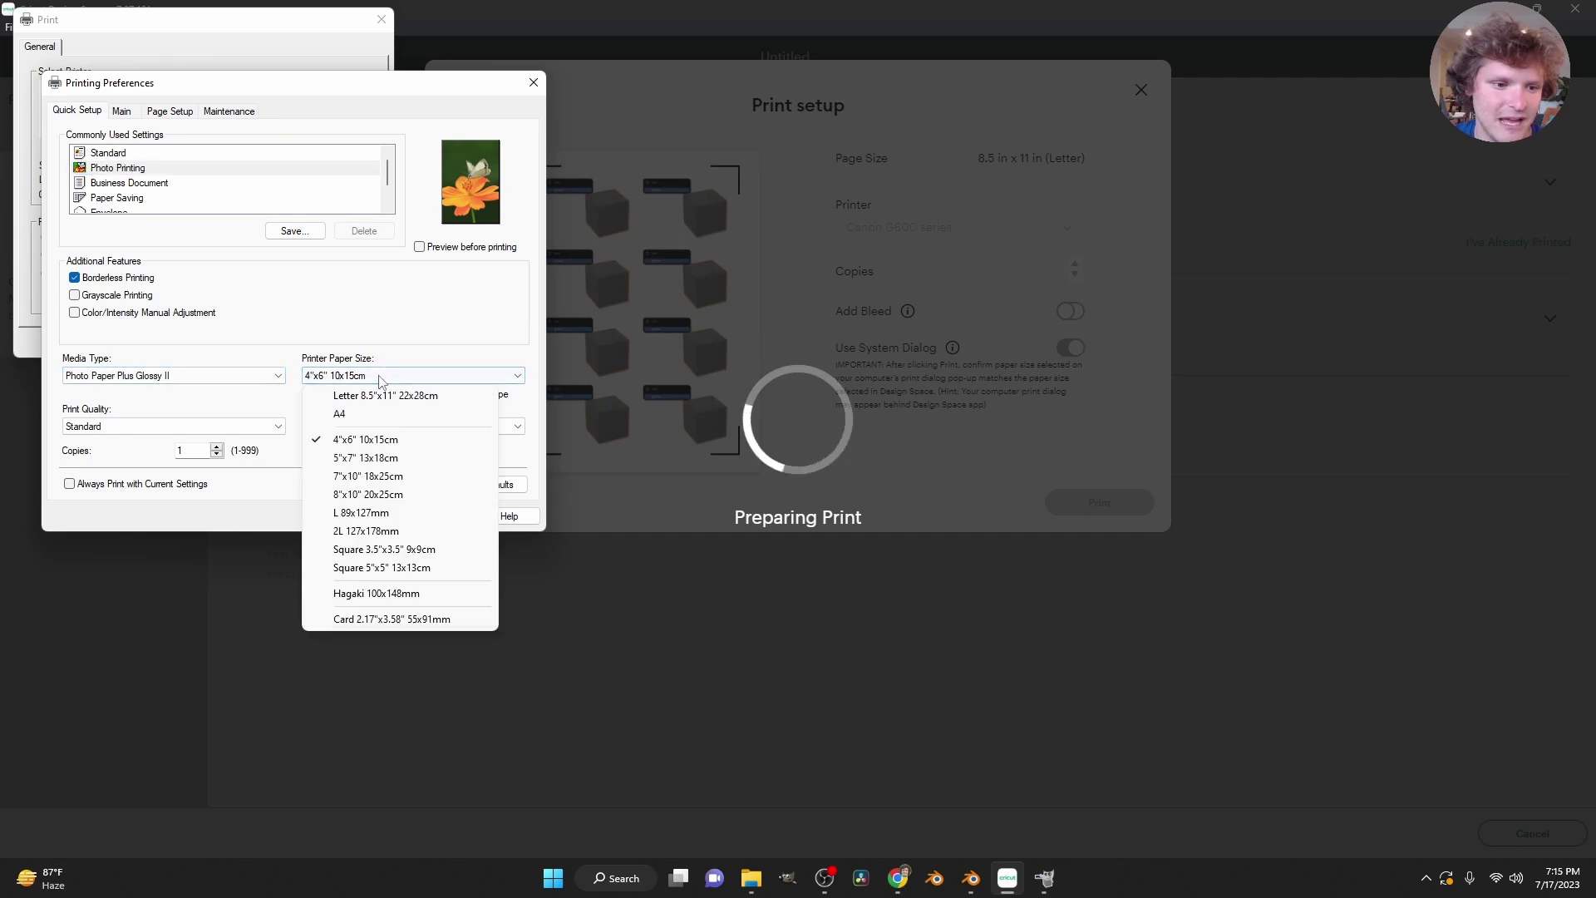
pyautogui.click(388, 398)
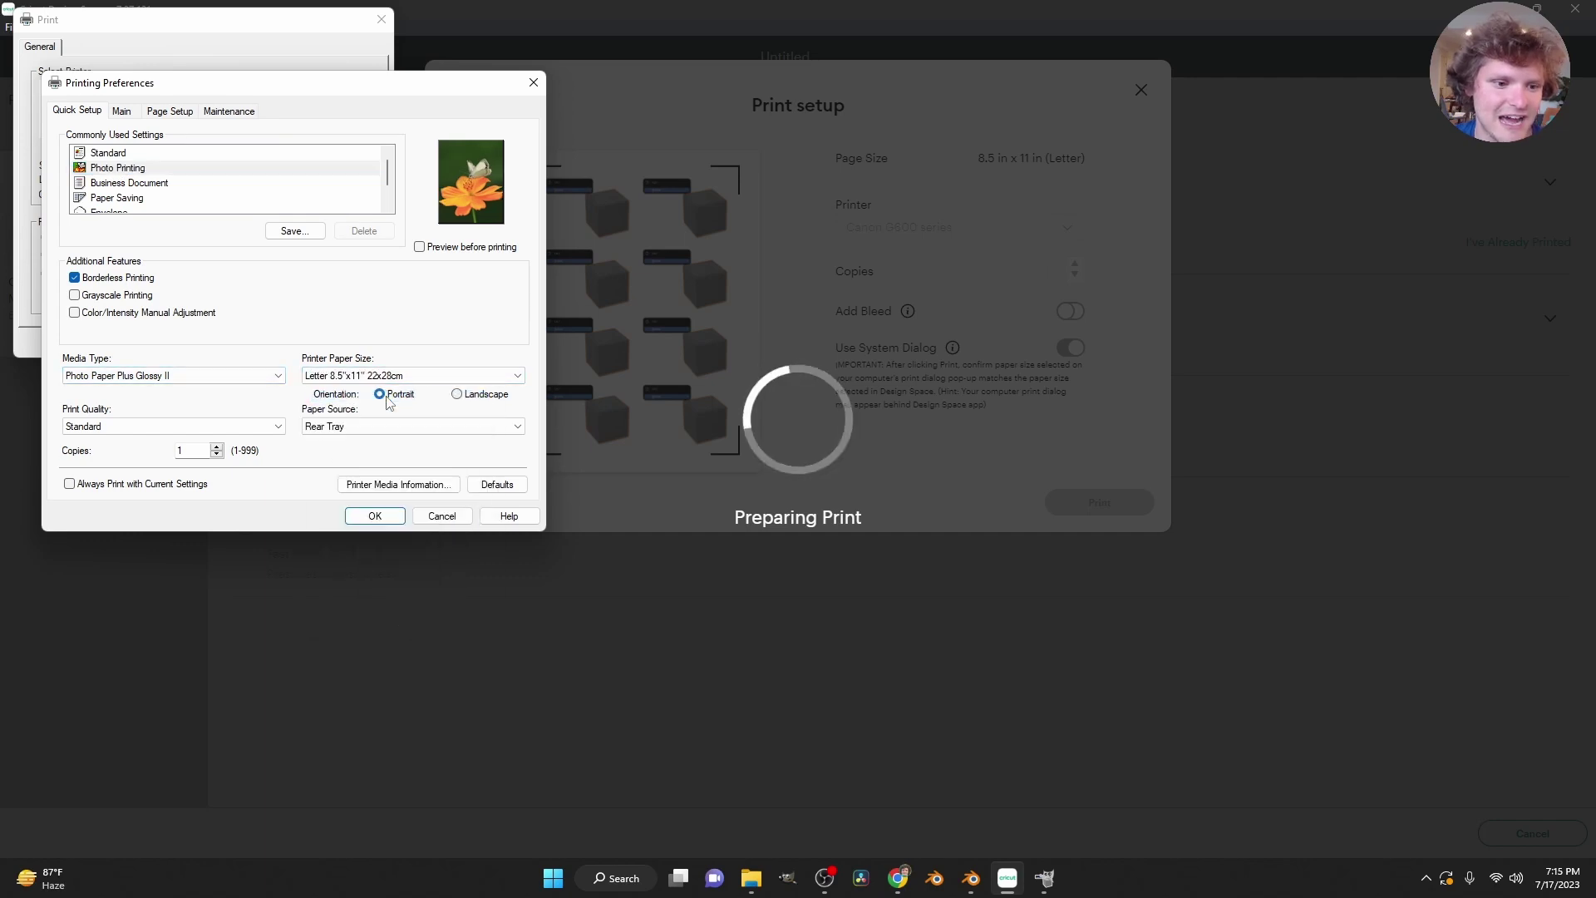
pyautogui.click(375, 515)
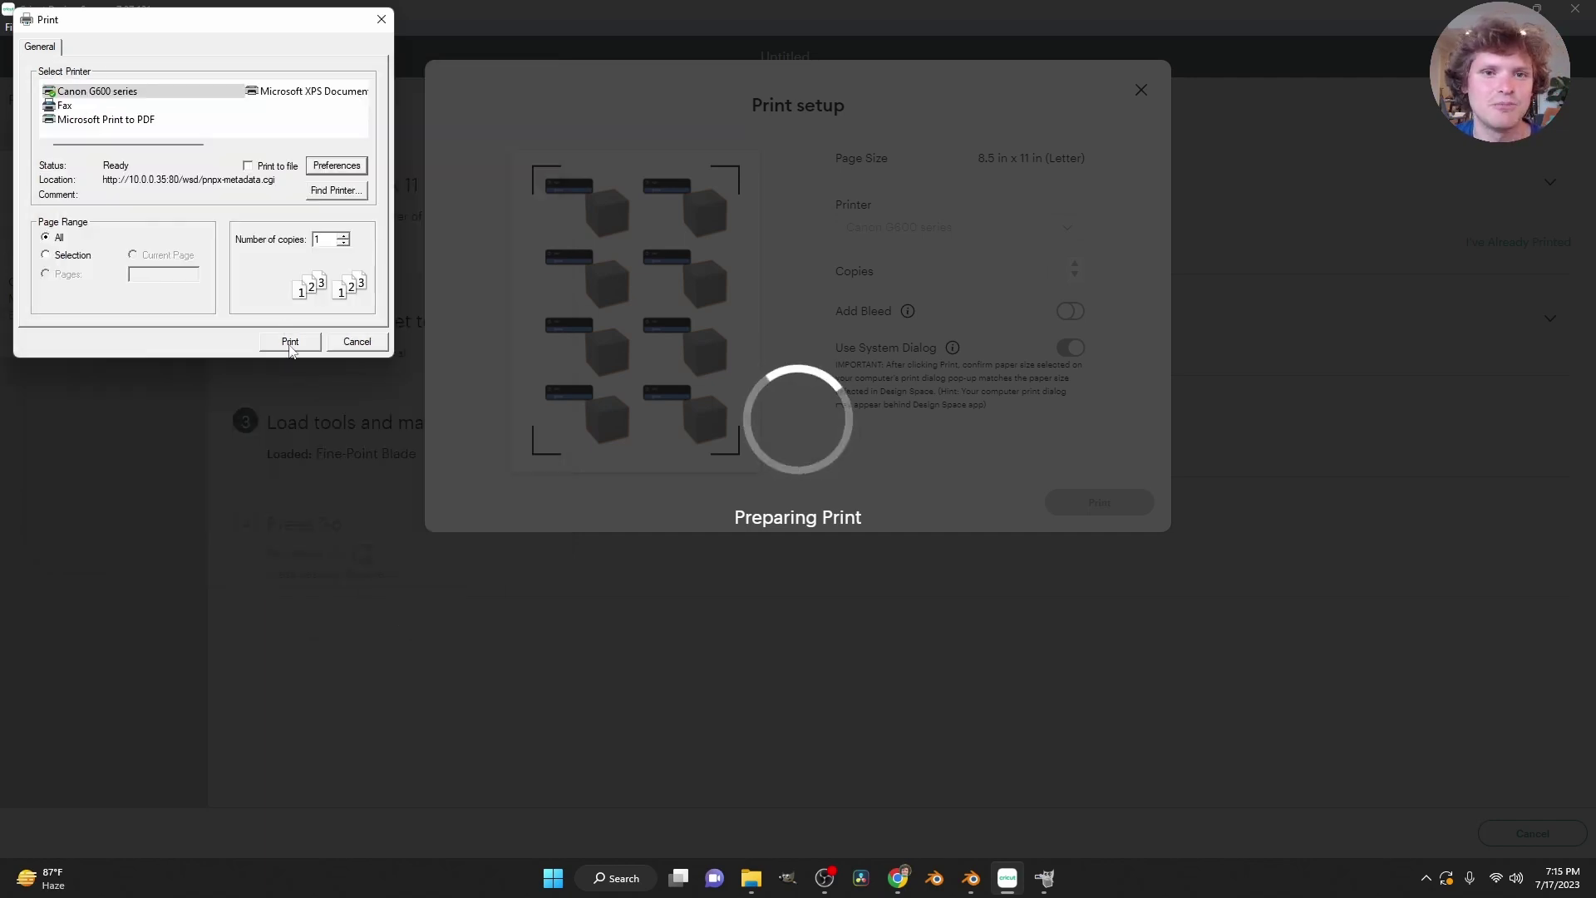